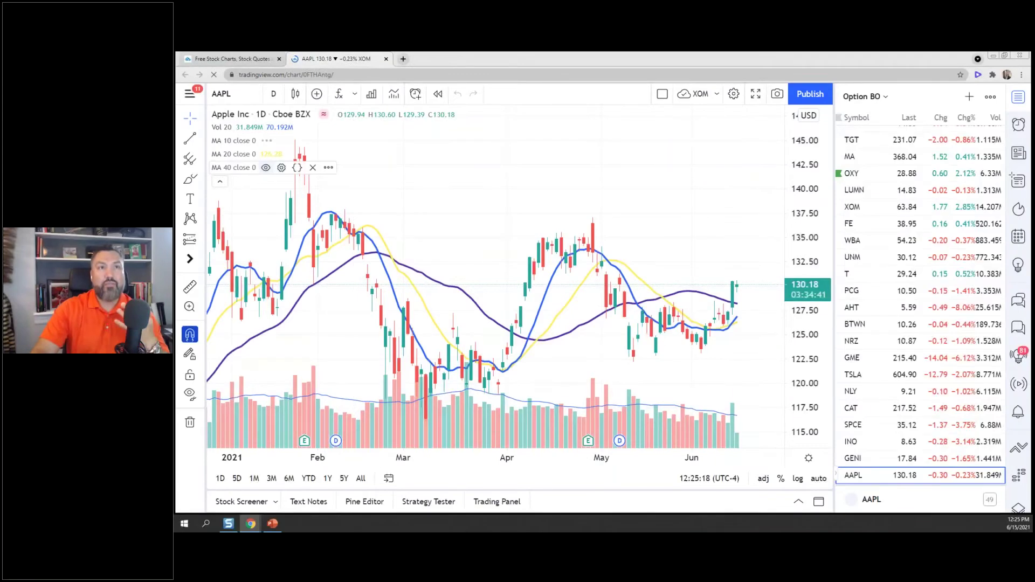
# Remove the 40-, 20- and 10-period moving averages and the volume indicator from the AAPL chart
pyautogui.click(313, 167)
pyautogui.click(313, 154)
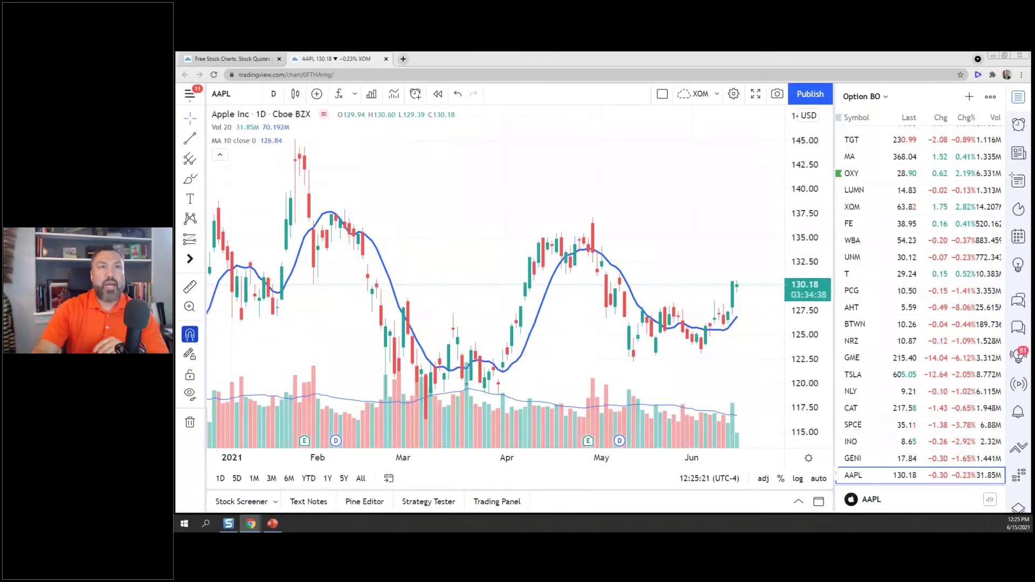
pyautogui.click(313, 140)
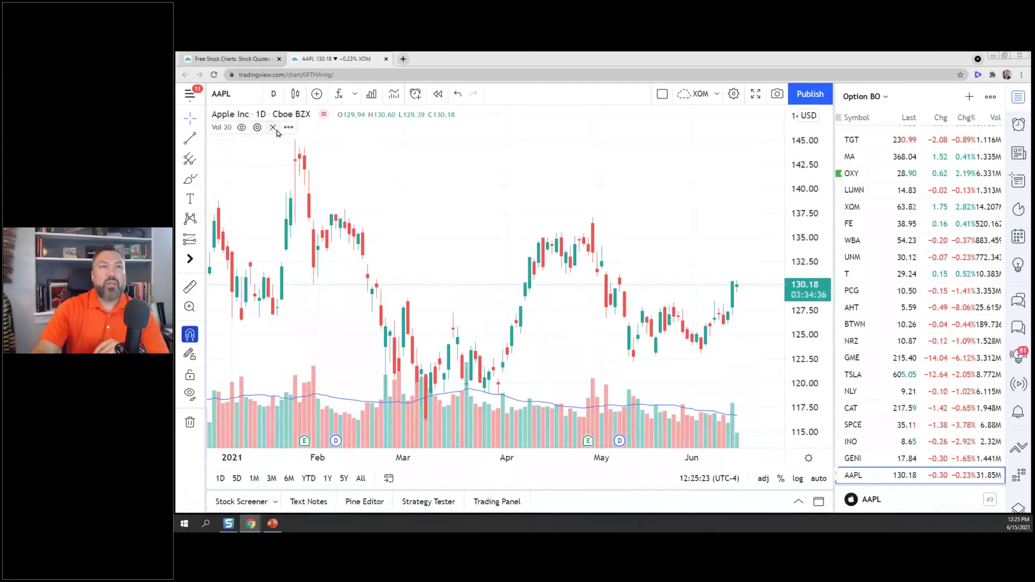
pyautogui.click(313, 127)
# Delete the blue up arrow drawn below the early December 2020 candles
pyautogui.scroll(-5, 701, 239)
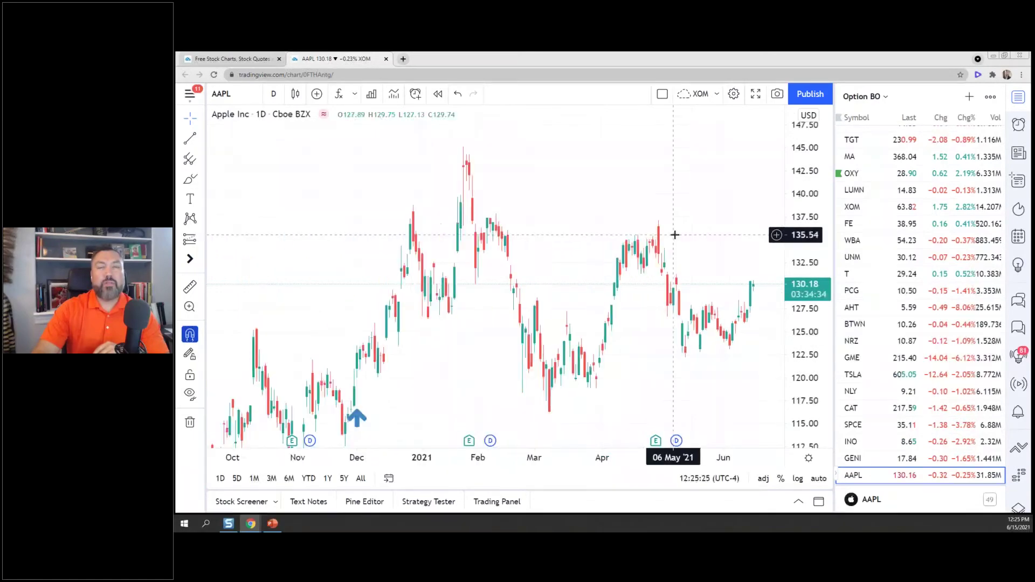
pyautogui.click(400, 369)
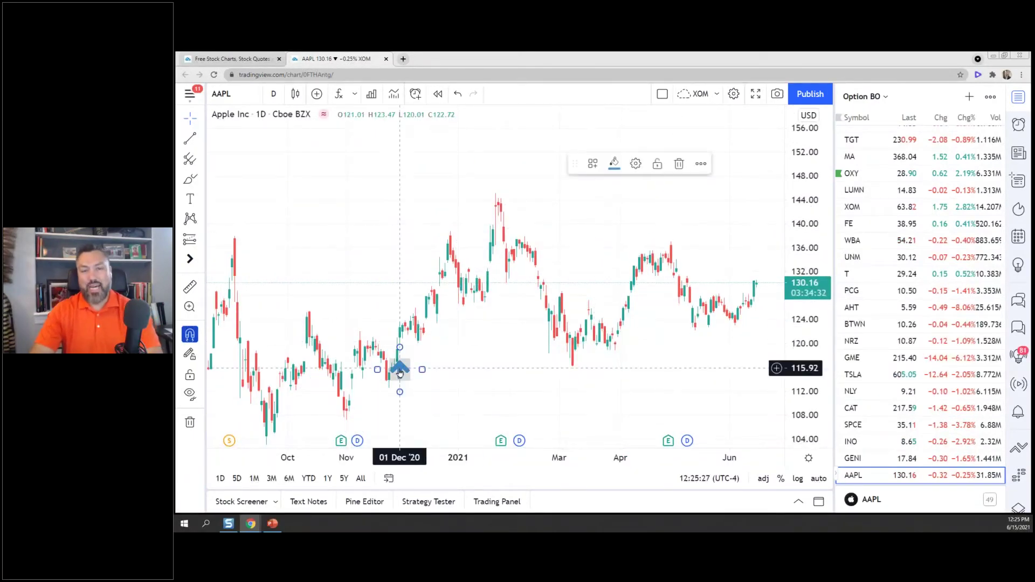
pyautogui.press('Delete')
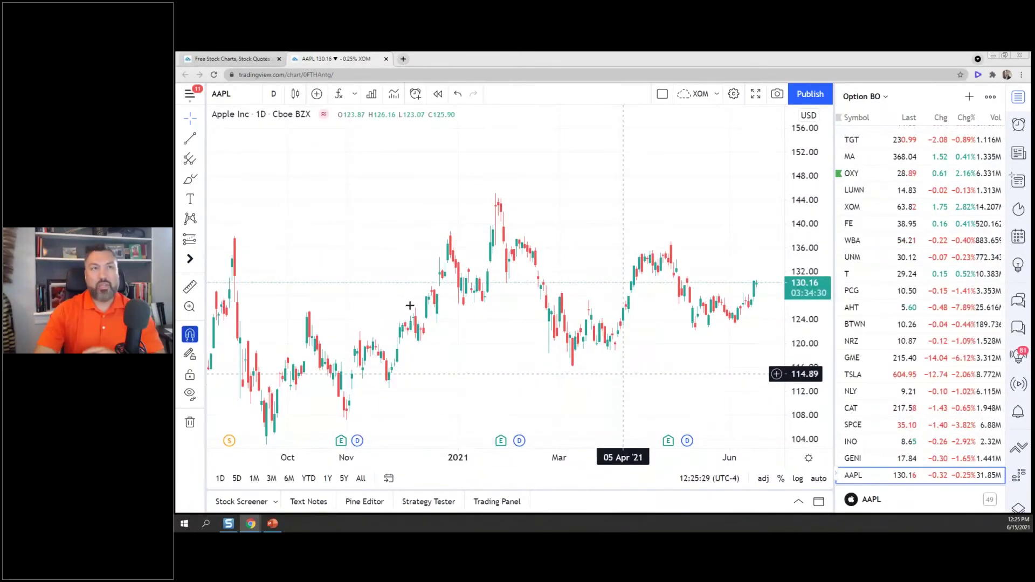
# Dismiss the time interval choices and hide the watchlist to widen the chart
pyautogui.click(273, 93)
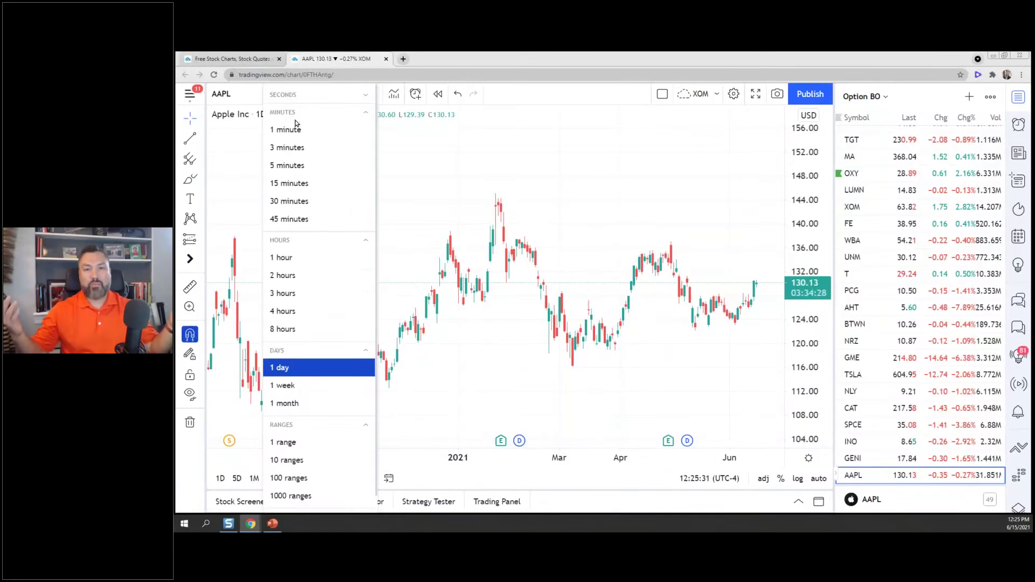
pyautogui.click(1012, 103)
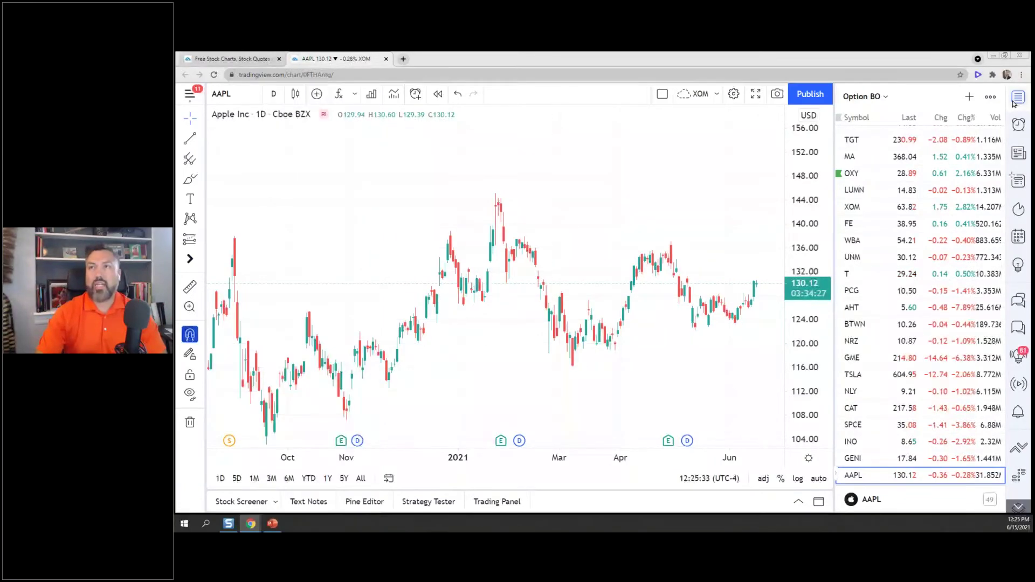
pyautogui.click(1014, 103)
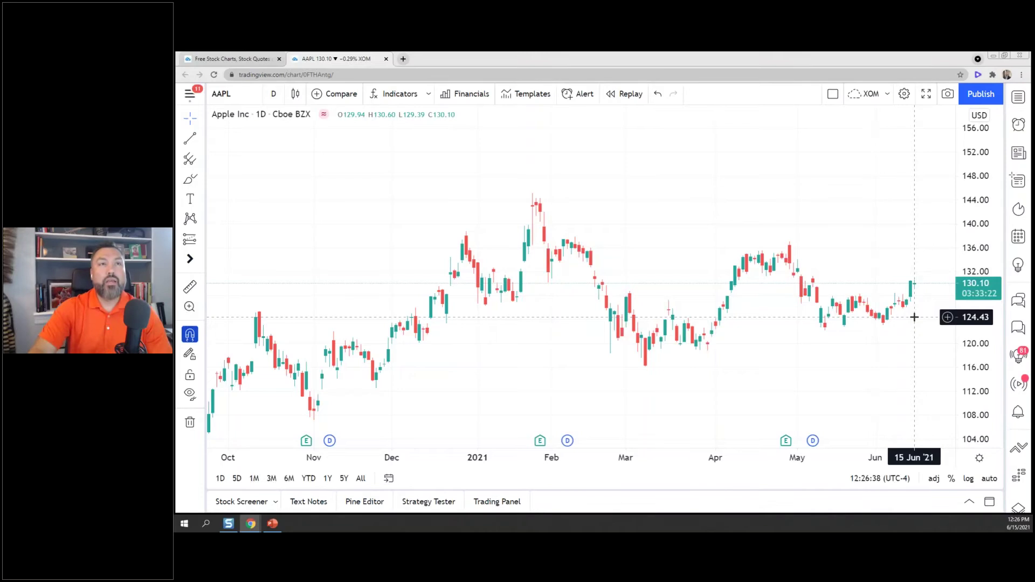
# Search the indicators for "volume" and add the built-in Volume indicator to the chart
pyautogui.click(411, 102)
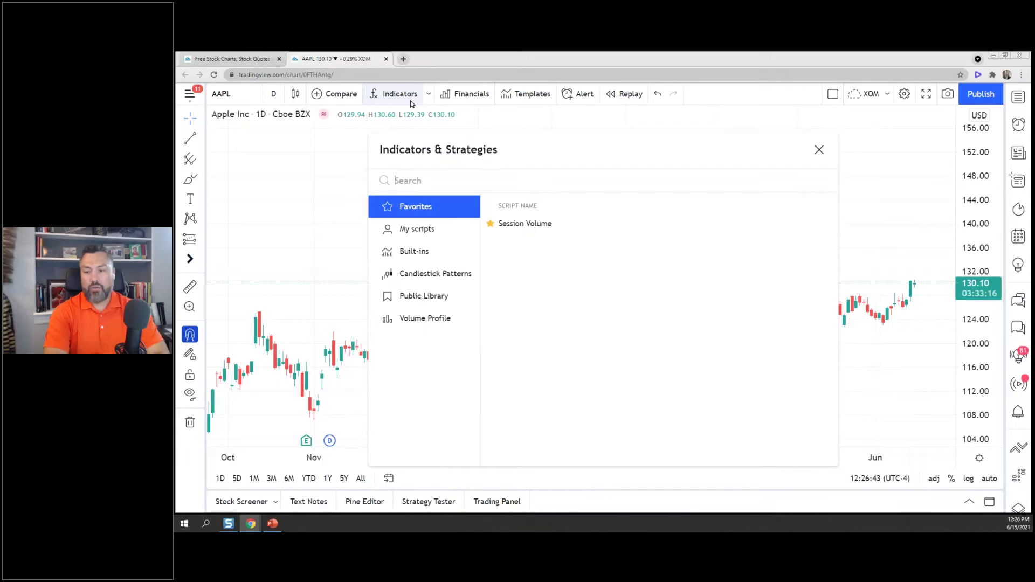
pyautogui.write('volume')
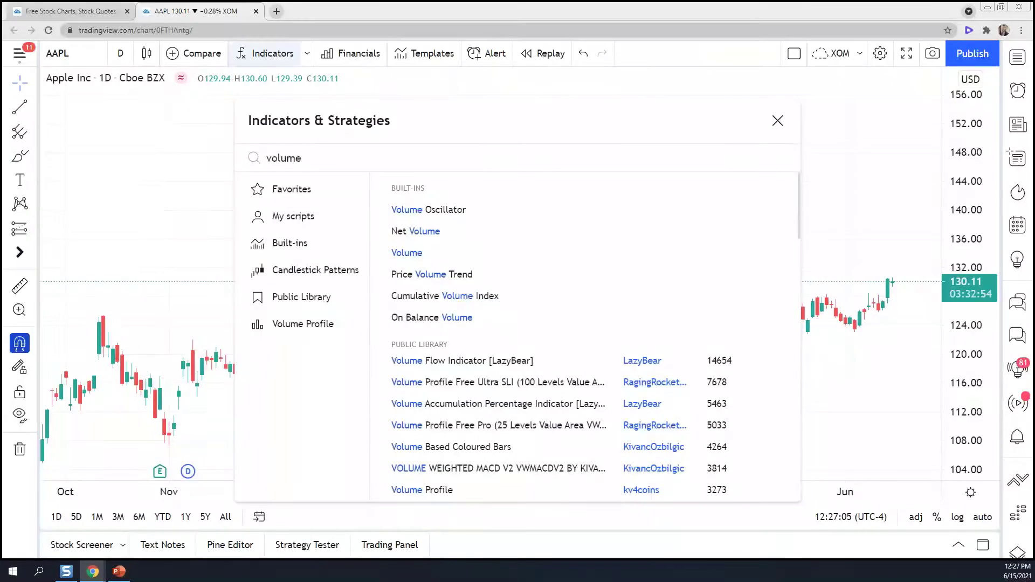
pyautogui.hotkey('ctrl', 'w')
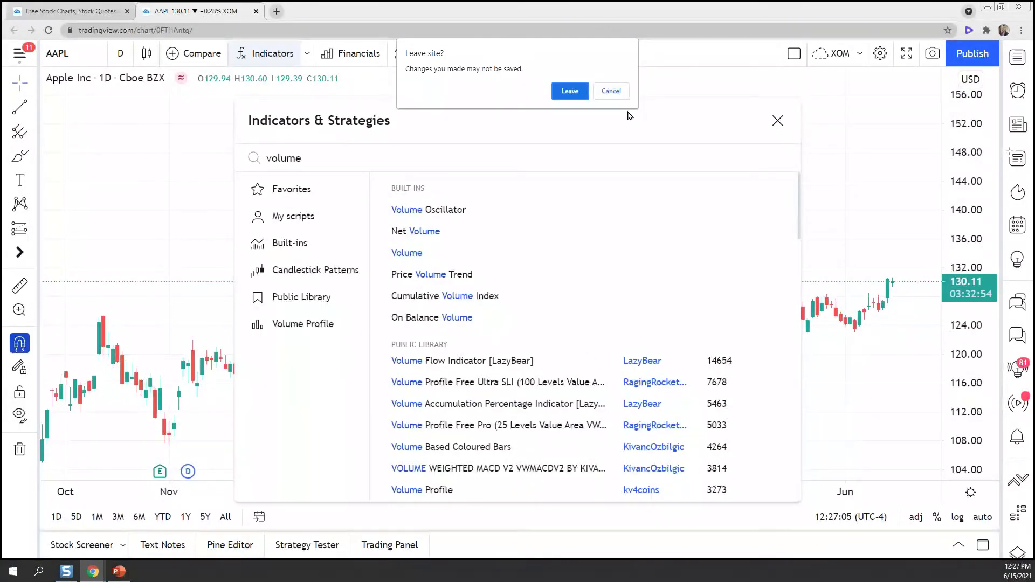
pyautogui.click(613, 91)
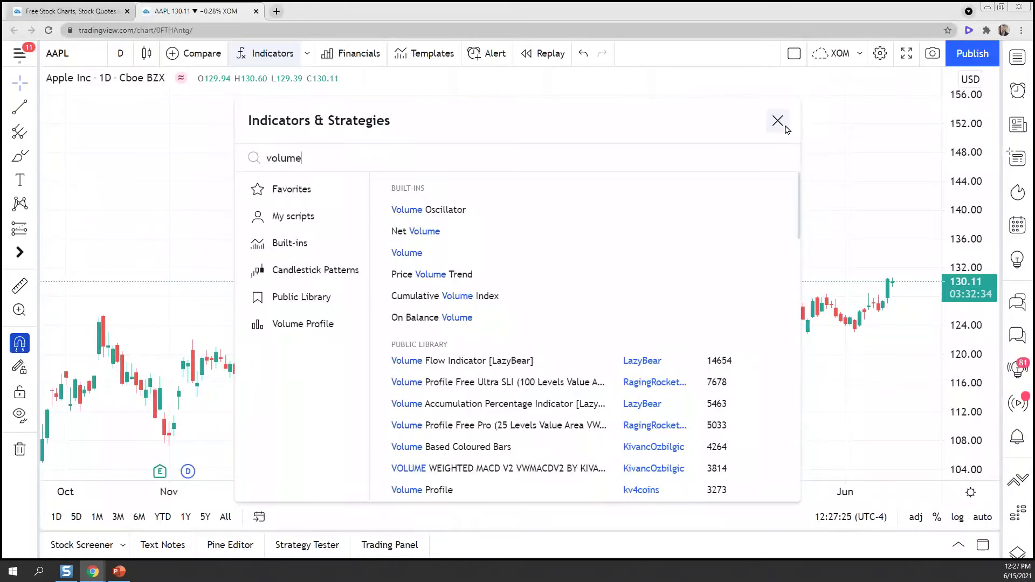
pyautogui.click(421, 258)
pyautogui.click(778, 121)
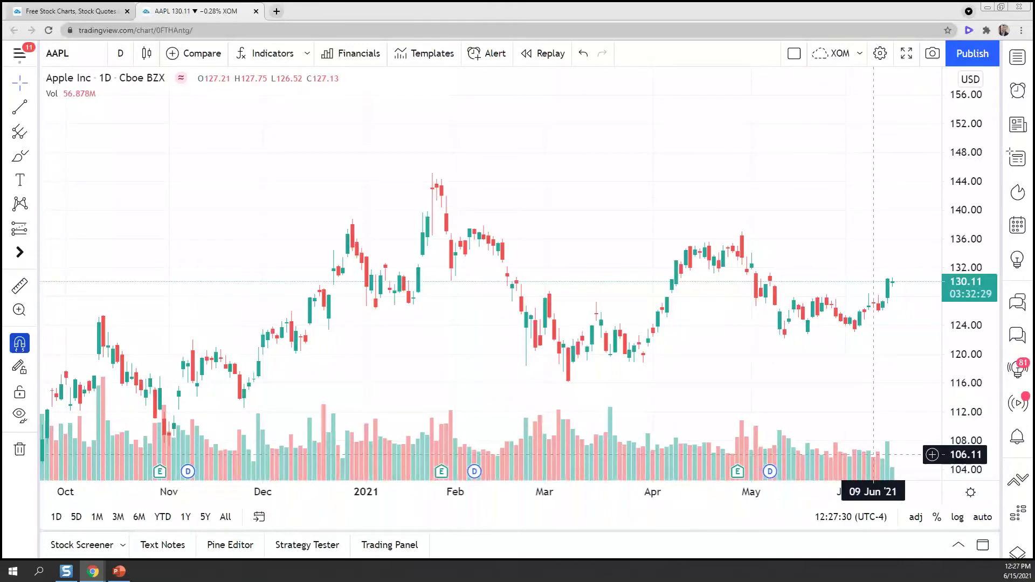
# Look through the volume indicator's style settings and its available plot types, and close the settings
pyautogui.click(875, 462)
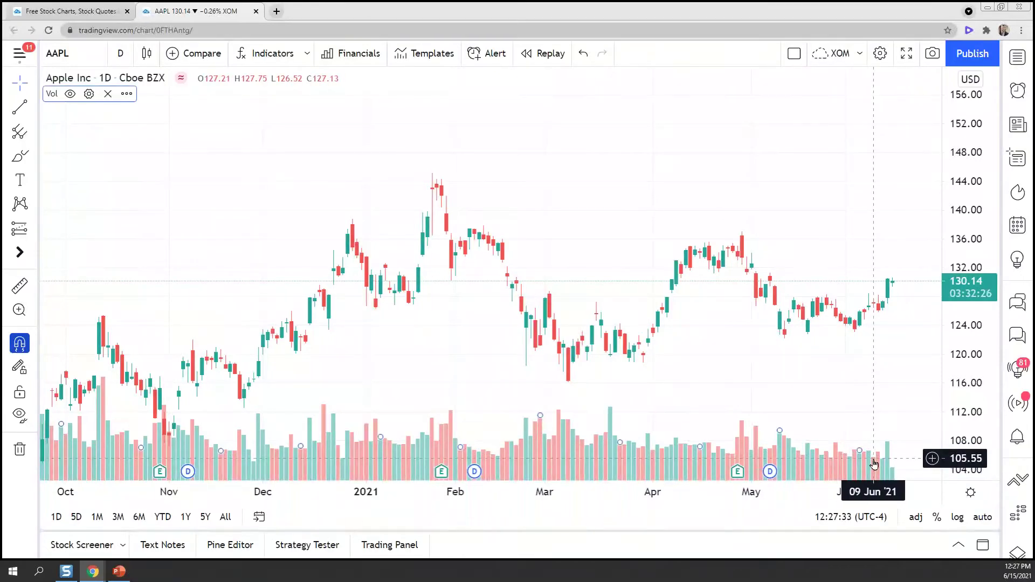
pyautogui.doubleClick(858, 456)
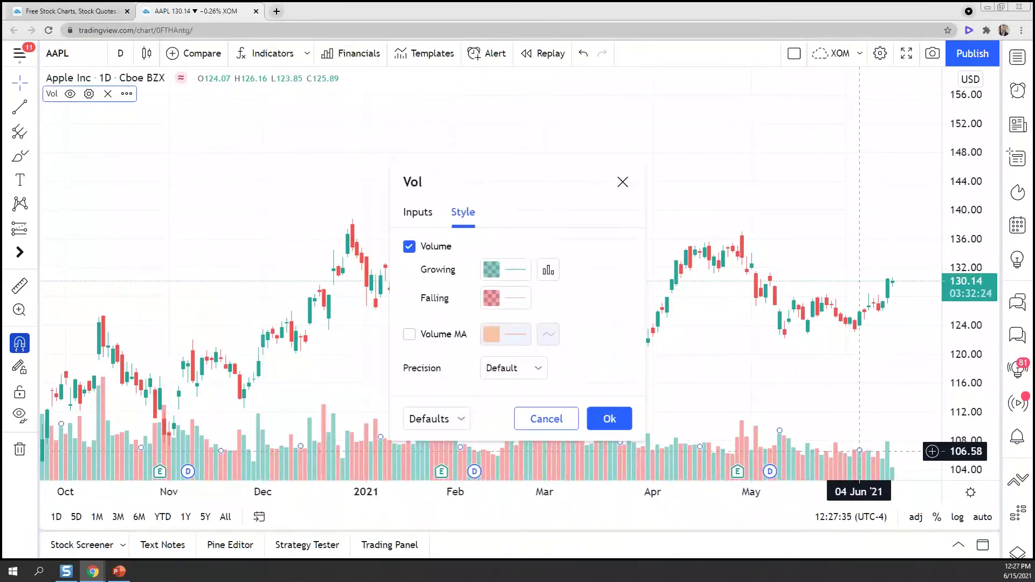
pyautogui.click(548, 269)
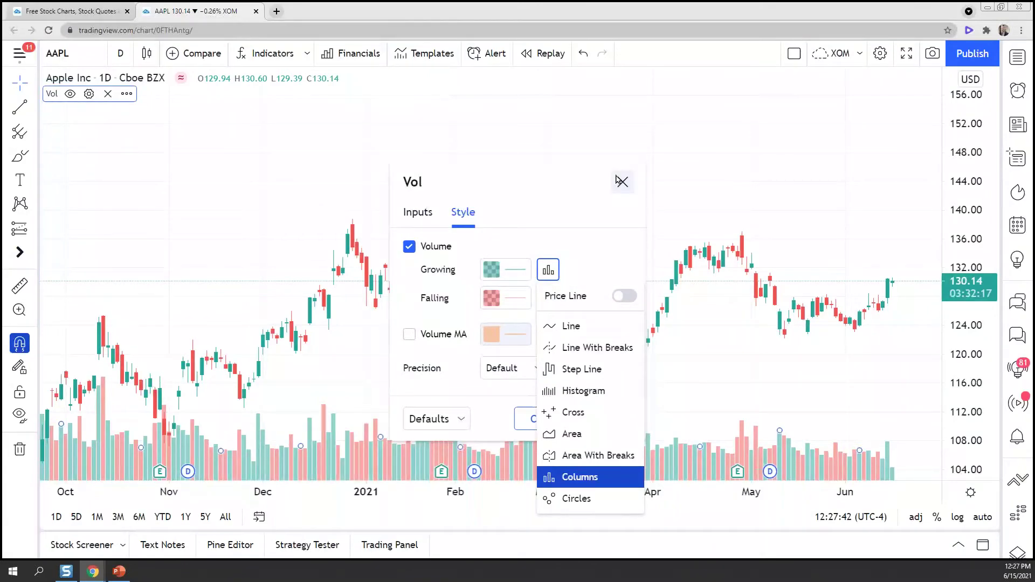
pyautogui.click(620, 181)
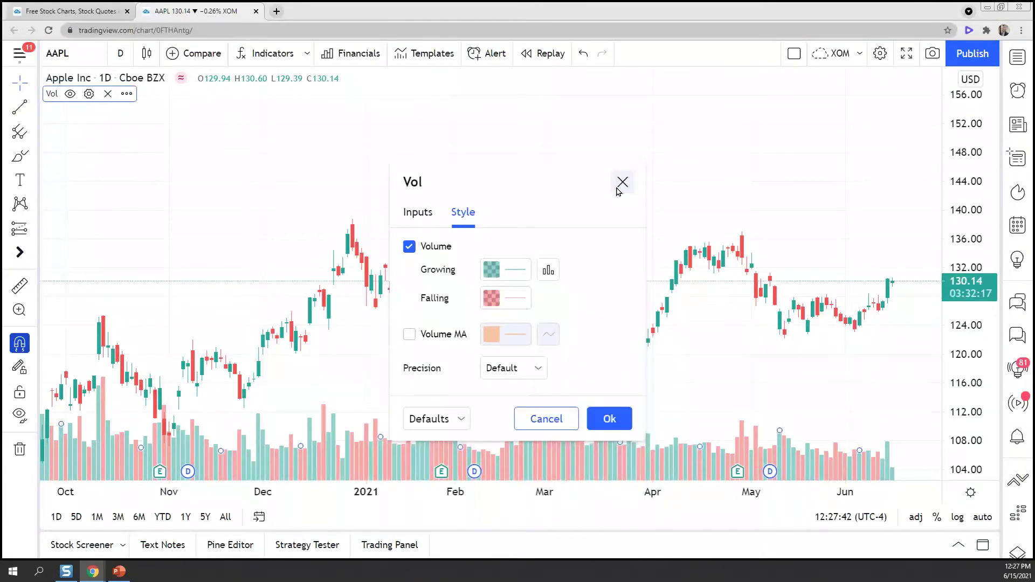
pyautogui.click(620, 182)
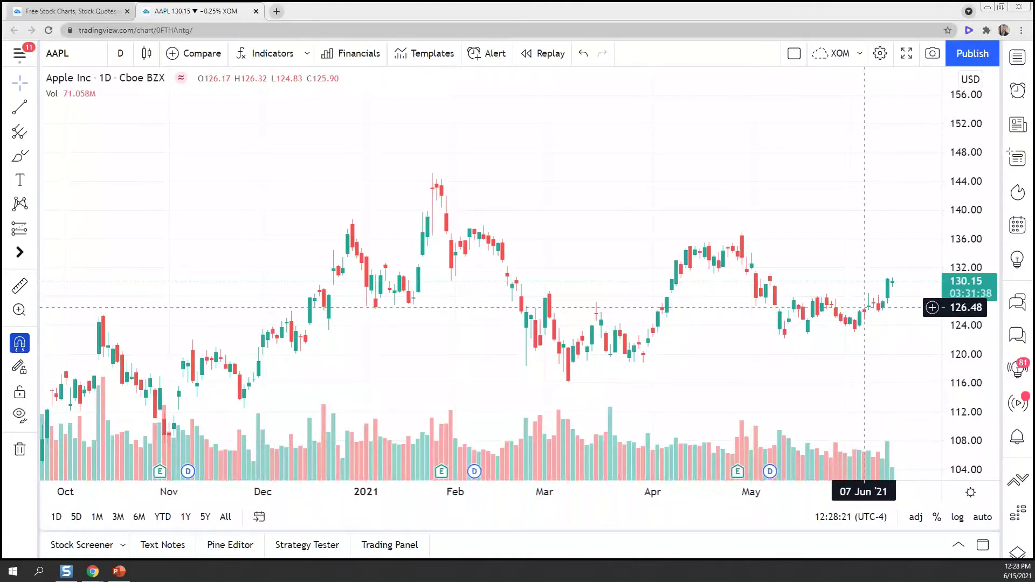
# Enable the Volume MA line on the volume indicator and style it blue with the third line thickness
pyautogui.doubleClick(865, 453)
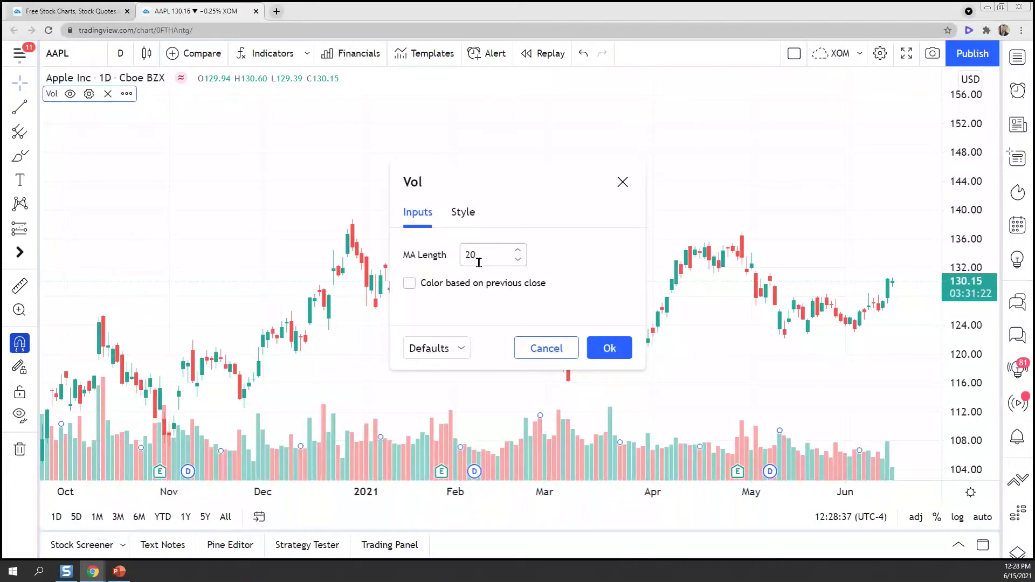
pyautogui.click(466, 215)
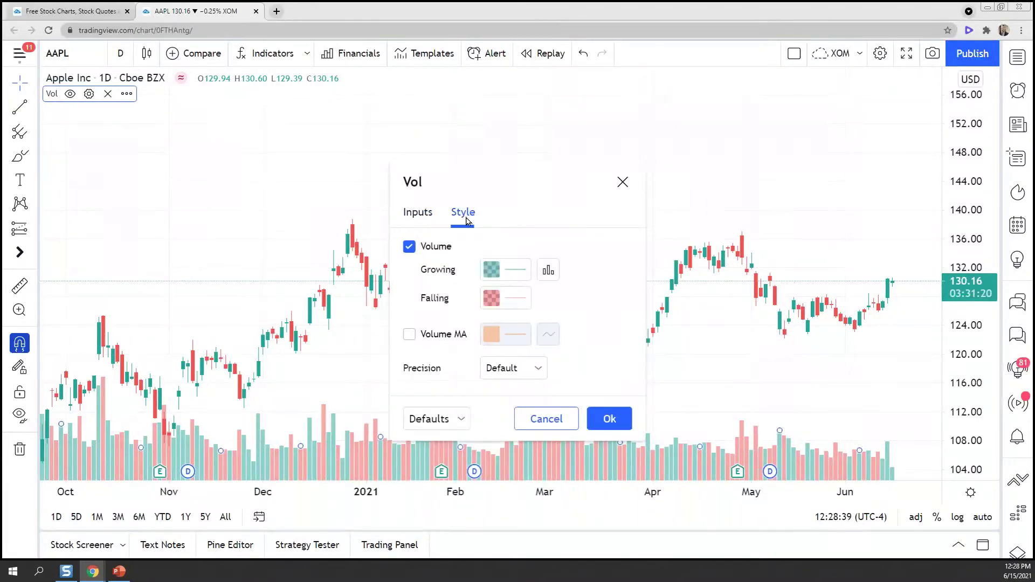
pyautogui.click(409, 333)
pyautogui.click(510, 341)
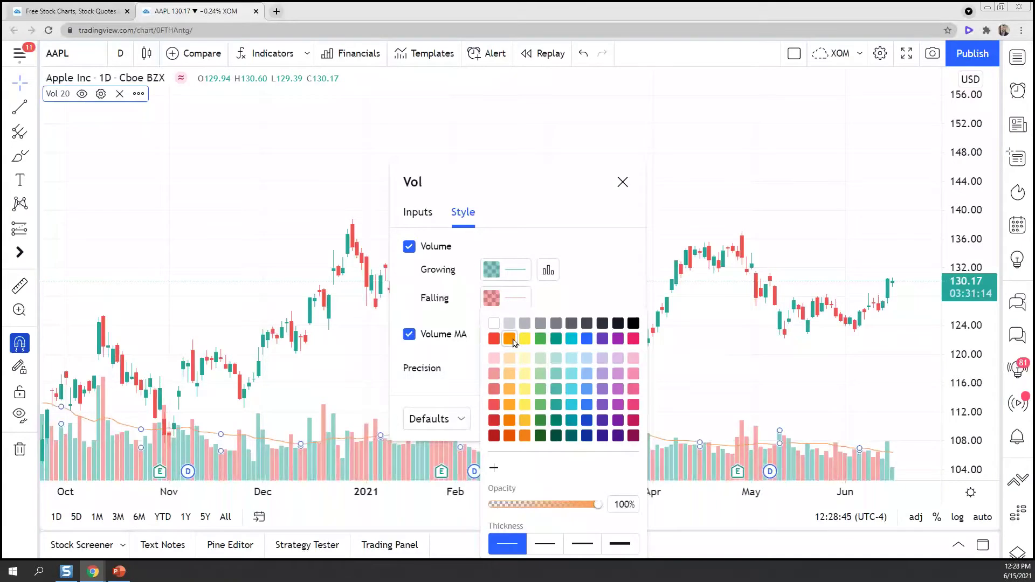
pyautogui.click(589, 341)
pyautogui.click(507, 335)
pyautogui.click(507, 335)
pyautogui.click(587, 546)
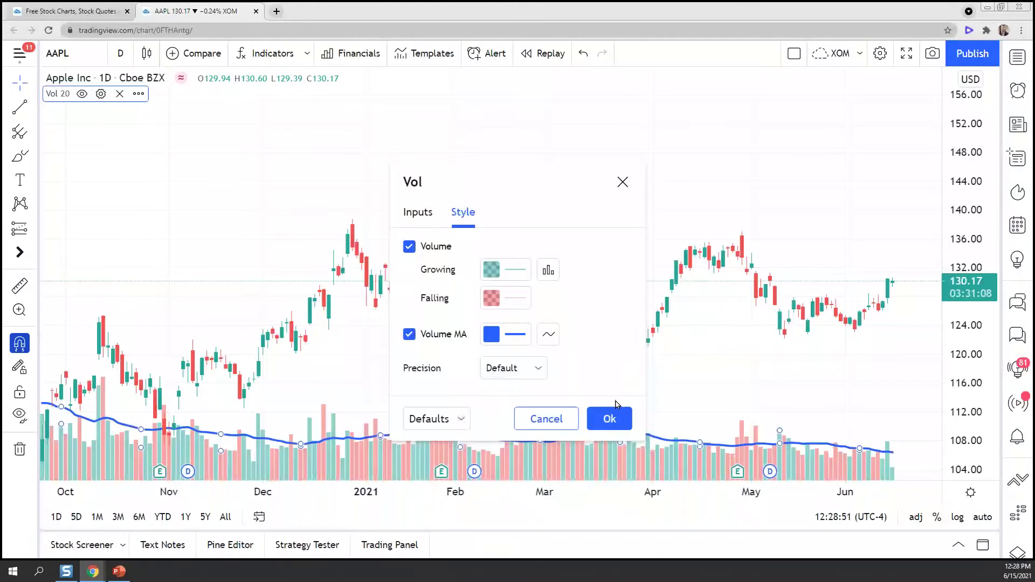
pyautogui.click(609, 419)
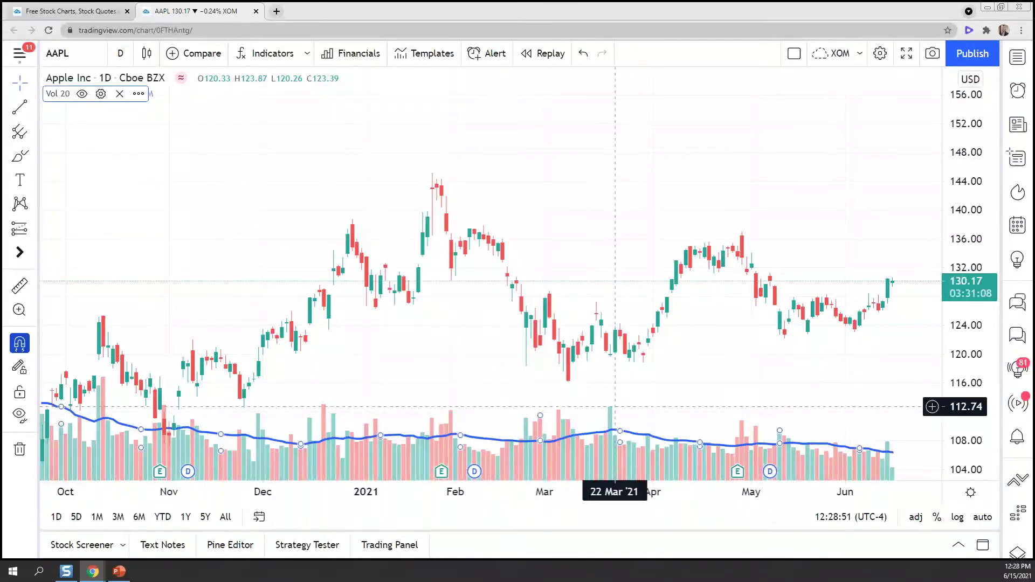
pyautogui.click(614, 406)
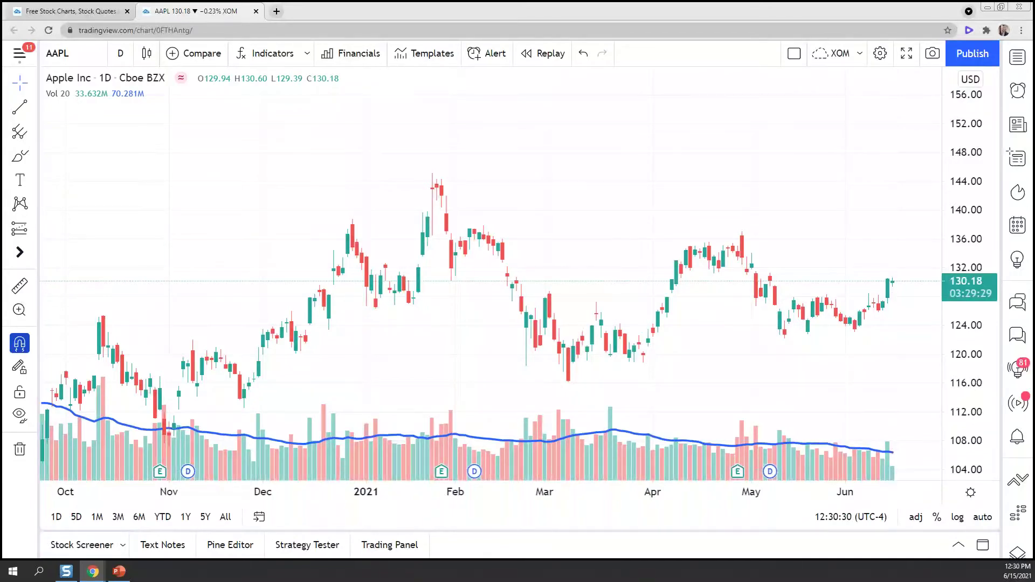
# Sketch a wave with both peaks circled and an arrow pointing at each above the spring candles, and clear the annotation
pyautogui.moveTo(618, 152)
pyautogui.mouseDown()
pyautogui.moveTo(631, 143)
pyautogui.moveTo(681, 157)
pyautogui.moveTo(698, 178)
pyautogui.moveTo(754, 155)
pyautogui.mouseUp()
pyautogui.moveTo(603, 162)
pyautogui.mouseDown()
pyautogui.moveTo(672, 139)
pyautogui.moveTo(610, 145)
pyautogui.moveTo(645, 156)
pyautogui.mouseUp()
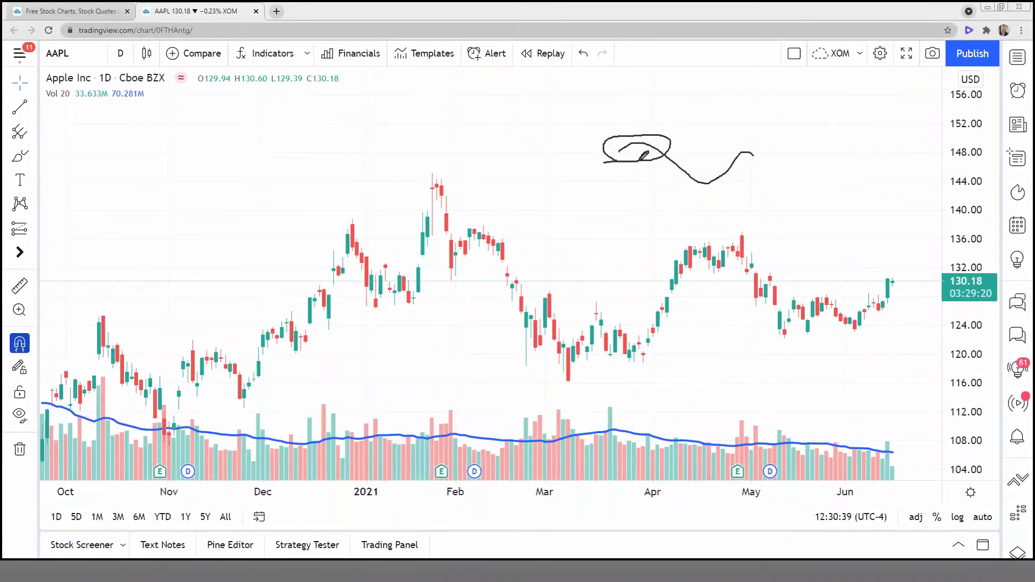
pyautogui.moveTo(766, 139)
pyautogui.mouseDown()
pyautogui.moveTo(733, 157)
pyautogui.moveTo(768, 149)
pyautogui.mouseUp()
pyautogui.moveTo(619, 92)
pyautogui.mouseDown()
pyautogui.moveTo(625, 128)
pyautogui.moveTo(633, 122)
pyautogui.mouseUp()
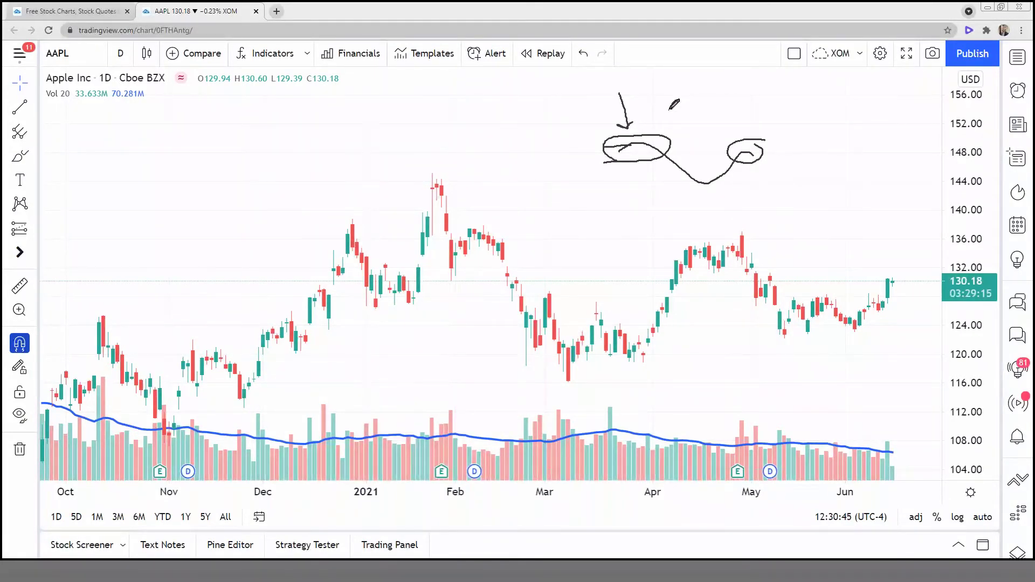
pyautogui.moveTo(734, 103); pyautogui.dragTo(749, 132)
pyautogui.press('Escape')
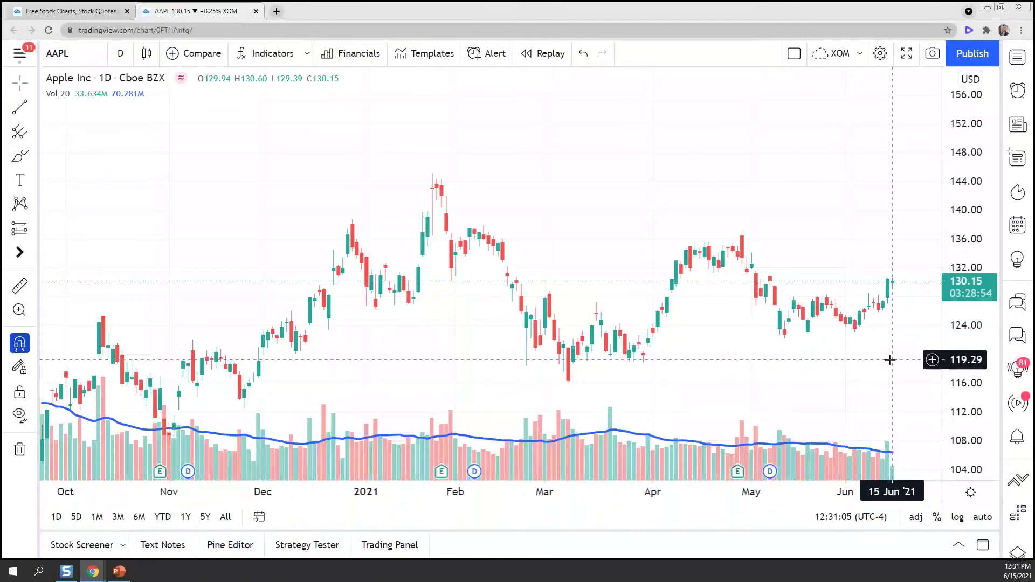
# Turn off magnet mode for the chart's drawing tools
pyautogui.scroll(2, 890, 360)
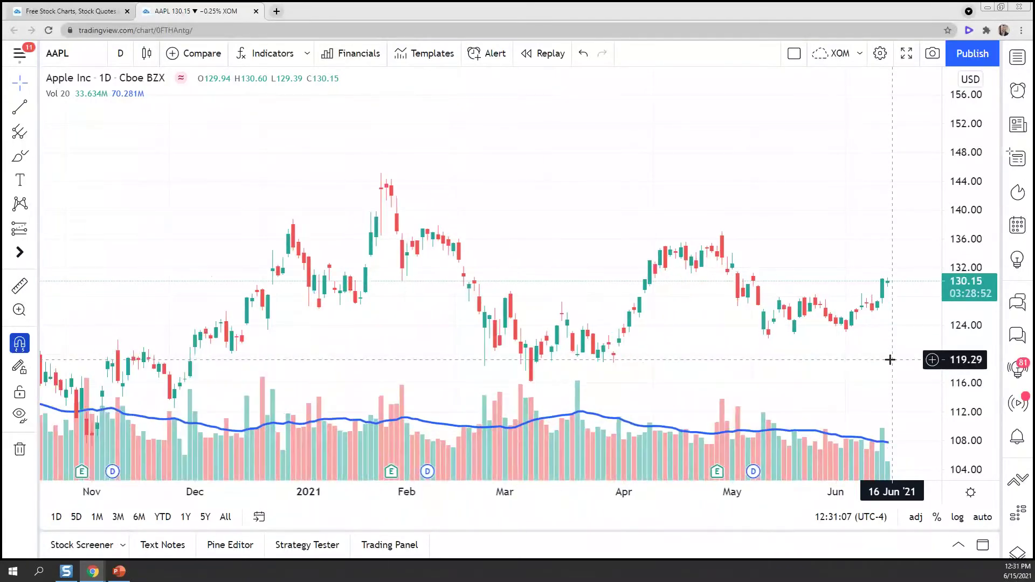
pyautogui.scroll(3, 890, 360)
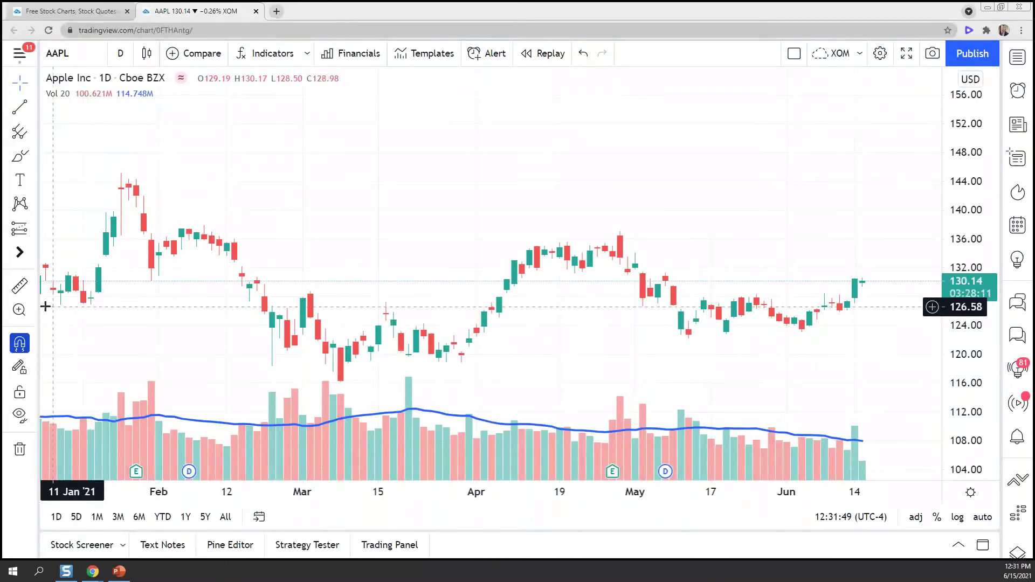
pyautogui.click(19, 343)
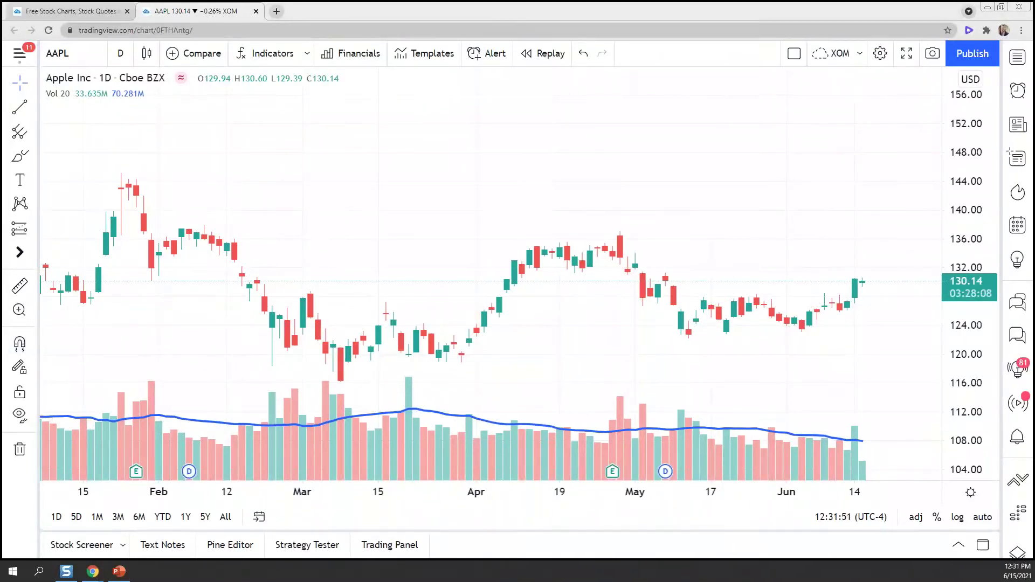
# Draw a double-headed arrow between the 14 June candle and its volume bar, circle the candle, and erase the annotations
pyautogui.moveTo(859, 314)
pyautogui.mouseDown()
pyautogui.moveTo(860, 411)
pyautogui.moveTo(879, 389)
pyautogui.mouseUp()
pyautogui.moveTo(855, 322)
pyautogui.mouseDown()
pyautogui.moveTo(858, 313)
pyautogui.moveTo(865, 321)
pyautogui.mouseUp()
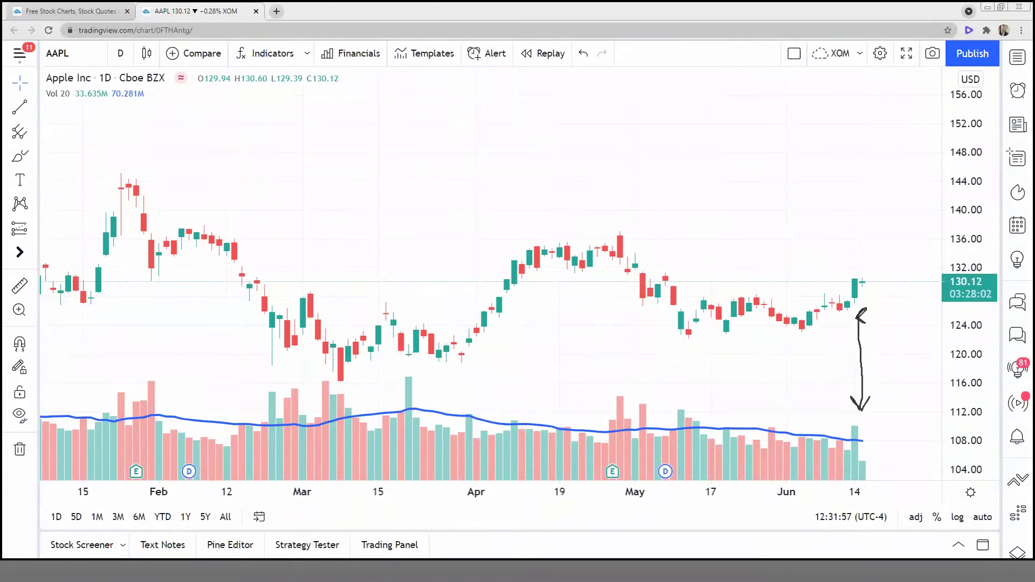
pyautogui.moveTo(854, 272)
pyautogui.mouseDown()
pyautogui.moveTo(849, 287)
pyautogui.moveTo(862, 298)
pyautogui.moveTo(852, 264)
pyautogui.moveTo(841, 274)
pyautogui.moveTo(849, 292)
pyautogui.moveTo(851, 270)
pyautogui.moveTo(875, 268)
pyautogui.mouseUp()
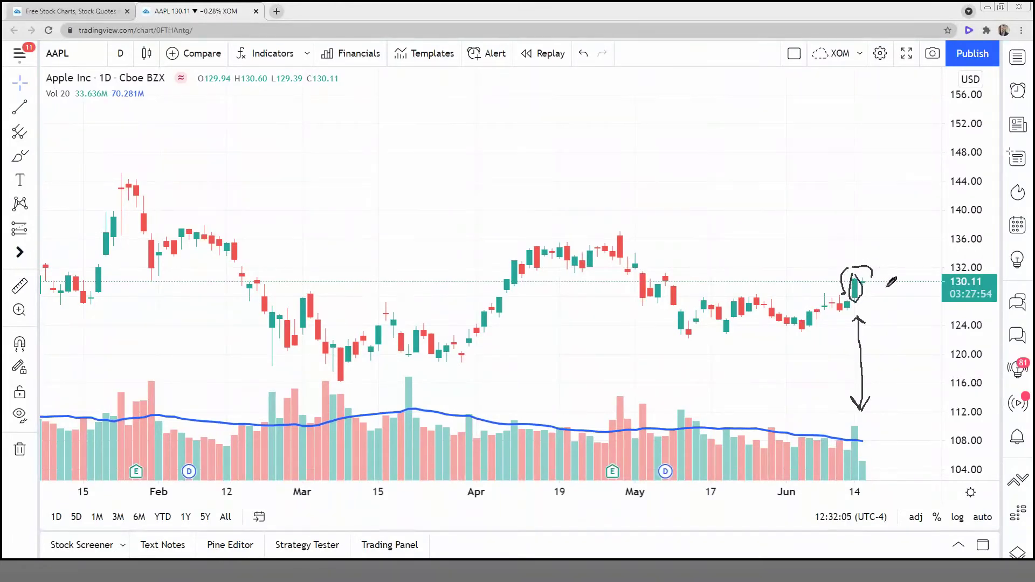
pyautogui.press('e')
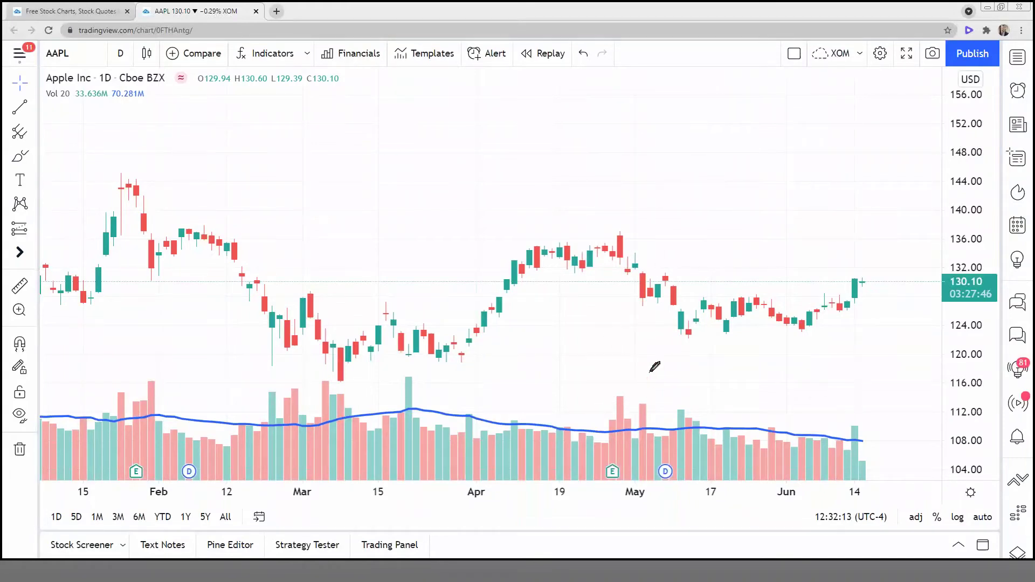
# Mark the high and low of the tall red late-April candle with short freehand dashes above and below it
pyautogui.moveTo(613, 262); pyautogui.dragTo(621, 263)
pyautogui.moveTo(617, 231); pyautogui.dragTo(625, 230)
pyautogui.moveTo(625, 231); pyautogui.dragTo(625, 230)
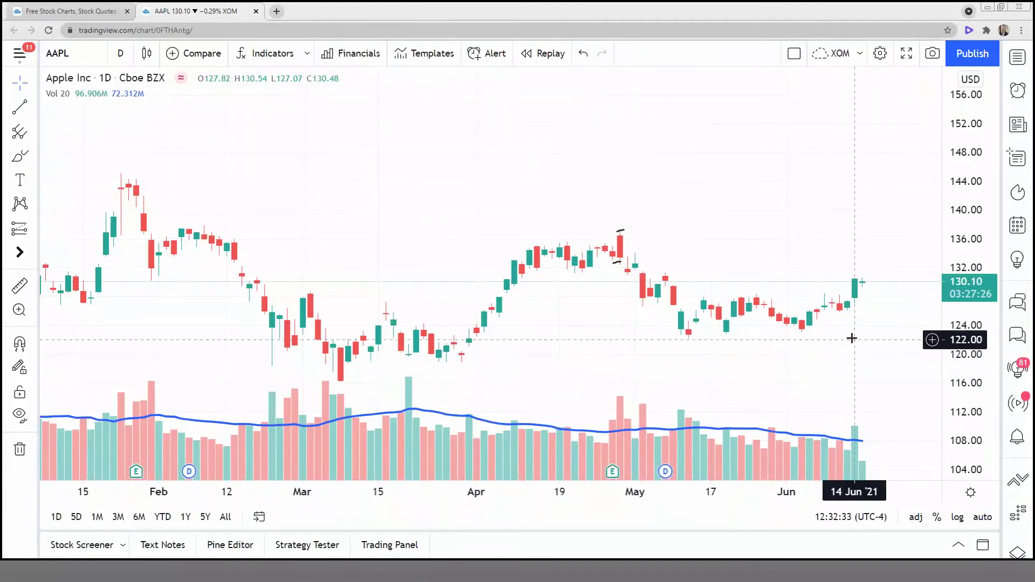
# Measure the price range of the 14 June candle from 127.23 up to 131.06, and clear the measurement
pyautogui.press('shift')
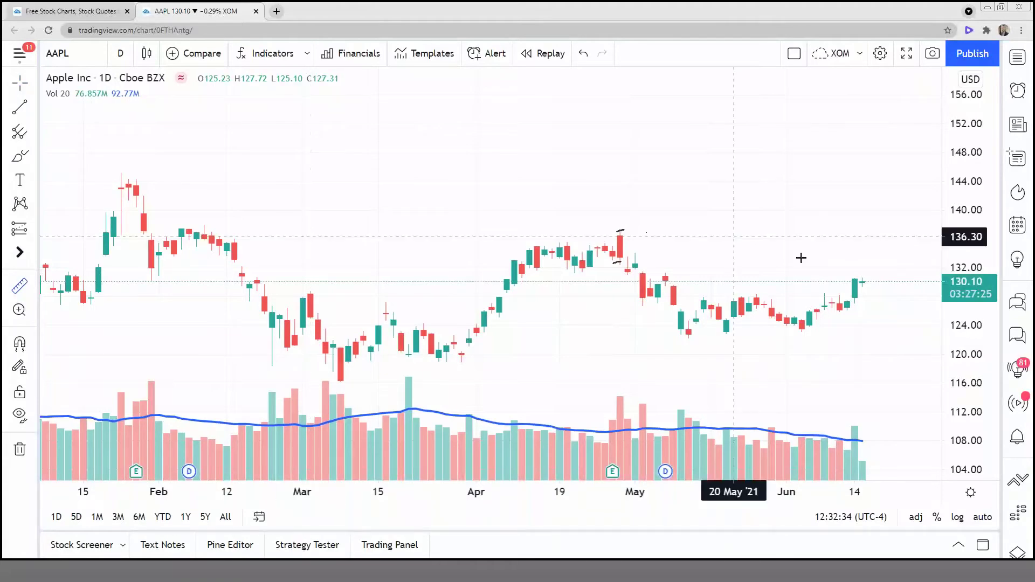
pyautogui.click(855, 302)
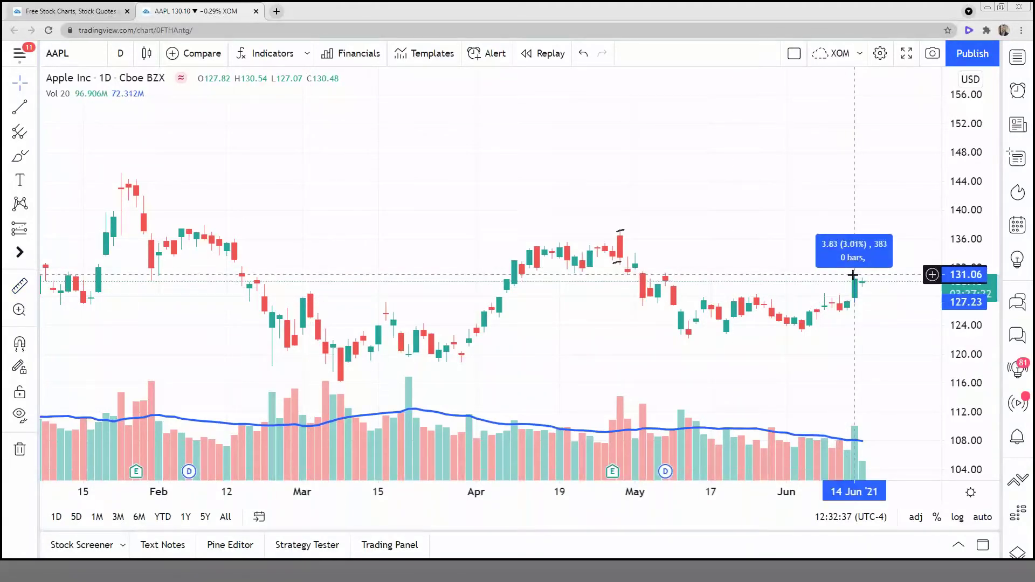
pyautogui.click(872, 282)
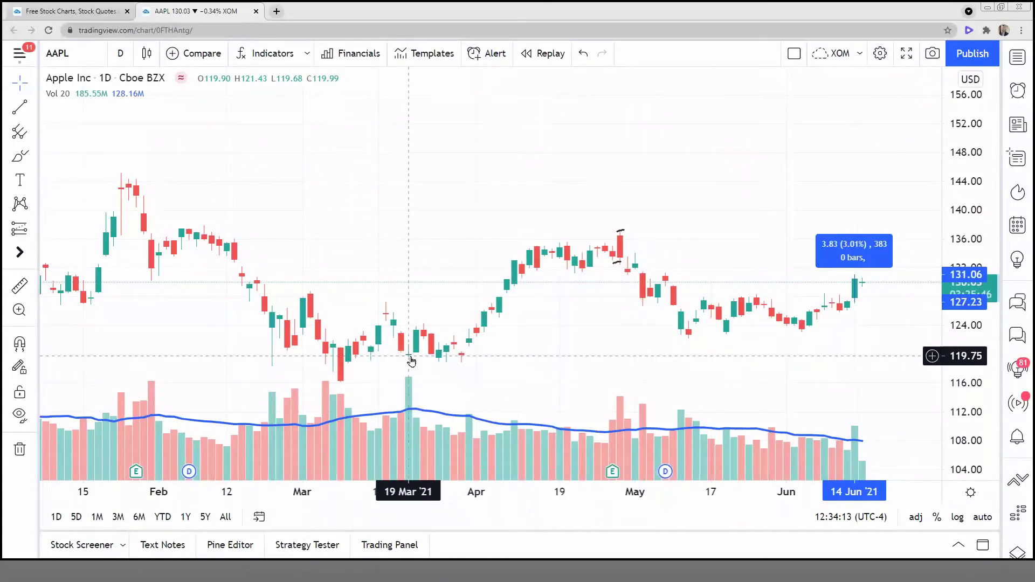
pyautogui.click(922, 334)
pyautogui.rightClick(820, 340)
pyautogui.click(853, 322)
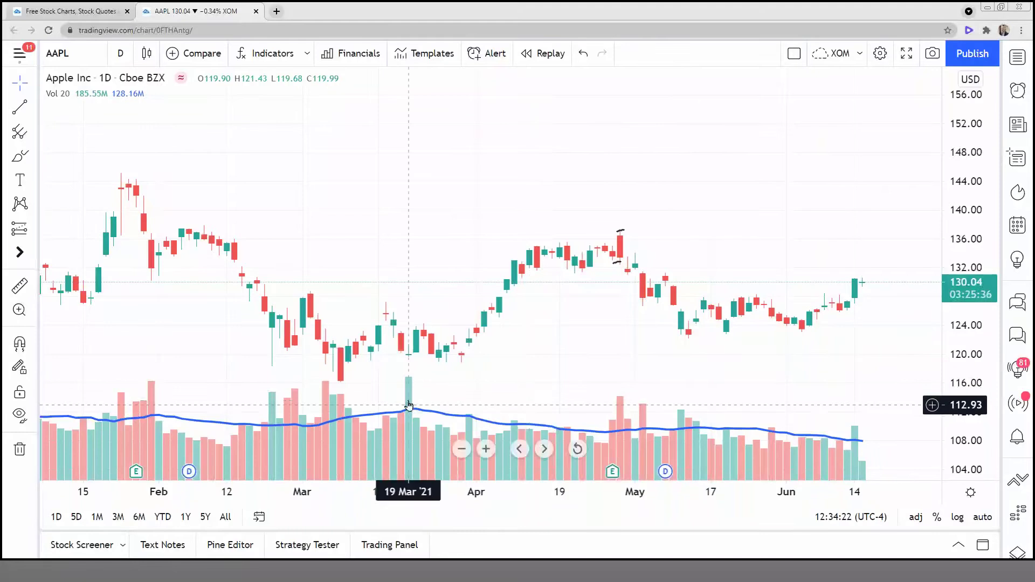
# Examine AAPL's candles, volume bars and volume moving average over the months from September 2020 to June 2021
pyautogui.scroll(-4, 175, 400)
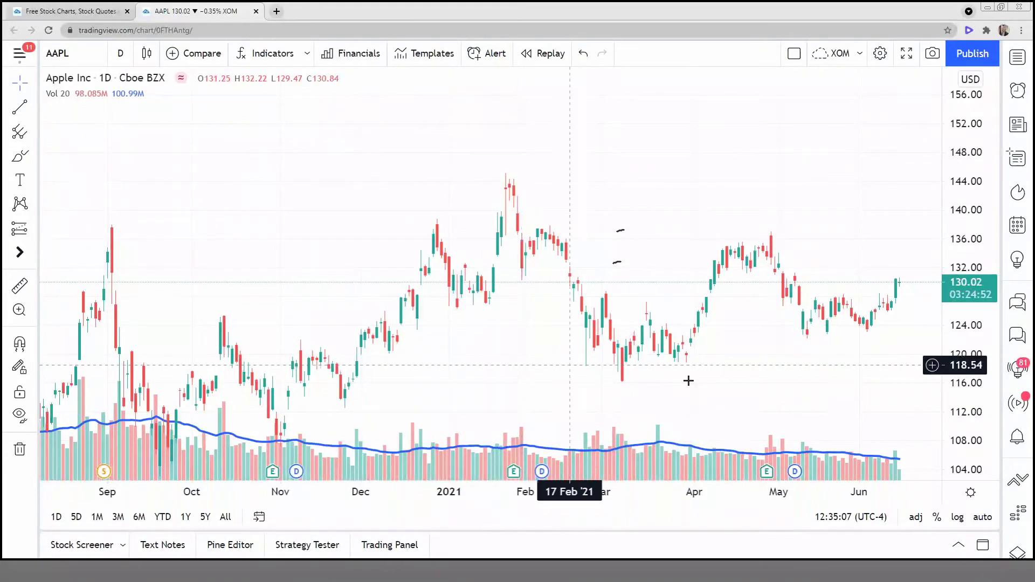
pyautogui.scroll(3, 883, 397)
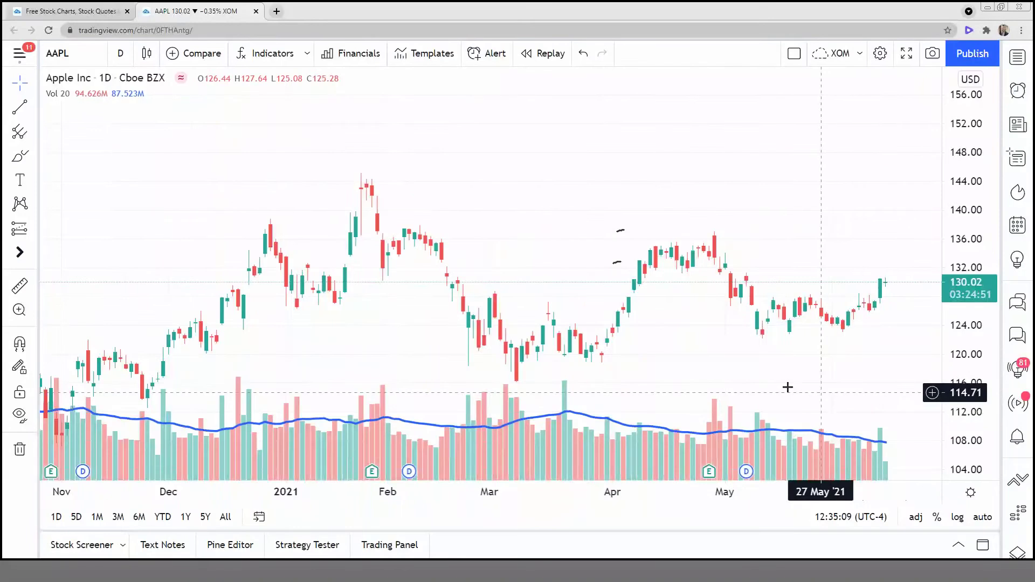
pyautogui.hscroll(3, 827, 393)
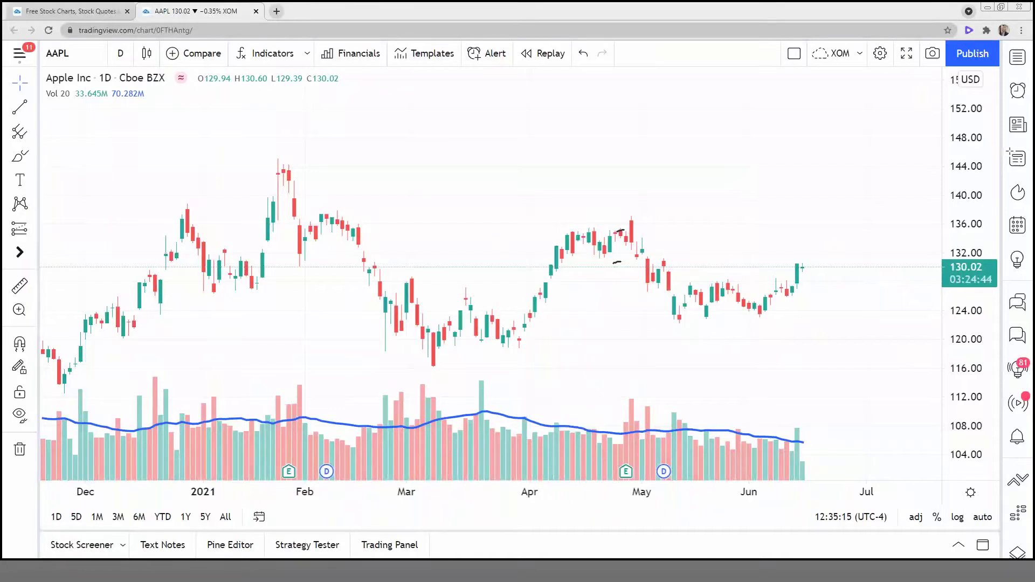
pyautogui.moveTo(825, 335); pyautogui.dragTo(708, 330)
pyautogui.scroll(-1, 708, 330)
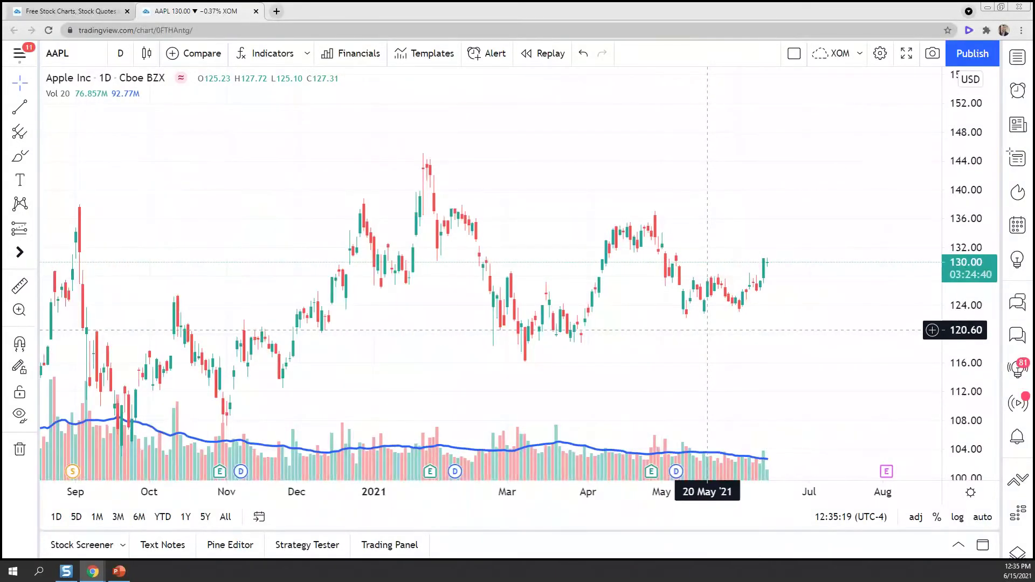
pyautogui.scroll(-2, 708, 330)
pyautogui.moveTo(962, 231); pyautogui.dragTo(961, 265)
pyautogui.moveTo(712, 350); pyautogui.dragTo(464, 287)
pyautogui.scroll(2, 730, 340)
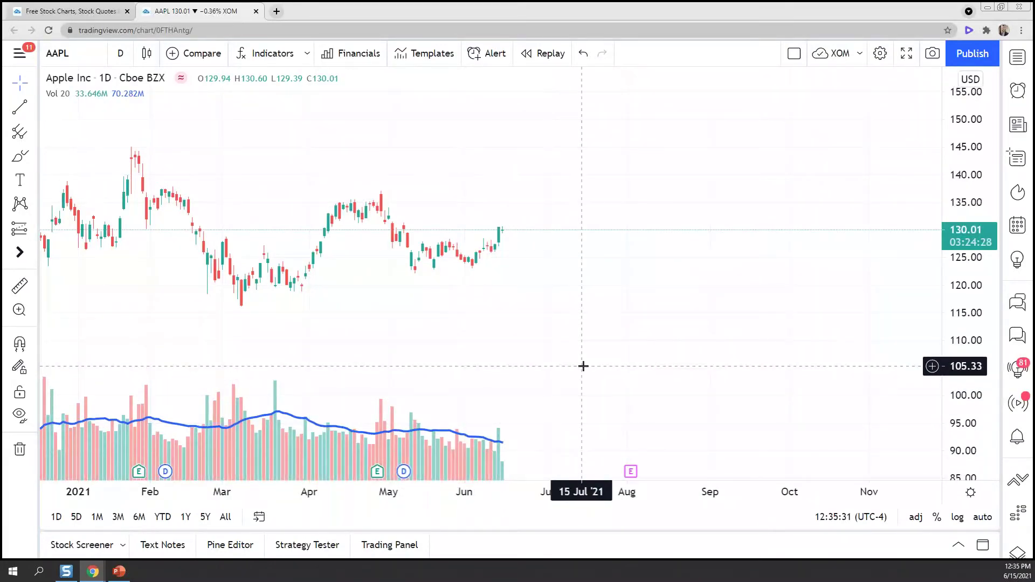
pyautogui.scroll(2, 453, 364)
pyautogui.moveTo(453, 363); pyautogui.dragTo(713, 360)
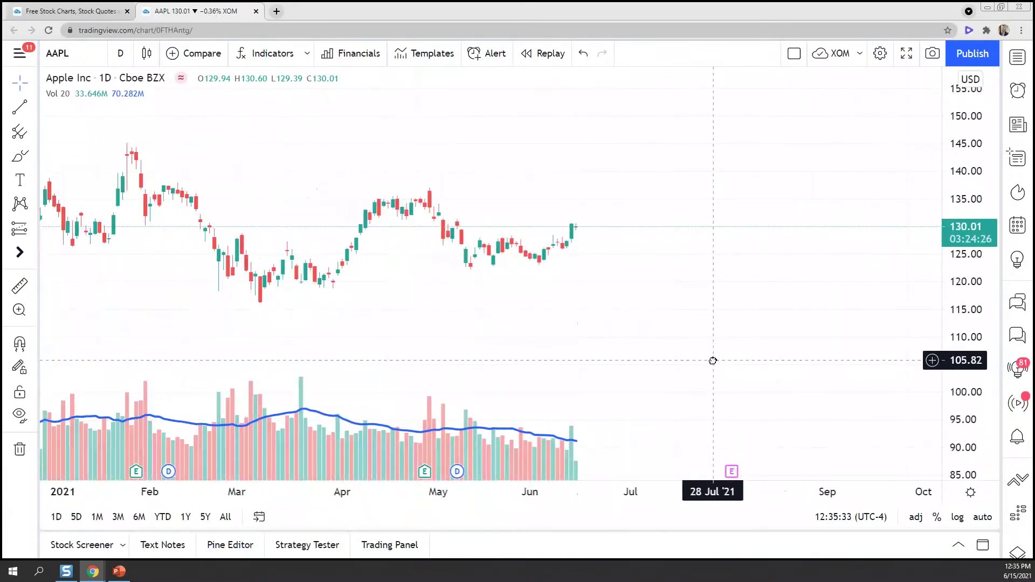
# Add DKNG from NASDAQ to the Option BO watchlist and show it on the chart
pyautogui.click(1016, 57)
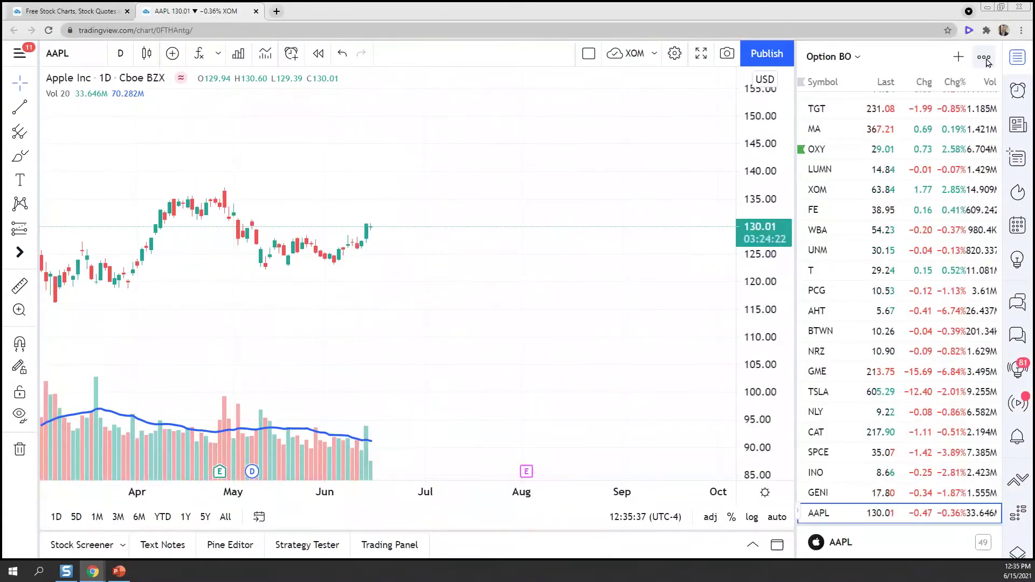
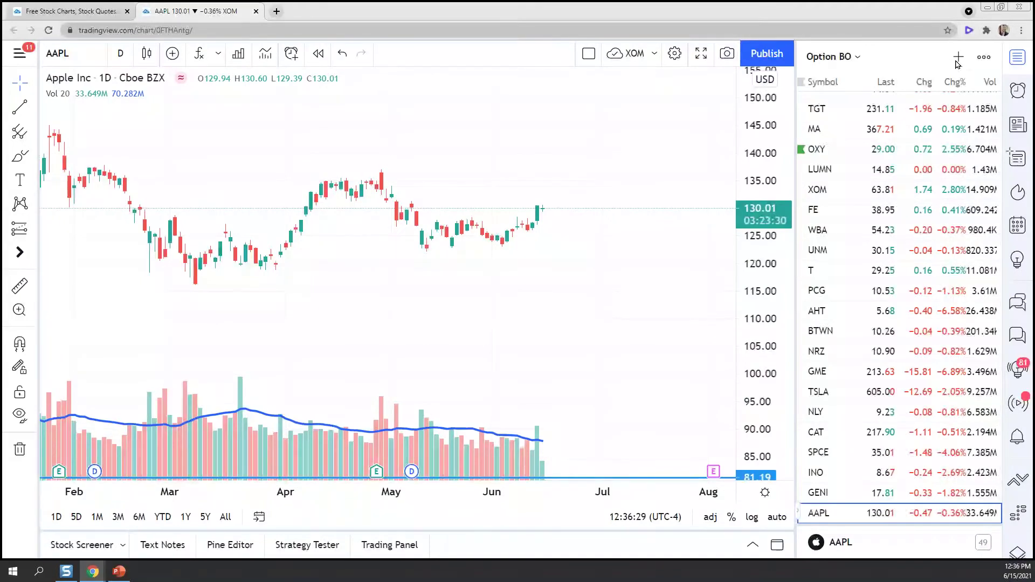
pyautogui.click(958, 57)
pyautogui.write('DKNG')
pyautogui.press('Return')
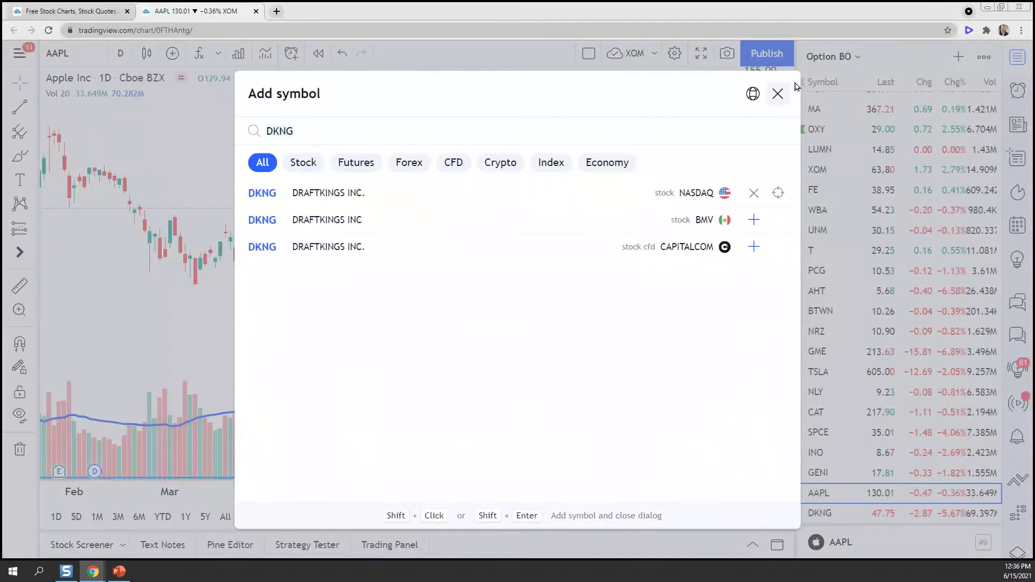
pyautogui.click(778, 95)
pyautogui.press('Down')
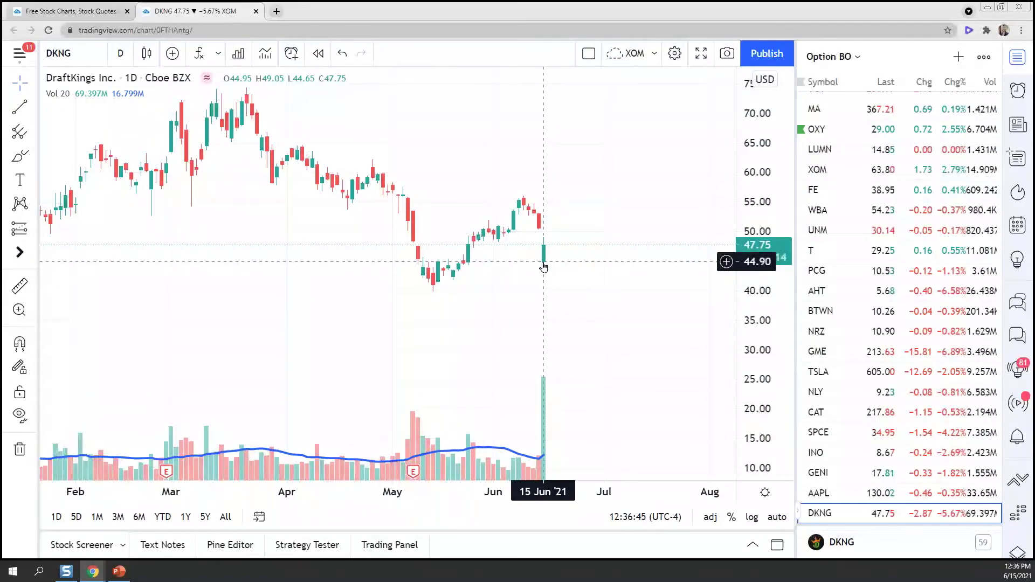
# Measure DKNG's price gap from the 14 June candle's low end at 50.65 down to 45.06 on the 15 June candle
pyautogui.scroll(1, 542, 265)
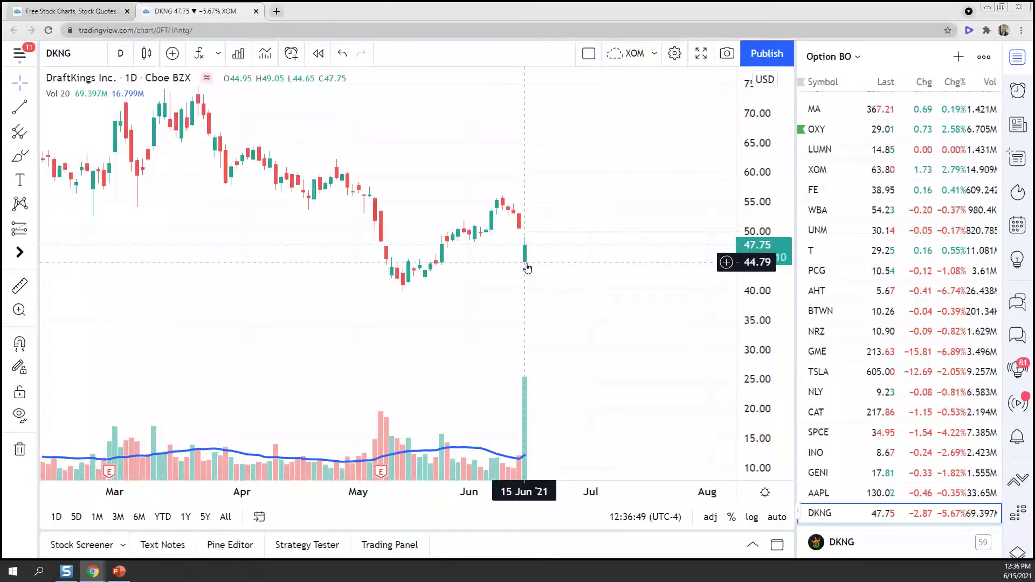
pyautogui.scroll(2, 464, 305)
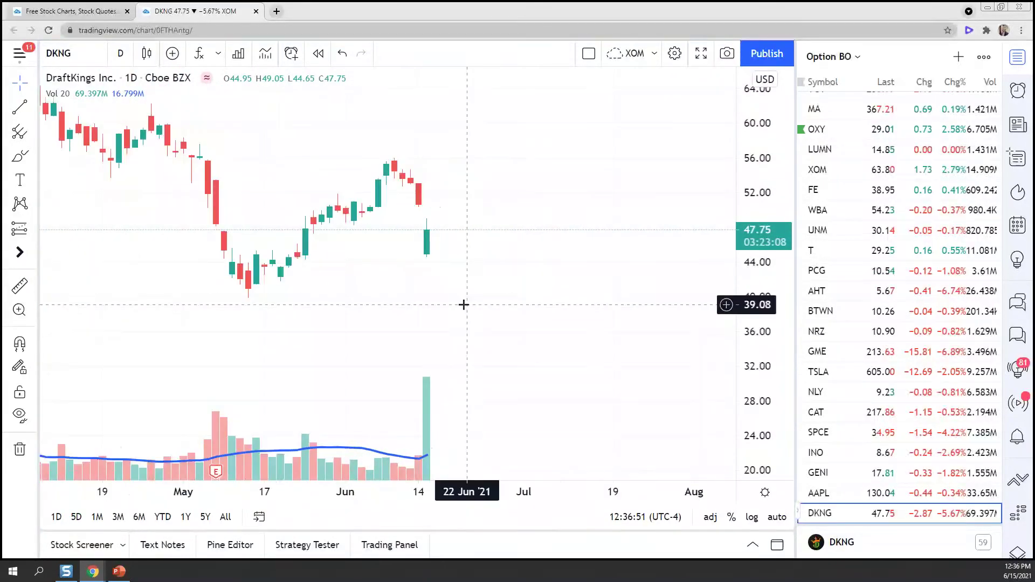
pyautogui.moveTo(464, 304); pyautogui.dragTo(521, 299)
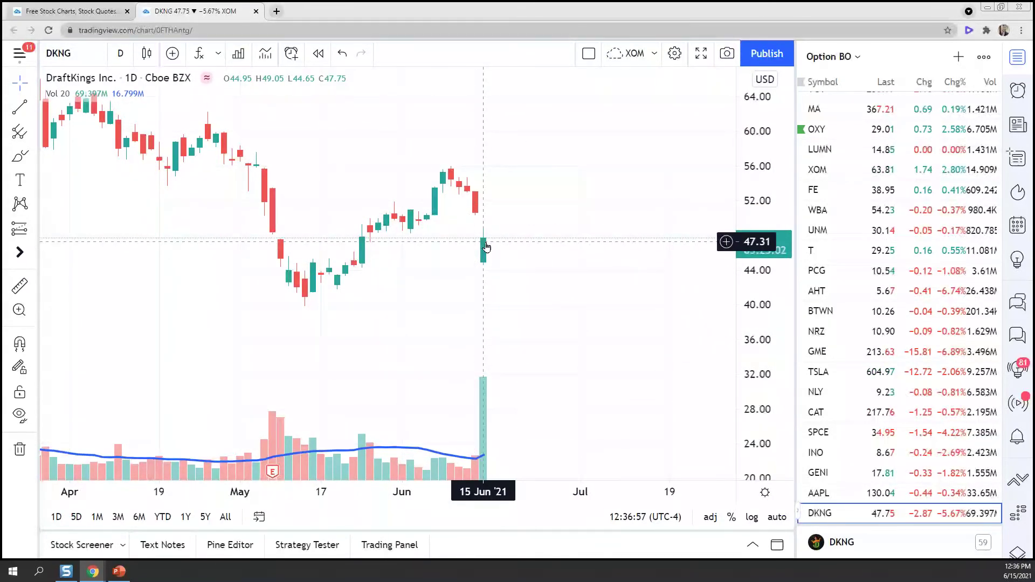
pyautogui.click(19, 285)
pyautogui.click(478, 212)
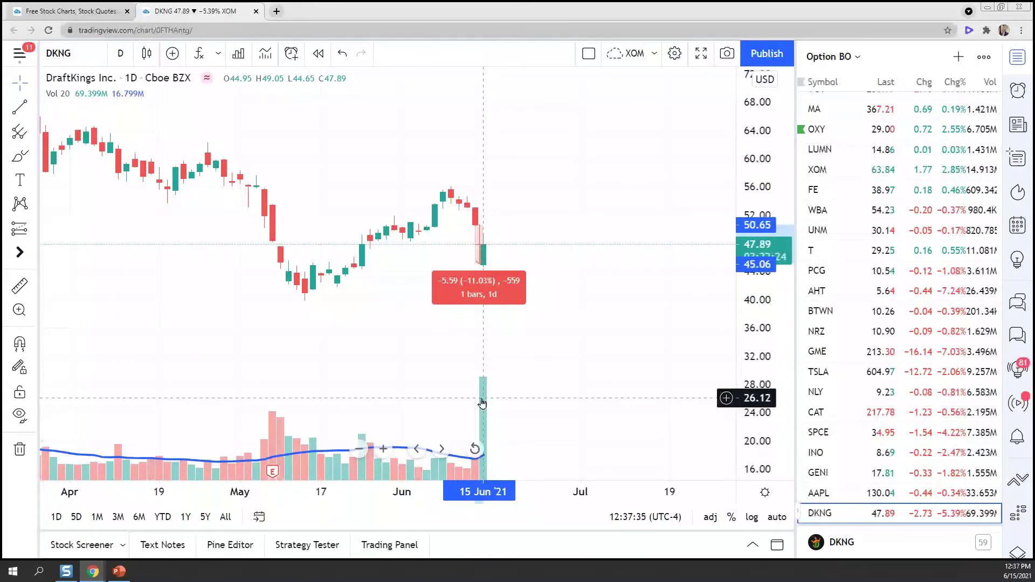
# Switch the DKNG chart to the 5-minute interval and inspect the 15 June opening gap and volume spike
pyautogui.click(120, 53)
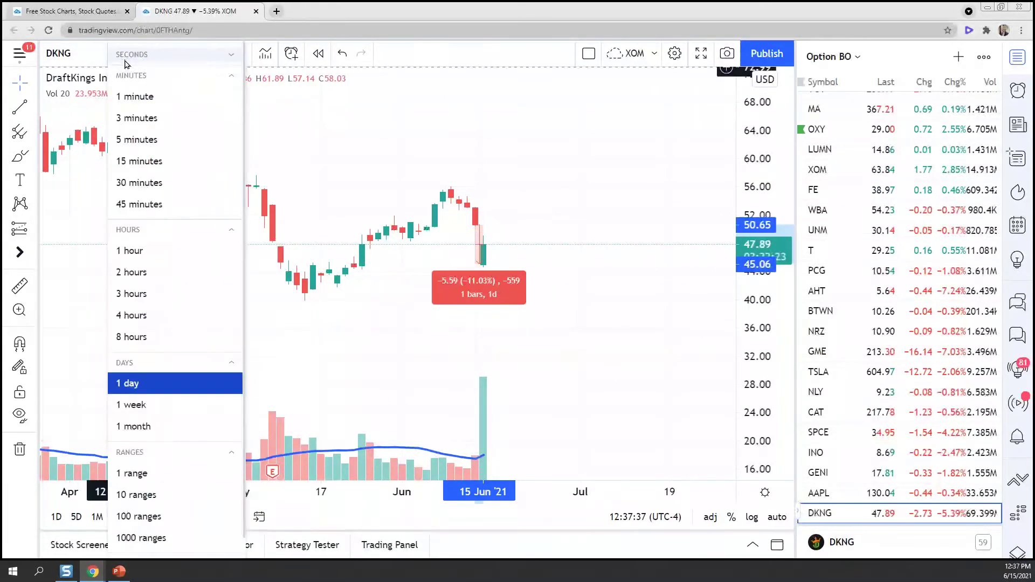
pyautogui.click(142, 145)
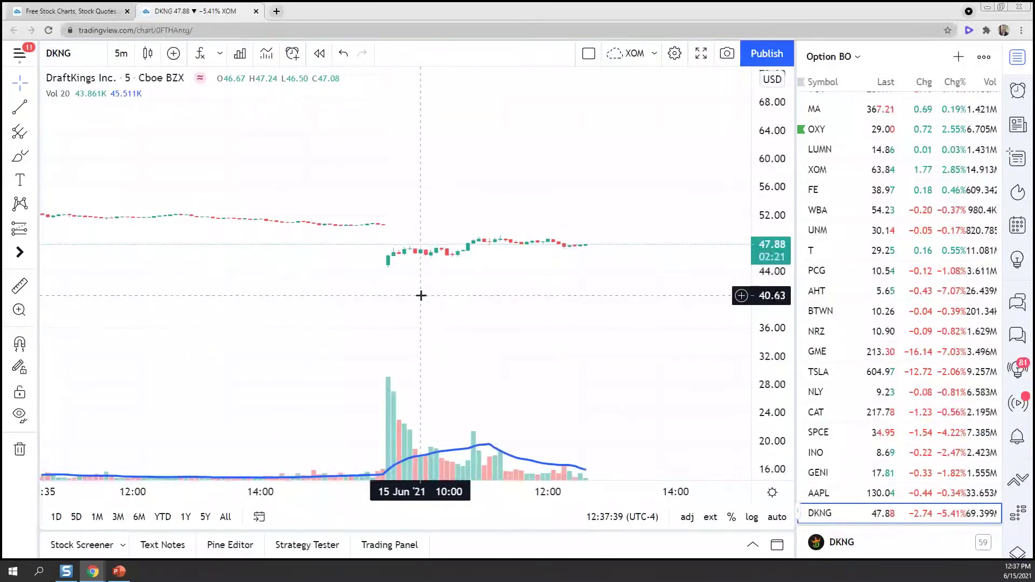
pyautogui.moveTo(777, 345); pyautogui.dragTo(775, 318)
pyautogui.moveTo(497, 307); pyautogui.dragTo(550, 361)
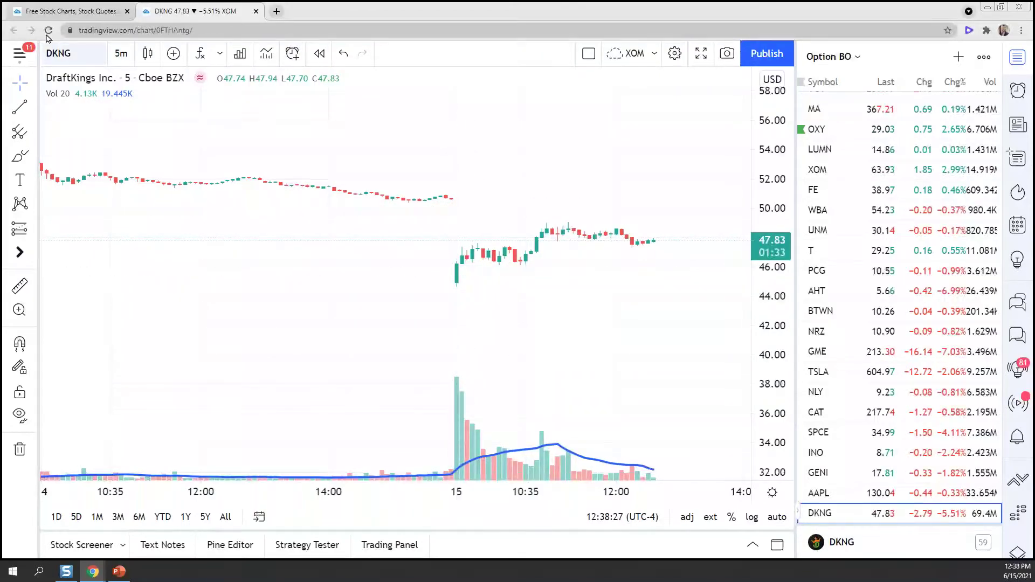
# Load the FB symbol on the chart and set its interval to 1 day
pyautogui.click(58, 53)
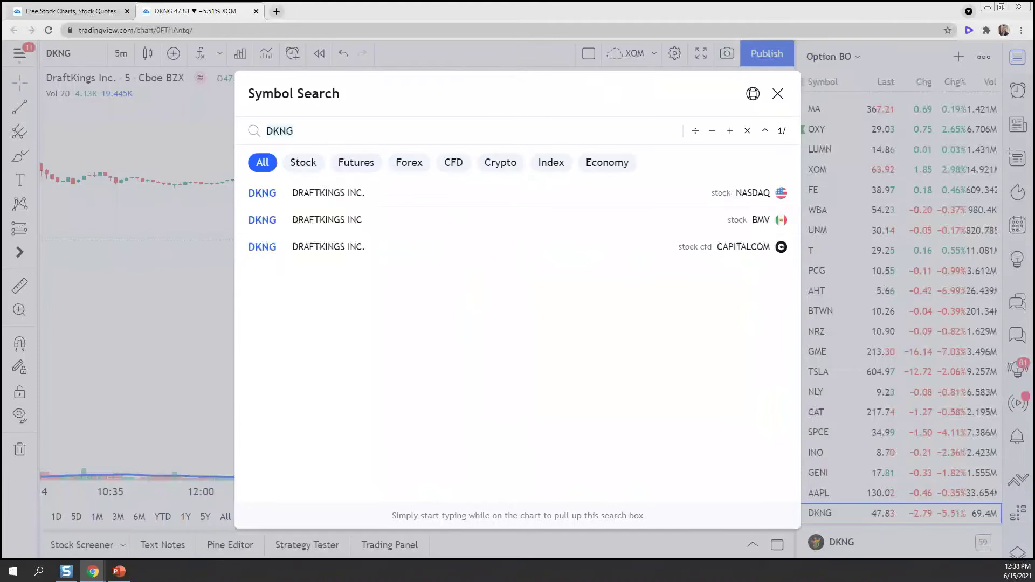
pyautogui.write('FB')
pyautogui.press('Return')
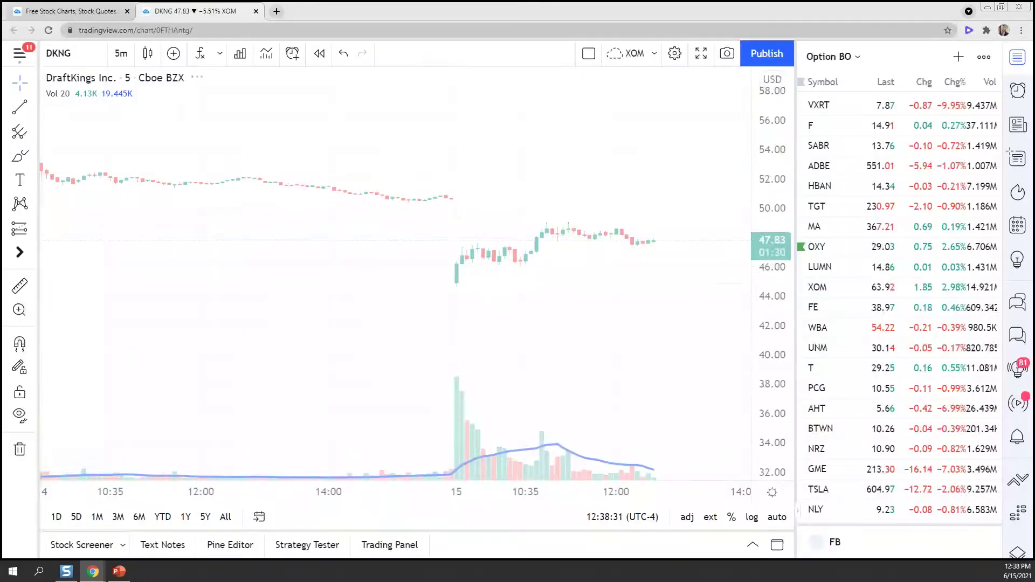
pyautogui.click(121, 53)
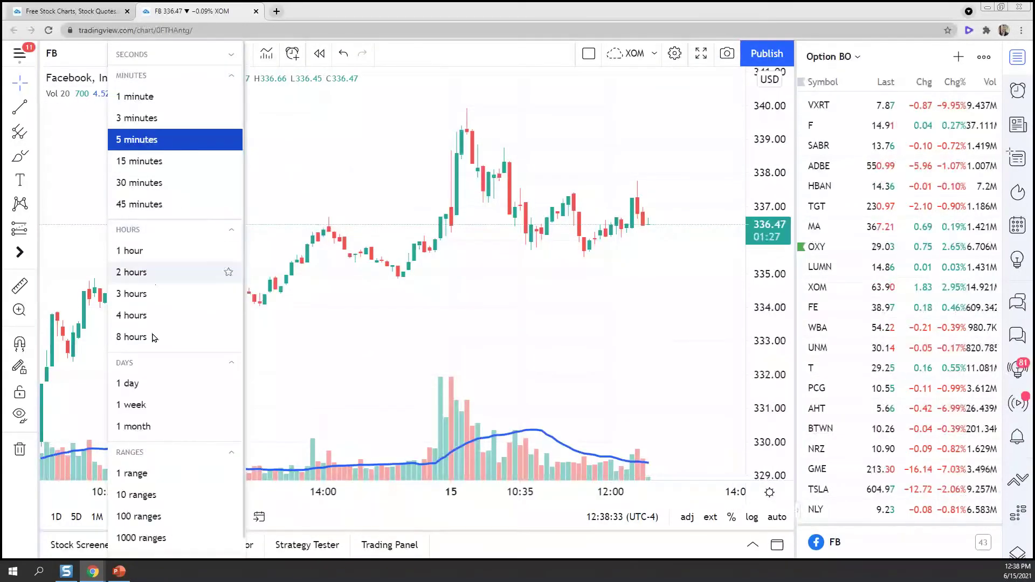
pyautogui.click(155, 383)
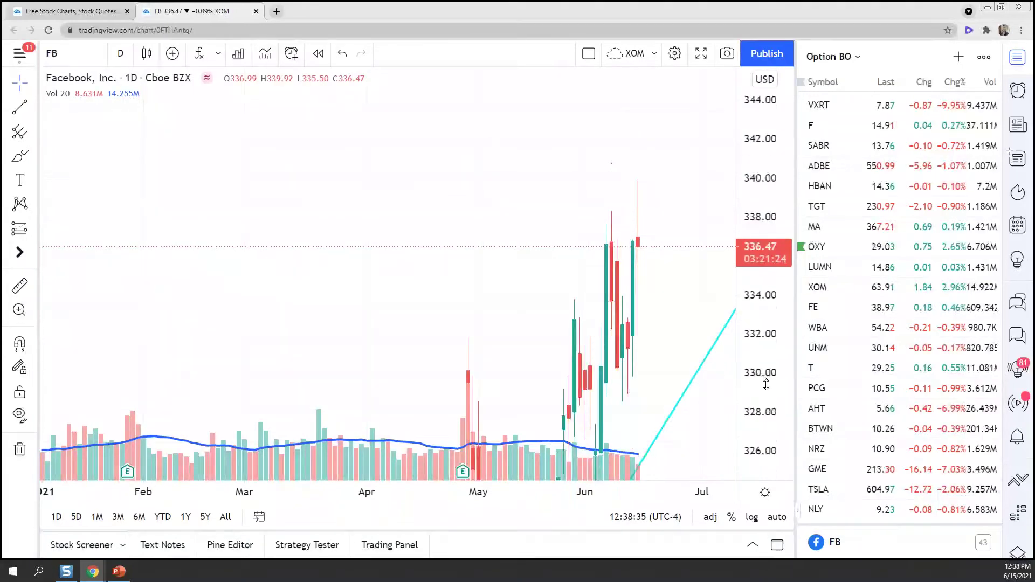
# Delete the rising cyan trend line and the coloured Fibonacci bands from the FB chart
pyautogui.click(635, 350)
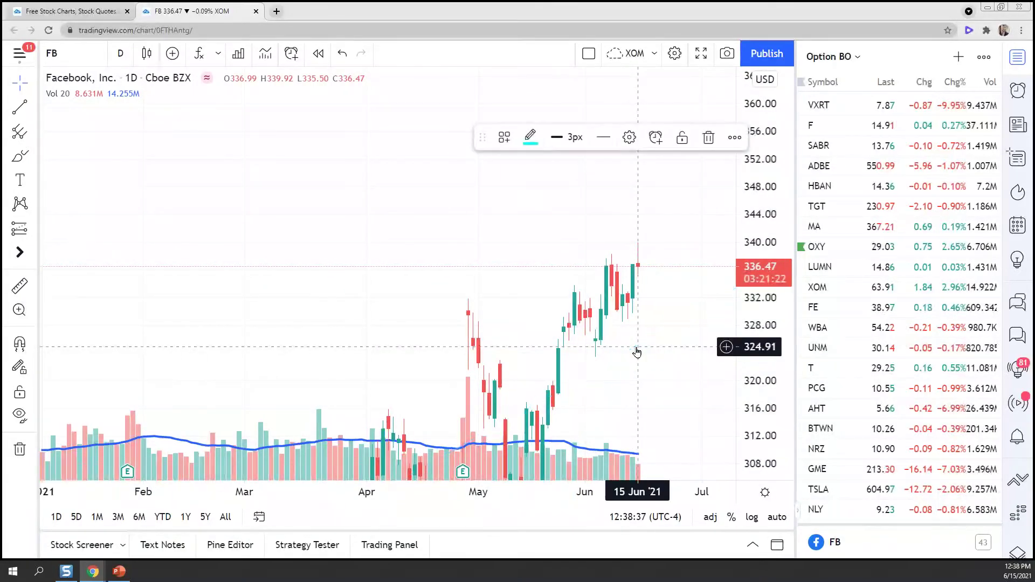
pyautogui.press('Delete')
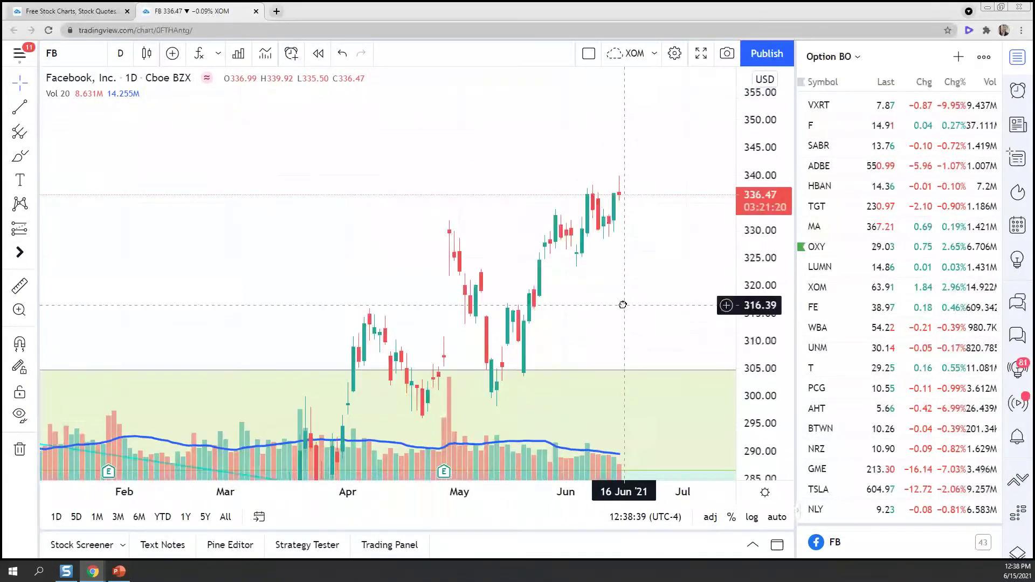
pyautogui.moveTo(753, 265); pyautogui.dragTo(703, 316)
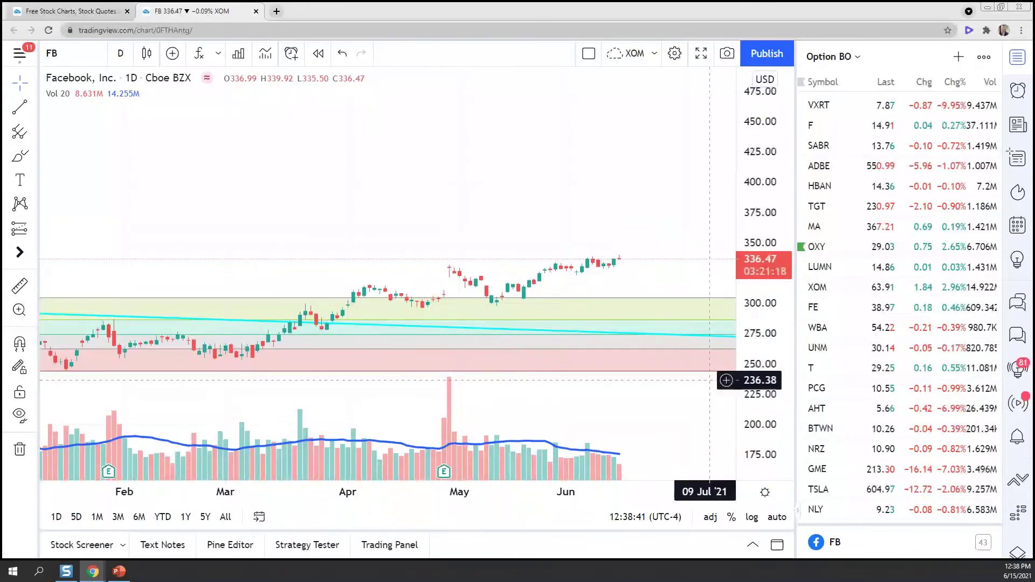
pyautogui.press('Delete')
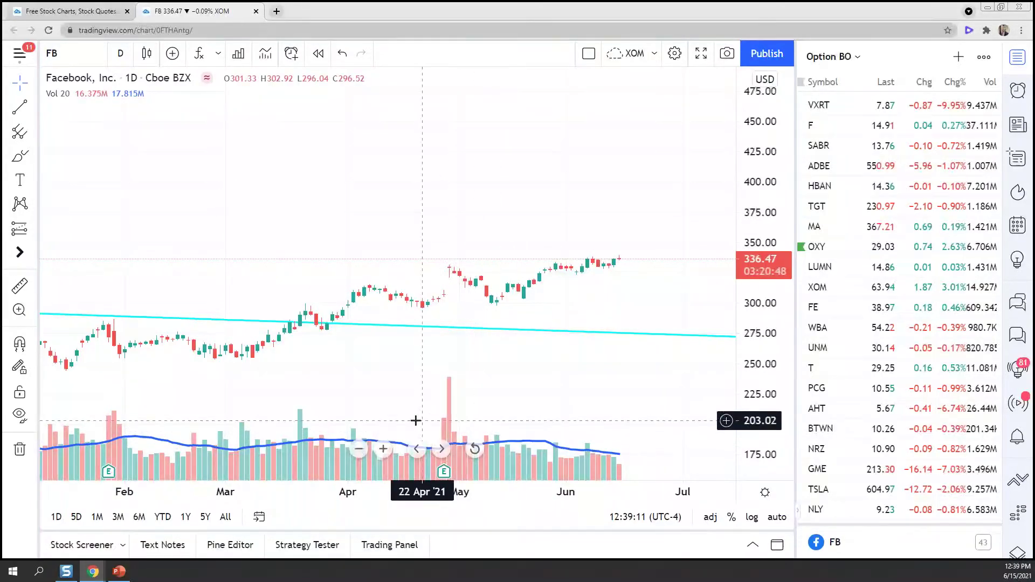
pyautogui.moveTo(755, 248); pyautogui.dragTo(755, 302)
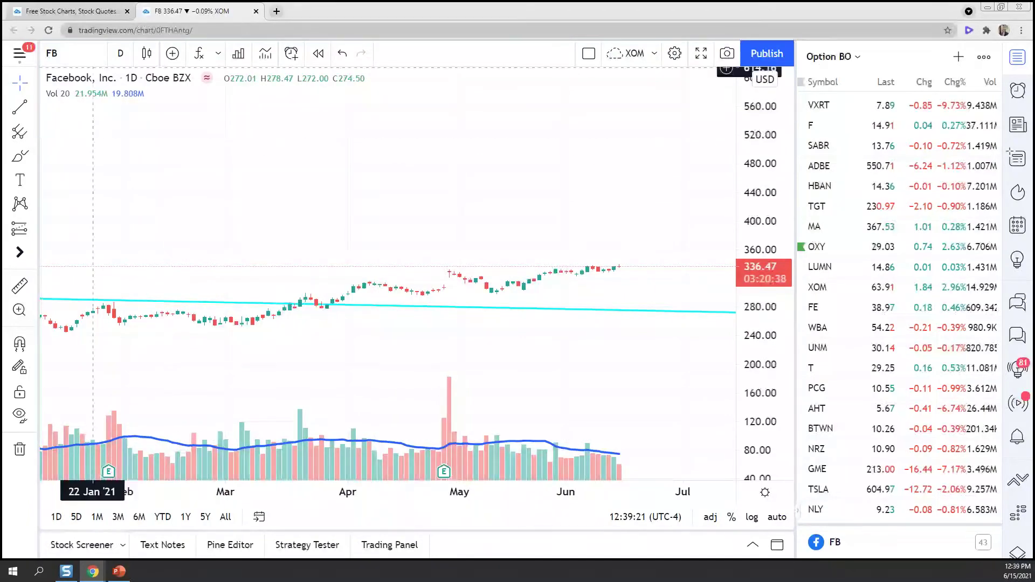
# Load the NFLX symbol on the daily chart
pyautogui.click(77, 54)
pyautogui.write('NFLX')
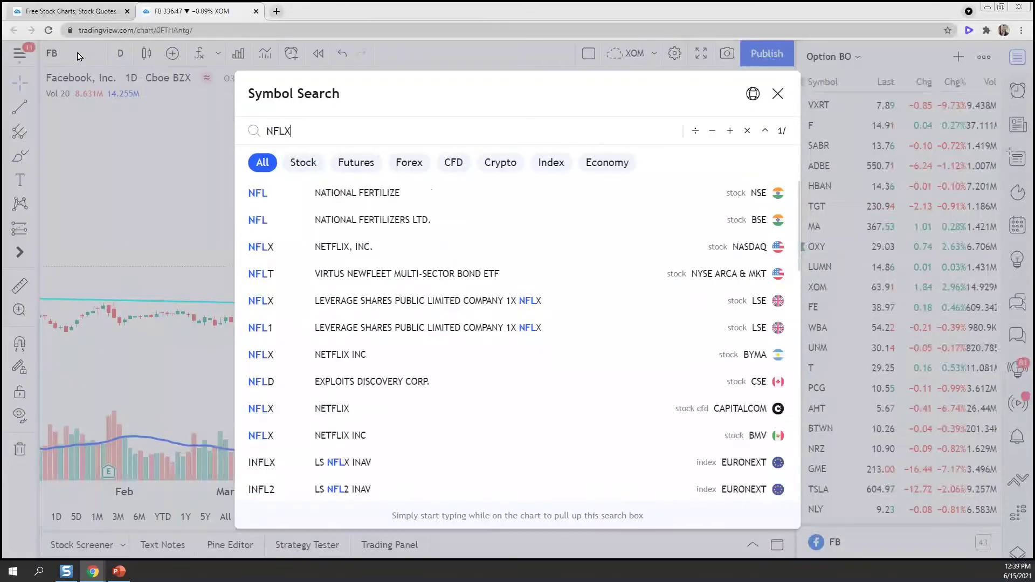
pyautogui.press('Return')
pyautogui.scroll(-5, 760, 102)
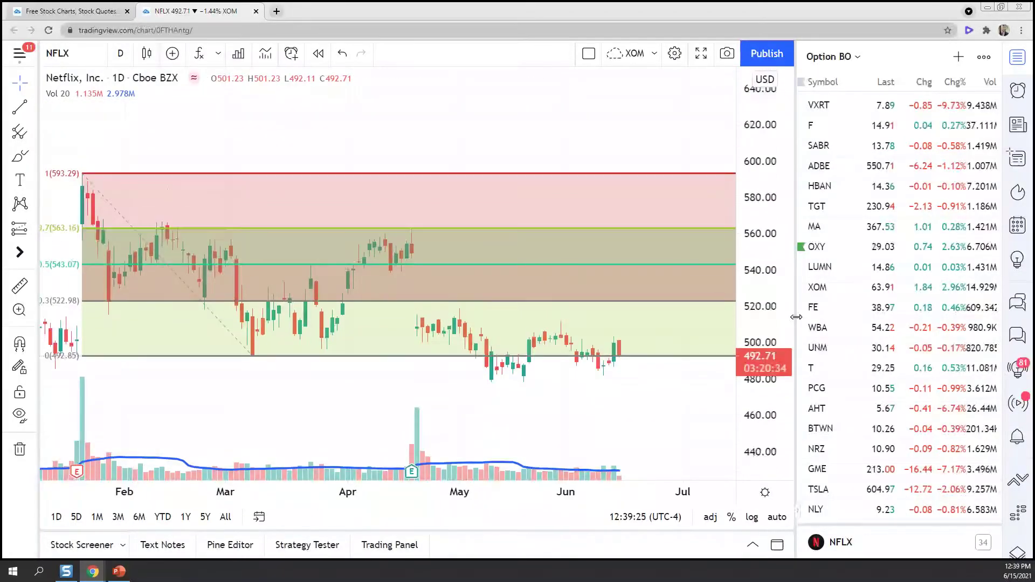
# Delete the Fibonacci retracement drawing from the NFLX chart
pyautogui.moveTo(670, 422); pyautogui.dragTo(639, 357)
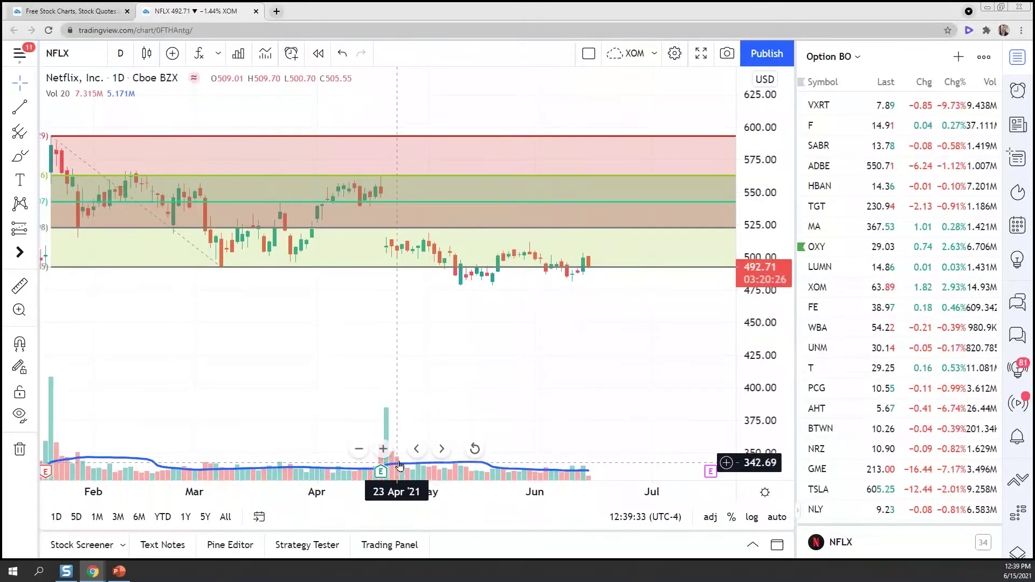
pyautogui.click(599, 272)
pyautogui.press('Delete')
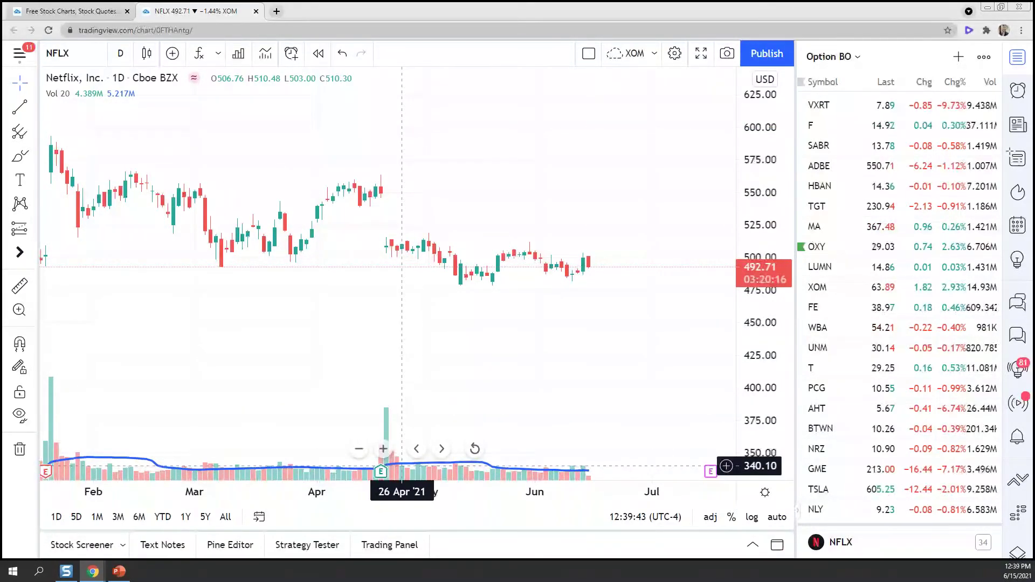
# Load the KO symbol on the daily chart and bring its late-May volume spike into view
pyautogui.click(65, 52)
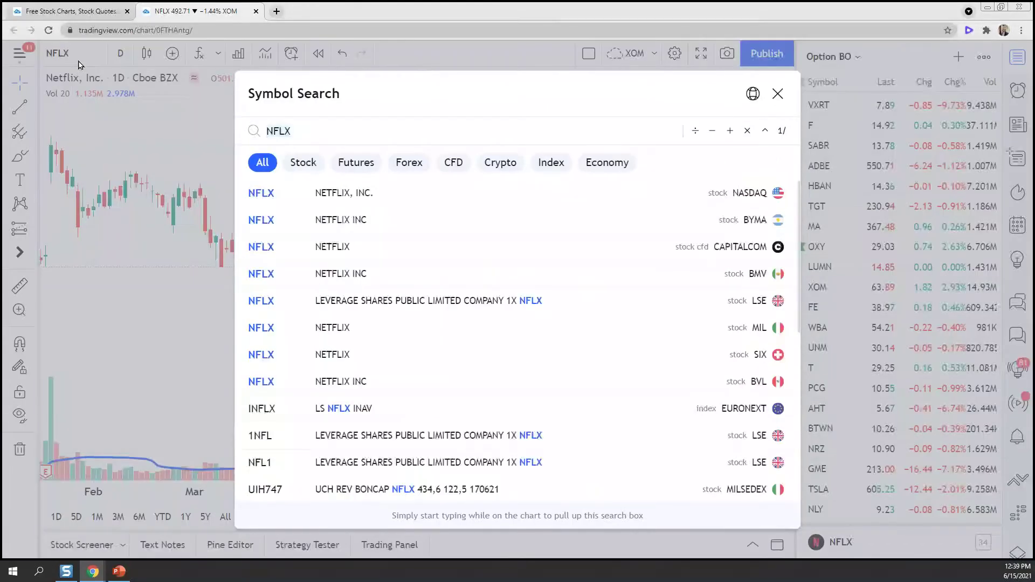
pyautogui.write('KO')
pyautogui.press('Return')
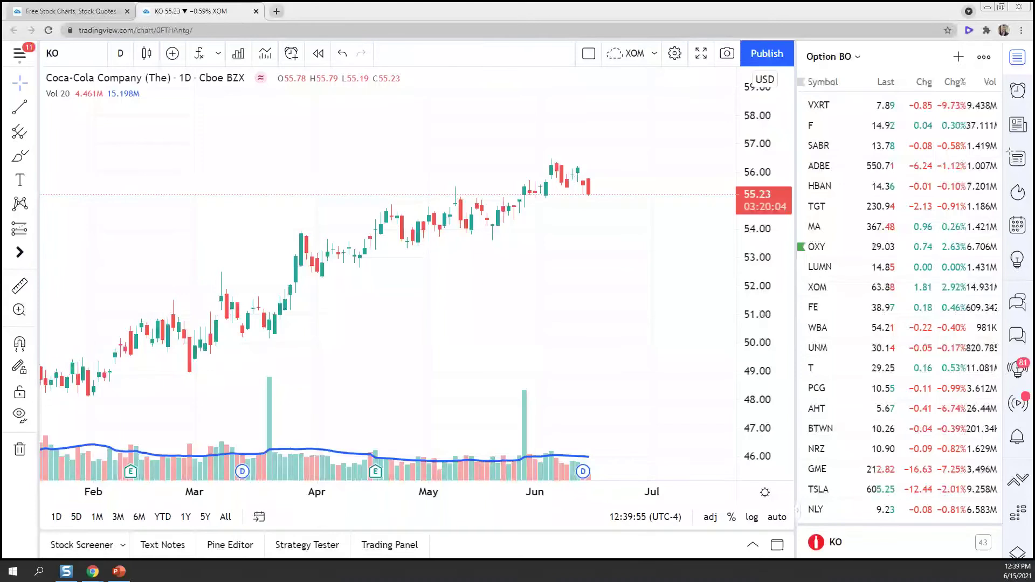
pyautogui.scroll(-2, 641, 280)
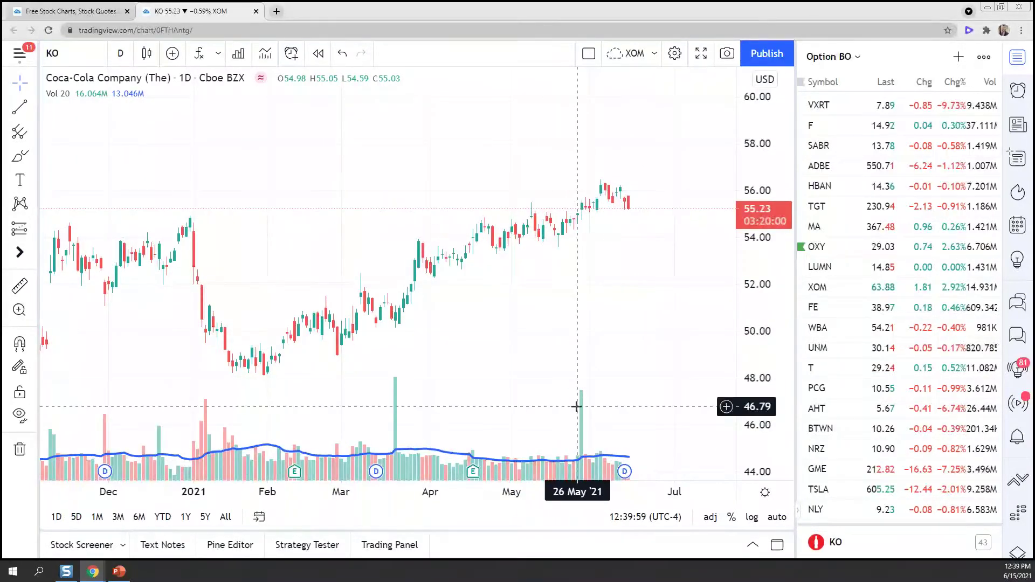
pyautogui.scroll(1, 591, 351)
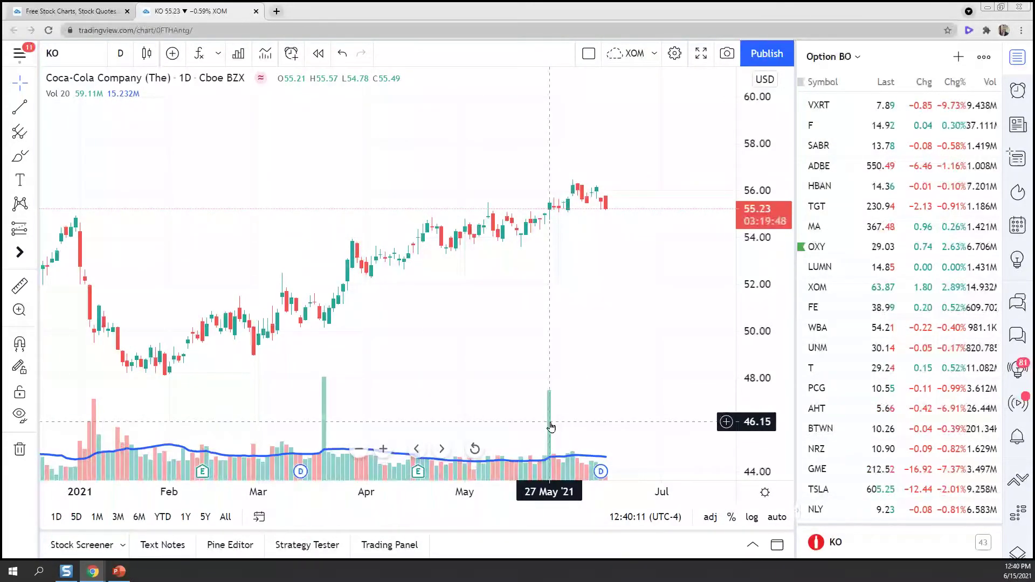
# Load the SPY symbol on the daily chart
pyautogui.click(52, 54)
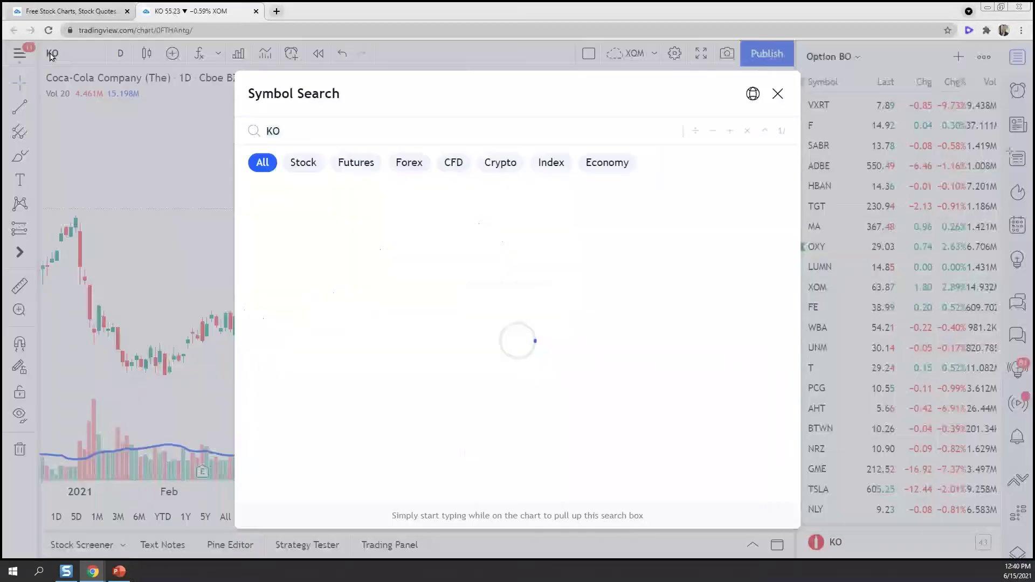
pyautogui.write('SPY')
pyautogui.press('Return')
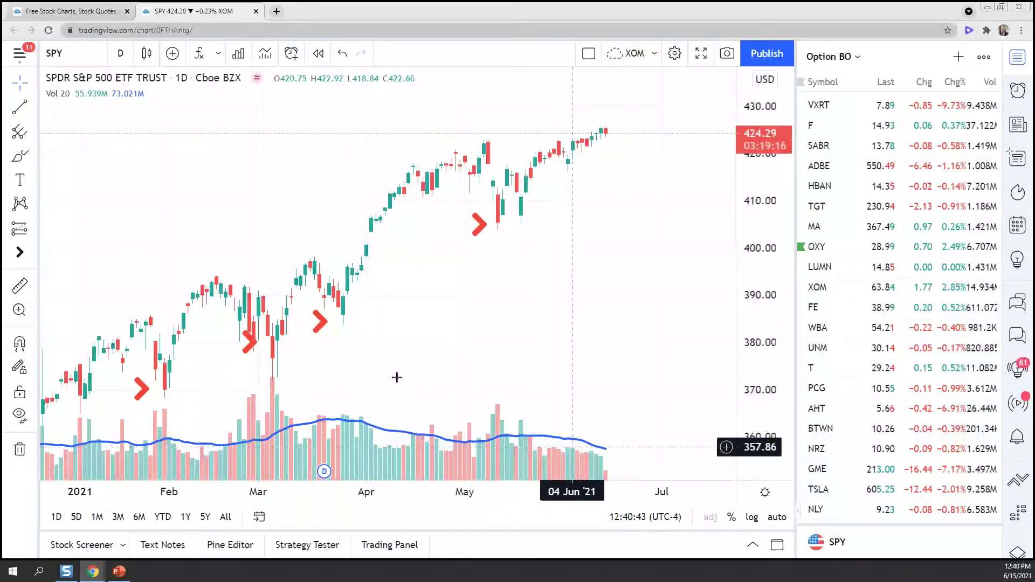
# Load the QQQ symbol on the daily chart
pyautogui.click(72, 64)
pyautogui.write('Q')
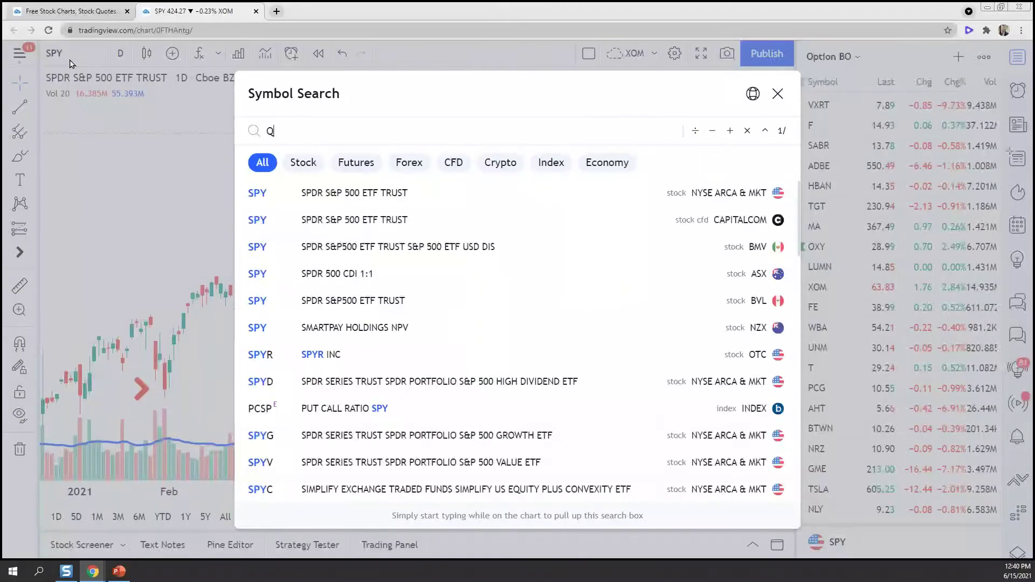
pyautogui.write('QQ')
pyautogui.press('Return')
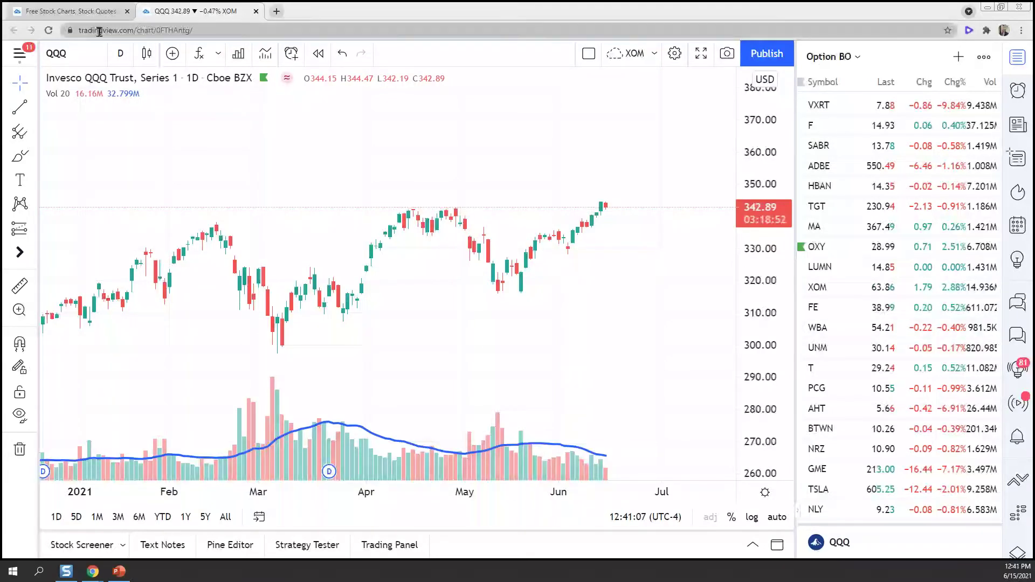
# Load the GPRO symbol on the daily chart
pyautogui.click(85, 63)
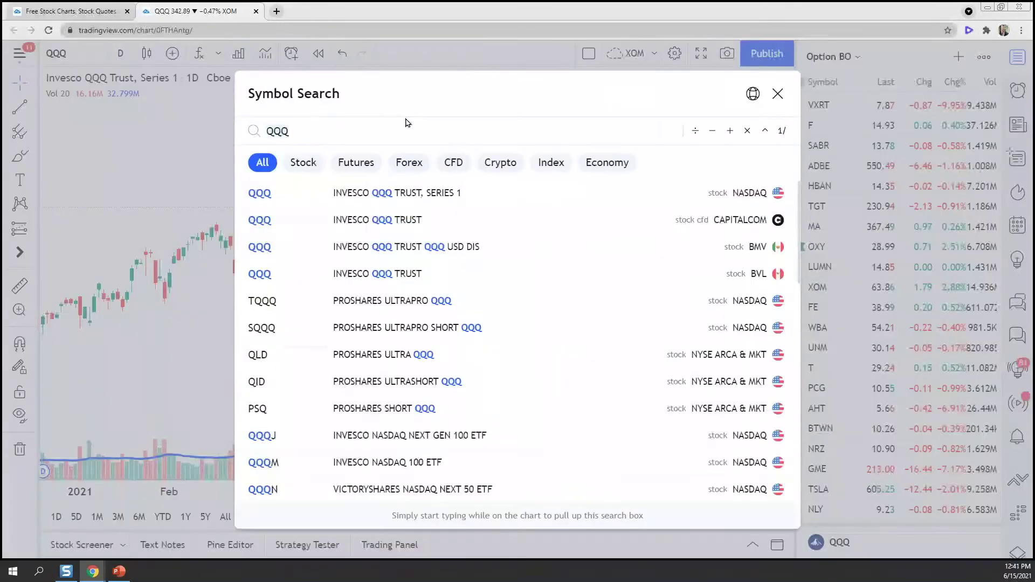
pyautogui.write('GPRO')
pyautogui.press('Return')
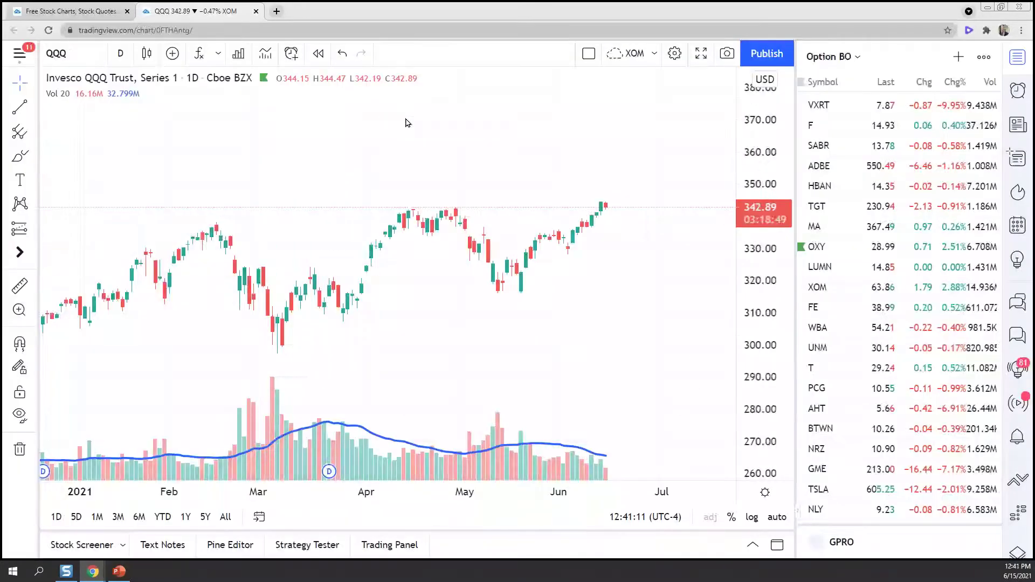
pyautogui.moveTo(749, 161); pyautogui.dragTo(541, 344)
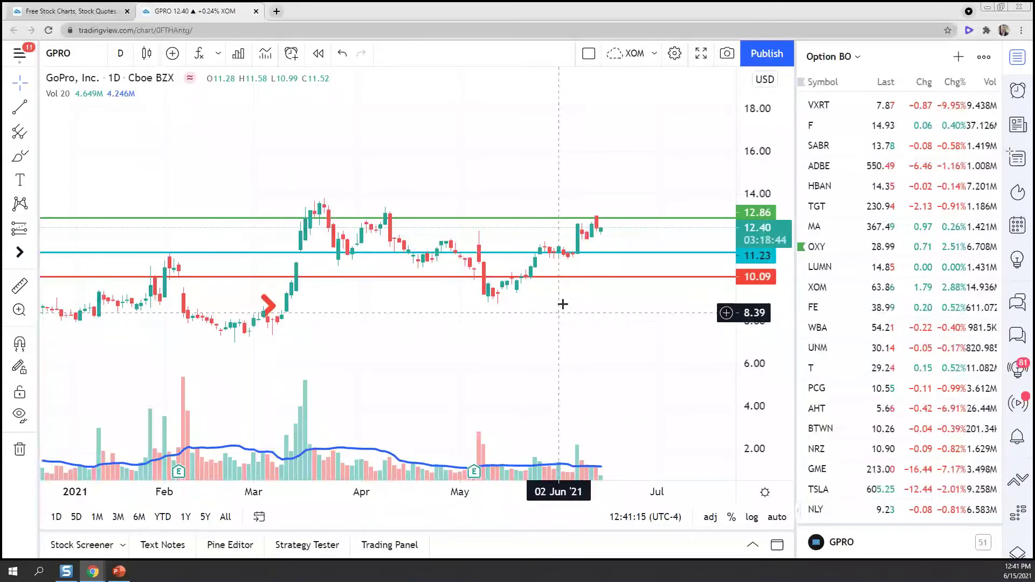
pyautogui.click(562, 254)
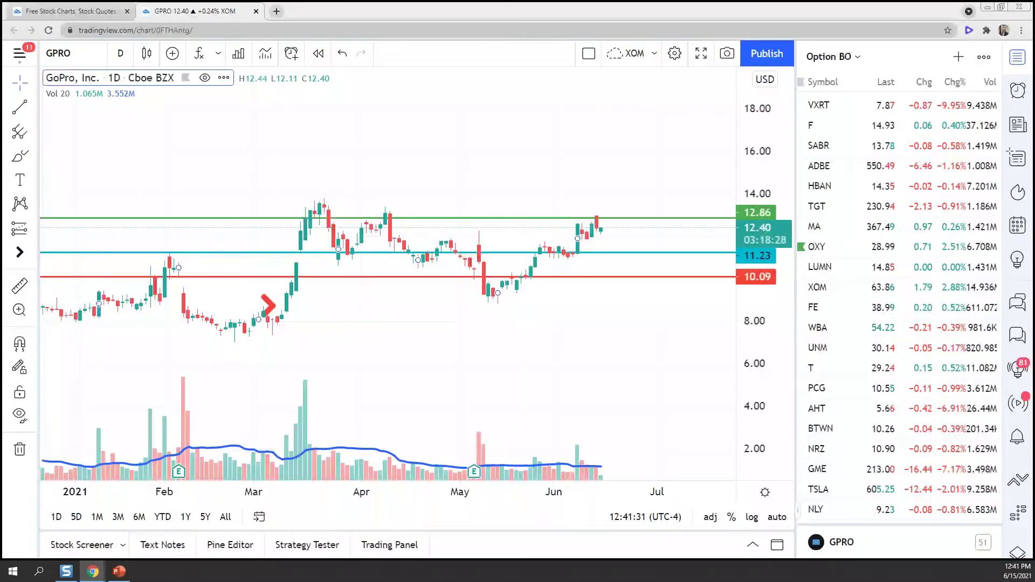
# Switch to the Airtable Trade Alert base, maximize it, and review the GPRO row's profit, stock stop loss and stock profit target
pyautogui.hotkey('alt', 'Tab')
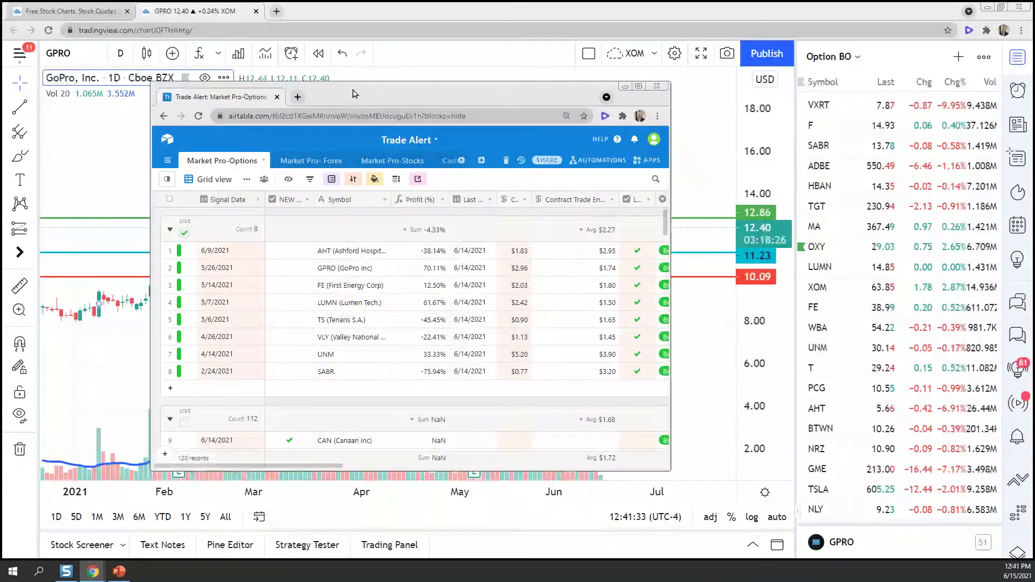
pyautogui.click(639, 86)
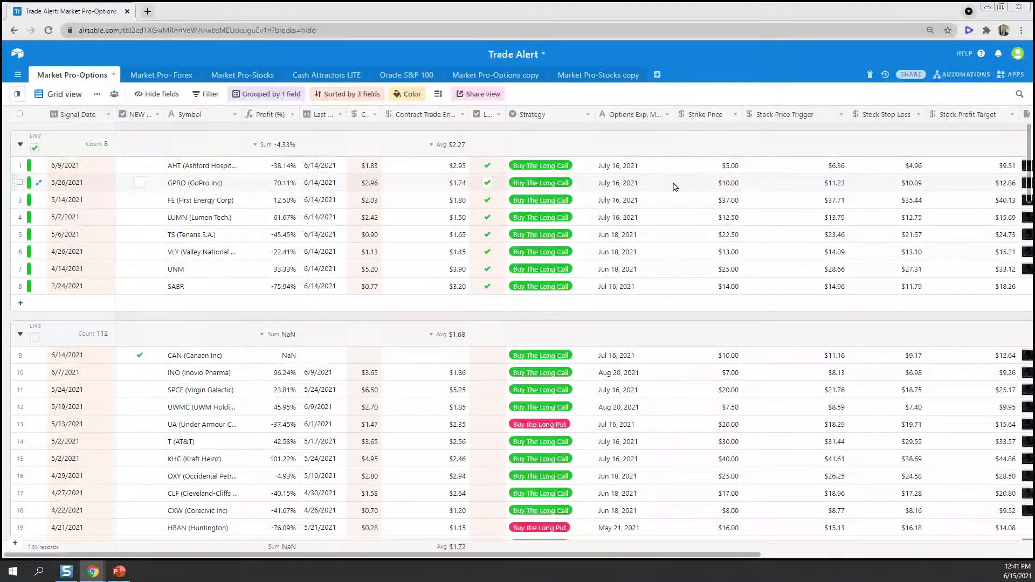
pyautogui.click(276, 188)
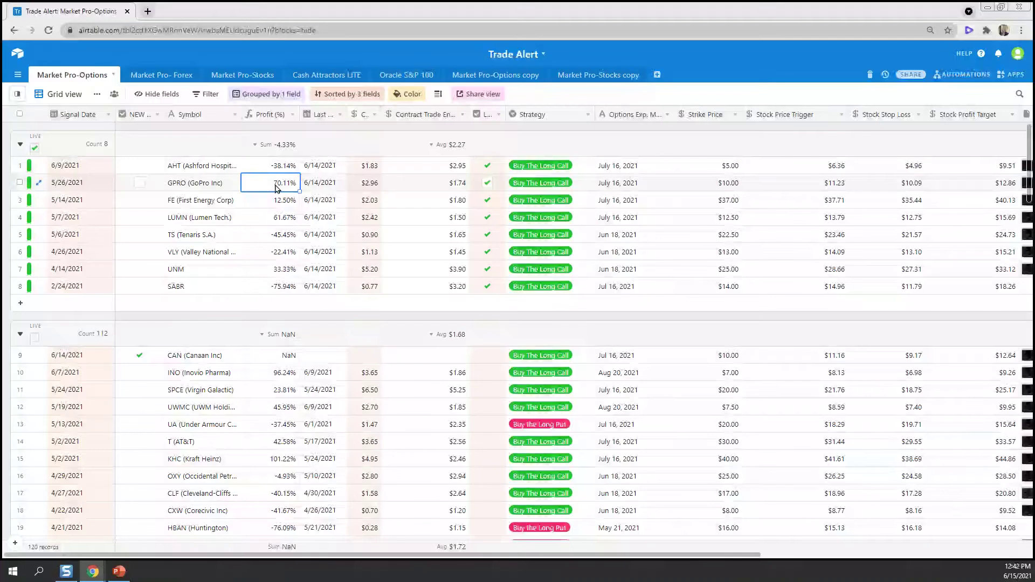
pyautogui.click(898, 189)
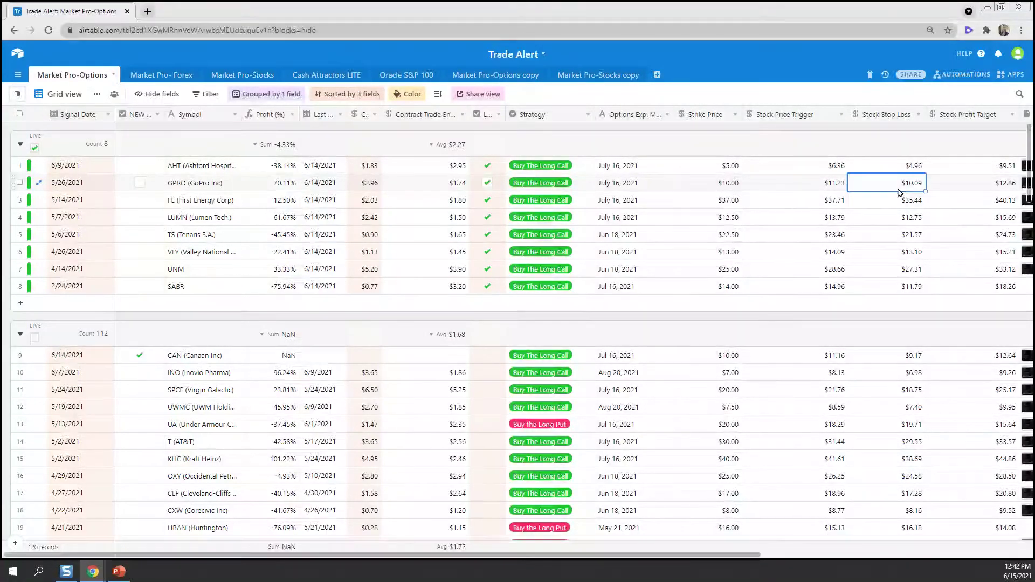
pyautogui.click(960, 188)
pyautogui.click(922, 188)
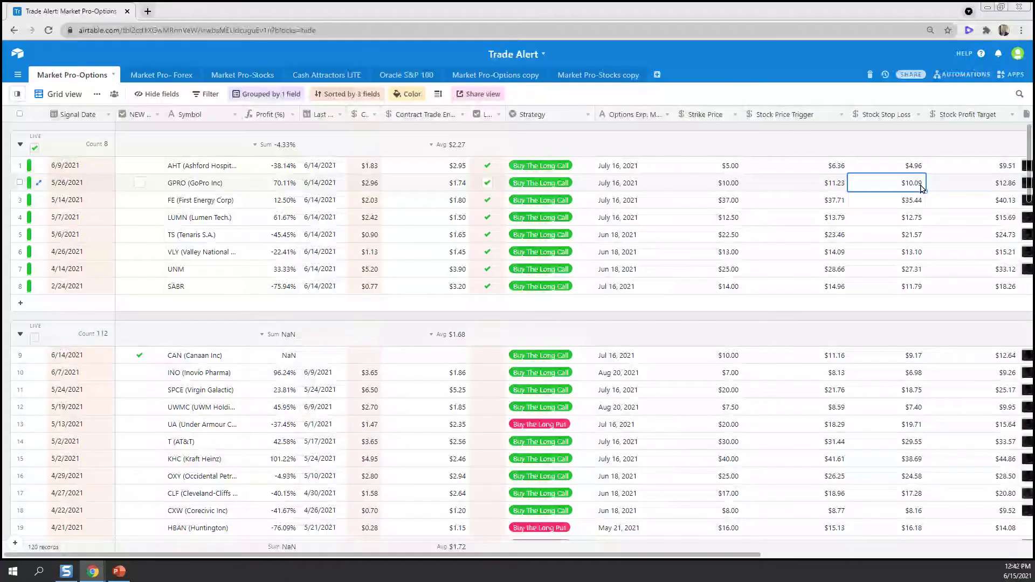
pyautogui.click(953, 186)
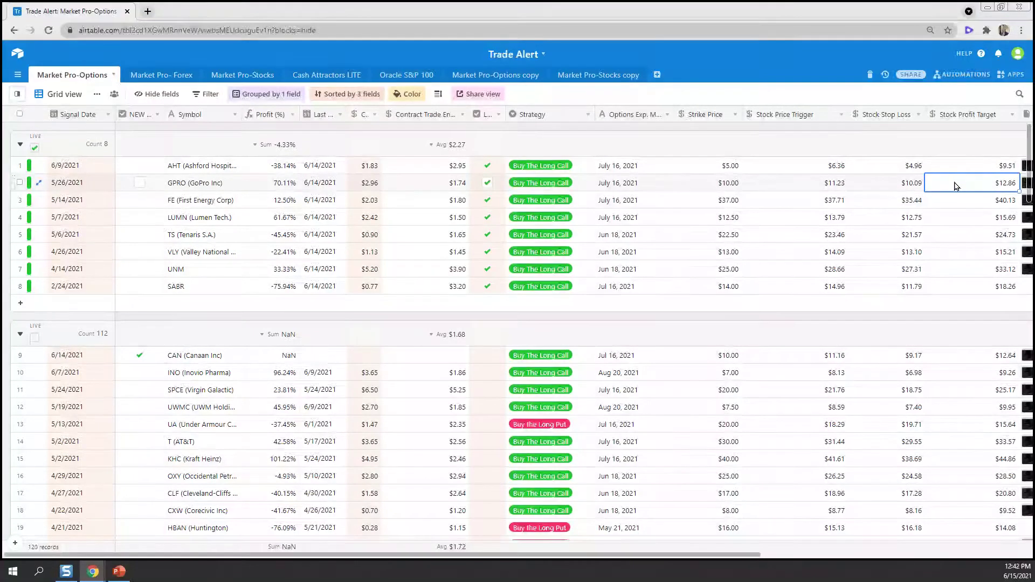
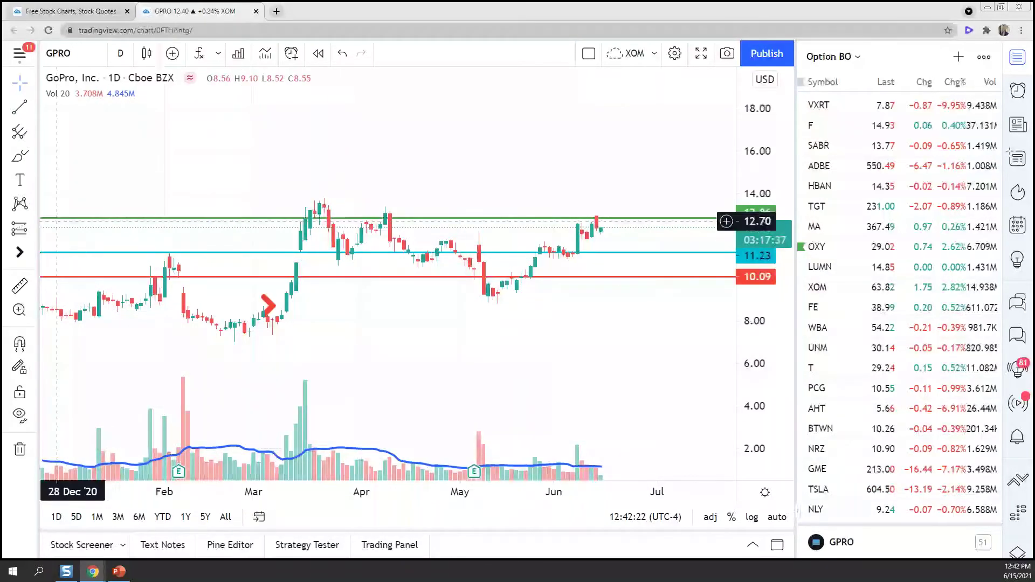
# Start a bar replay on the TradingView GPRO chart from late May 2021, just before price reaches the cyan trigger line
pyautogui.click(317, 52)
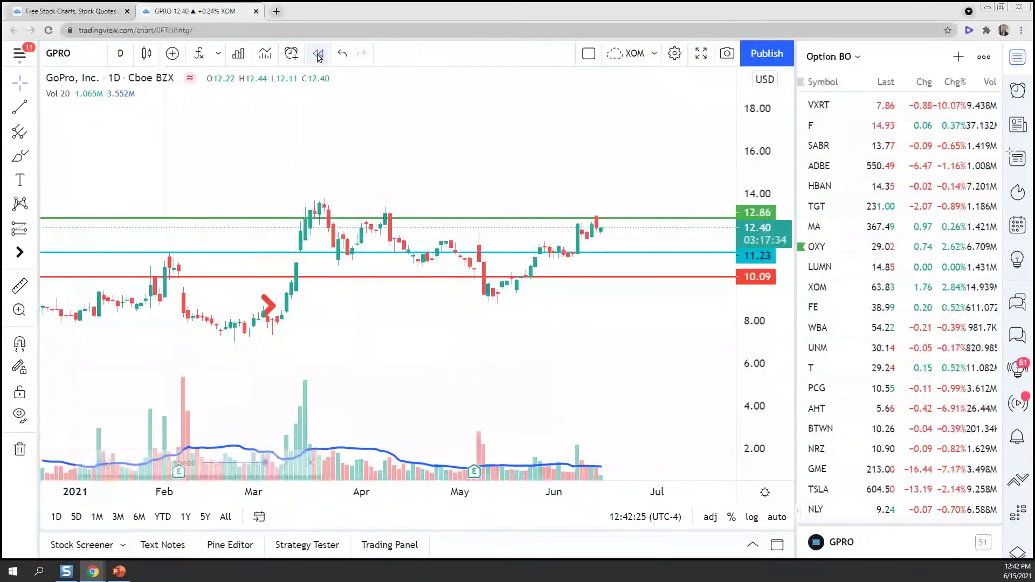
pyautogui.click(543, 313)
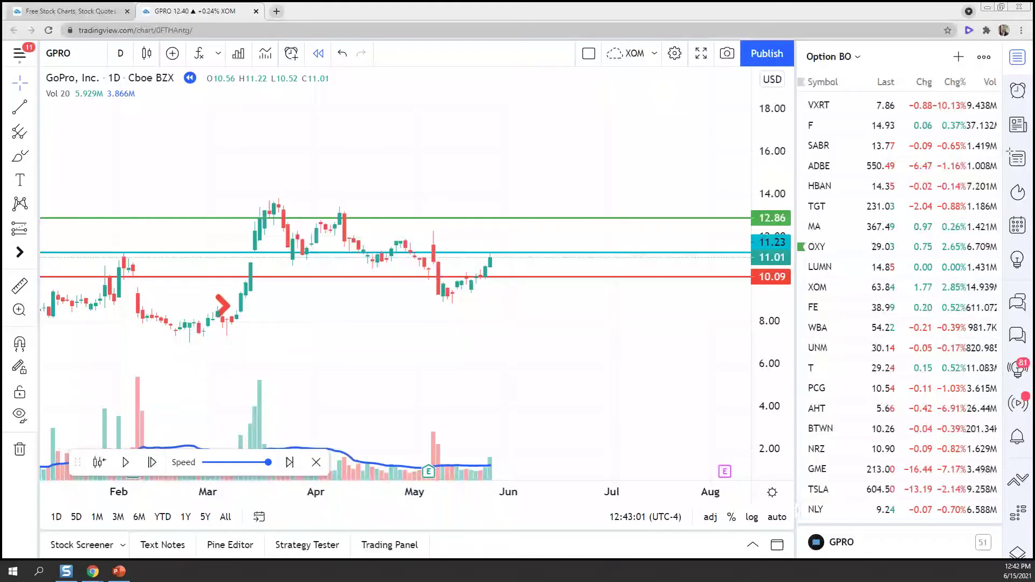
# Switch to the GPRO trade alert e-mail in Gmail, maximize and enlarge it, and highlight the date it was sent
pyautogui.hotkey('alt', 'Tab')
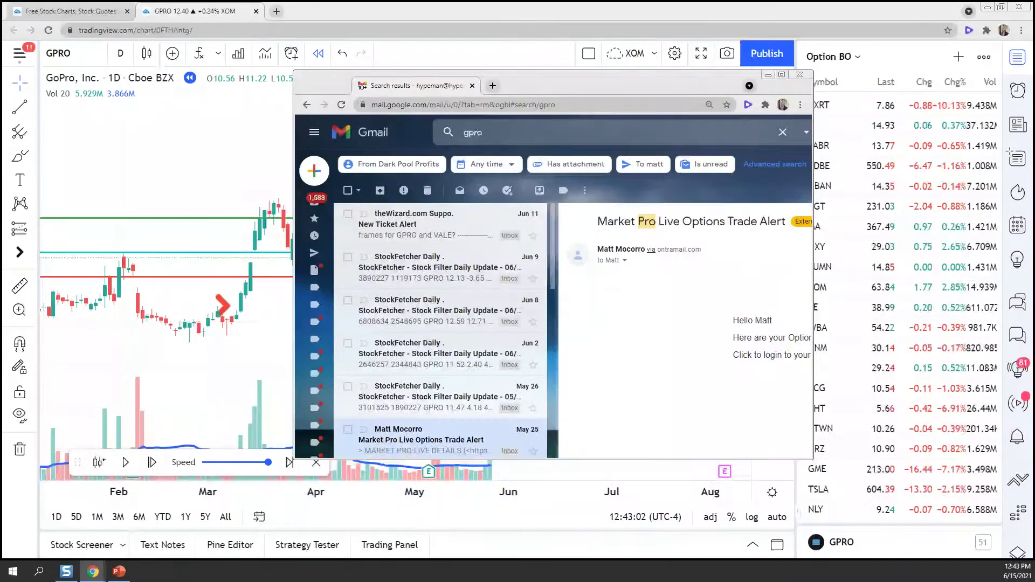
pyautogui.press('super+Up')
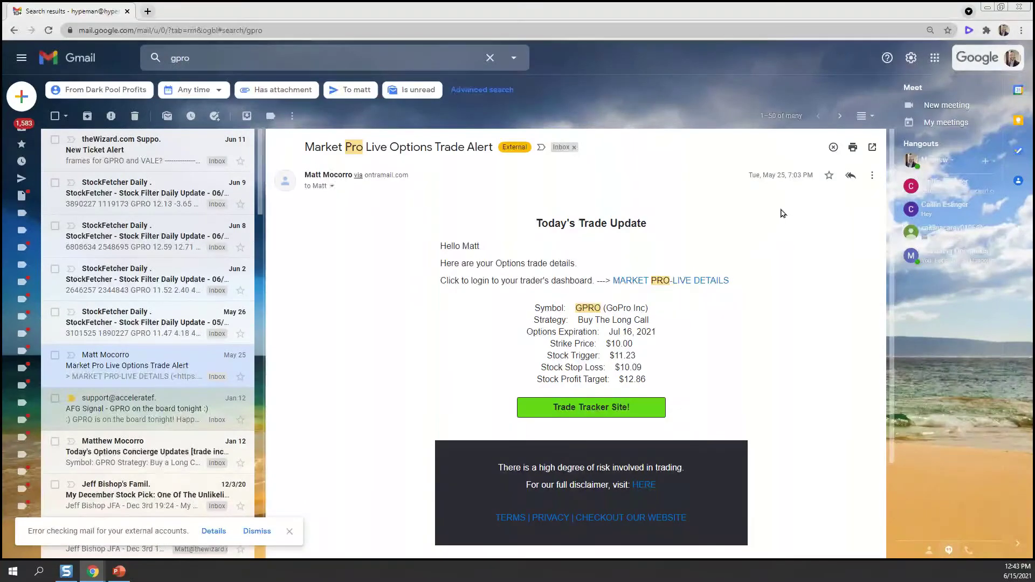
pyautogui.tripleClick(774, 177)
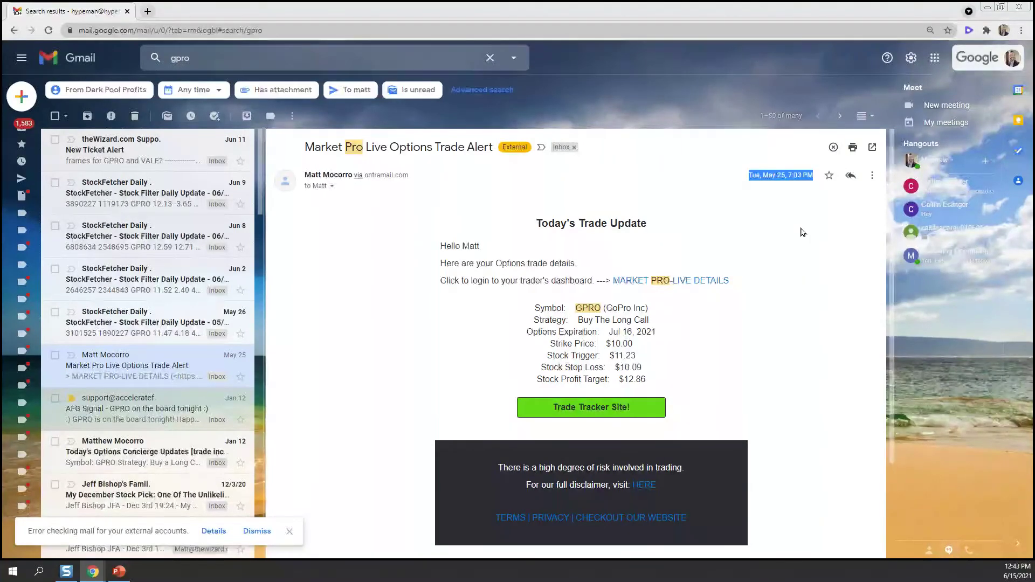
pyautogui.hotkey('ctrl', '+')
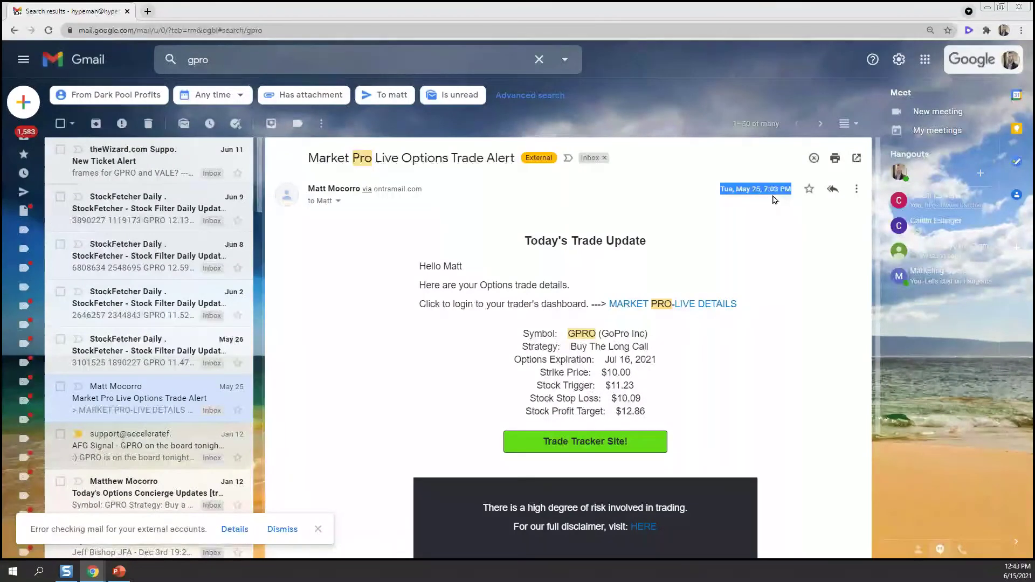
# Go through the alert e-mail's trade details by highlighting the strategy, options expiration, strike price, stock trigger, stop loss and profit target
pyautogui.moveTo(435, 285); pyautogui.dragTo(545, 284)
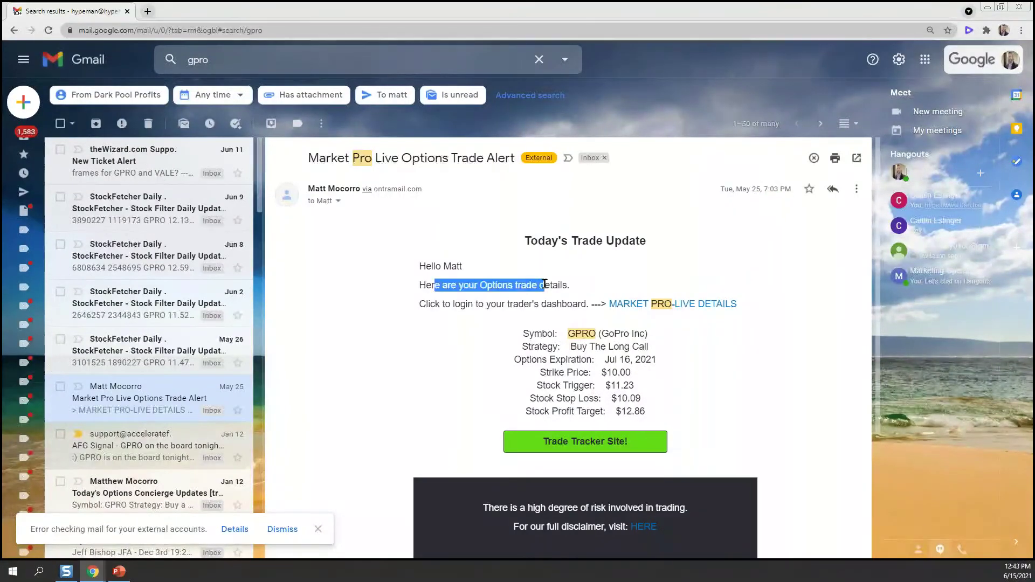
pyautogui.click(544, 284)
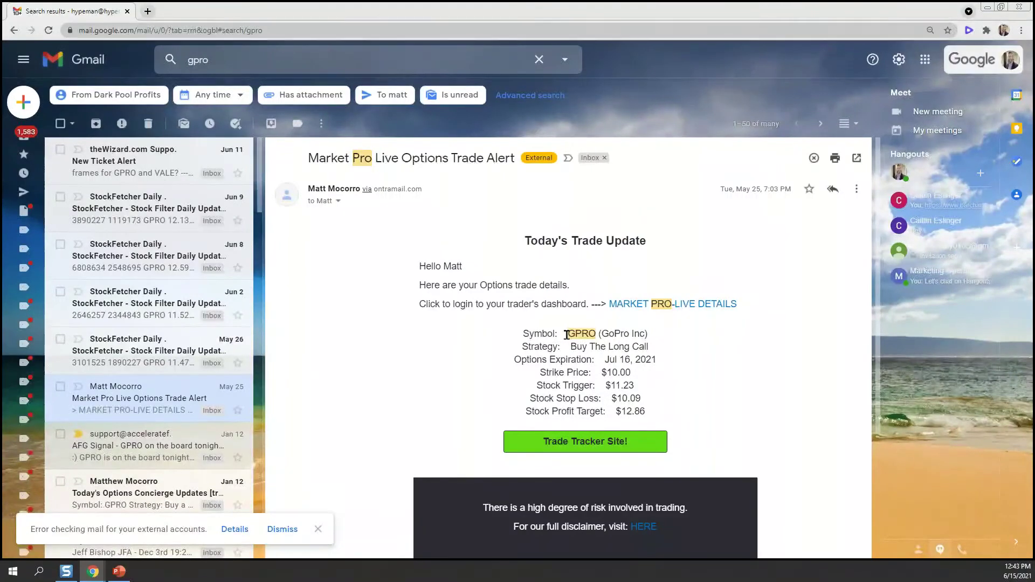
pyautogui.moveTo(566, 334); pyautogui.dragTo(650, 336)
pyautogui.moveTo(569, 347); pyautogui.dragTo(673, 353)
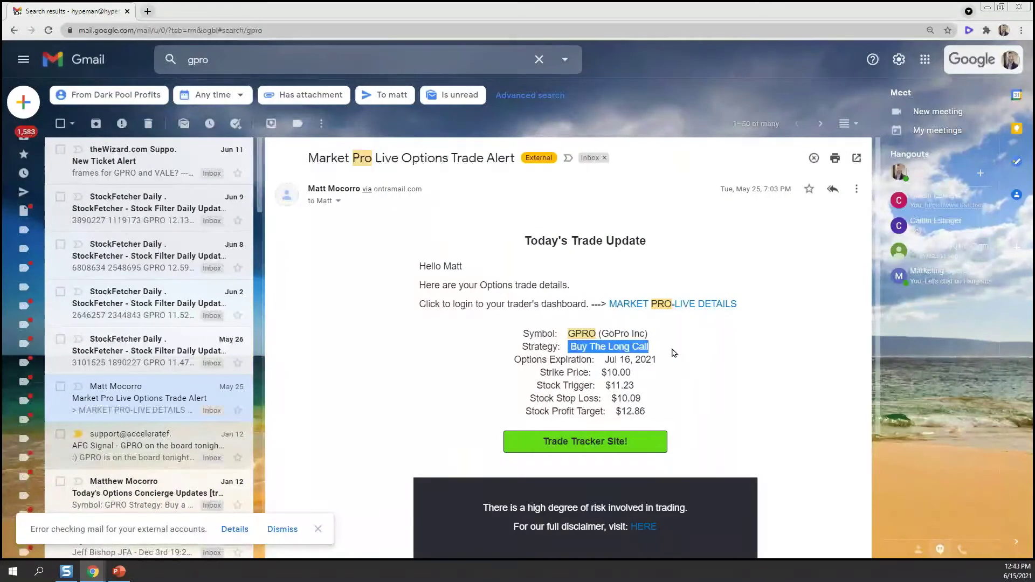
pyautogui.moveTo(600, 360); pyautogui.dragTo(664, 367)
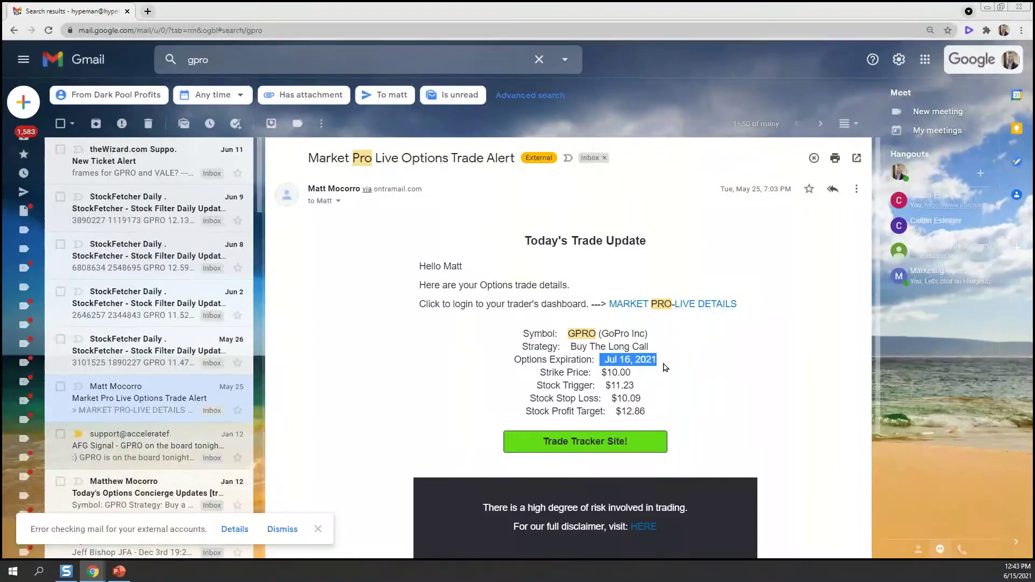
pyautogui.moveTo(601, 373); pyautogui.dragTo(659, 379)
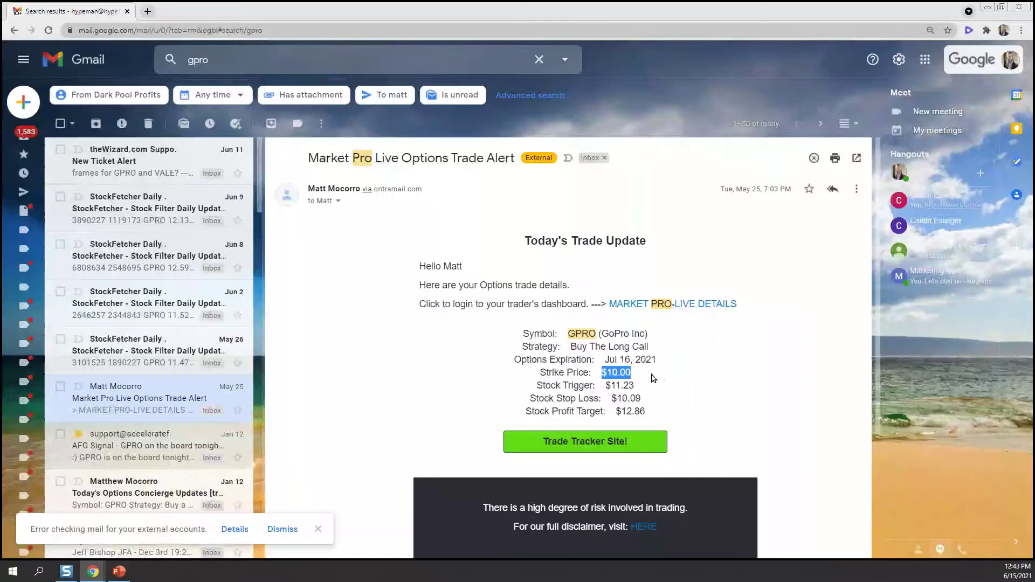
pyautogui.moveTo(596, 385); pyautogui.dragTo(639, 402)
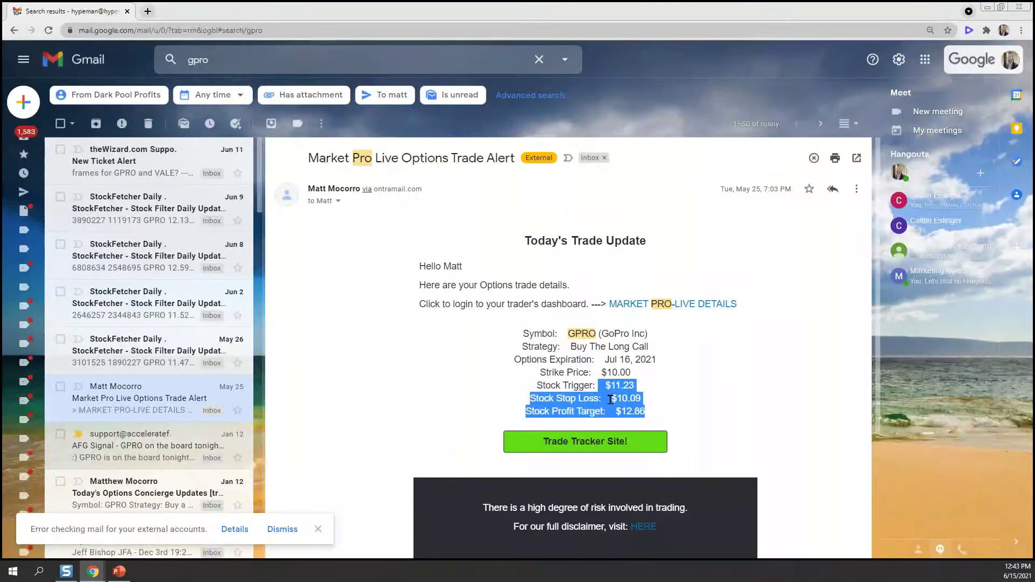
pyautogui.moveTo(517, 334); pyautogui.dragTo(658, 411)
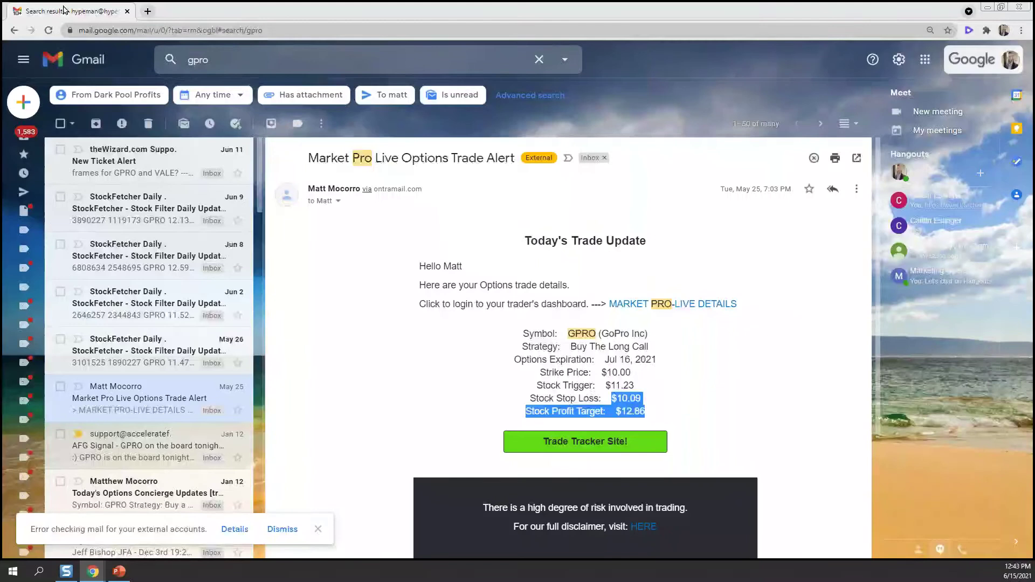
# Switch to the TradingView GPRO chart and add three Moving Average indicators to it
pyautogui.hotkey('alt', 'Tab')
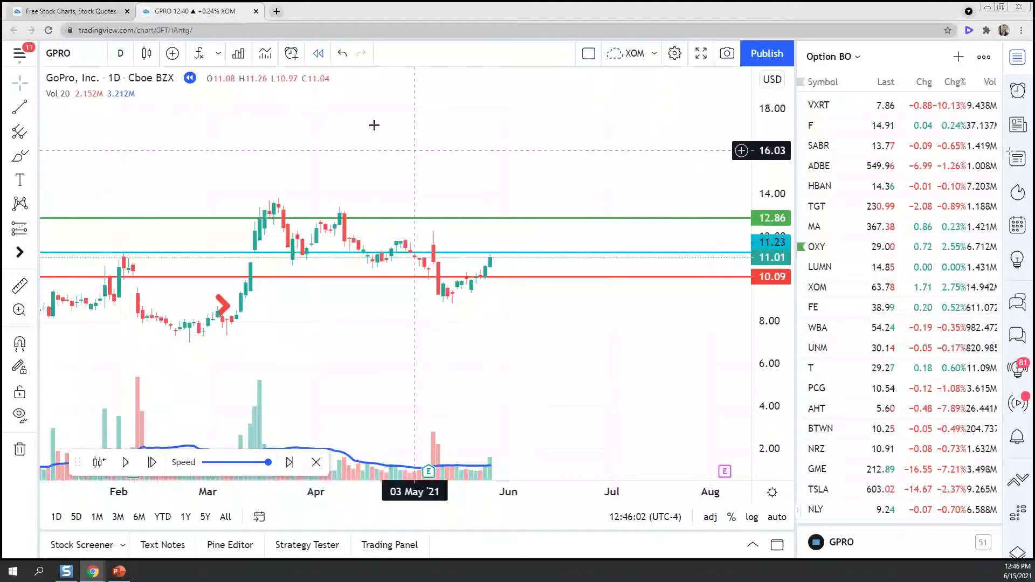
pyautogui.click(265, 54)
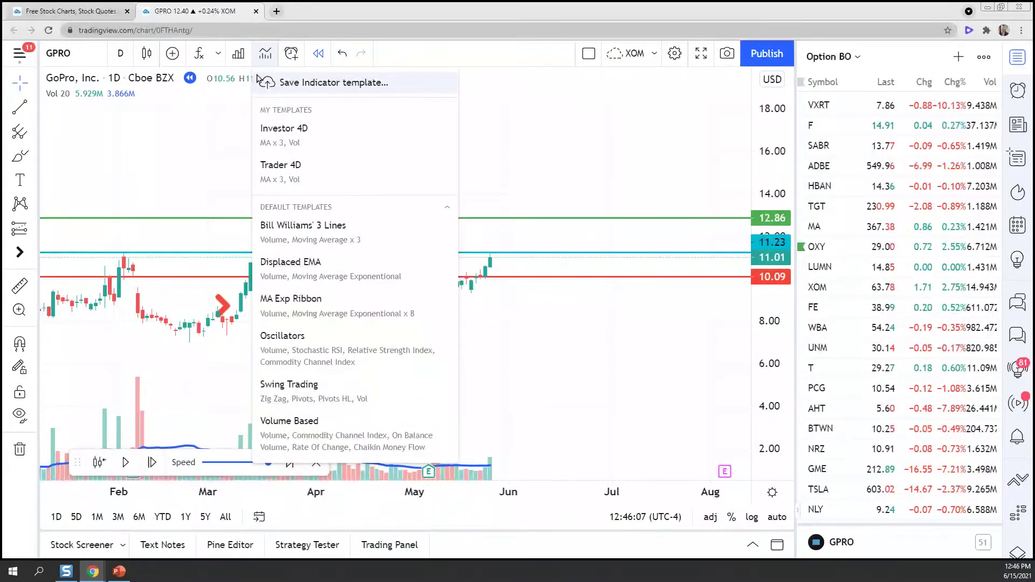
pyautogui.click(238, 53)
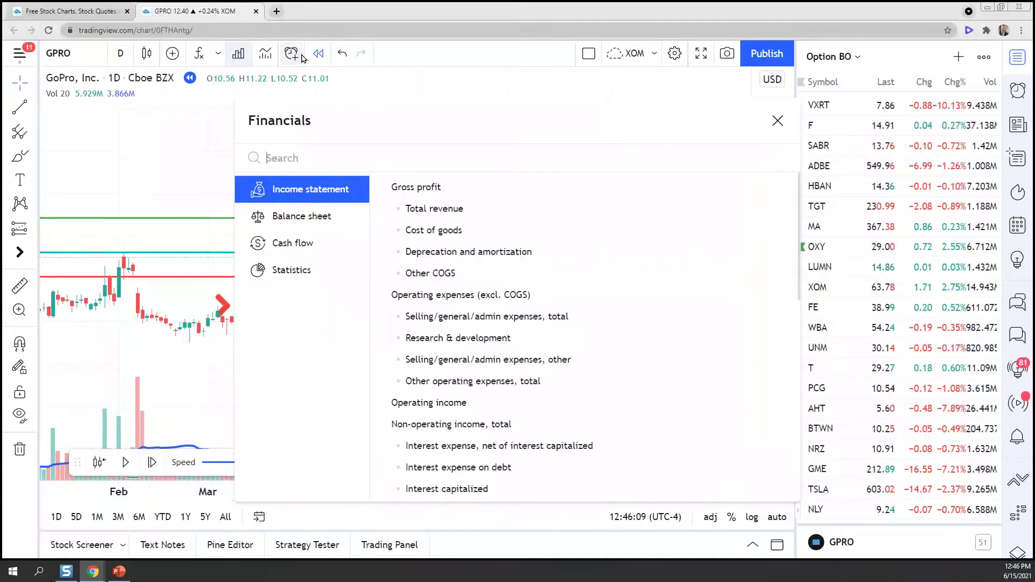
pyautogui.click(199, 53)
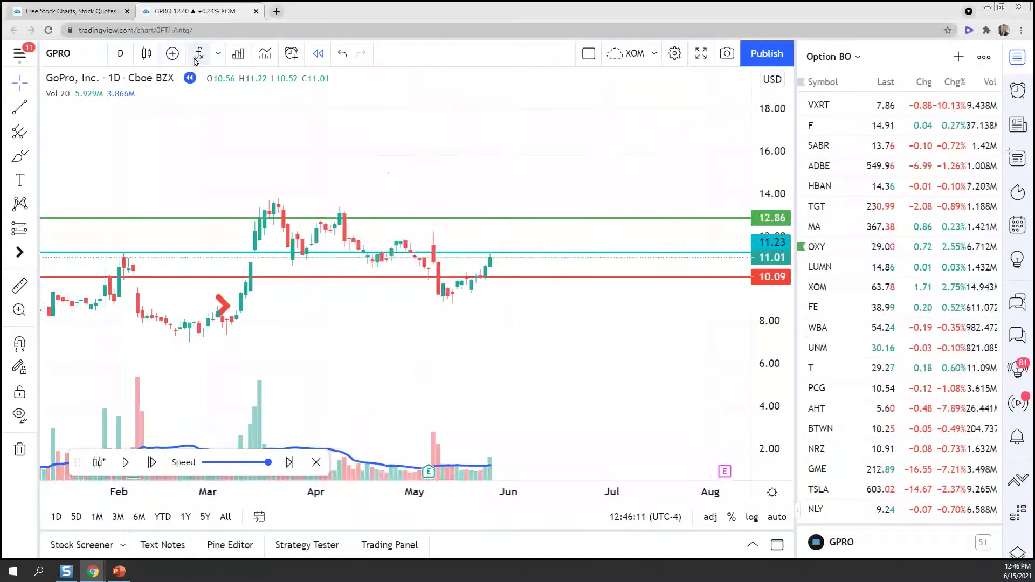
pyautogui.write('moving')
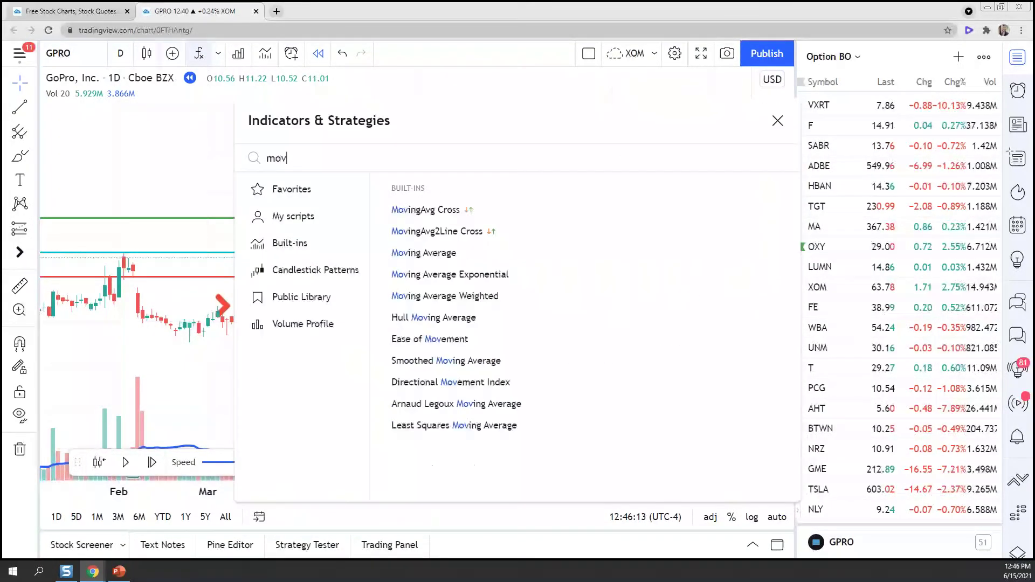
pyautogui.click(442, 252)
pyautogui.click(442, 252)
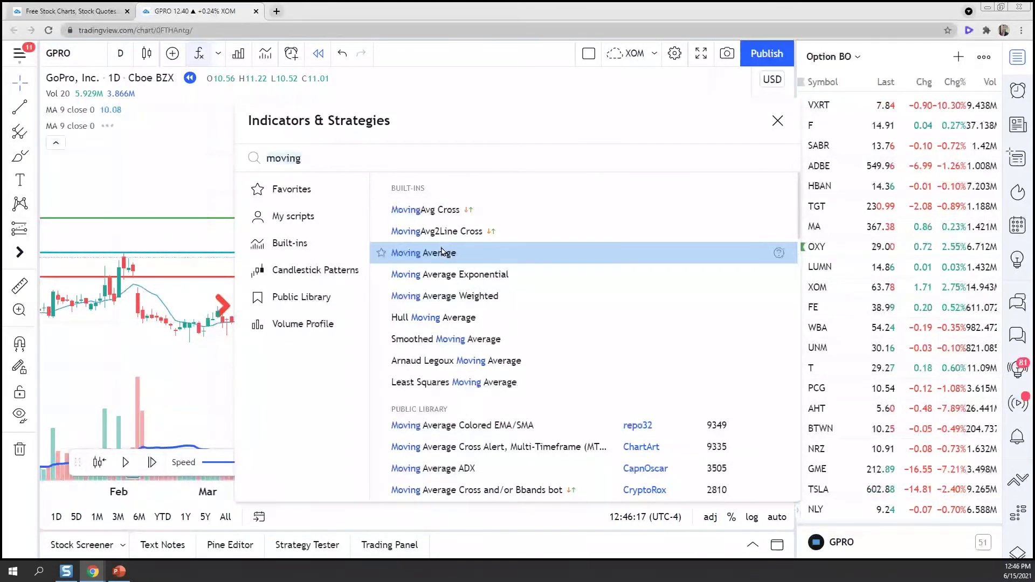
pyautogui.click(442, 252)
pyautogui.click(778, 120)
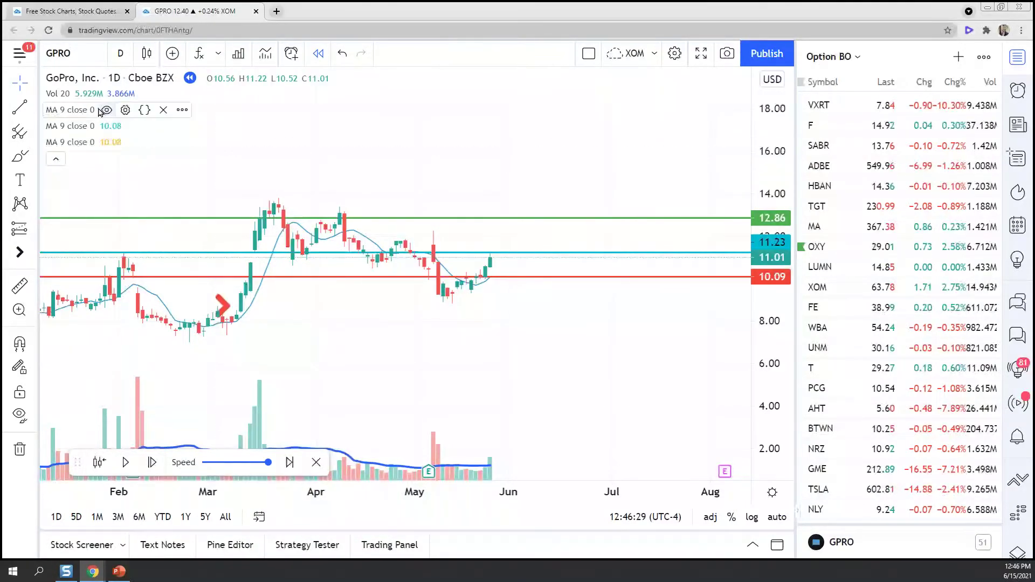
# Set the length of the first moving average on the GPRO chart to 10
pyautogui.click(125, 110)
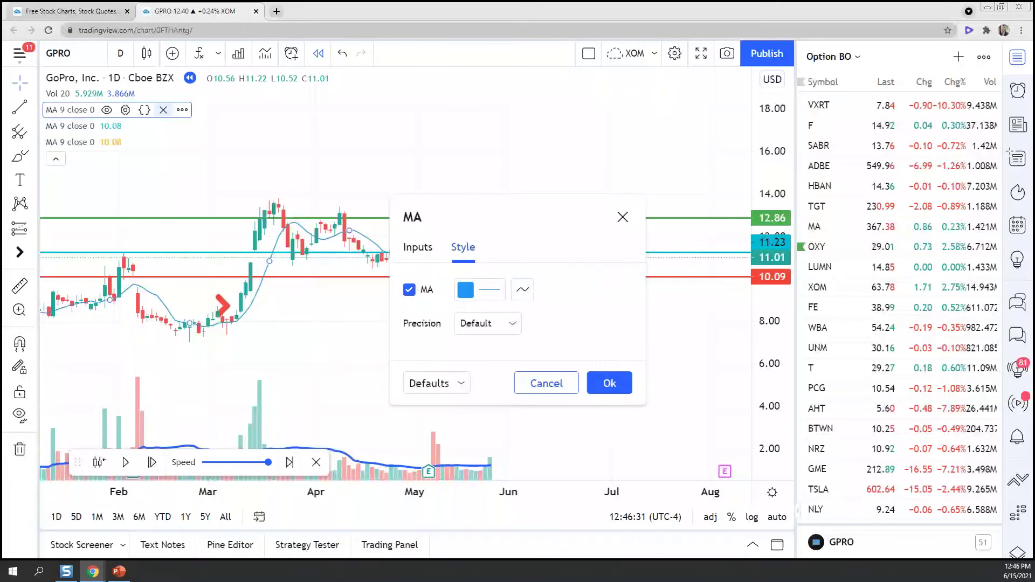
pyautogui.click(418, 247)
pyautogui.click(466, 321)
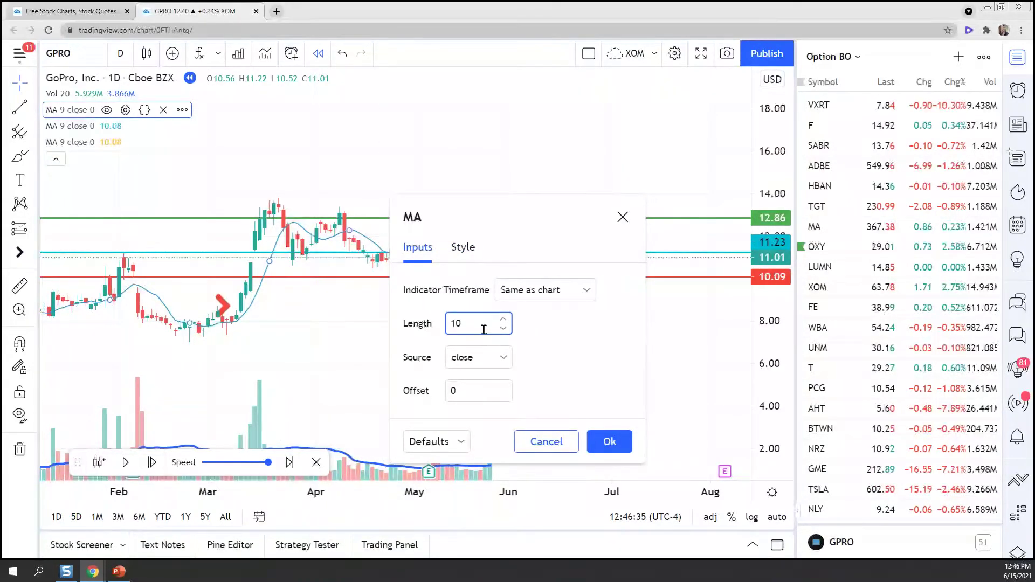
pyautogui.click(620, 452)
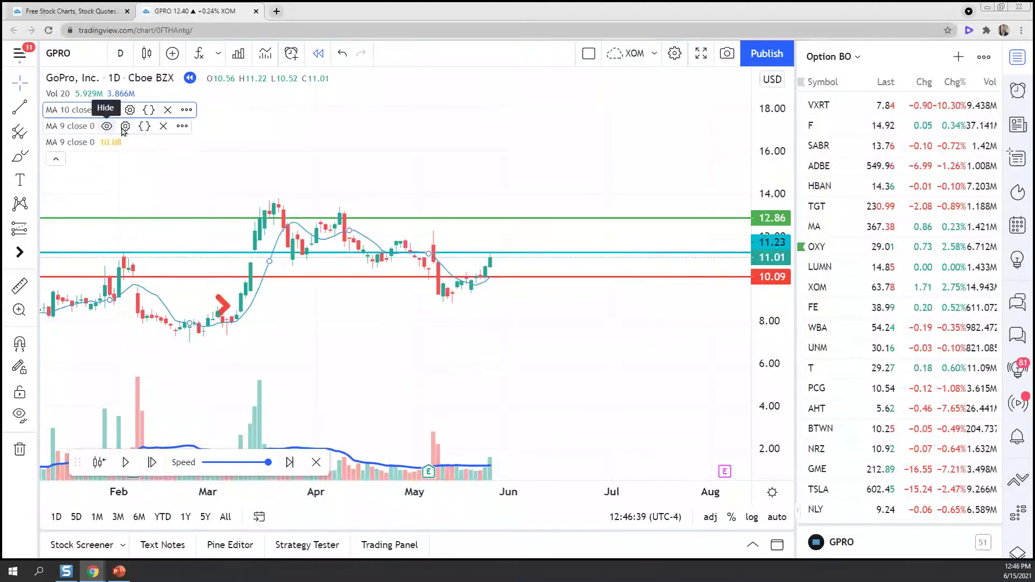
# Set the second moving average's length to 20
pyautogui.click(126, 127)
pyautogui.click(486, 301)
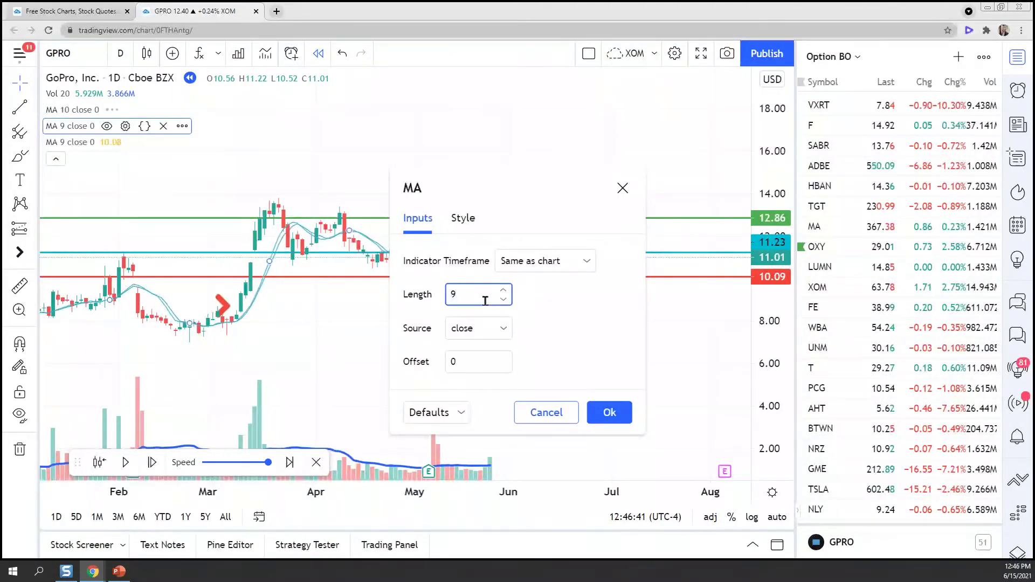
pyautogui.press('BackSpace')
pyautogui.write('20')
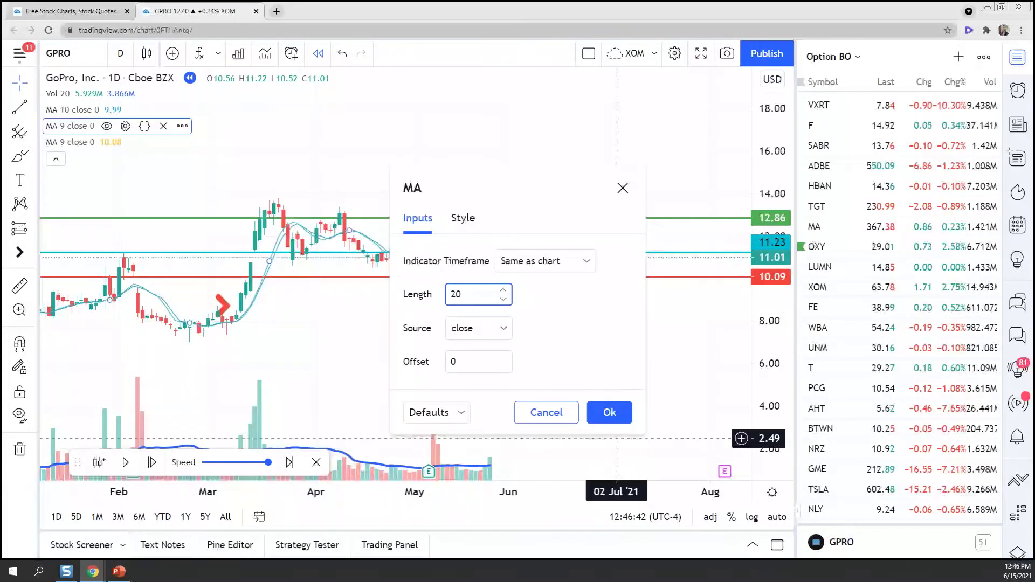
pyautogui.press('Return')
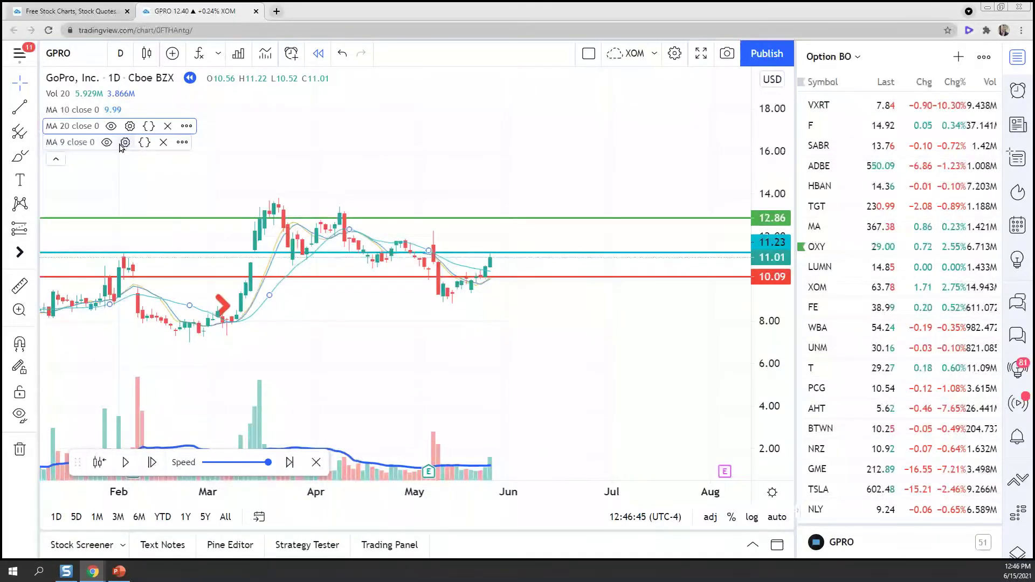
# Set the third moving average's length to 40
pyautogui.click(122, 143)
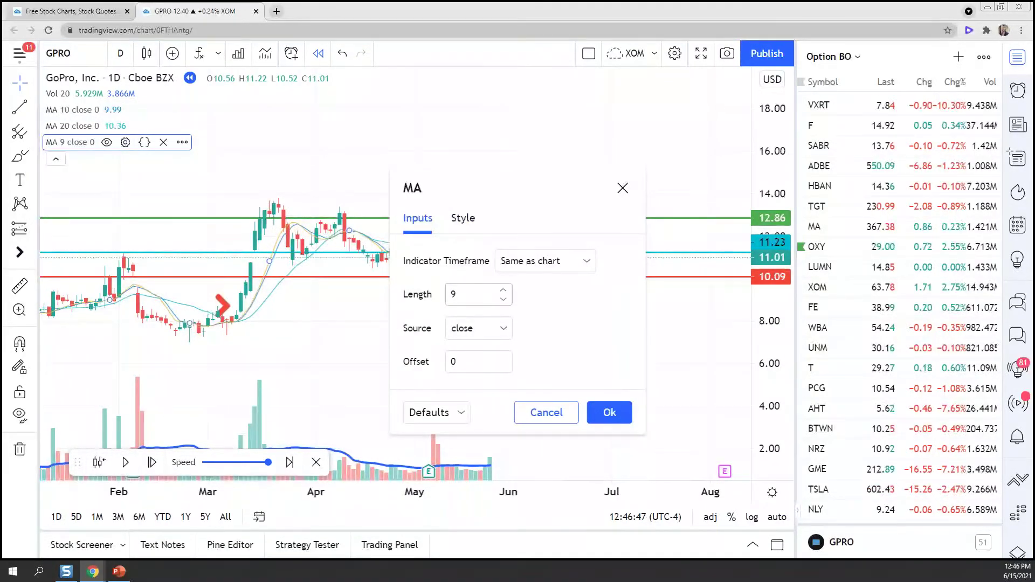
pyautogui.press('BackSpace')
pyautogui.write('40')
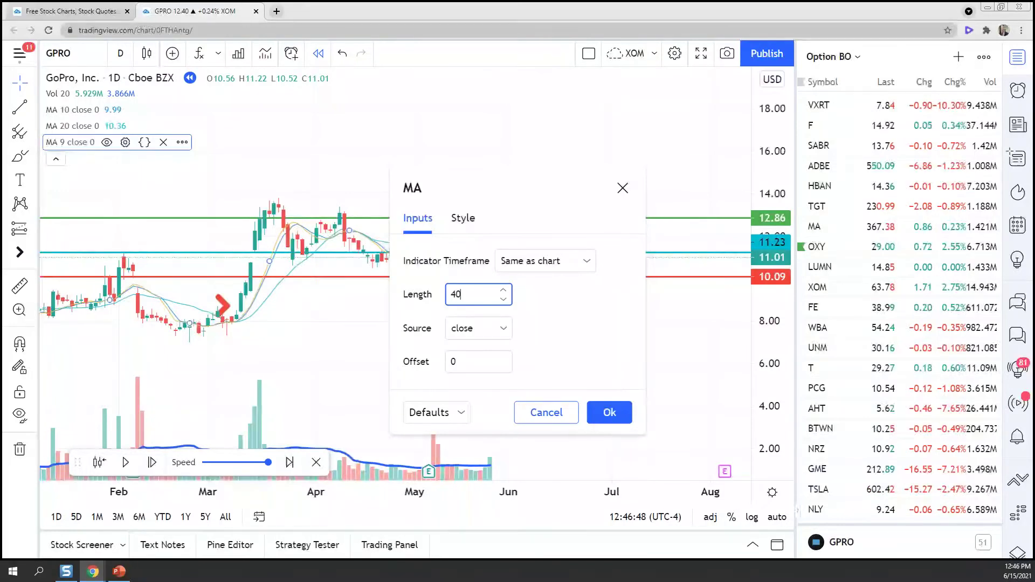
pyautogui.click(609, 412)
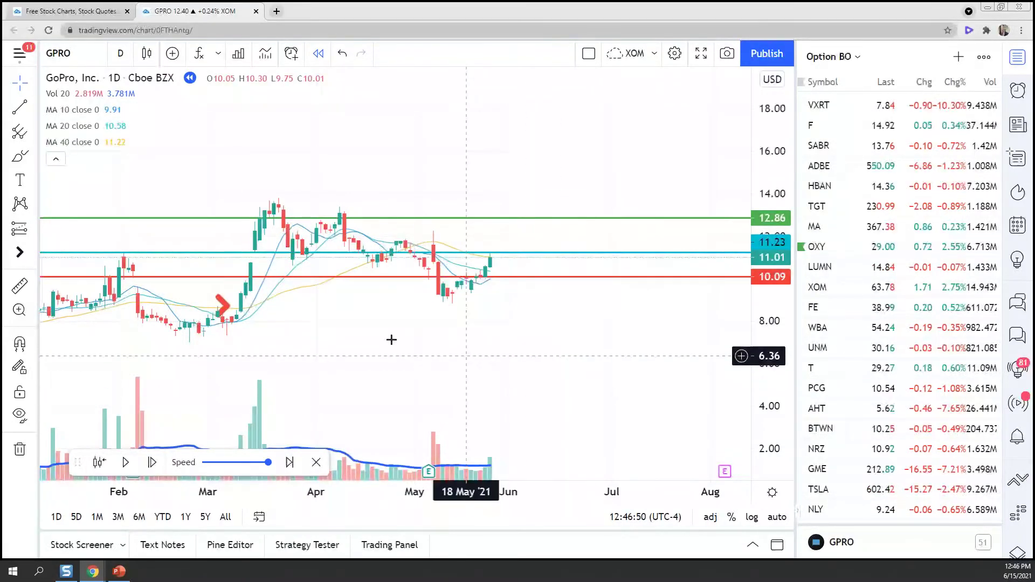
# Restyle the 10-period moving average as a darker blue line with the third of the four thickness levels
pyautogui.moveTo(127, 114)
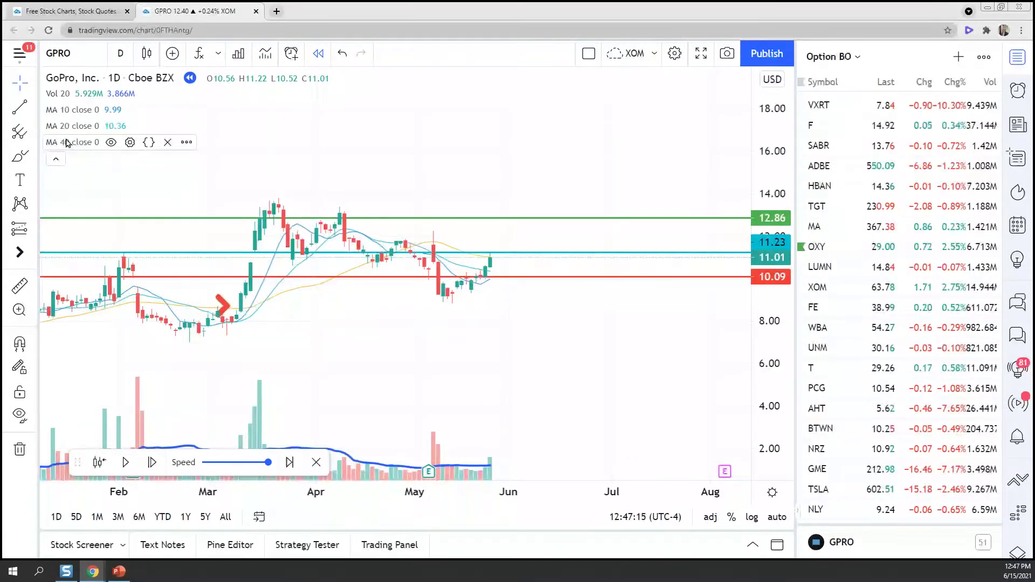
pyautogui.click(130, 110)
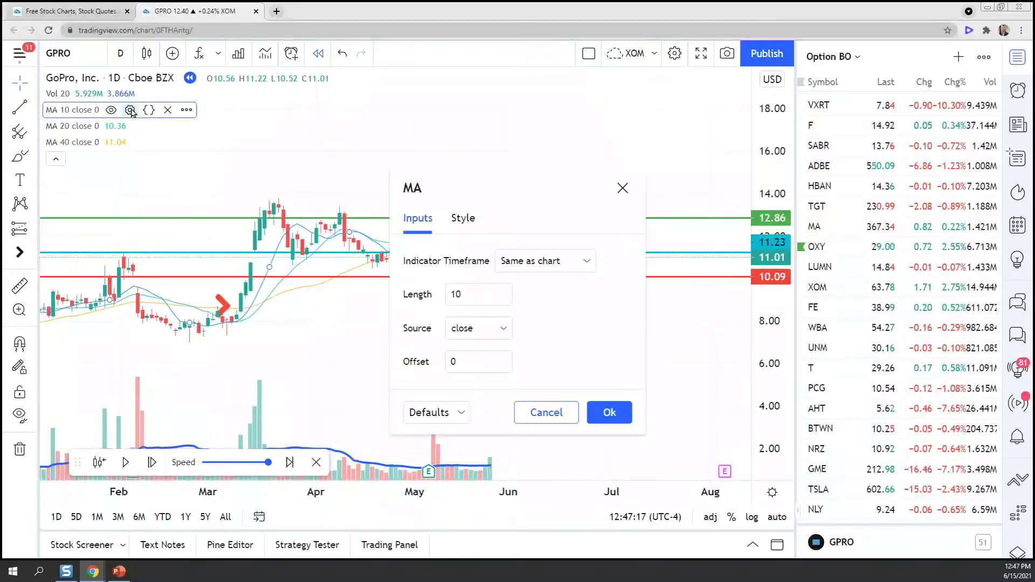
pyautogui.click(463, 218)
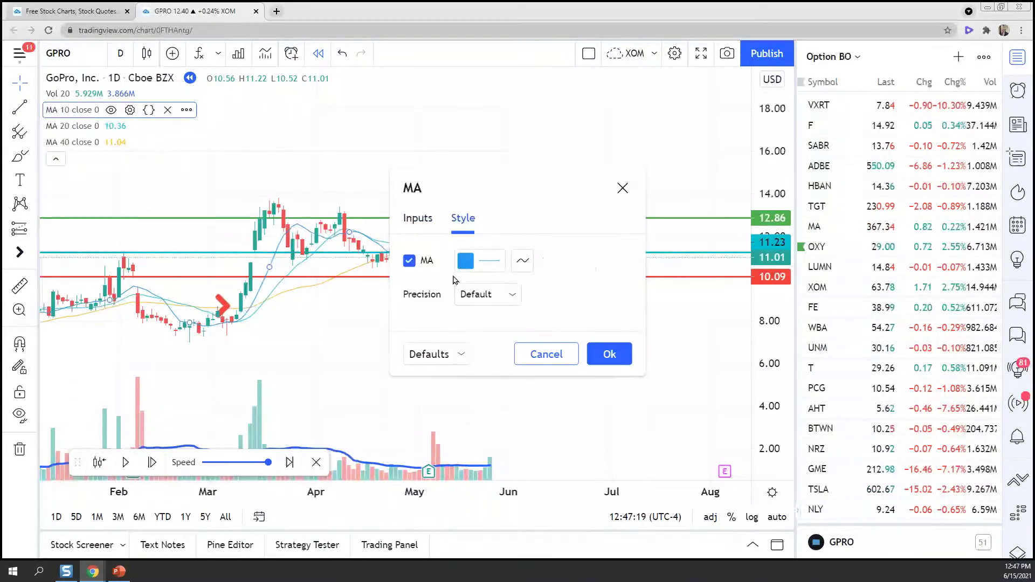
pyautogui.click(481, 263)
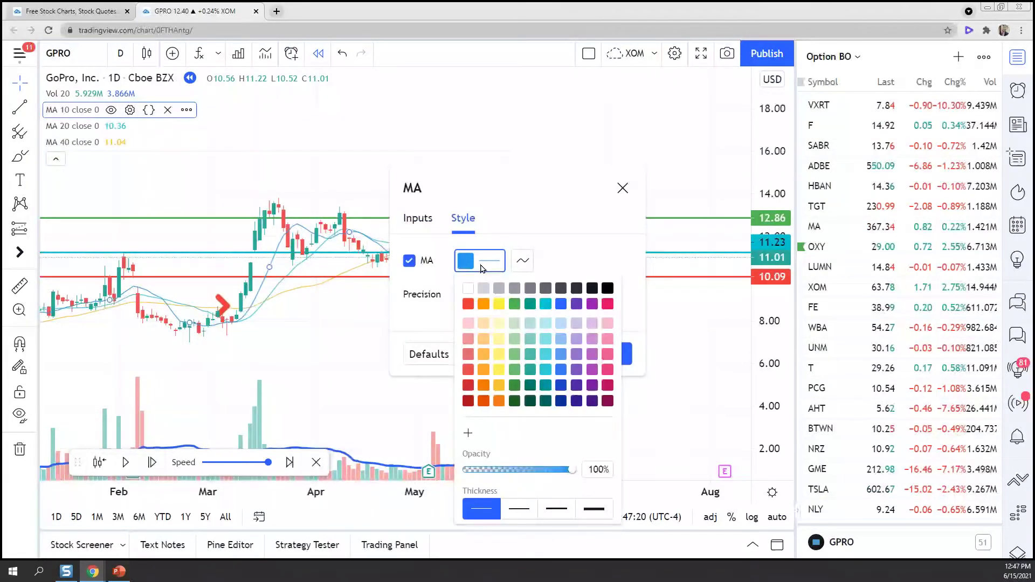
pyautogui.click(561, 305)
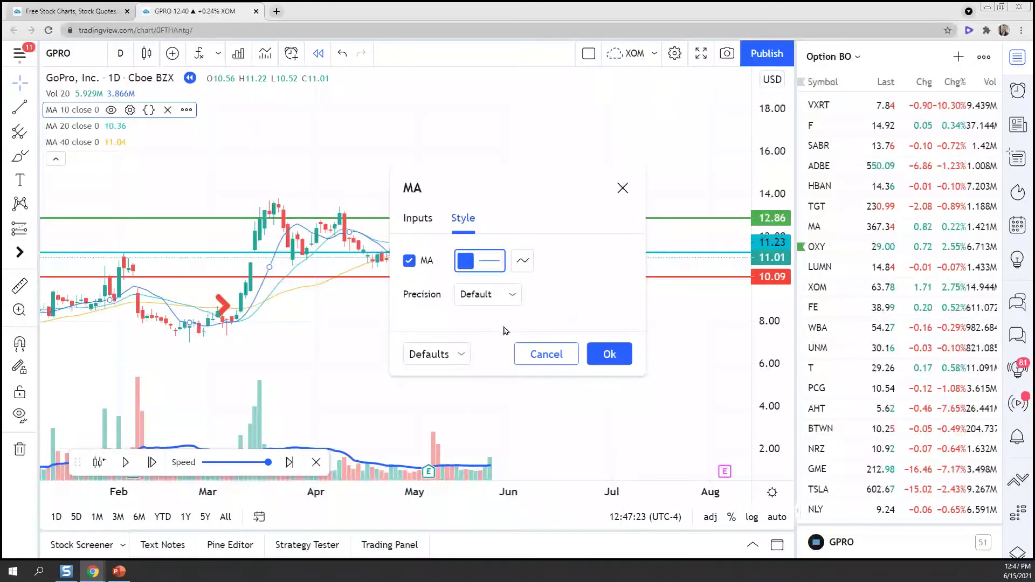
pyautogui.click(519, 263)
pyautogui.click(488, 261)
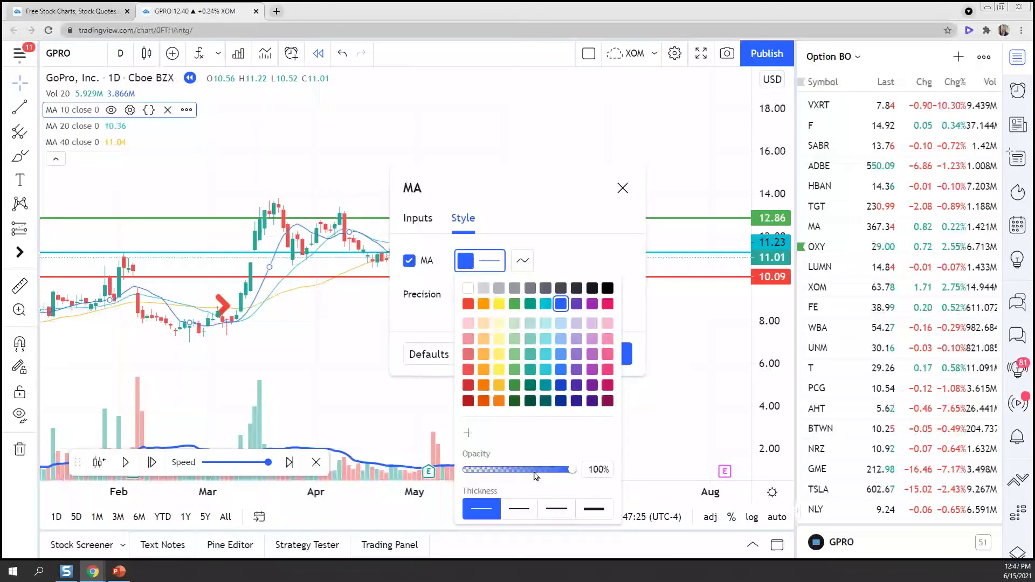
pyautogui.click(556, 509)
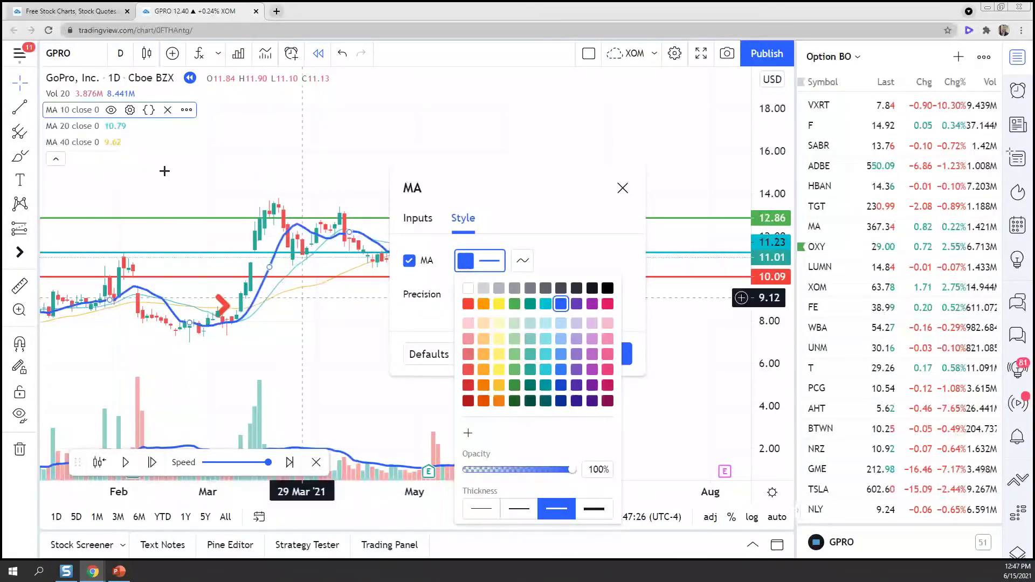
# Restyle the 20-period moving average as a bright yellow line with the third thickness level
pyautogui.click(130, 126)
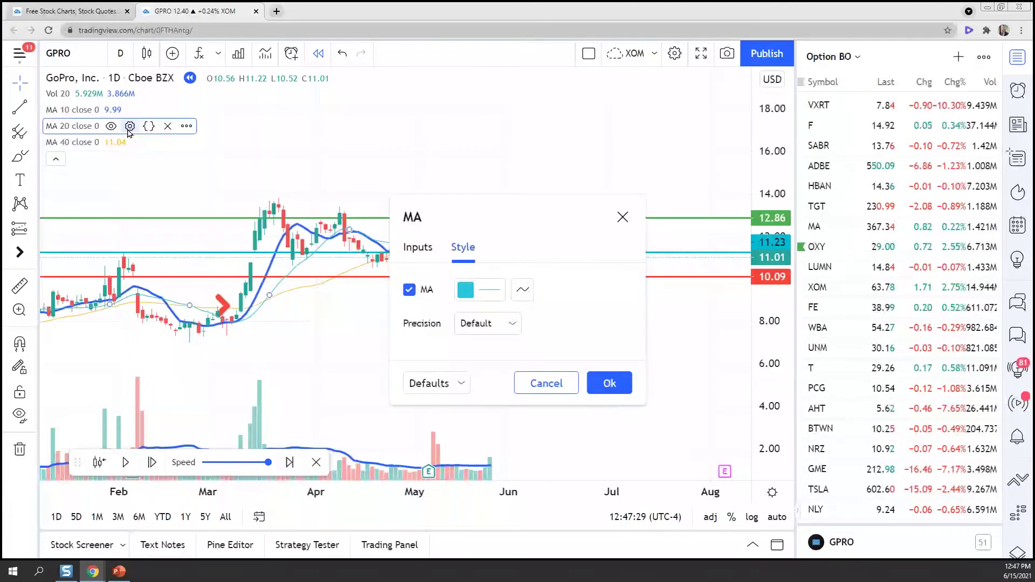
pyautogui.click(494, 286)
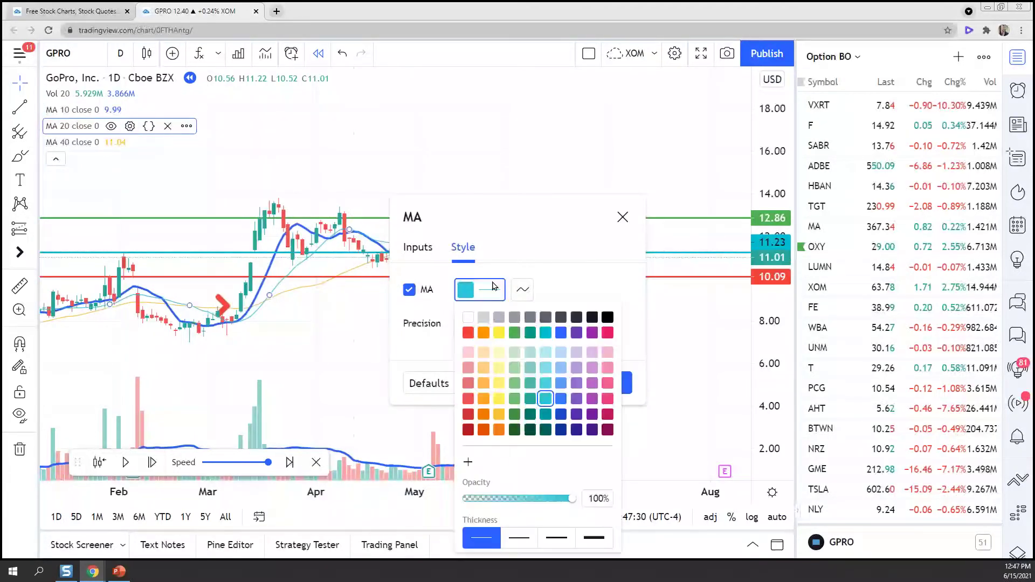
pyautogui.click(499, 332)
pyautogui.click(567, 542)
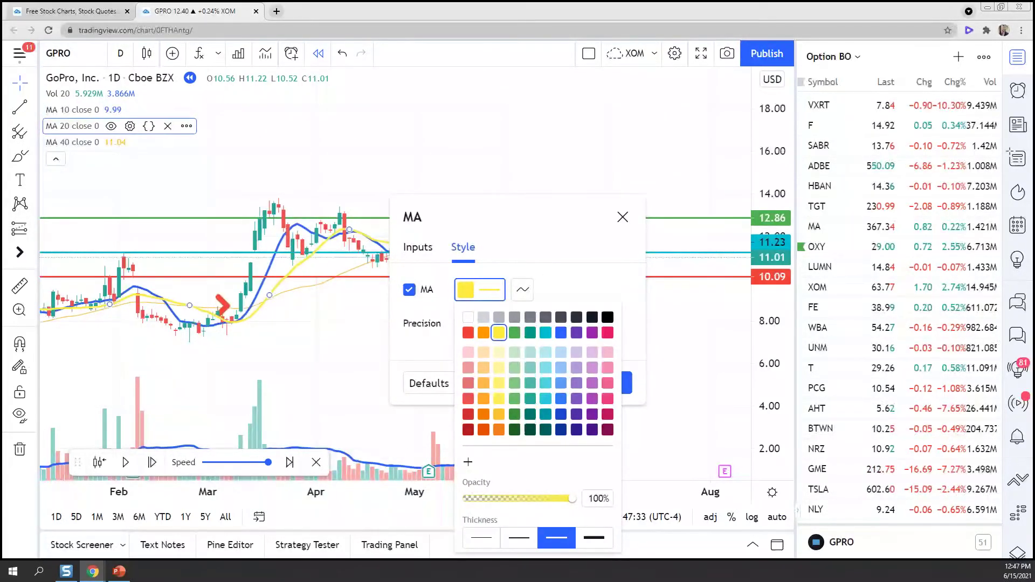
pyautogui.click(633, 399)
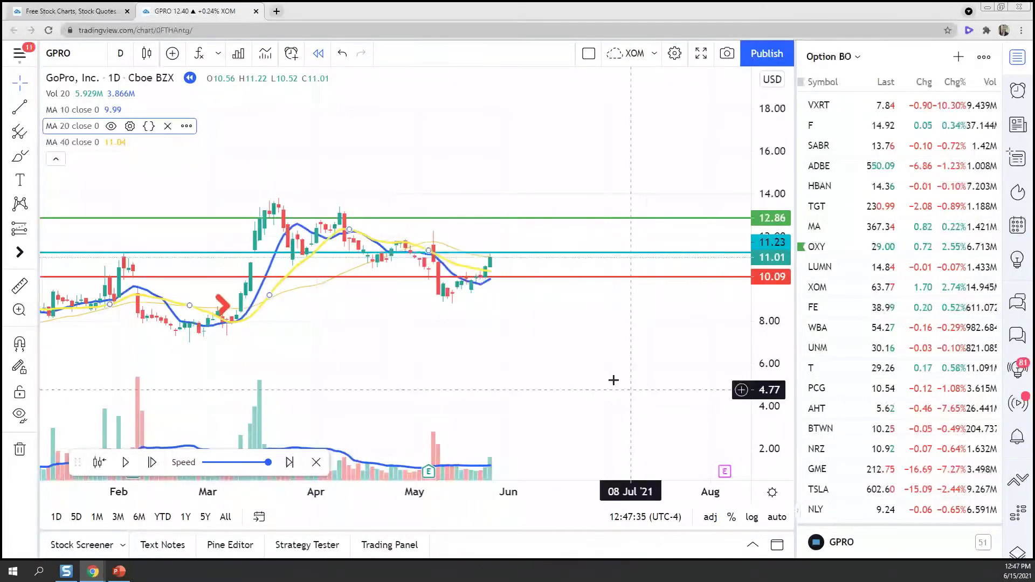
# Restyle the 40-period moving average as a dark purple line with the third thickness level
pyautogui.click(129, 143)
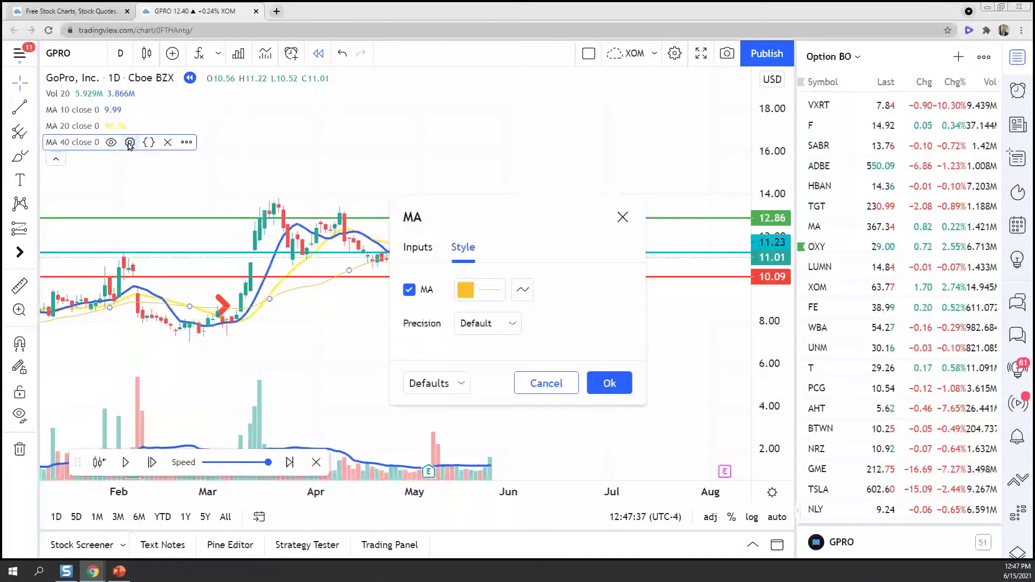
pyautogui.click(480, 287)
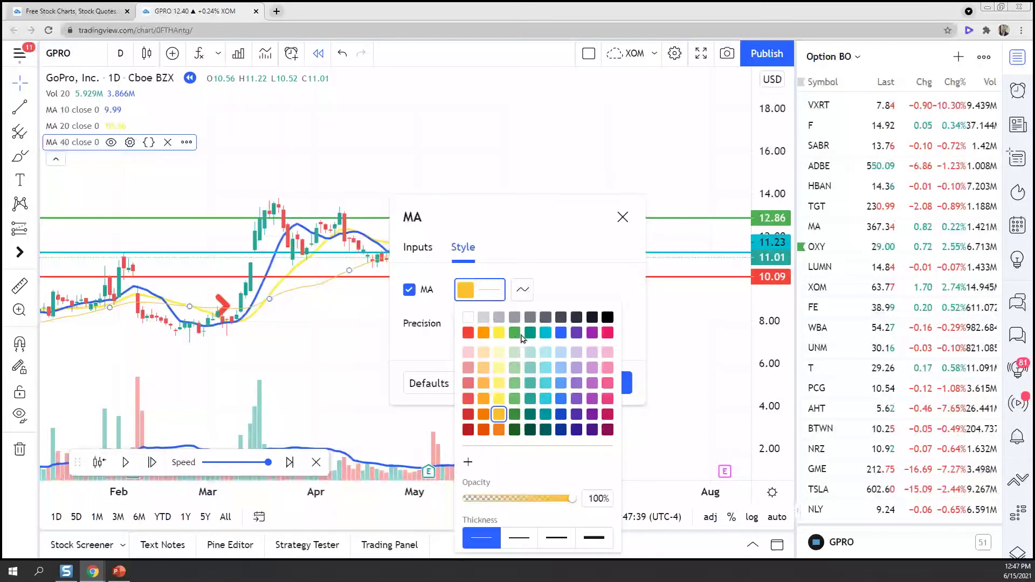
pyautogui.click(580, 415)
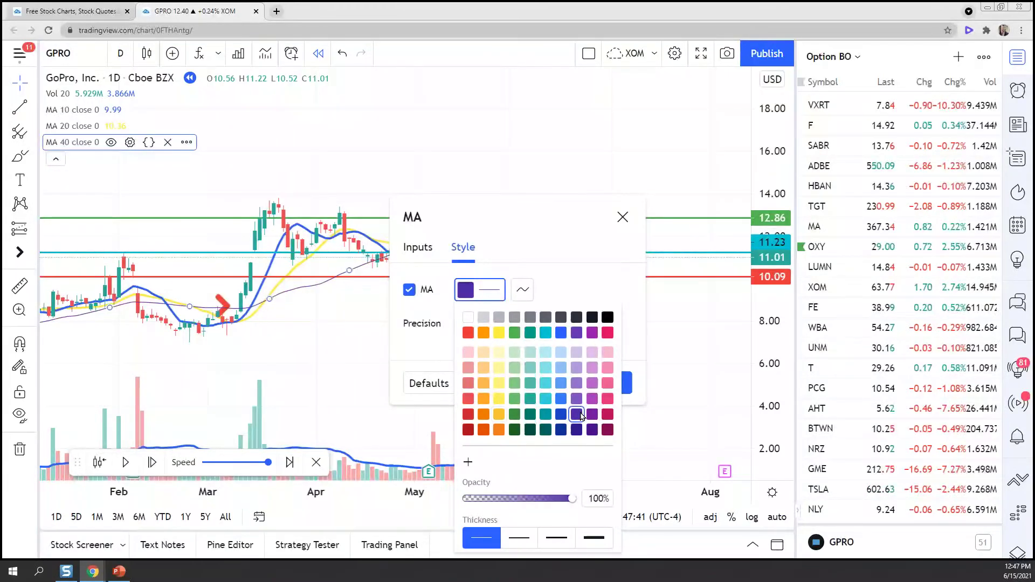
pyautogui.click(557, 537)
pyautogui.click(631, 352)
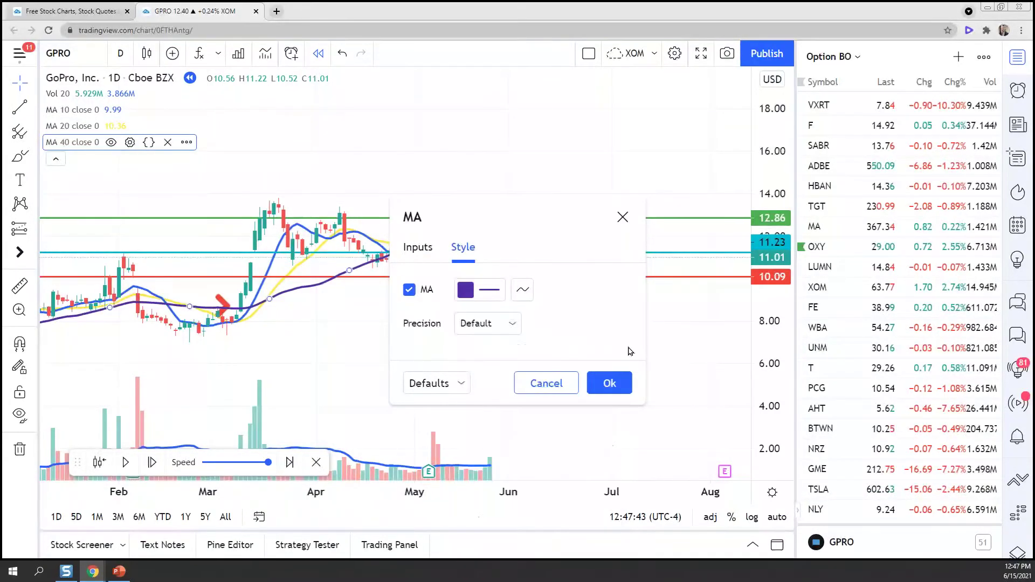
pyautogui.click(609, 383)
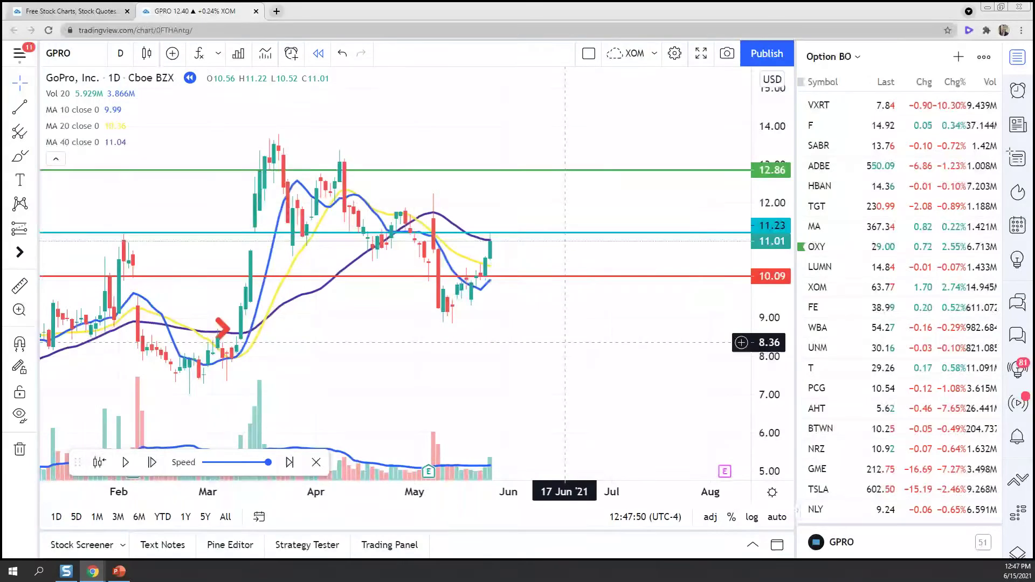
# Hide the 20- and 40-period moving averages so only the 10-period line remains on the GPRO chart
pyautogui.moveTo(565, 343); pyautogui.dragTo(550, 364)
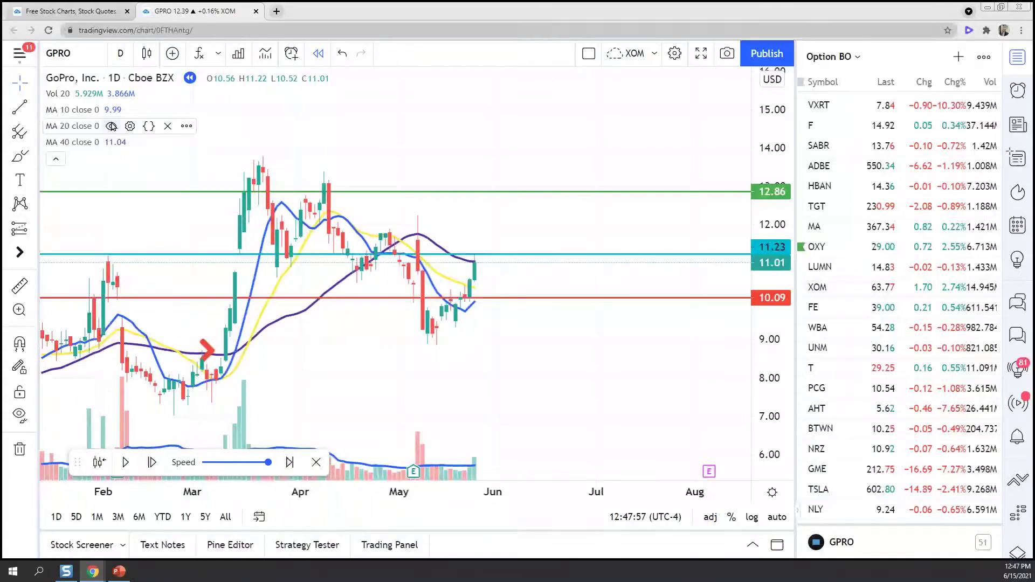
pyautogui.click(111, 126)
pyautogui.click(112, 142)
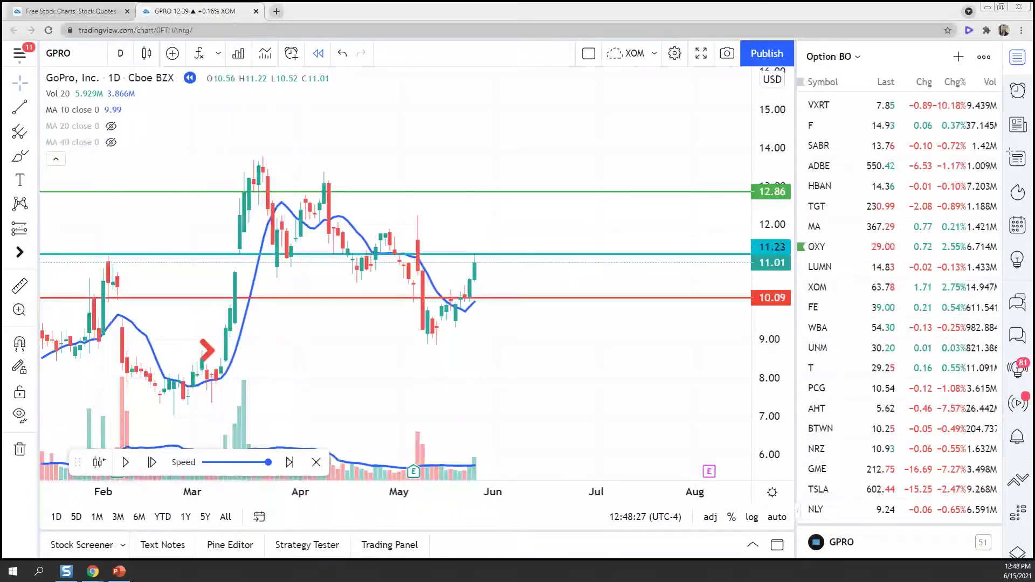
# Switch to Gmail and highlight the sent time and day, 7:03 PM on May 25, in the Market Pro Live Options Trade Alert email
pyautogui.hotkey('alt', 'Tab')
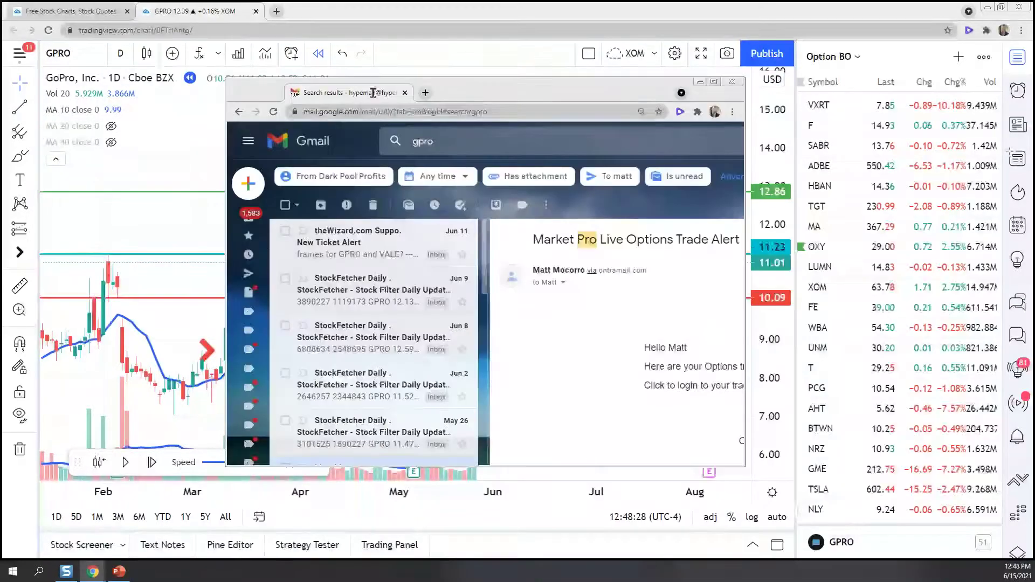
pyautogui.moveTo(716, 189); pyautogui.dragTo(791, 191)
pyautogui.click(775, 197)
pyautogui.tripleClick(775, 198)
pyautogui.click(777, 198)
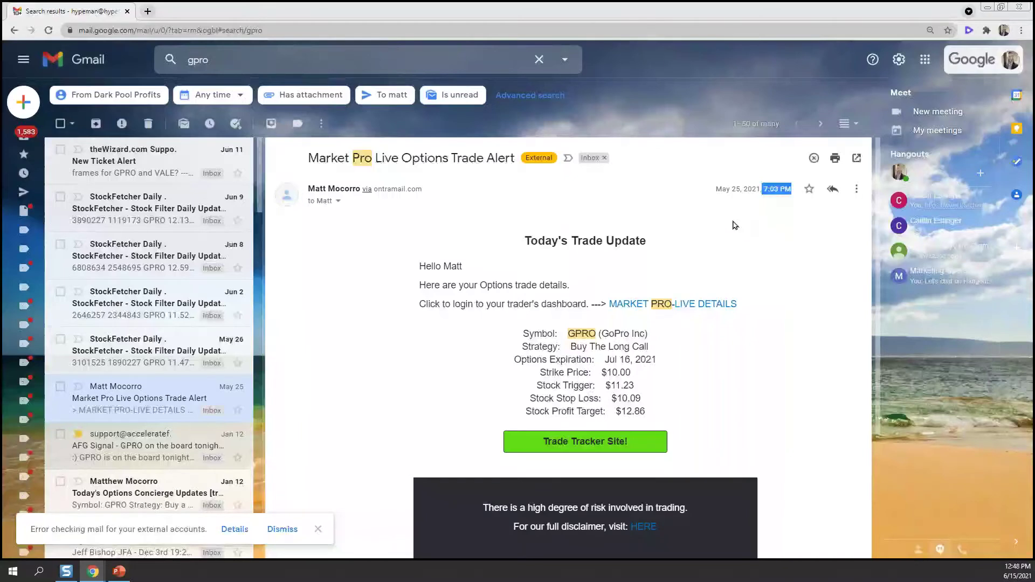
pyautogui.click(734, 188)
pyautogui.doubleClick(733, 189)
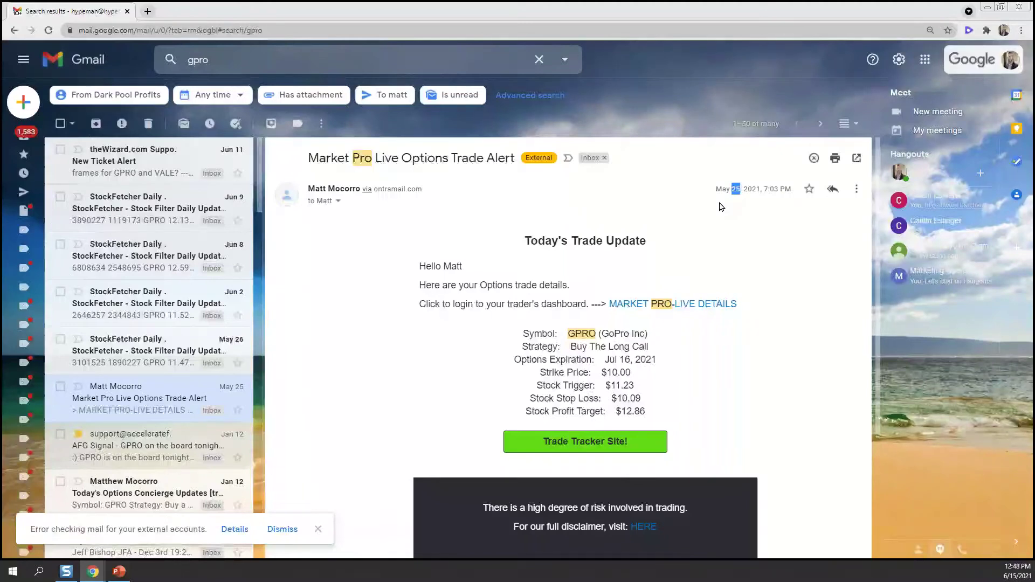
# Return to the TradingView chart, view GPRO on the 1-hour interval, and set it back to 1 day
pyautogui.hotkey('alt', 'Tab')
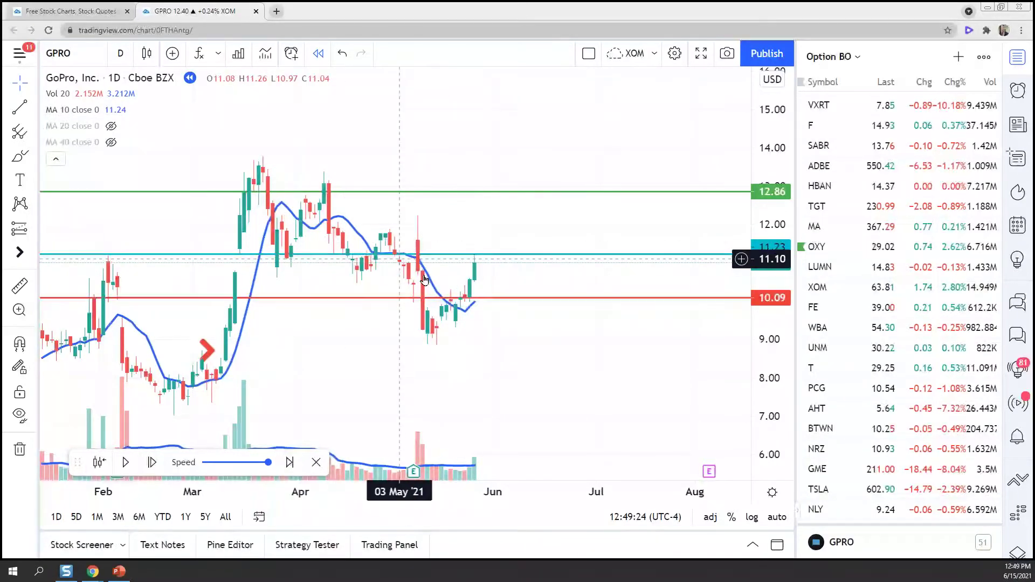
pyautogui.click(124, 56)
pyautogui.click(161, 260)
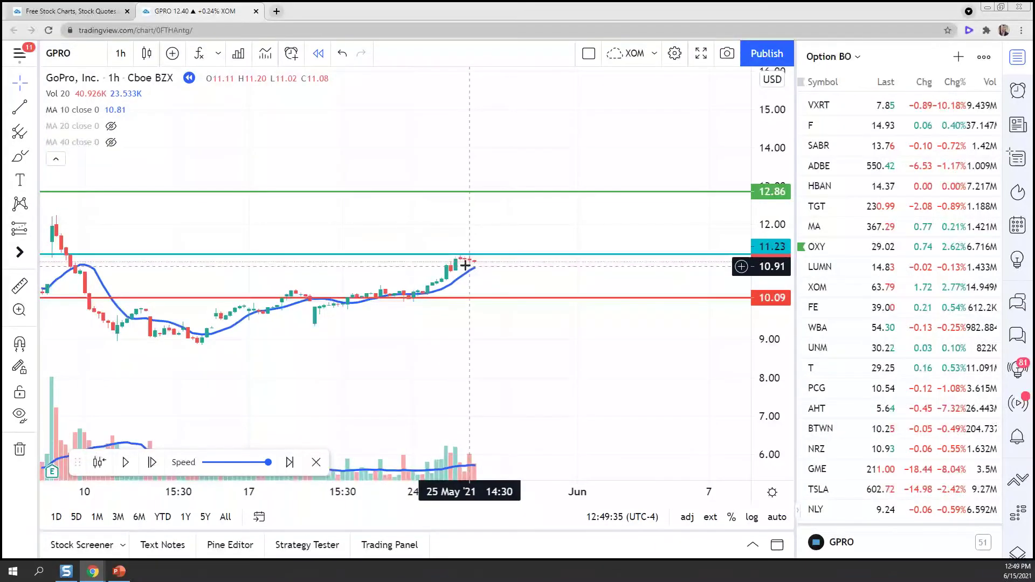
pyautogui.click(121, 56)
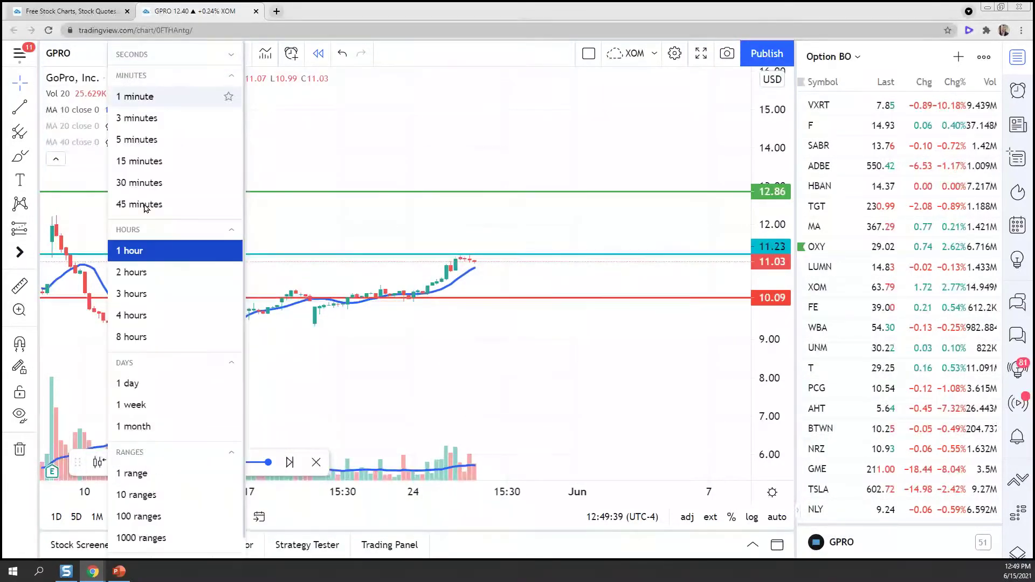
pyautogui.click(154, 383)
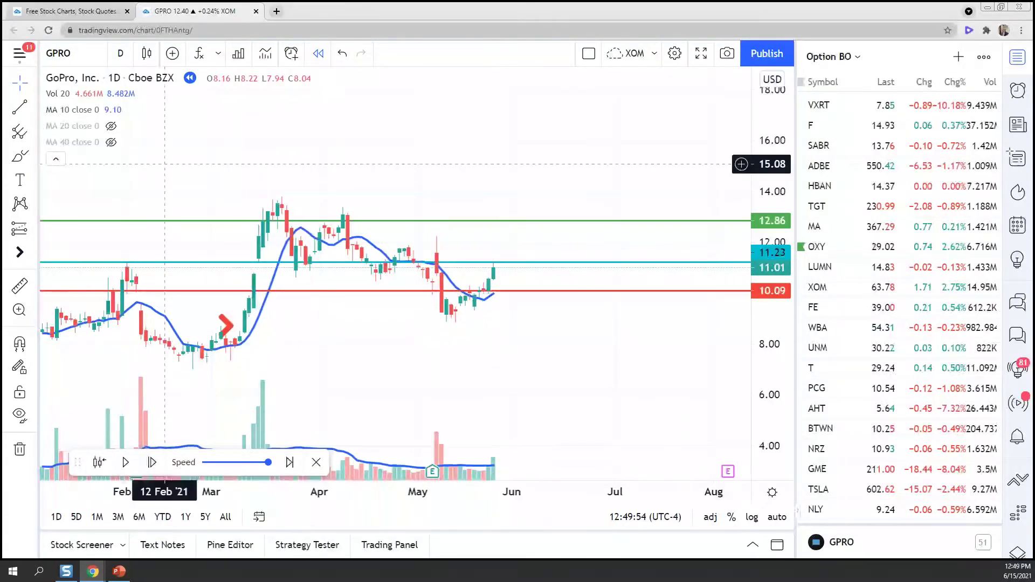
# Show the hidden 20- and 40-period moving averages on the daily GPRO chart again
pyautogui.click(110, 129)
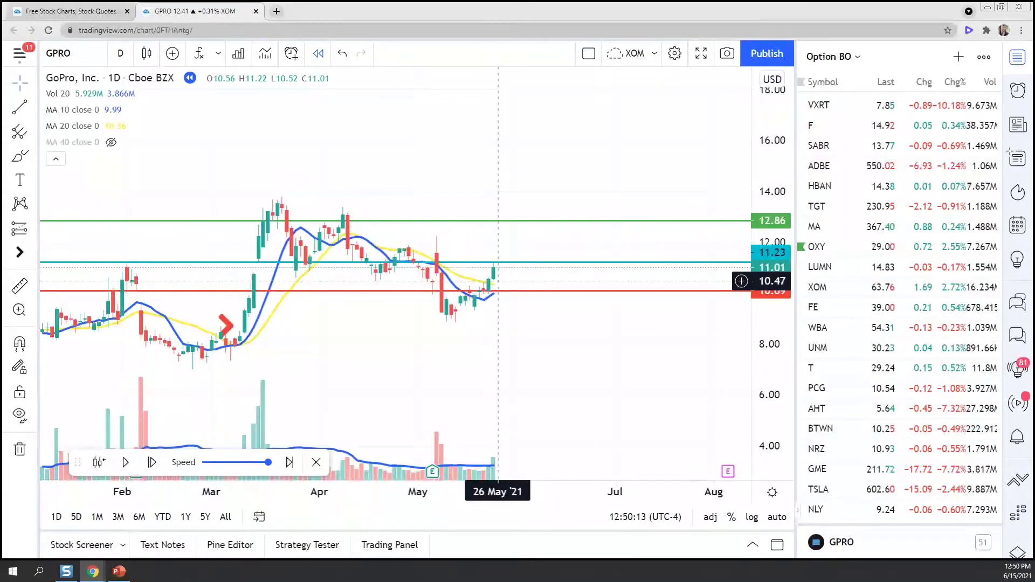
pyautogui.click(111, 142)
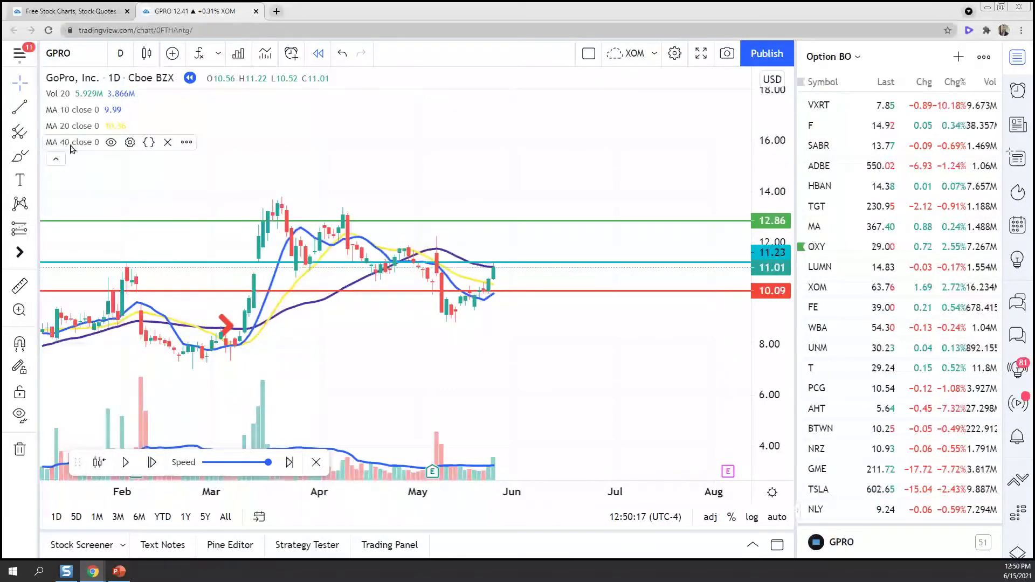
pyautogui.moveTo(776, 361); pyautogui.dragTo(548, 280)
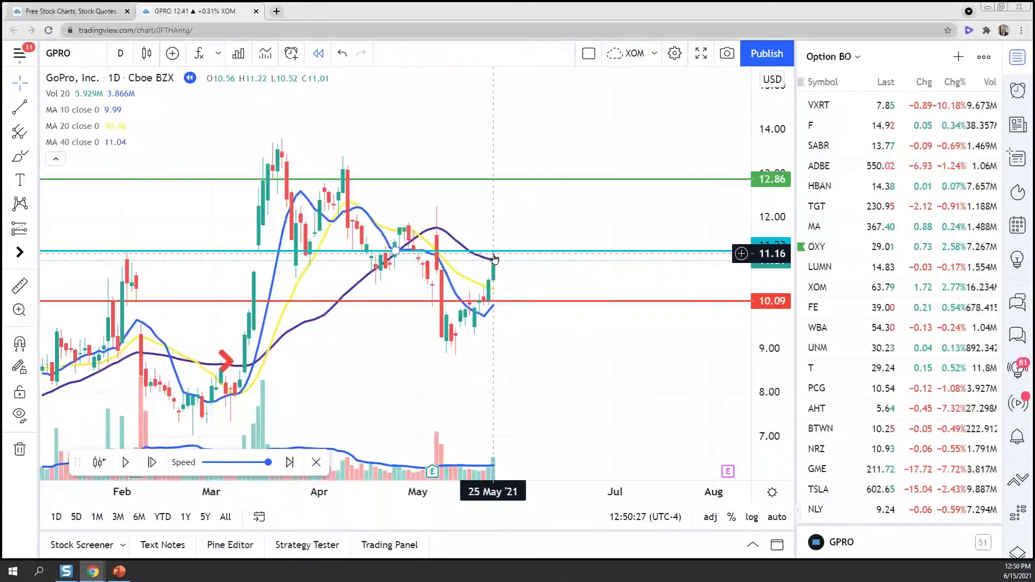
pyautogui.moveTo(771, 254); pyautogui.dragTo(393, 347)
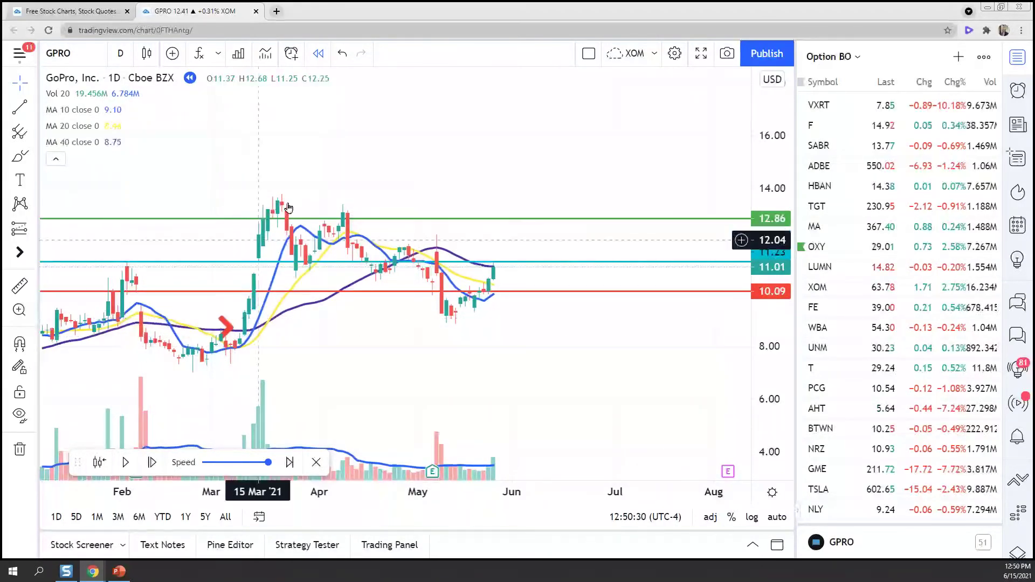
pyautogui.scroll(-3, 439, 339)
pyautogui.scroll(3, 439, 340)
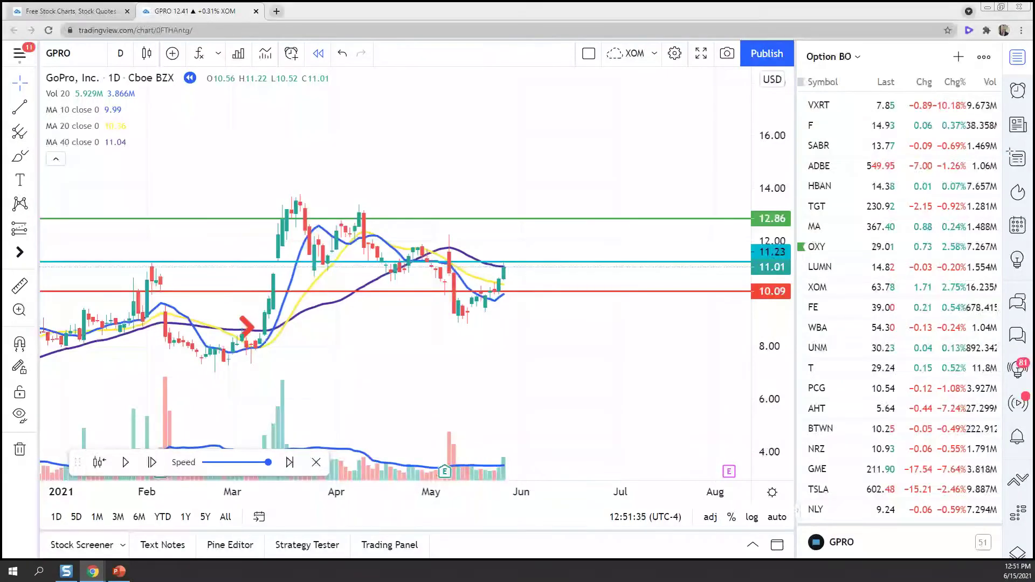
# Switch to the PowerPoint slideshow, reveal the Strong Direction stage of "The Market Breakout Formula", and go back to the chart
pyautogui.hotkey('alt', 'Tab')
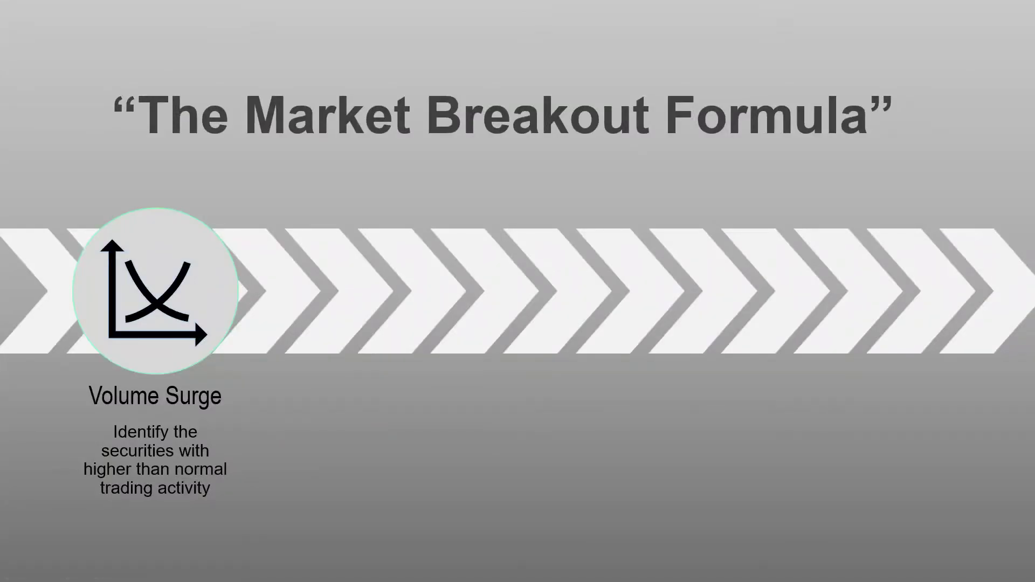
pyautogui.click(378, 429)
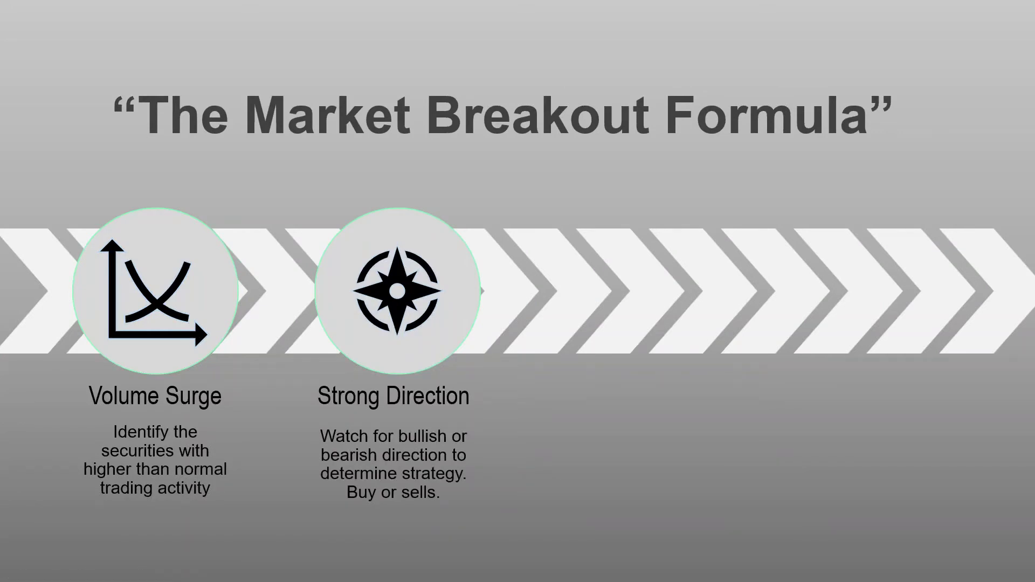
pyautogui.press('Right')
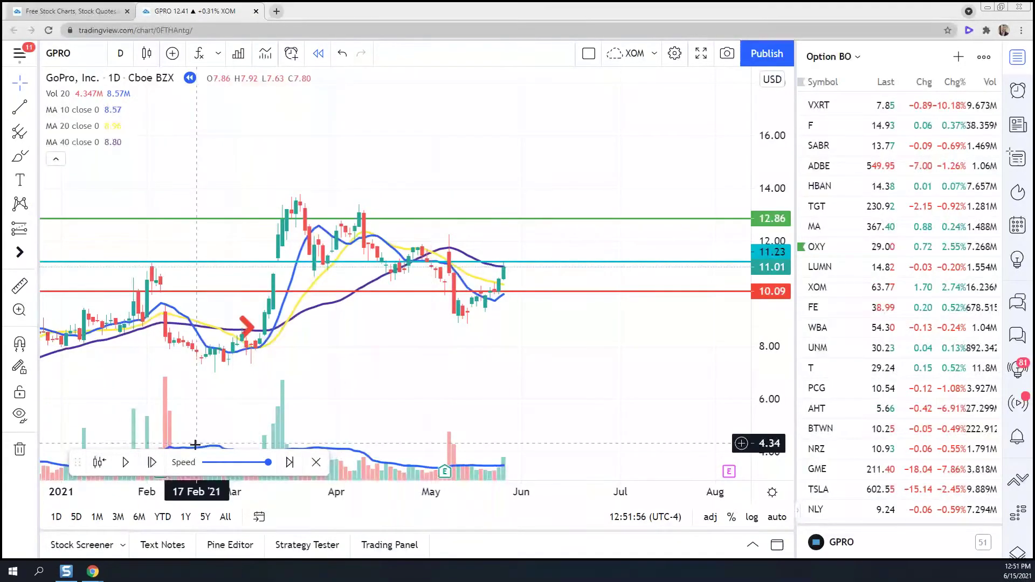
# Restart the GPRO bar replay from the 10 March 2021 candle
pyautogui.click(98, 463)
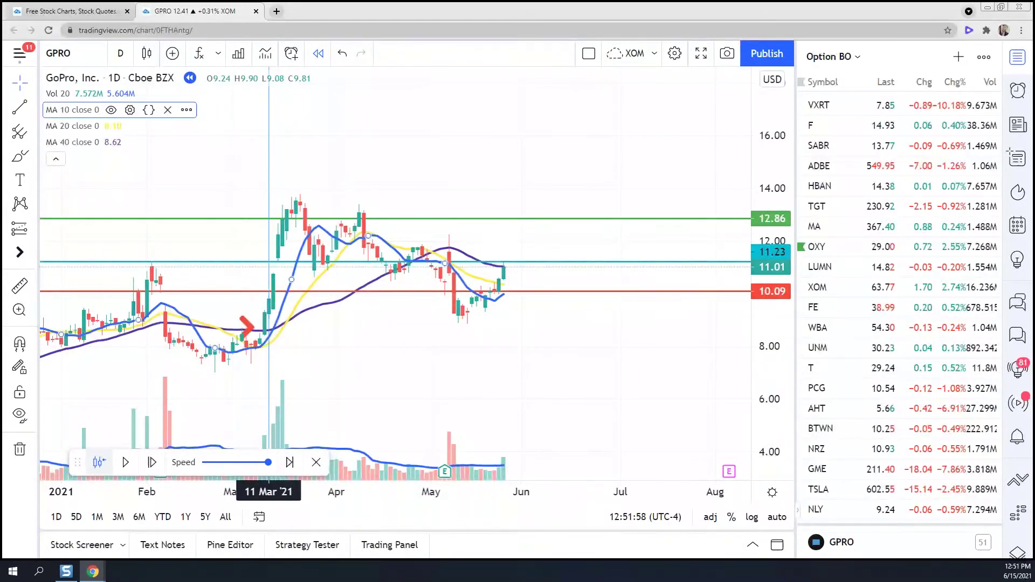
pyautogui.click(510, 343)
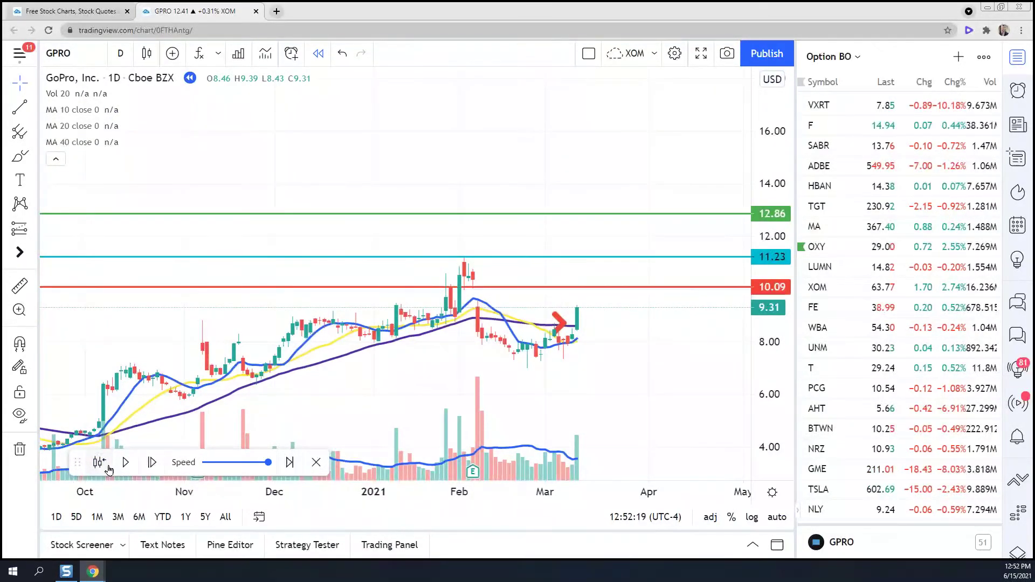
pyautogui.moveTo(638, 370); pyautogui.dragTo(553, 366)
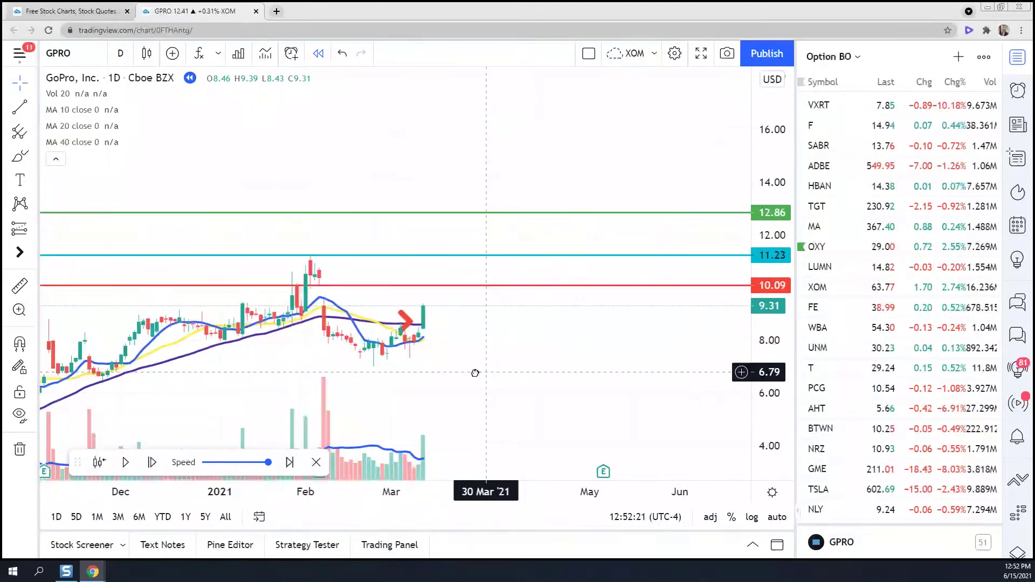
pyautogui.click(100, 463)
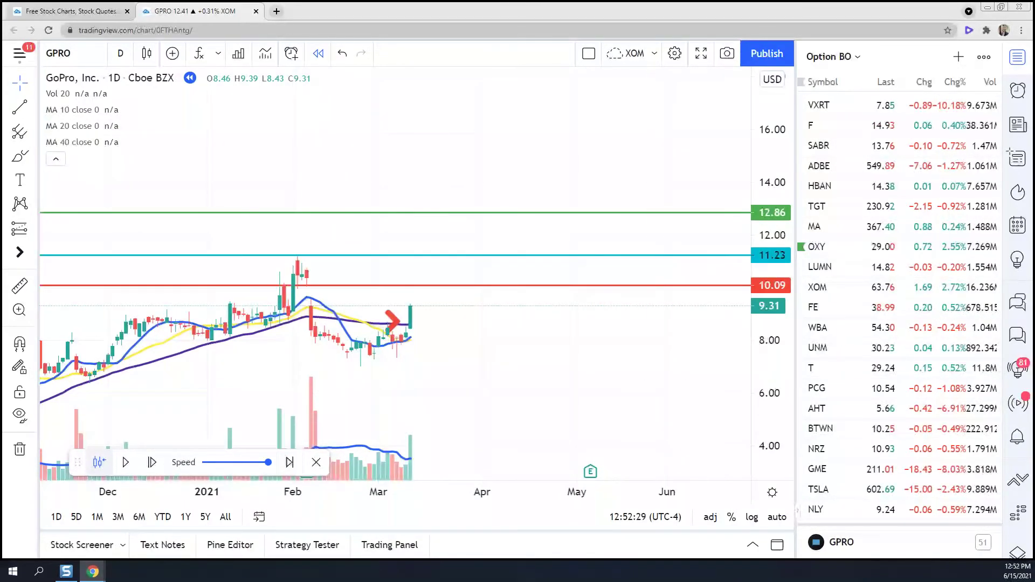
# Switch to the trade alert email and highlight the strategy, options expiration, strike price and stock trigger
pyautogui.hotkey('alt', 'Tab')
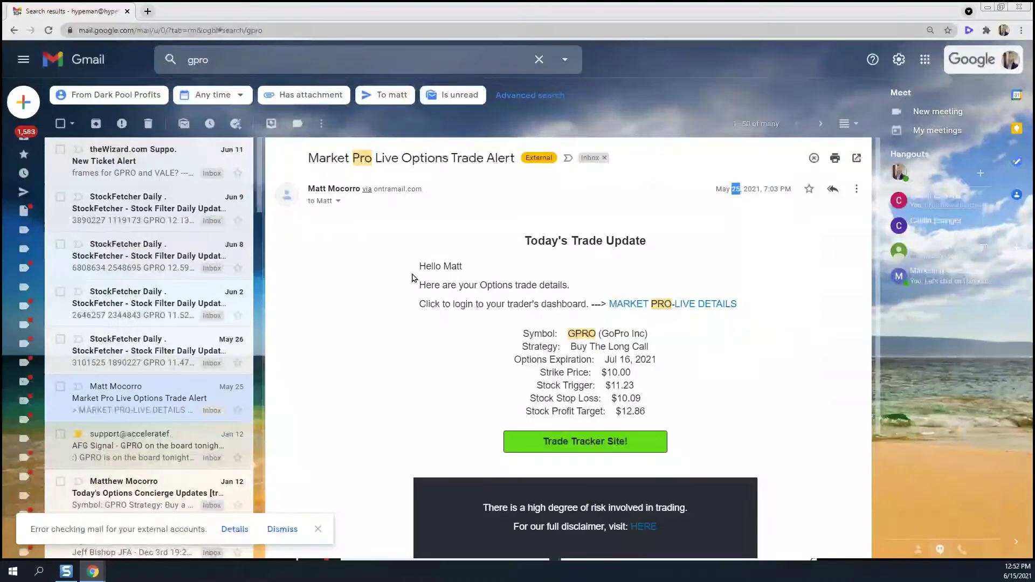
pyautogui.click(643, 383)
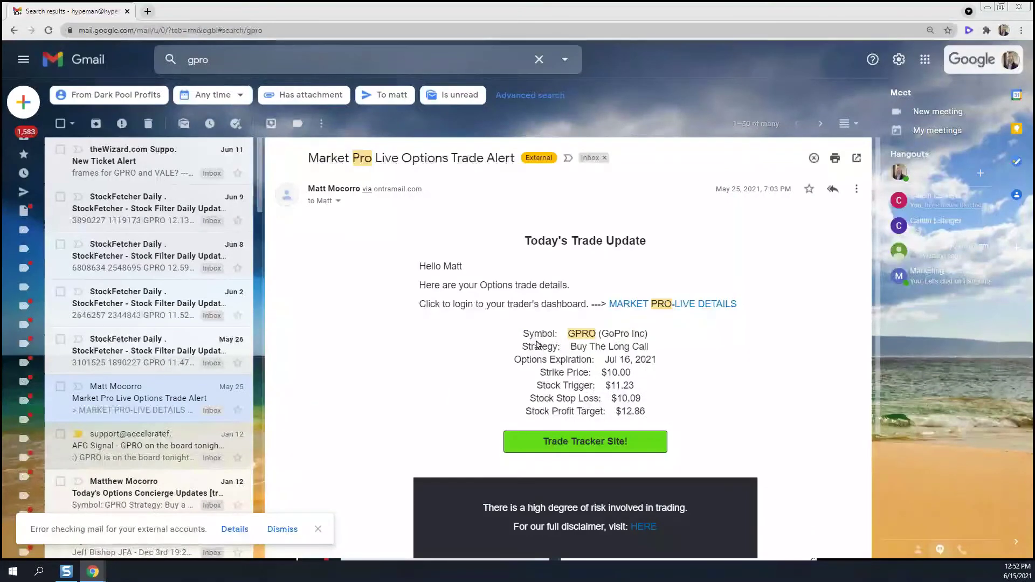
pyautogui.moveTo(567, 346); pyautogui.dragTo(658, 347)
pyautogui.moveTo(600, 359); pyautogui.dragTo(675, 365)
pyautogui.click(683, 367)
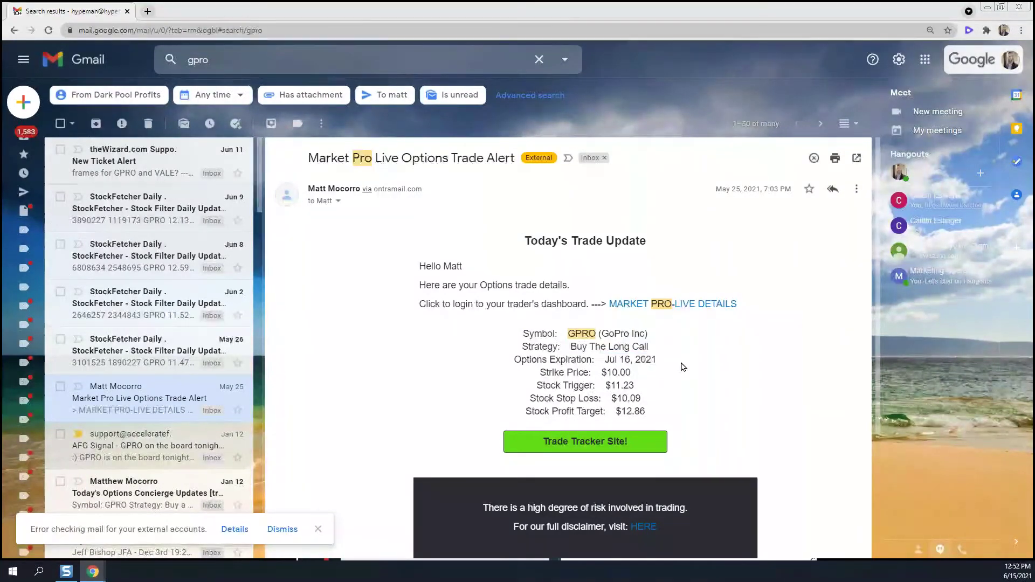
pyautogui.moveTo(615, 373)
pyautogui.mouseDown()
pyautogui.moveTo(645, 376)
pyautogui.moveTo(606, 385)
pyautogui.mouseUp()
# Circle the $11.23 stock trigger and sketch a rising arrow beside it, clear the annotations, and return to the chart
pyautogui.hotkey('alt', 'Tab')
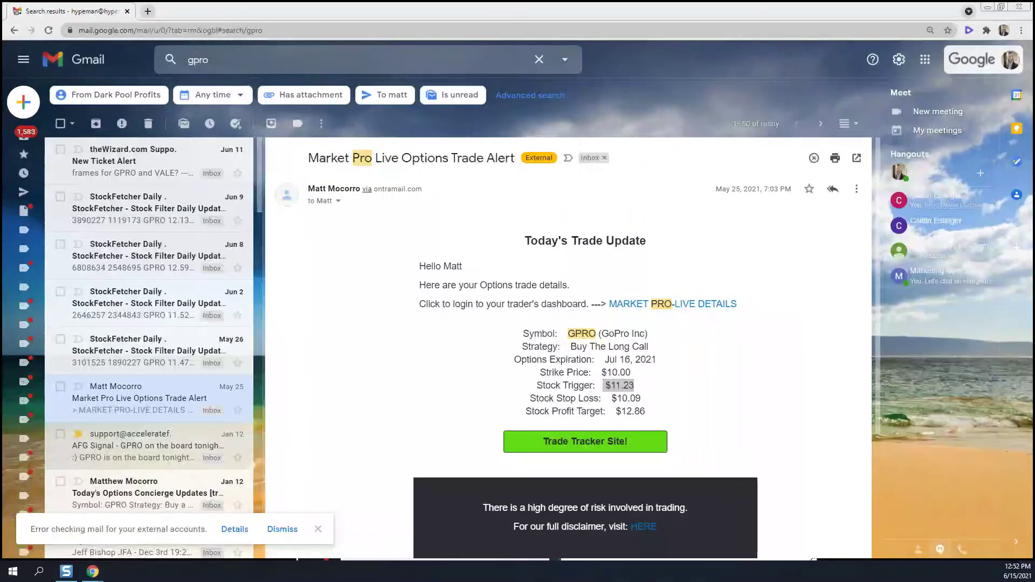
pyautogui.moveTo(643, 390)
pyautogui.mouseDown()
pyautogui.moveTo(643, 377)
pyautogui.moveTo(744, 331)
pyautogui.moveTo(752, 344)
pyautogui.mouseUp()
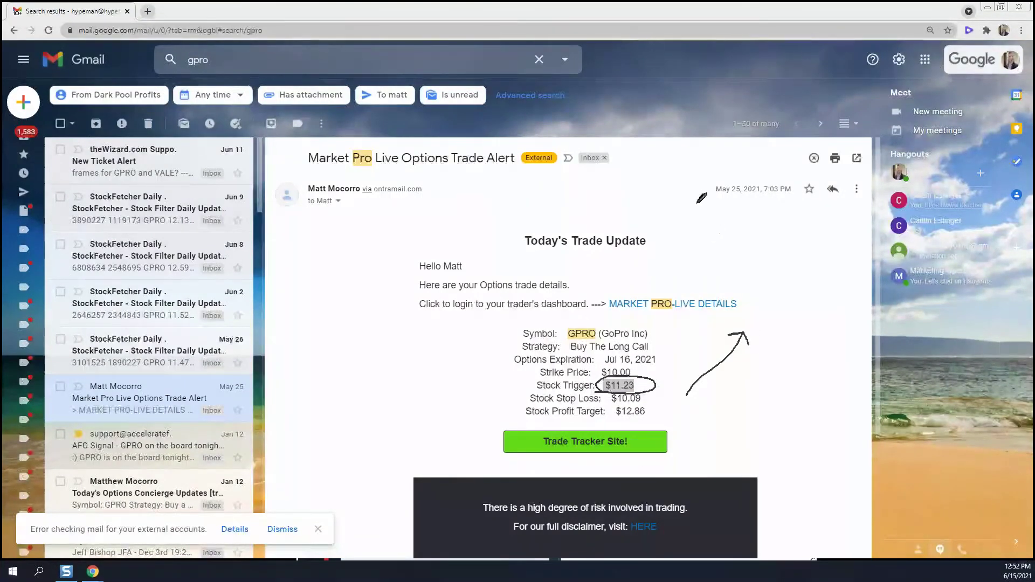
pyautogui.moveTo(755, 194); pyautogui.dragTo(789, 193)
pyautogui.press('e')
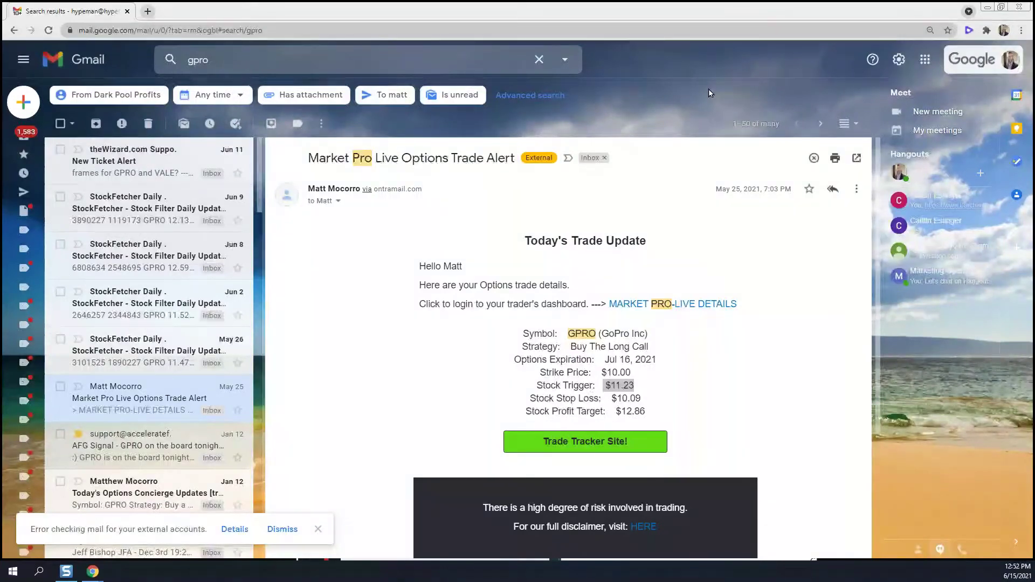
pyautogui.click(982, 9)
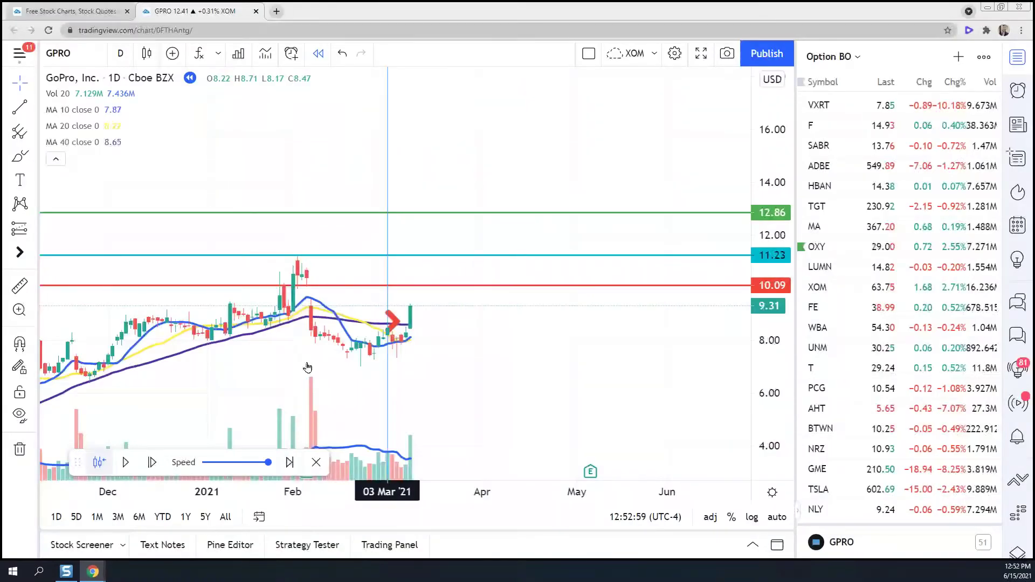
# Advance the GPRO replay bar by bar from 10 March through the March rally, and play it on into June 2021
pyautogui.click(160, 464)
pyautogui.click(160, 464)
pyautogui.click(160, 464)
pyautogui.click(160, 463)
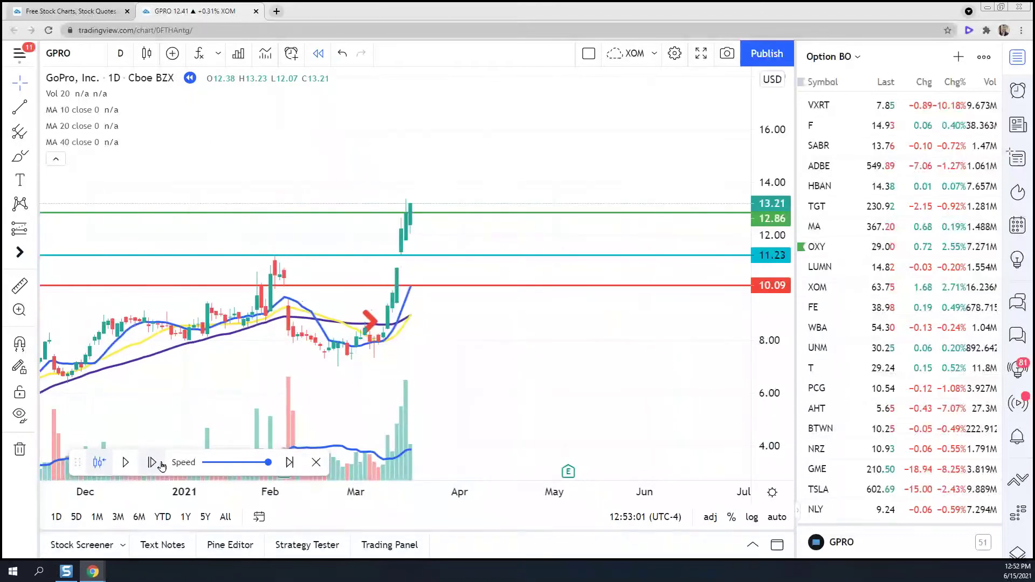
pyautogui.click(160, 463)
pyautogui.click(160, 464)
pyautogui.click(160, 464)
pyautogui.click(160, 464)
pyautogui.click(160, 463)
pyautogui.click(160, 464)
pyautogui.click(123, 464)
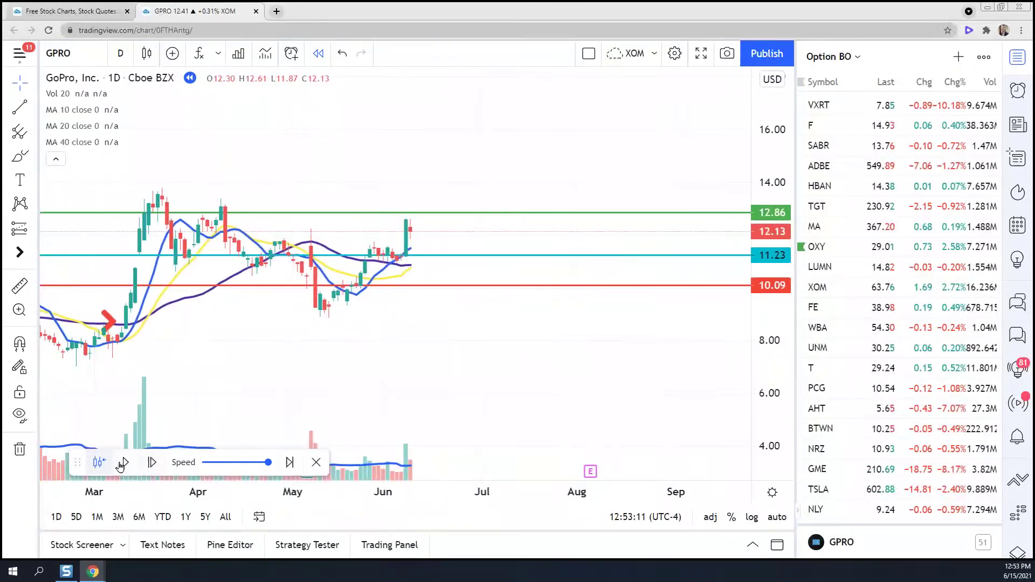
# Exit the current bar replay and start a new one from the 25 May 2021 candle
pyautogui.click(97, 467)
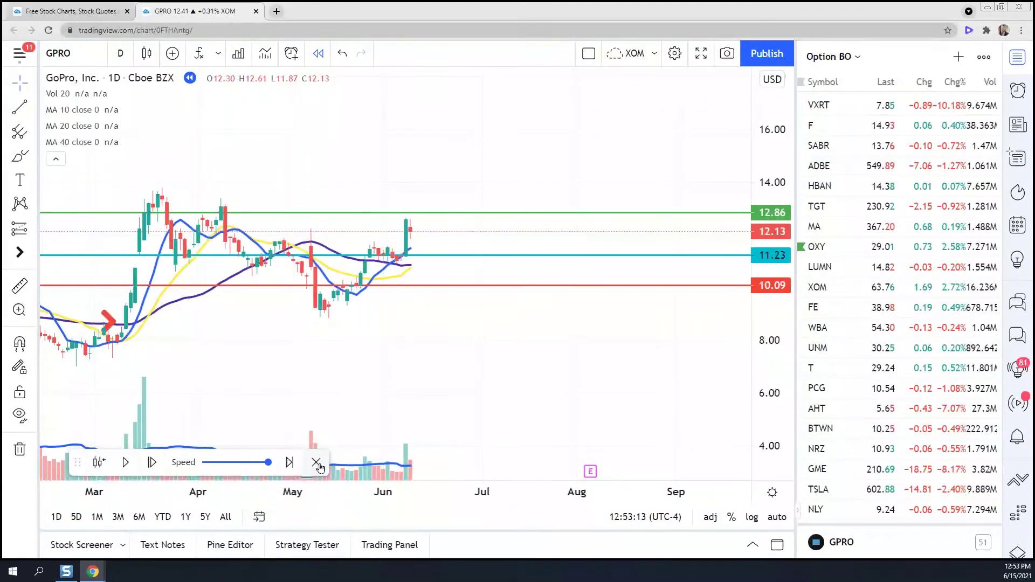
pyautogui.click(334, 443)
pyautogui.click(625, 339)
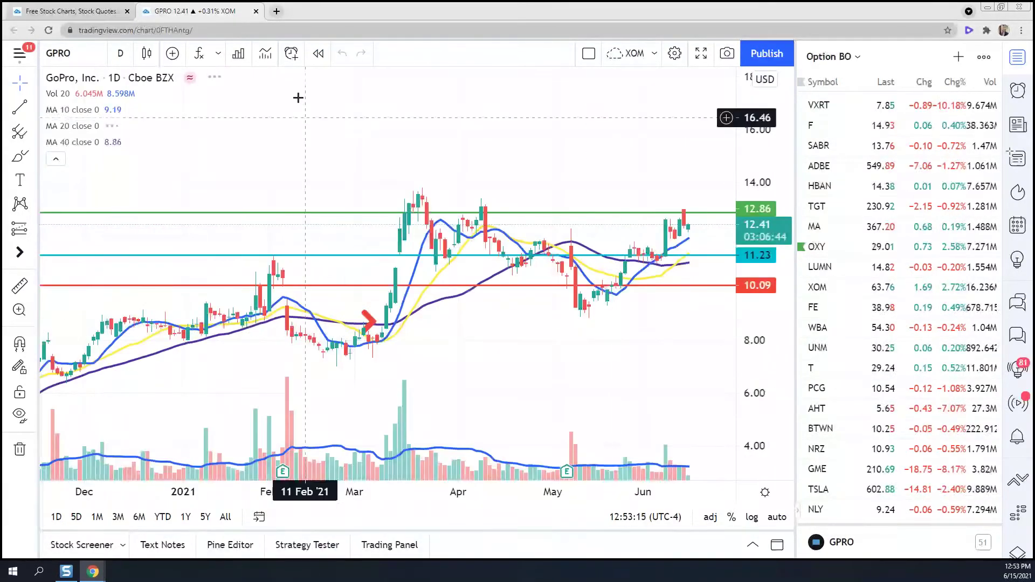
pyautogui.click(318, 53)
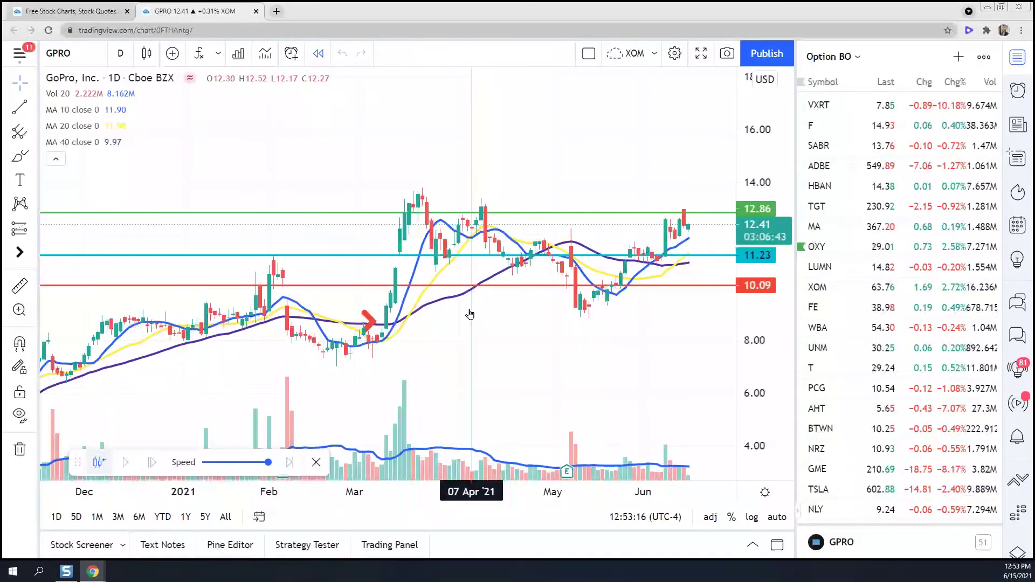
pyautogui.click(629, 324)
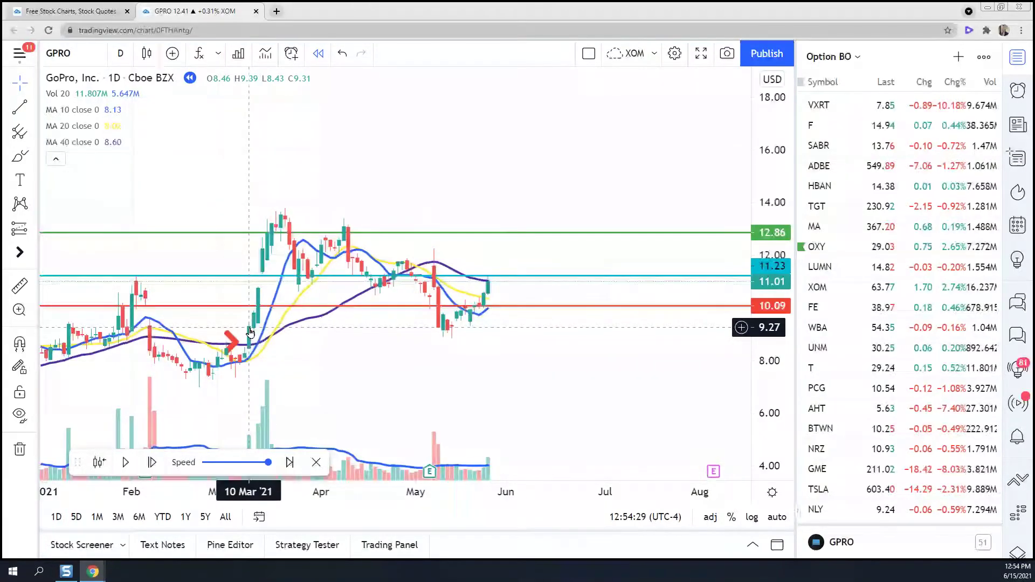
# Move the red arrow marker up beside the March gap just above the 11.23 line, and examine the moving-average crossovers back to spring 2020
pyautogui.moveTo(233, 338)
pyautogui.mouseDown()
pyautogui.moveTo(237, 274)
pyautogui.moveTo(249, 258)
pyautogui.mouseUp()
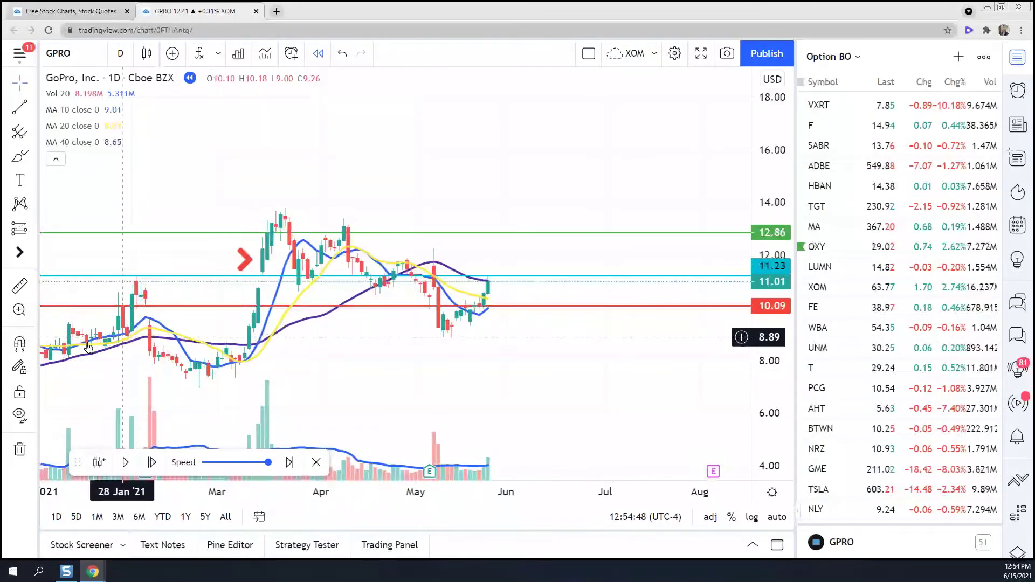
pyautogui.scroll(-5, 132, 365)
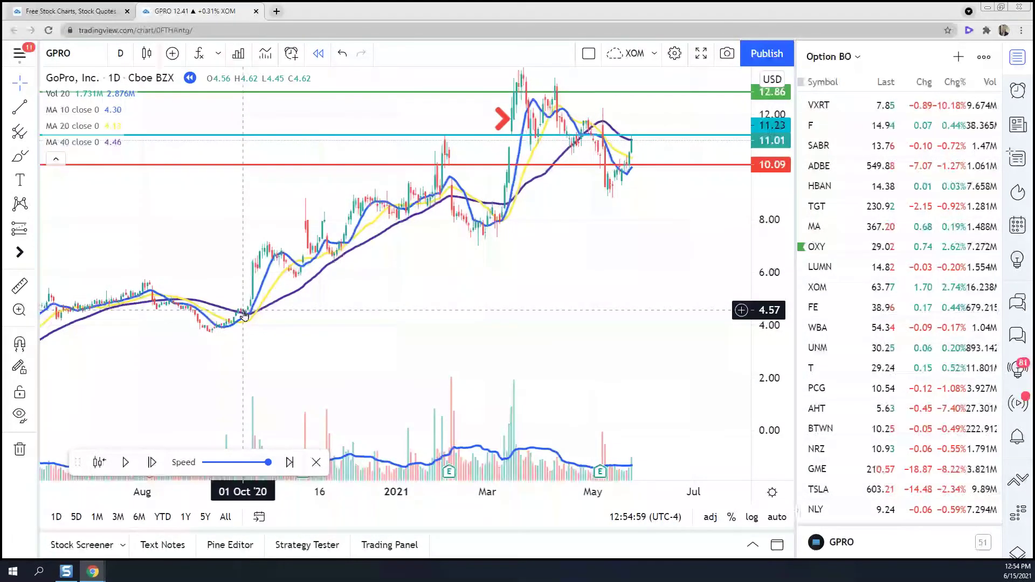
pyautogui.scroll(-2, 244, 316)
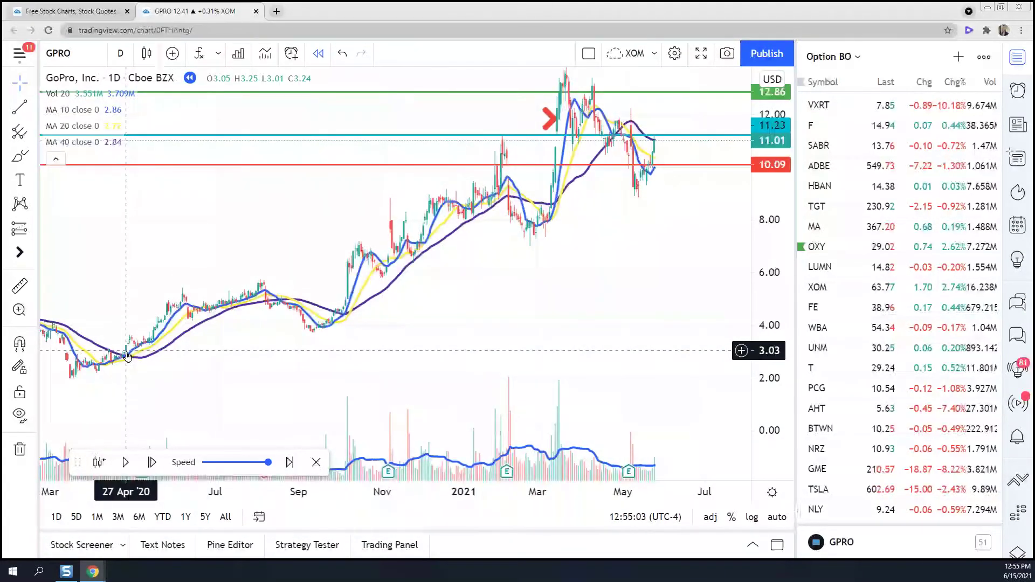
# Examine GPRO's moving-average crossovers back through 2019, and return to the latest replayed bars around May 2021
pyautogui.scroll(-3, 127, 357)
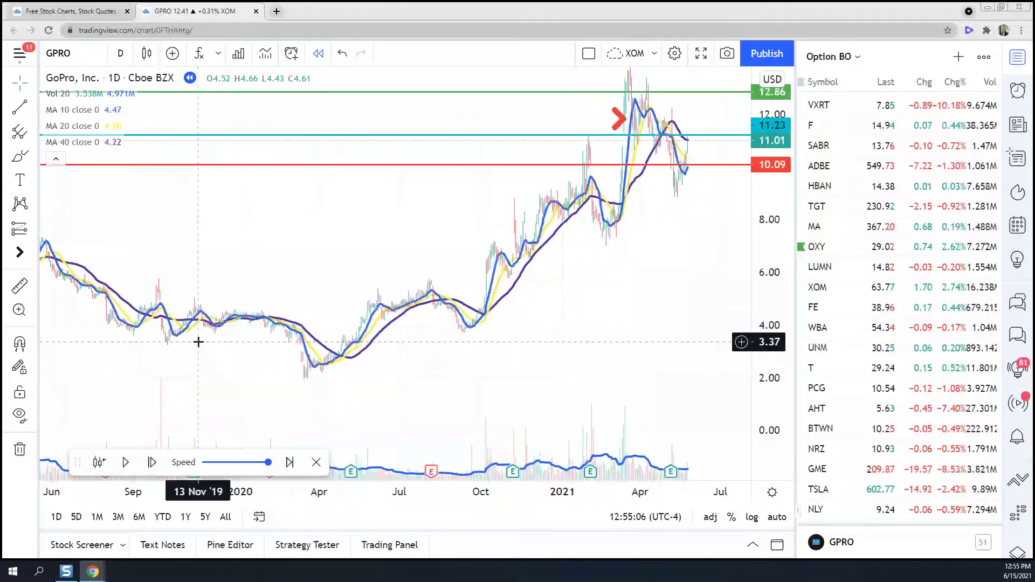
pyautogui.scroll(-3, 216, 316)
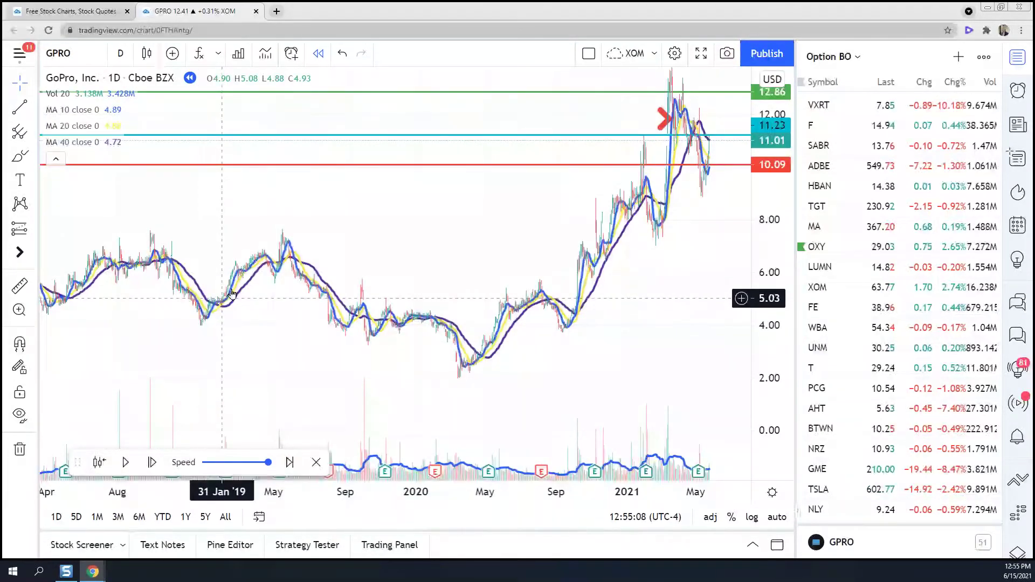
pyautogui.moveTo(289, 243); pyautogui.dragTo(100, 396)
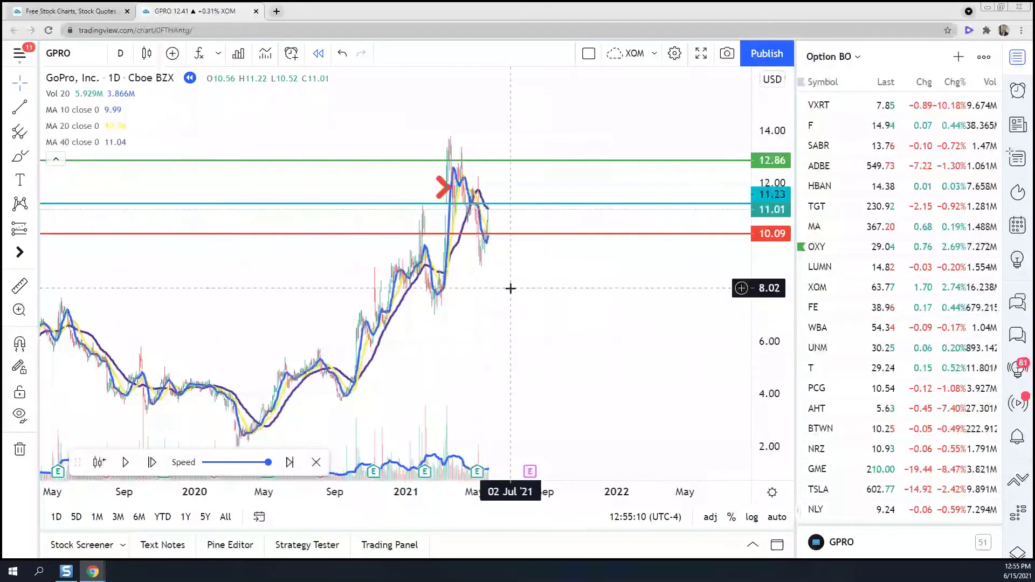
pyautogui.scroll(4, 505, 294)
pyautogui.scroll(3, 471, 323)
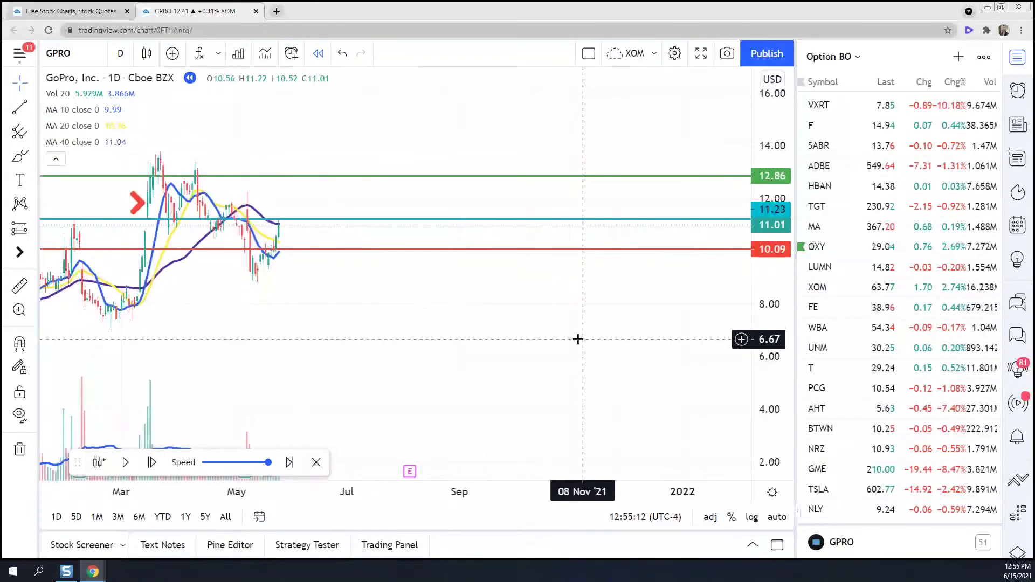
pyautogui.hscroll(-3, 578, 340)
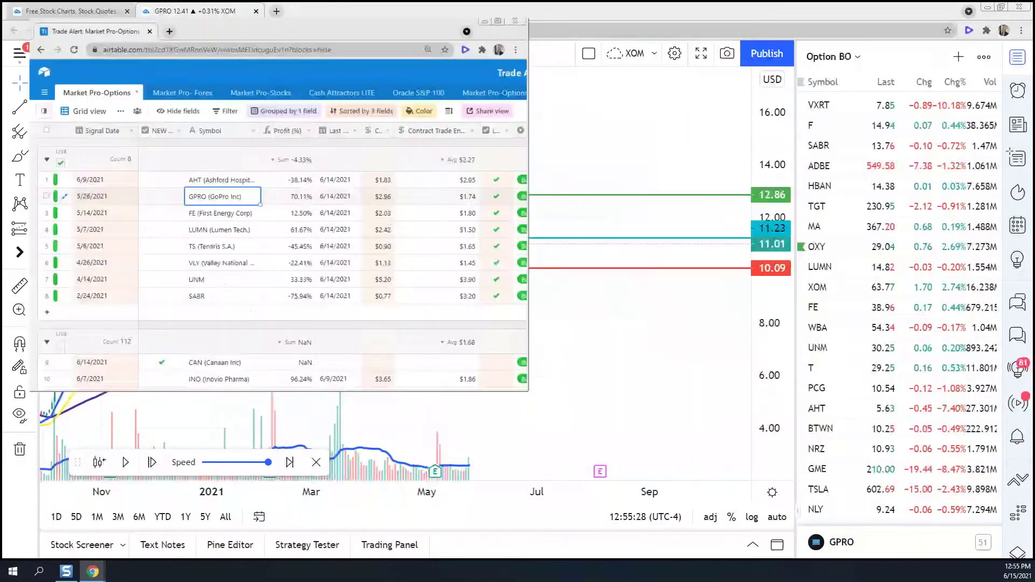
# Switch to the Trade Alert table and examine GPRO's stock price trigger, stop loss and profit target, selecting the three cells together
pyautogui.click(807, 185)
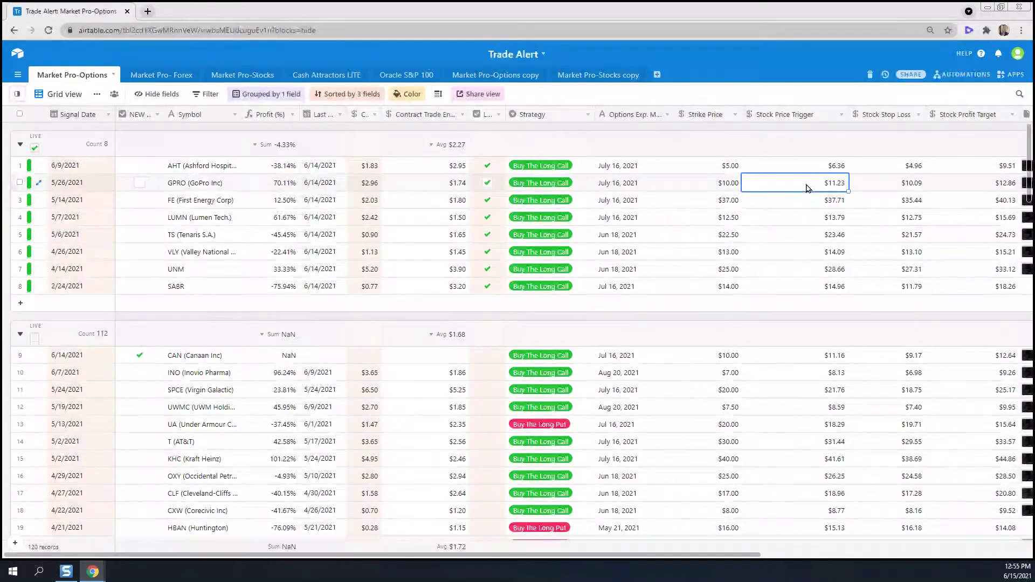
pyautogui.click(890, 187)
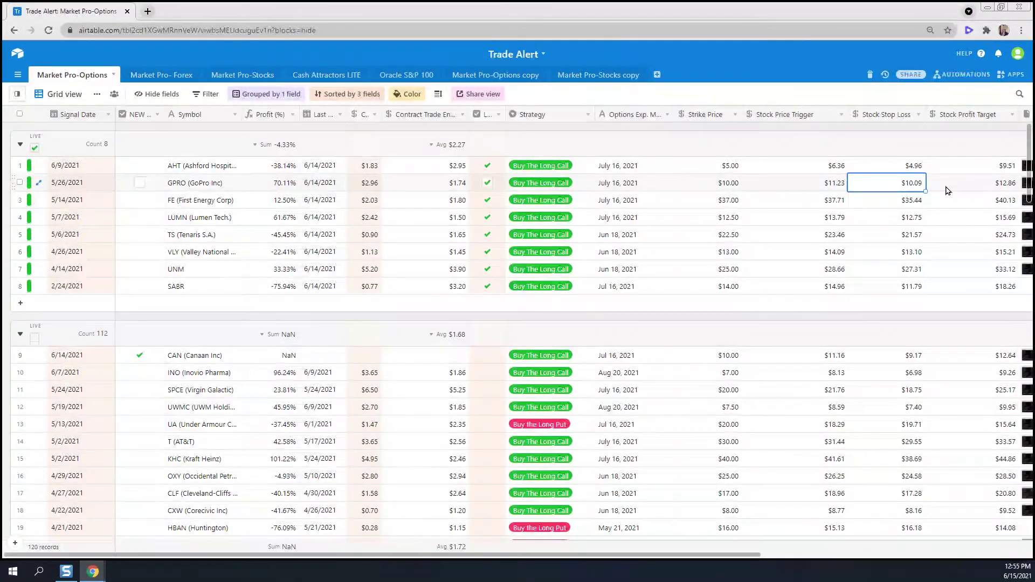
pyautogui.press('Right')
pyautogui.click(915, 189)
pyautogui.click(830, 186)
pyautogui.click(911, 187)
pyautogui.click(947, 187)
pyautogui.click(897, 190)
pyautogui.click(827, 186)
pyautogui.keyDown('shift'); pyautogui.click(917, 186); pyautogui.keyUp('shift')
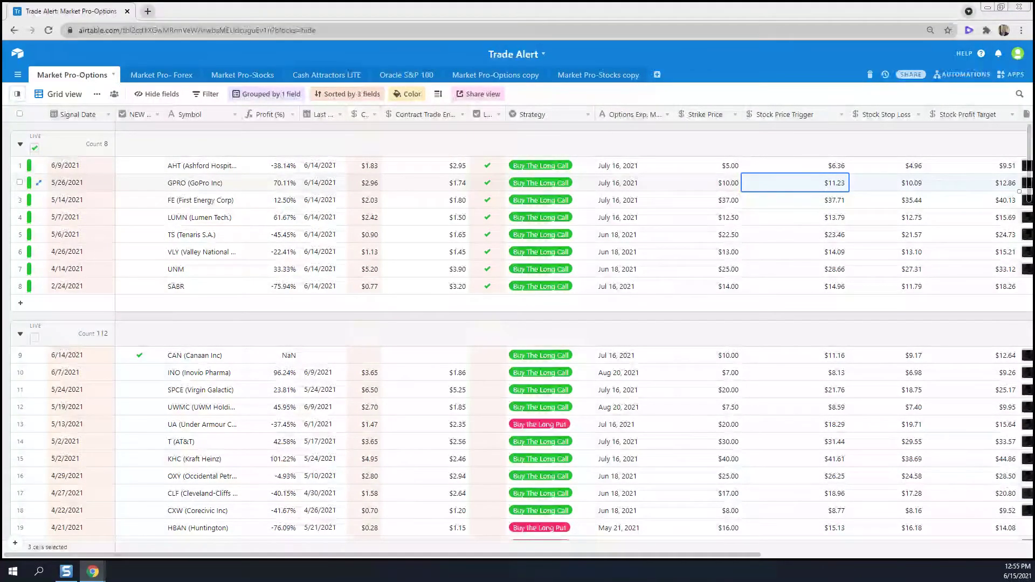
# Switch to the GPRO trade alert email, highlight its details from Symbol through Stock Profit Target, and return to the chart
pyautogui.hotkey('alt', 'Tab')
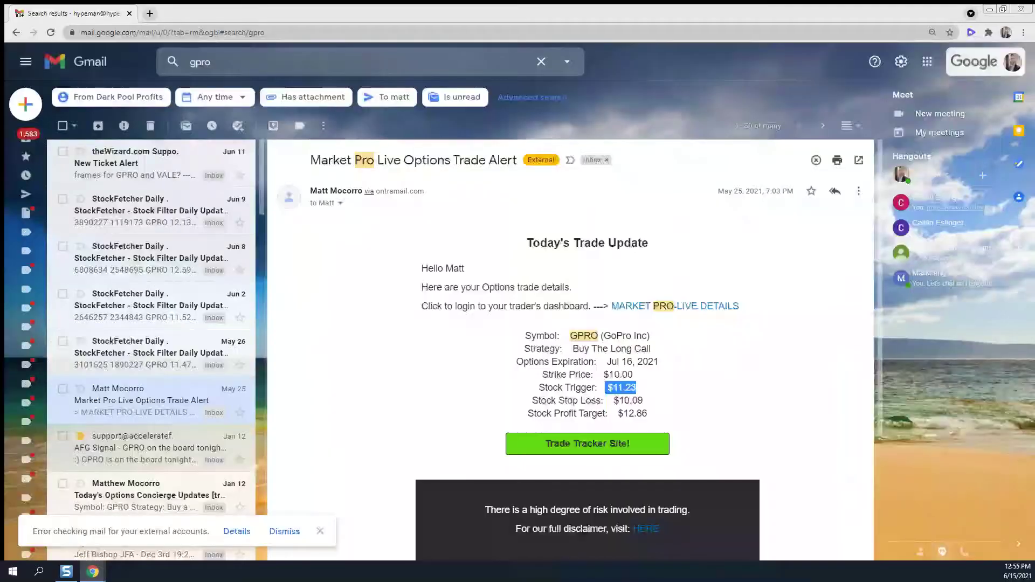
pyautogui.moveTo(645, 412); pyautogui.dragTo(506, 341)
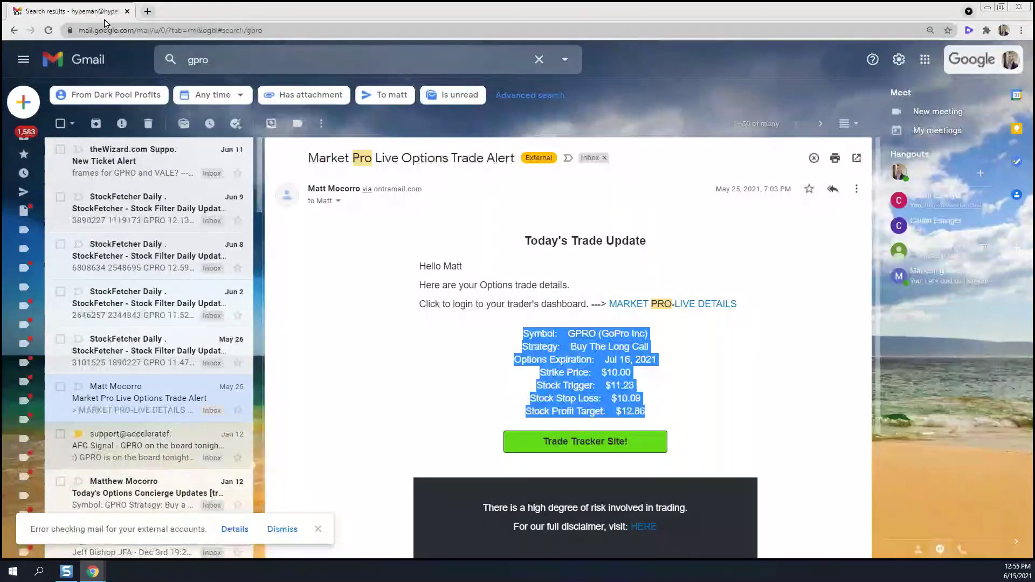
pyautogui.hotkey('alt', 'Tab')
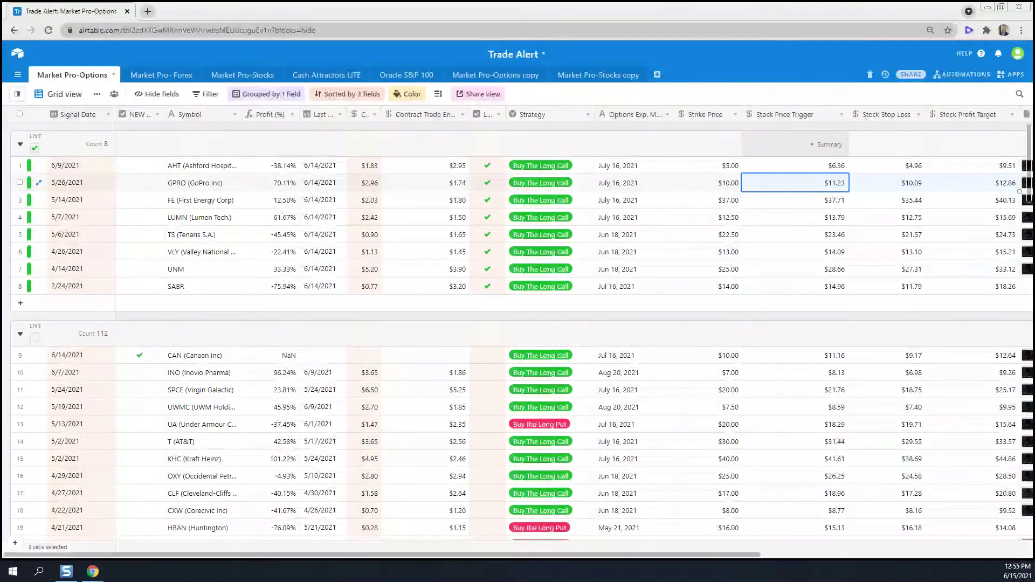
pyautogui.hotkey('alt', 'Tab')
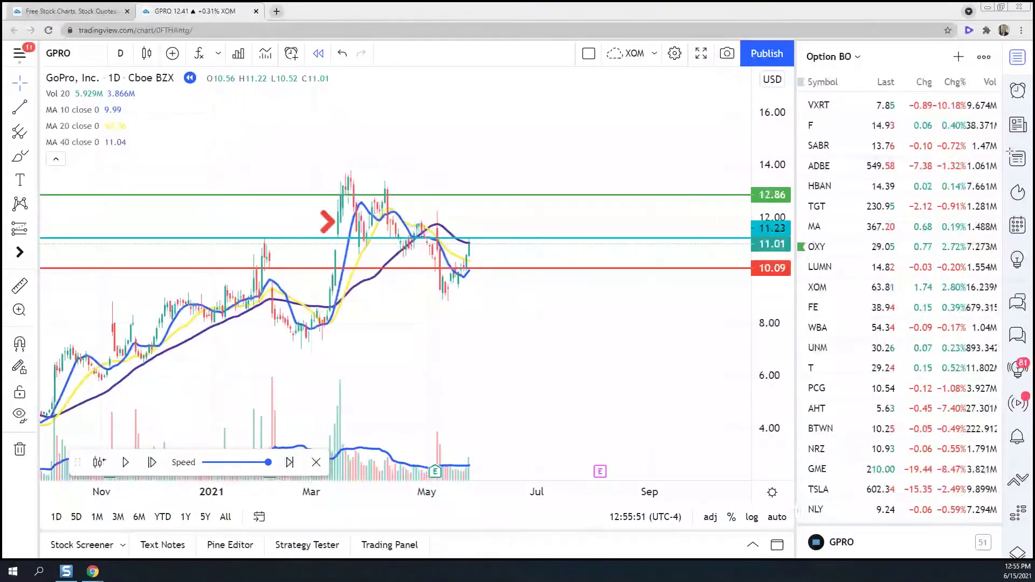
# Advance the GPRO replay one bar to 26 May 2021, and play it on to mid-June
pyautogui.click(152, 463)
pyautogui.scroll(2, 471, 330)
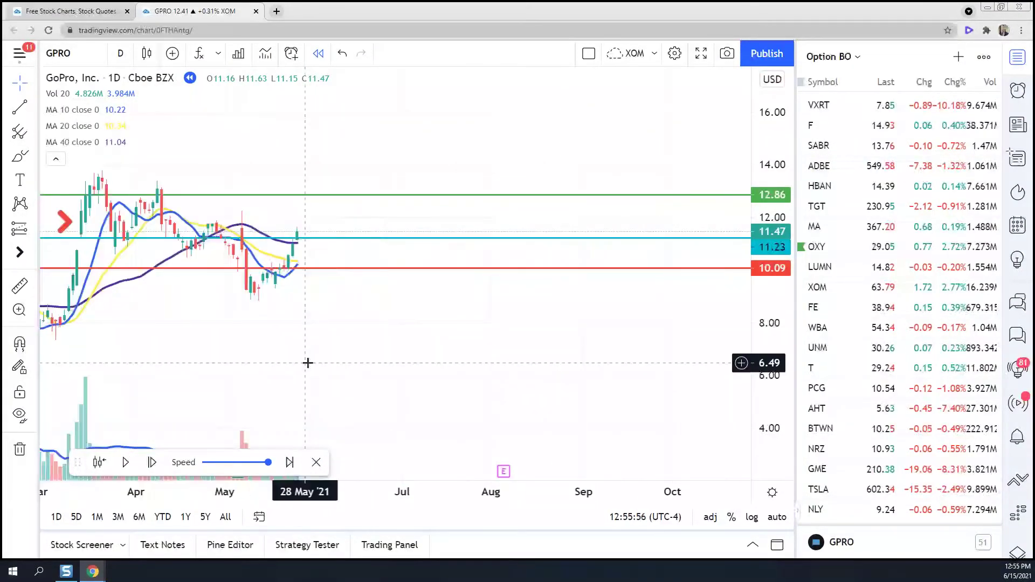
pyautogui.moveTo(307, 363); pyautogui.dragTo(439, 354)
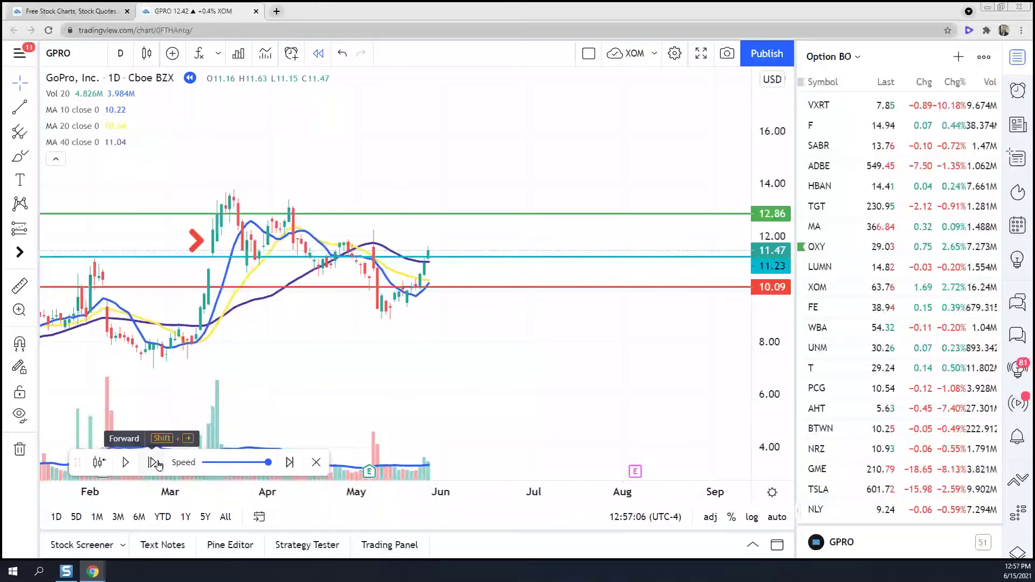
pyautogui.click(125, 463)
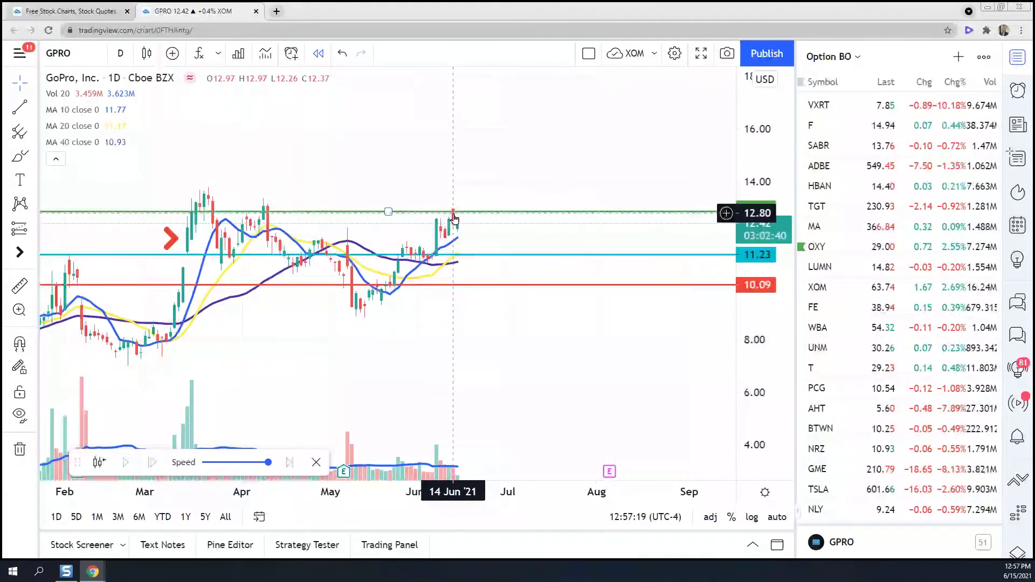
# Measure the GPRO price move from the 26 May candle at the trigger line to the 14 June high at the profit target line
pyautogui.scroll(2, 441, 400)
pyautogui.moveTo(442, 400); pyautogui.dragTo(601, 412)
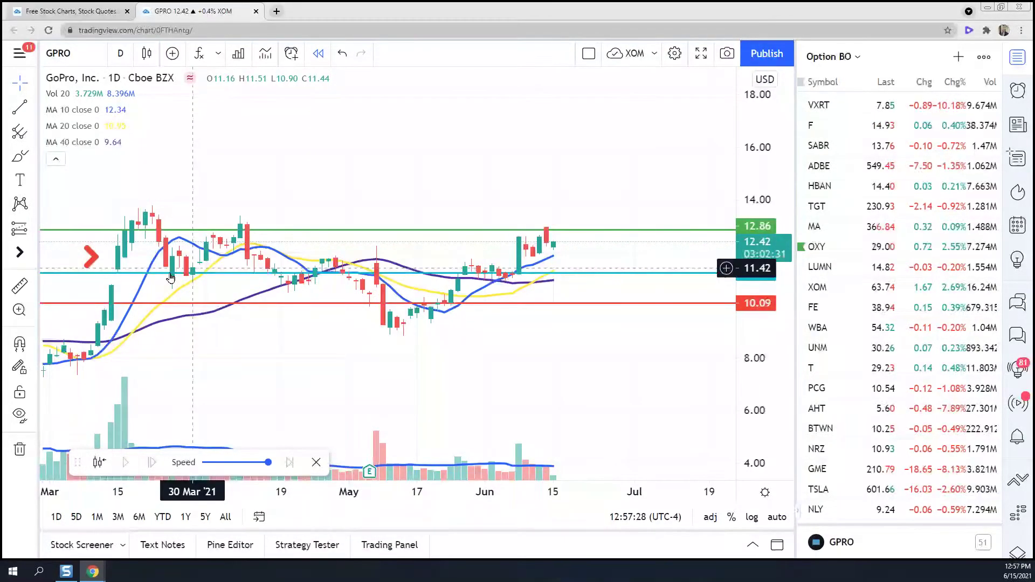
pyautogui.click(19, 285)
pyautogui.click(465, 273)
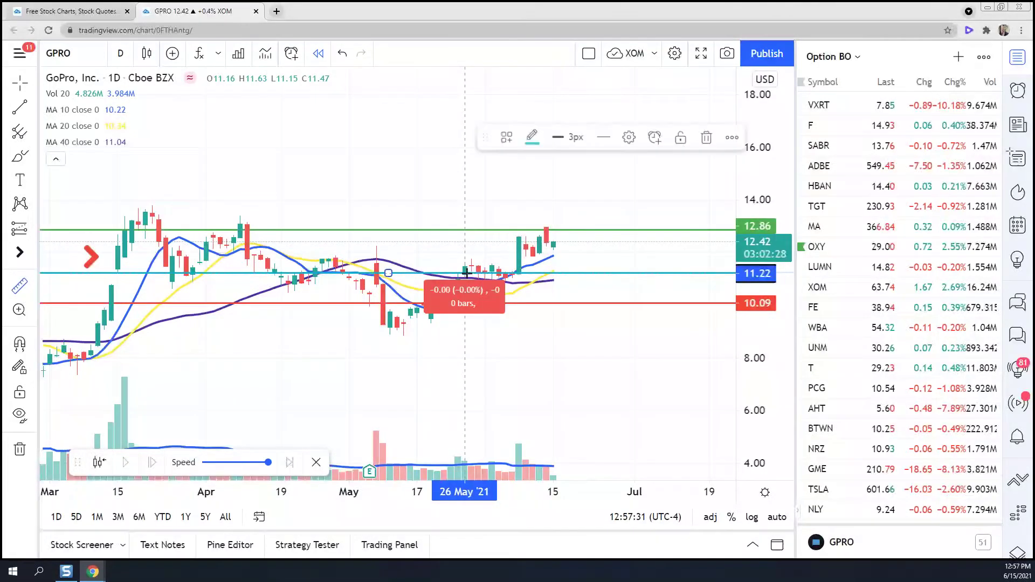
pyautogui.click(545, 230)
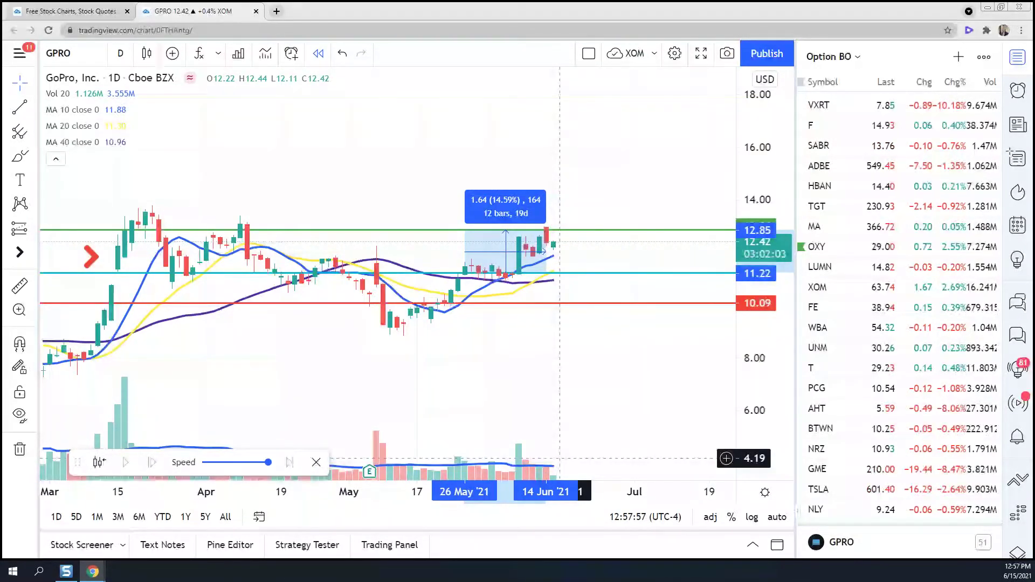
# Switch to the maximized Trade Alert table and examine GPRO's profit percentage, contract entry price and latest contract price
pyautogui.hotkey('alt', 'Tab')
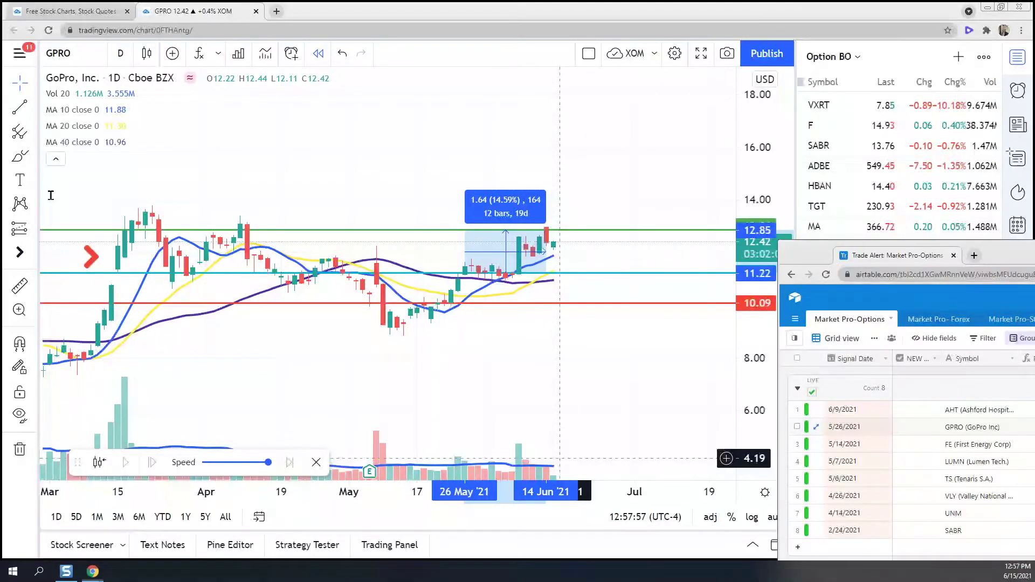
pyautogui.press('super+Up')
pyautogui.click(272, 184)
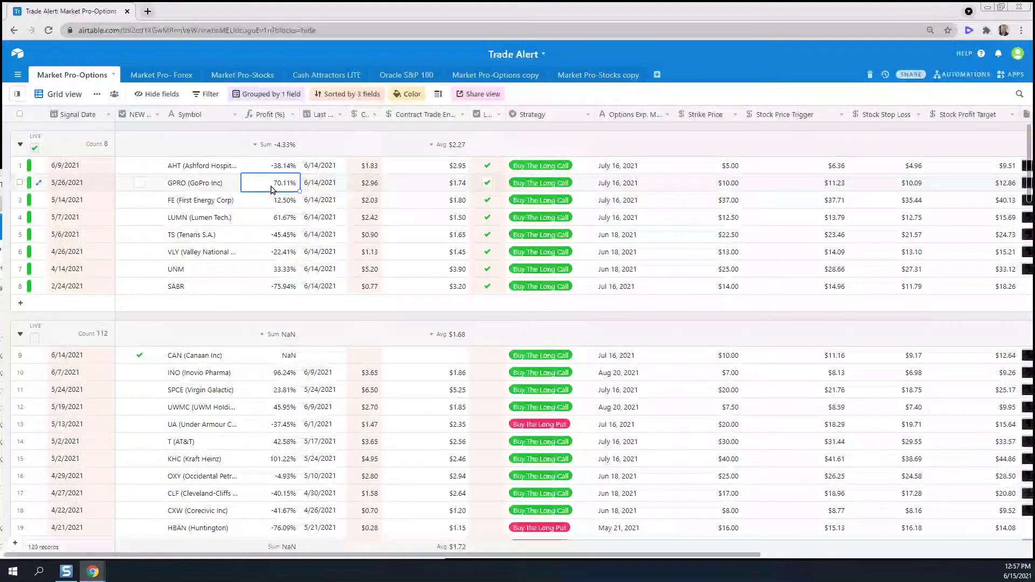
pyautogui.click(445, 186)
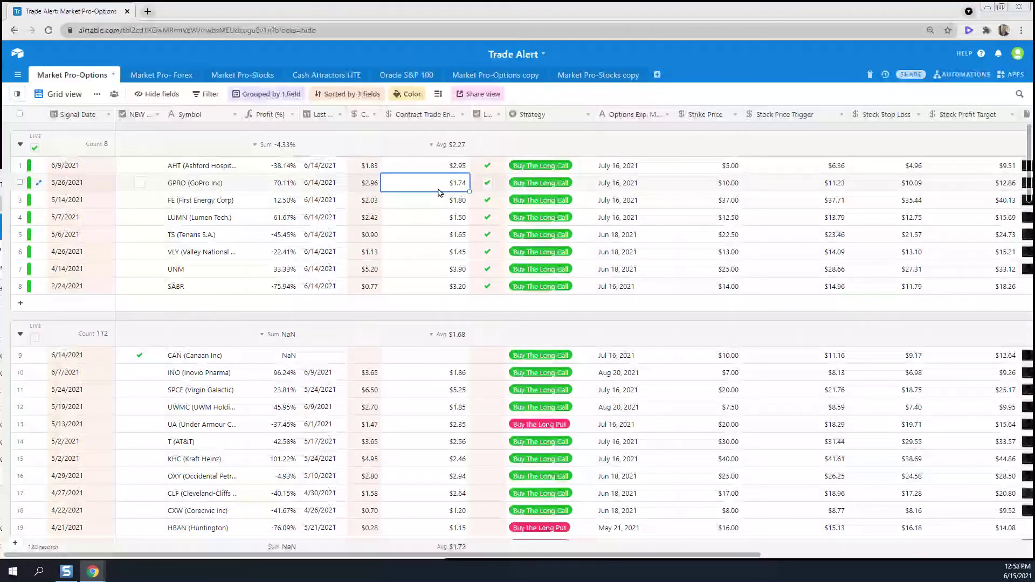
pyautogui.click(368, 187)
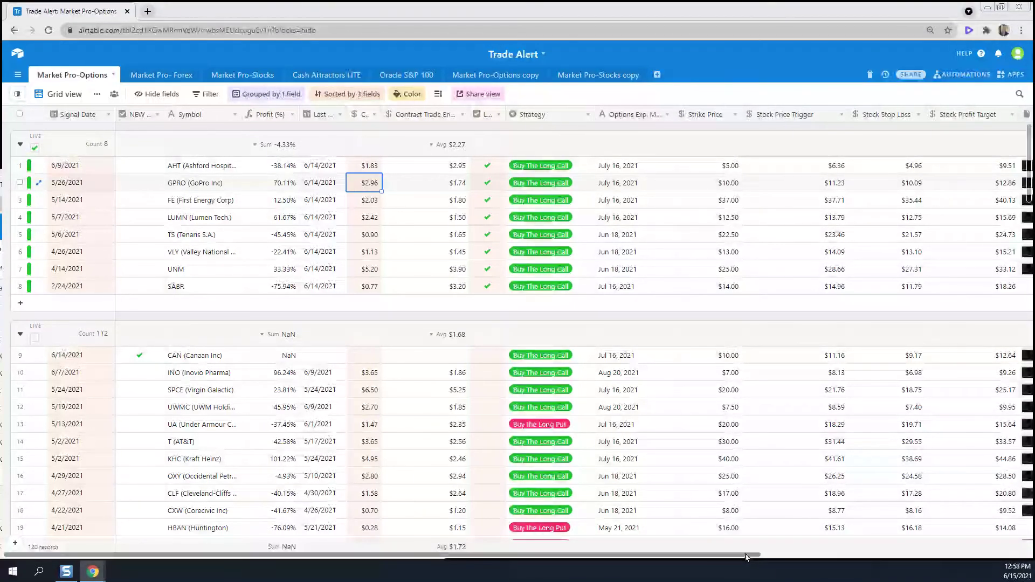
# Open the Final Ticket attachment of the 5/14/2021 record, showing the filled GPRO sell order
pyautogui.click(811, 556)
pyautogui.click(898, 205)
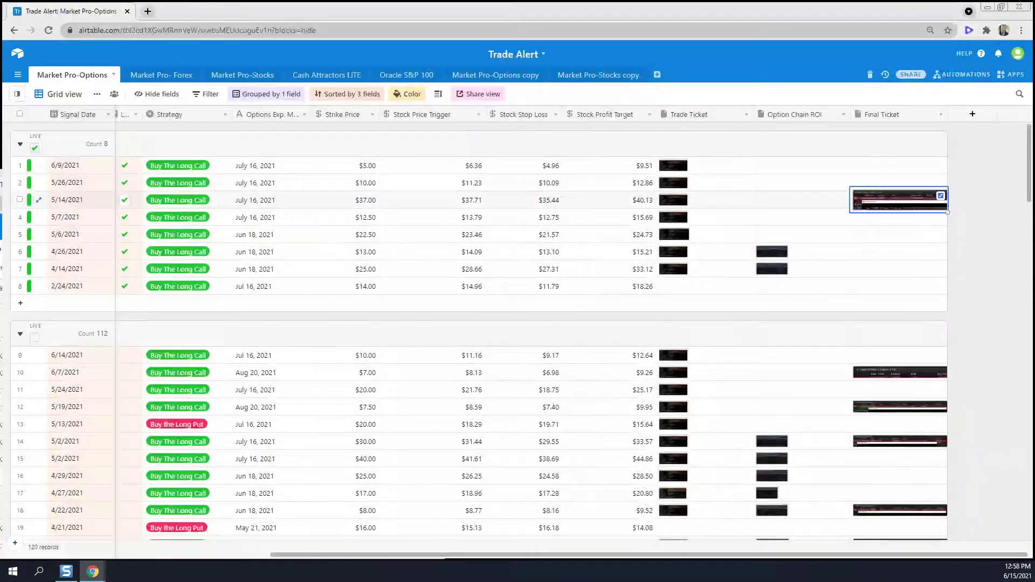
pyautogui.click(897, 204)
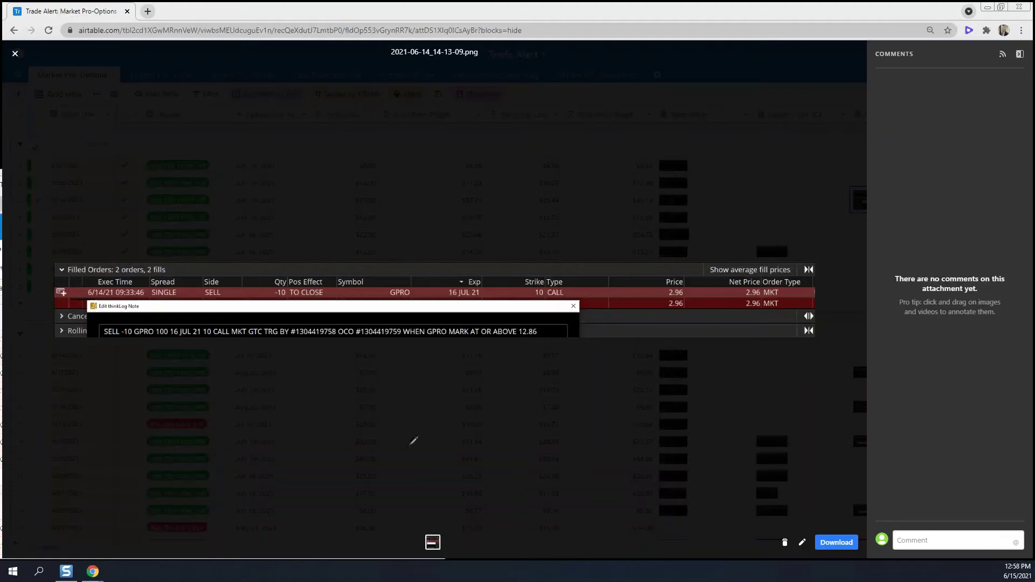
# Underline the ticket's execution time, 2.96 price and order note, circle OCO and mark the 12.86 condition, then clear the marks and close the attachment
pyautogui.moveTo(85, 297); pyautogui.dragTo(143, 296)
pyautogui.moveTo(656, 303); pyautogui.dragTo(690, 302)
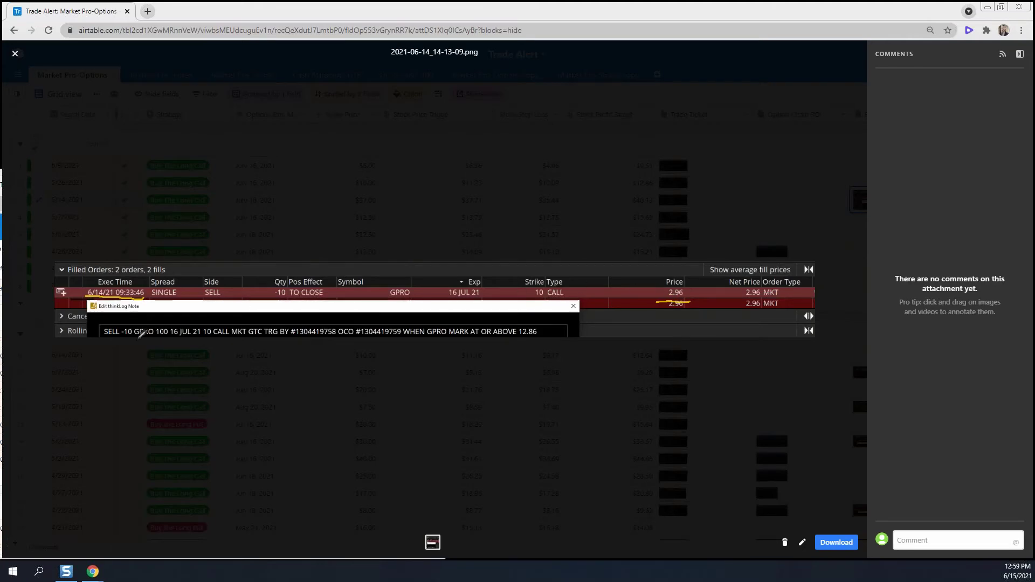
pyautogui.moveTo(96, 340); pyautogui.dragTo(545, 339)
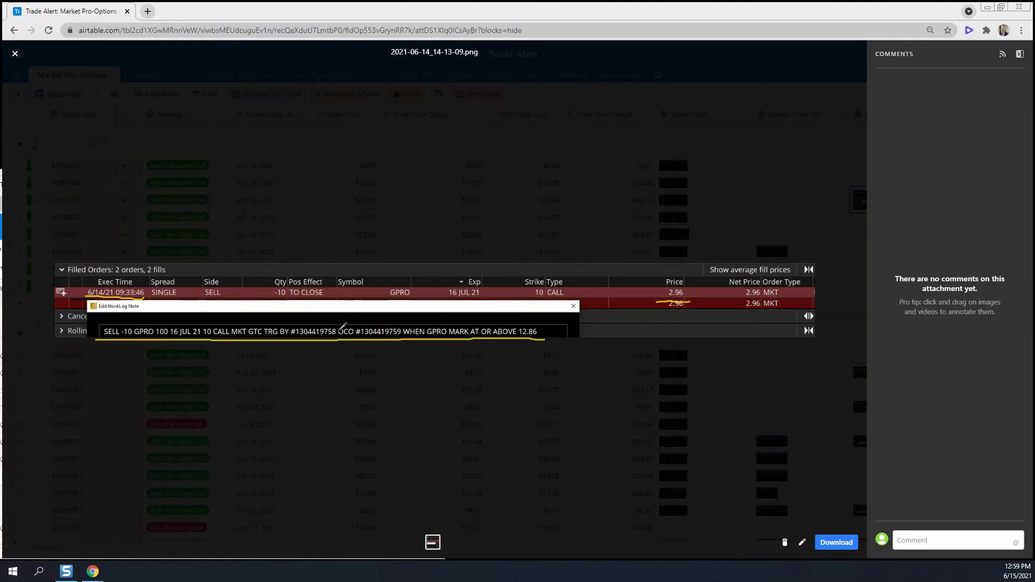
pyautogui.moveTo(345, 339)
pyautogui.mouseDown()
pyautogui.moveTo(360, 328)
pyautogui.moveTo(341, 313)
pyautogui.moveTo(333, 331)
pyautogui.moveTo(341, 337)
pyautogui.mouseUp()
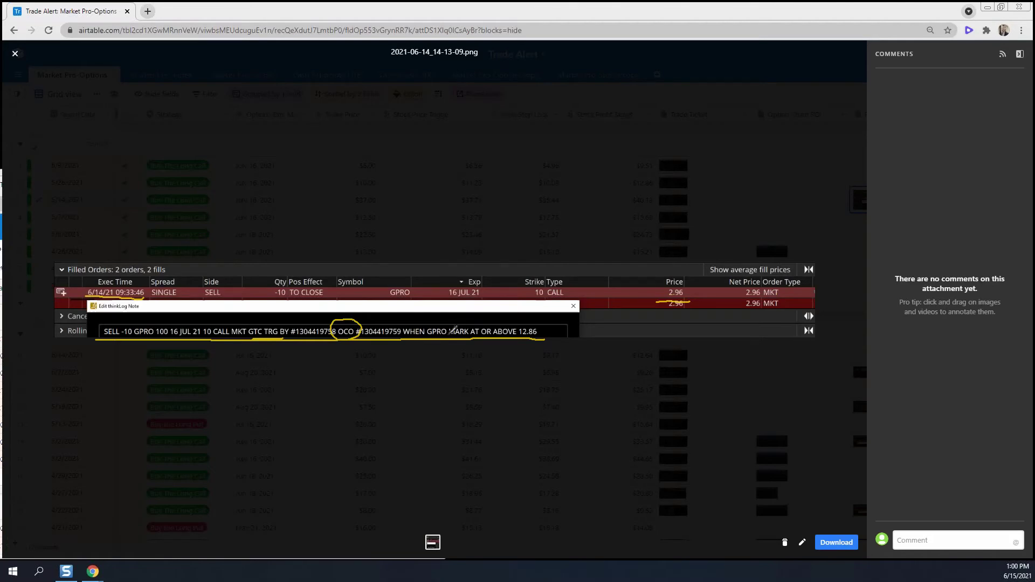
pyautogui.moveTo(560, 327); pyautogui.dragTo(544, 331)
pyautogui.click(541, 409)
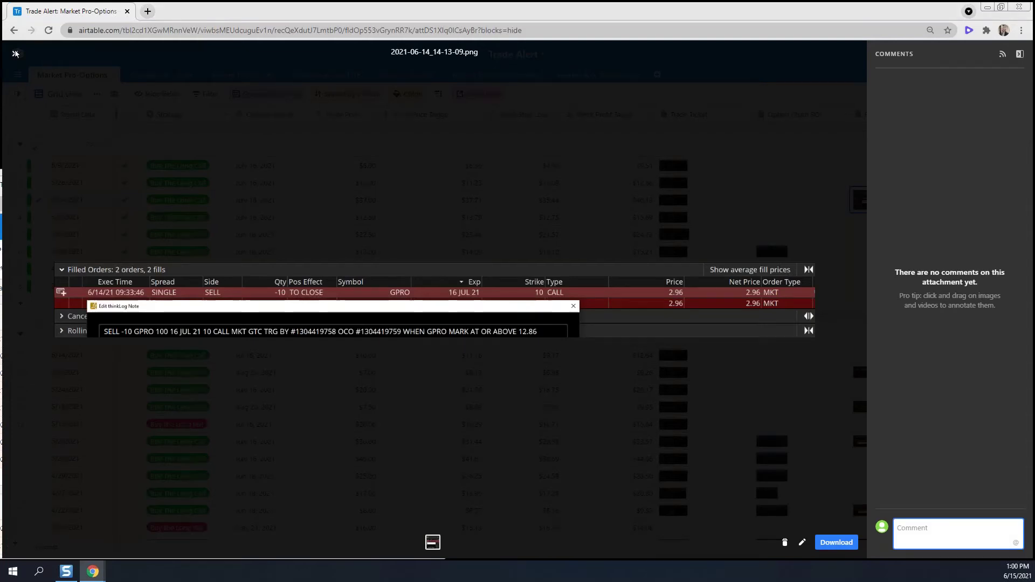
pyautogui.click(198, 220)
pyautogui.click(674, 200)
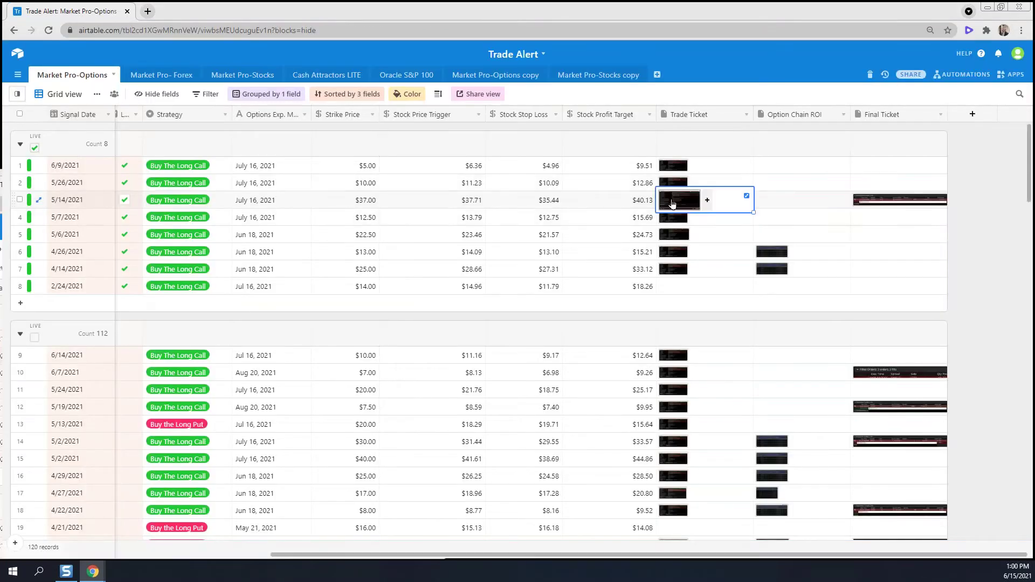
pyautogui.click(675, 200)
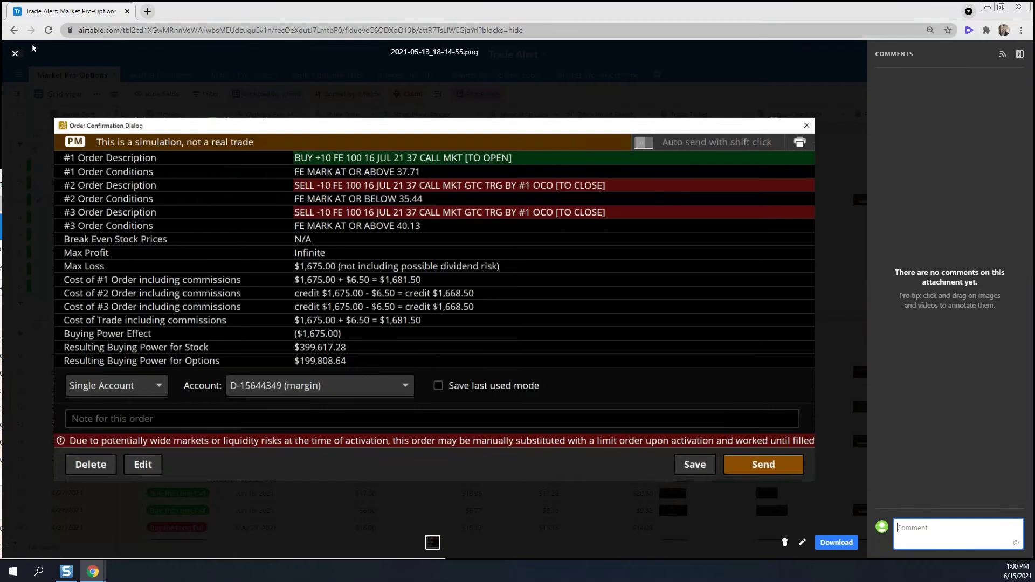
pyautogui.click(15, 53)
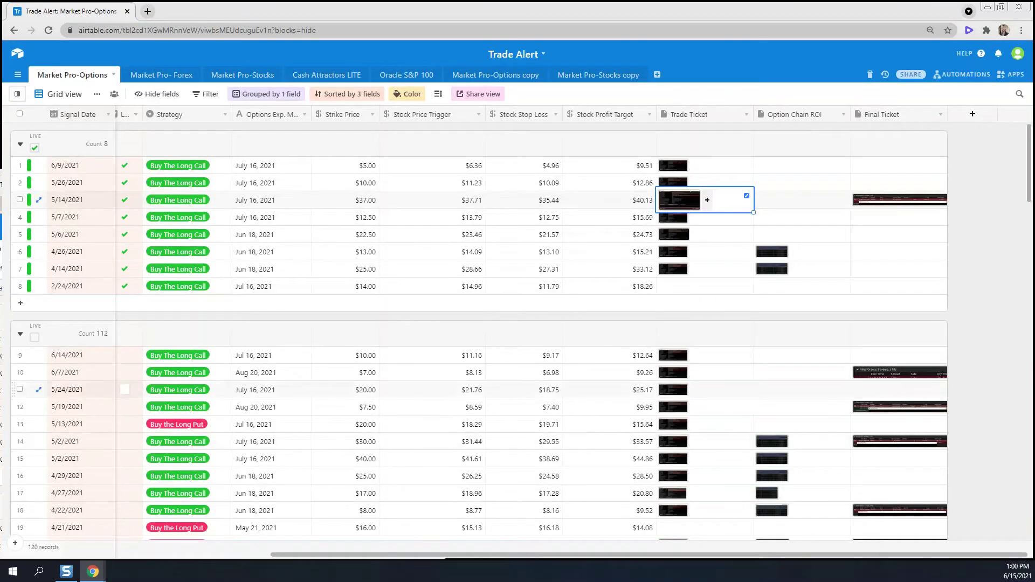
# Open the 5/26/2021 GPRO trade ticket, underline its file name, bracket the buy order, and mark its strike, conditions and 11.23 trigger
pyautogui.click(679, 183)
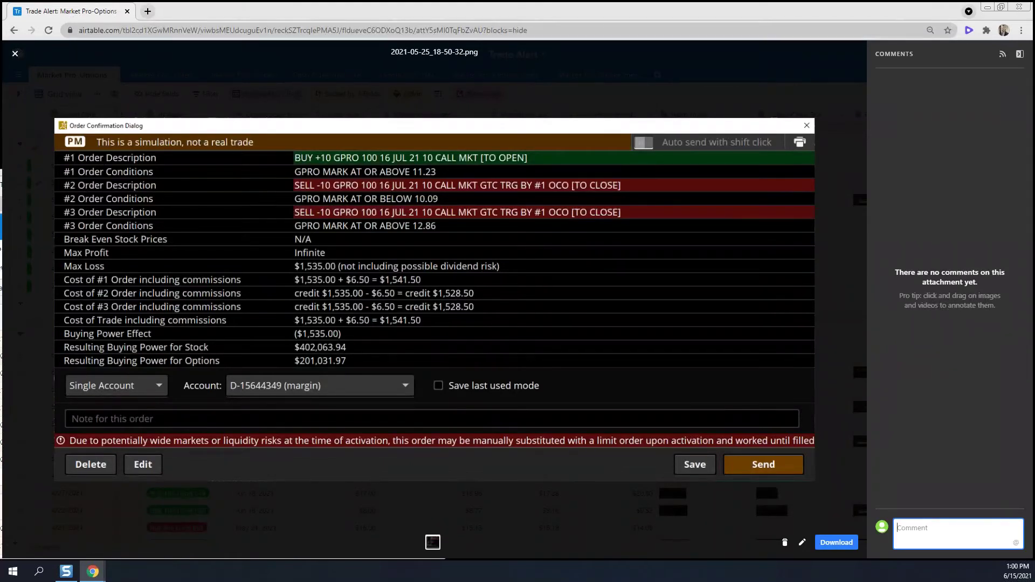
pyautogui.click(265, 198)
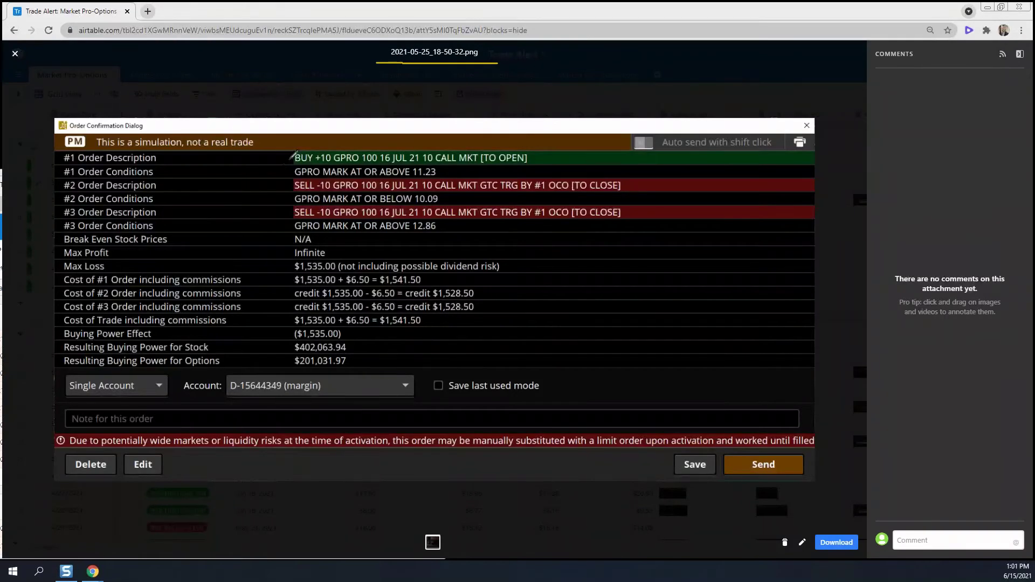
pyautogui.moveTo(296, 149)
pyautogui.mouseDown()
pyautogui.moveTo(285, 162)
pyautogui.moveTo(292, 178)
pyautogui.mouseUp()
pyautogui.moveTo(423, 162); pyautogui.dragTo(431, 162)
pyautogui.moveTo(95, 177); pyautogui.dragTo(152, 176)
pyautogui.moveTo(472, 171); pyautogui.dragTo(444, 174)
# Draw arrows to both sell orders, underline the 10.09 stop, lengthen the arrow at 11.23, and sketch a large rising arrow beside the orders
pyautogui.moveTo(237, 183)
pyautogui.mouseDown()
pyautogui.moveTo(283, 187)
pyautogui.moveTo(276, 216)
pyautogui.mouseUp()
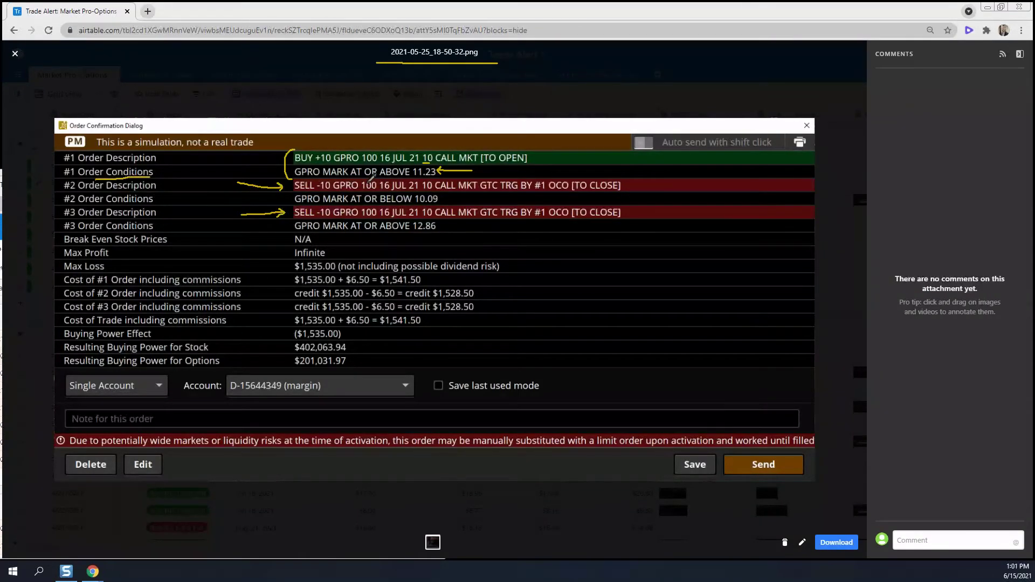
pyautogui.moveTo(414, 206); pyautogui.dragTo(438, 204)
pyautogui.moveTo(476, 168); pyautogui.dragTo(555, 173)
pyautogui.moveTo(662, 345)
pyautogui.mouseDown()
pyautogui.moveTo(748, 250)
pyautogui.moveTo(692, 210)
pyautogui.mouseUp()
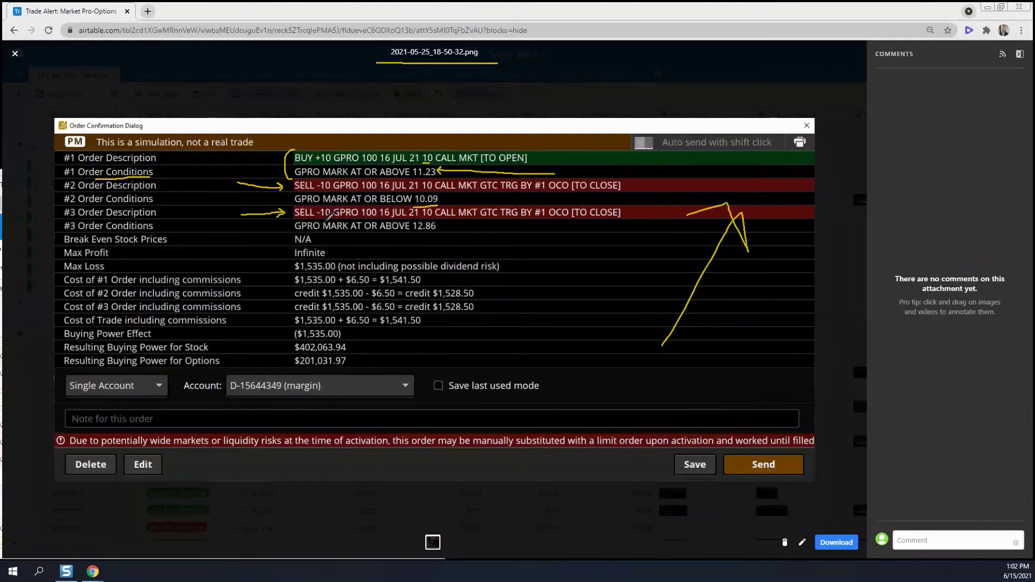
# Underline the 12.86 condition and mark the third order on the GPRO ticket, clear all the marks and close the attachment
pyautogui.moveTo(410, 234); pyautogui.dragTo(451, 236)
pyautogui.moveTo(689, 214)
pyautogui.mouseDown()
pyautogui.moveTo(620, 216)
pyautogui.moveTo(627, 221)
pyautogui.mouseUp()
pyautogui.moveTo(284, 233); pyautogui.dragTo(315, 233)
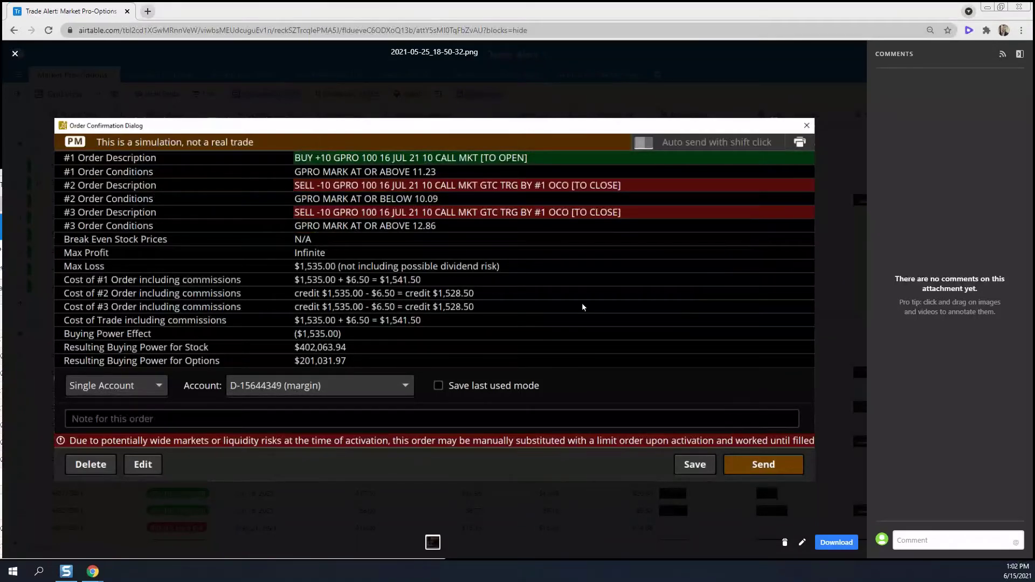
pyautogui.click(951, 540)
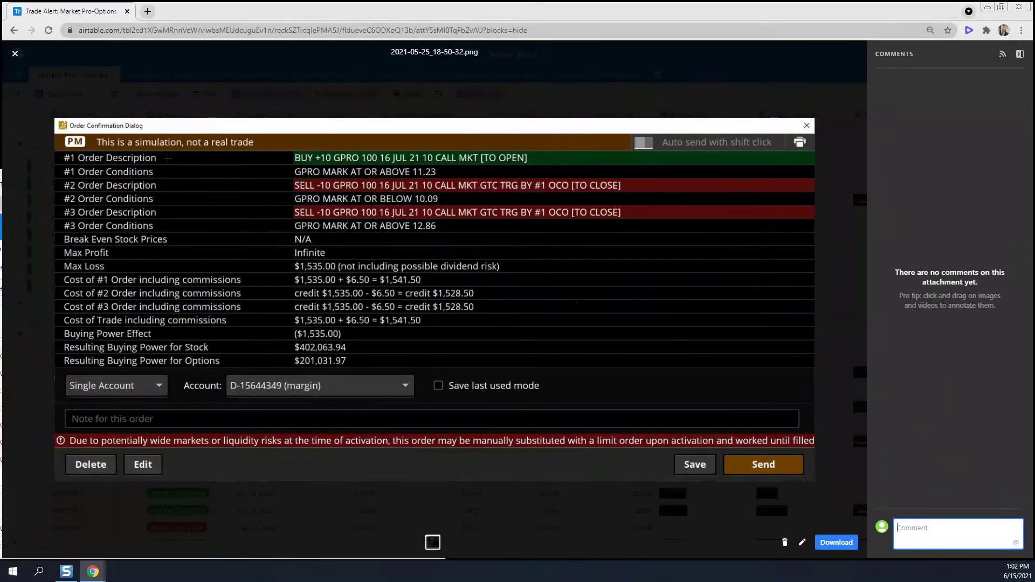
pyautogui.click(16, 55)
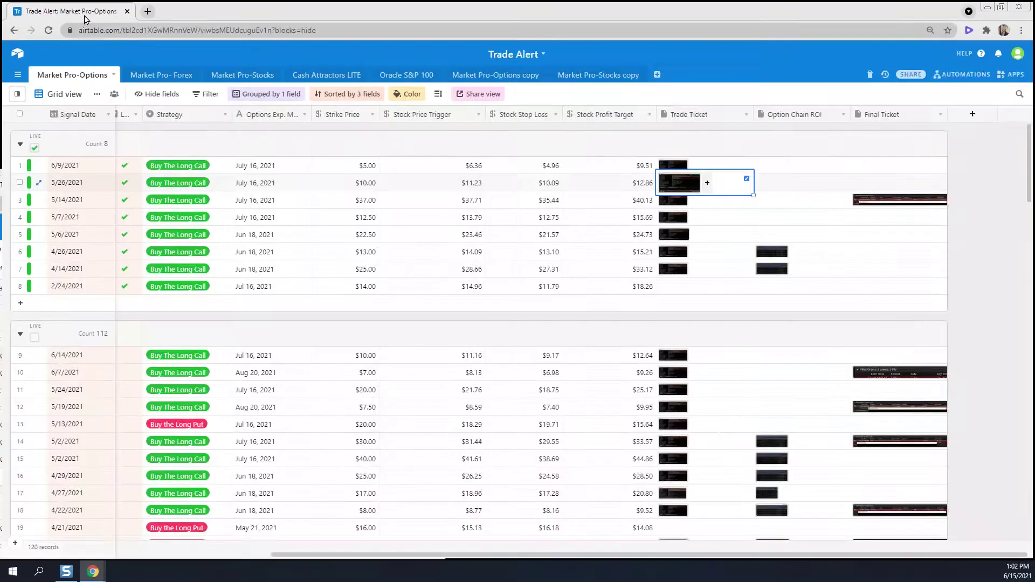
# Switch to the GPRO daily chart in TradingView and clear the price range measurement
pyautogui.hotkey('alt', 'Tab')
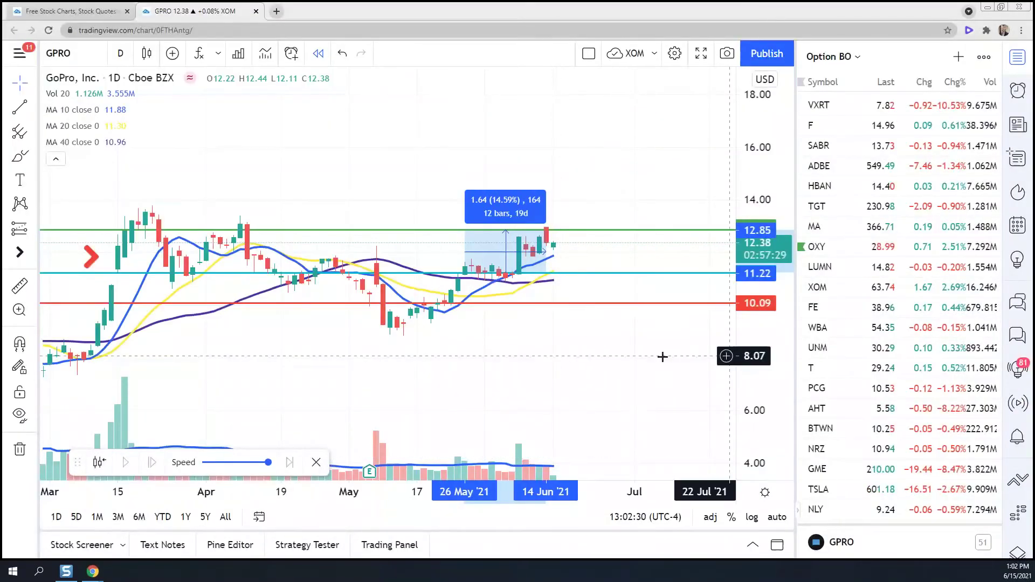
pyautogui.click(592, 348)
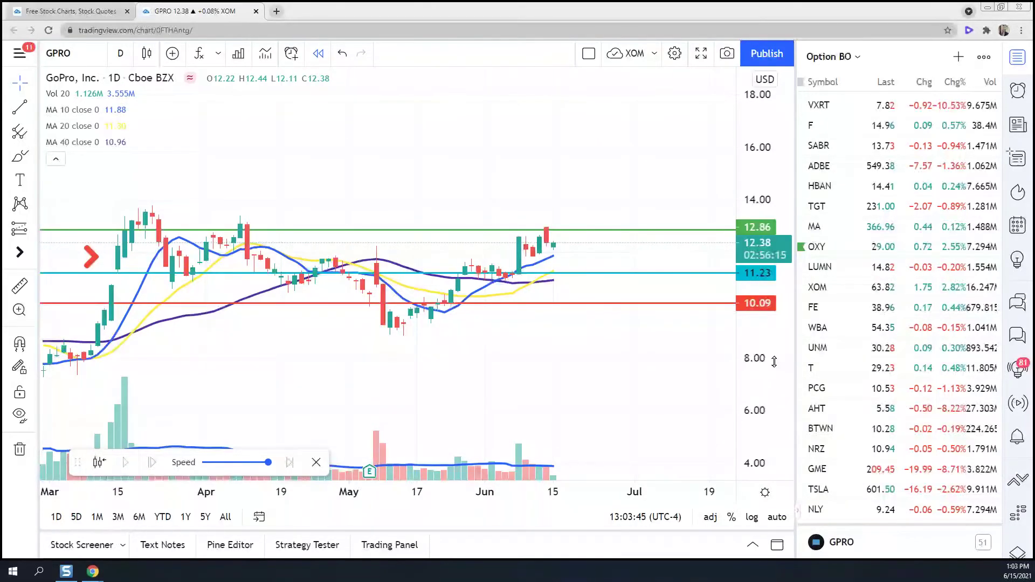
pyautogui.scroll(-2, 774, 367)
pyautogui.hscroll(3, 431, 345)
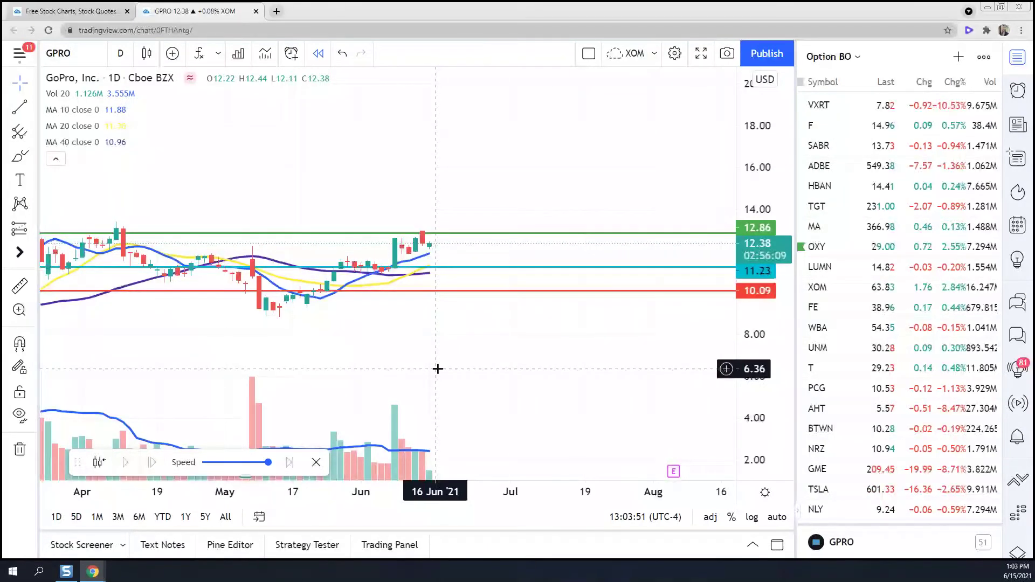
# Create a new watchlist named 06152021
pyautogui.click(959, 58)
pyautogui.click(777, 93)
pyautogui.click(854, 57)
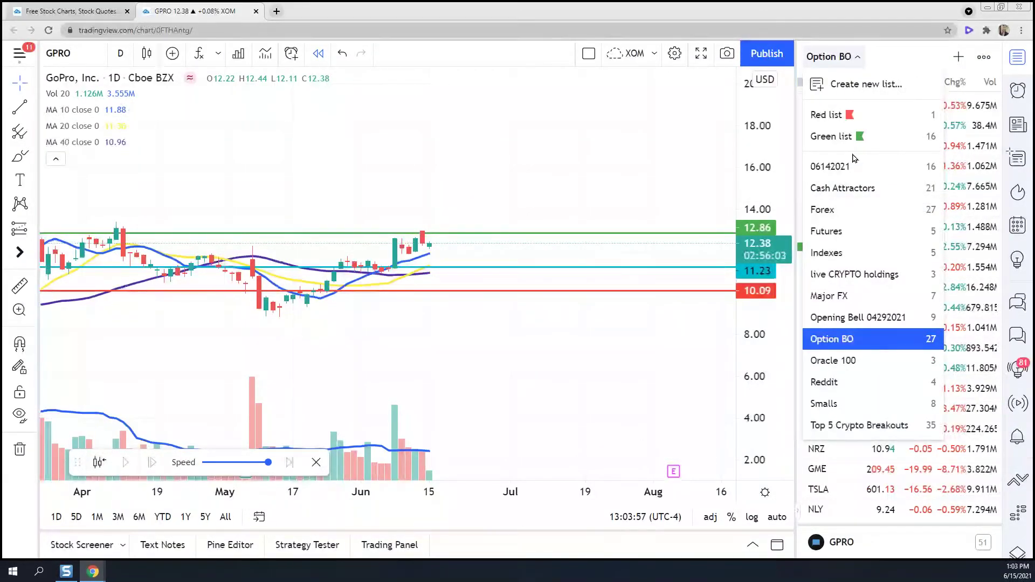
pyautogui.click(847, 87)
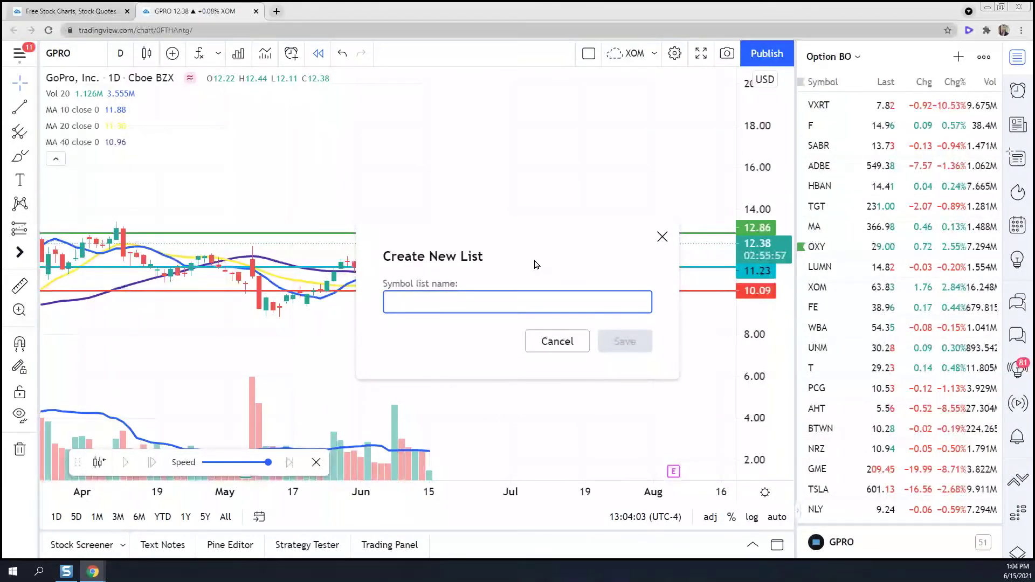
pyautogui.write('061520')
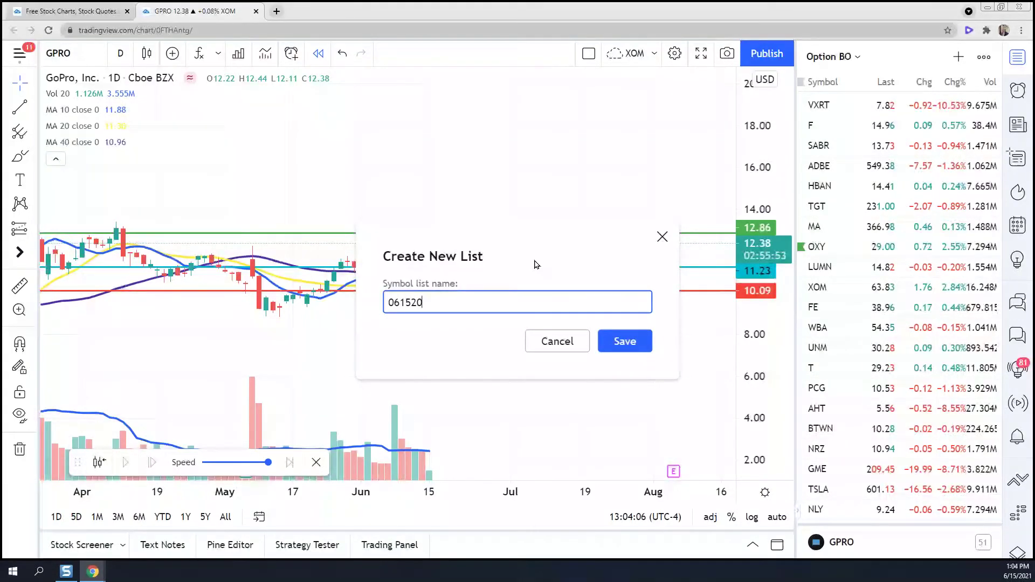
pyautogui.write('21')
pyautogui.press('Return')
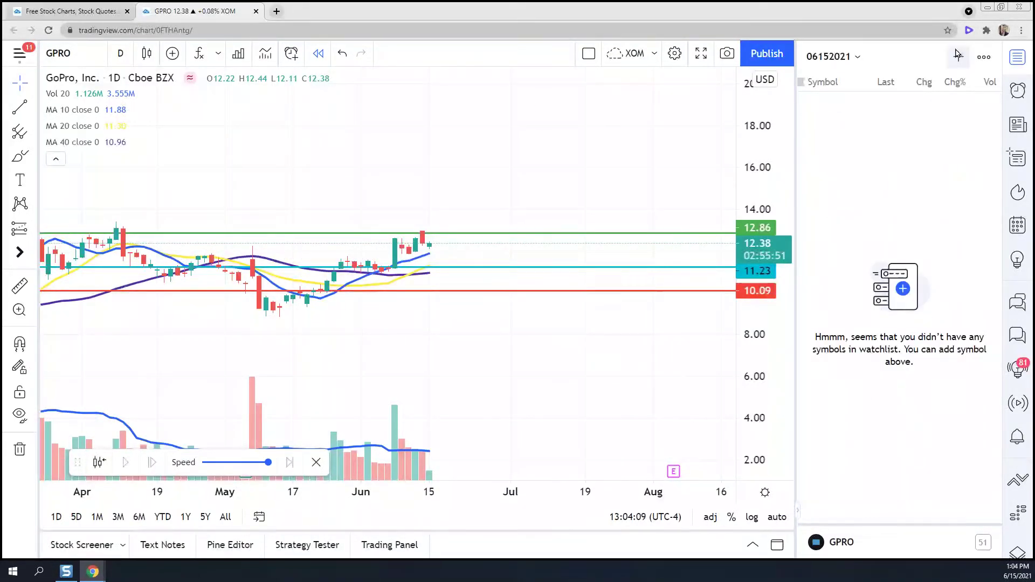
# Add the symbols SPY, DKNG, CIEN and QQQ to the 06152021 watchlist
pyautogui.click(956, 56)
pyautogui.write('S')
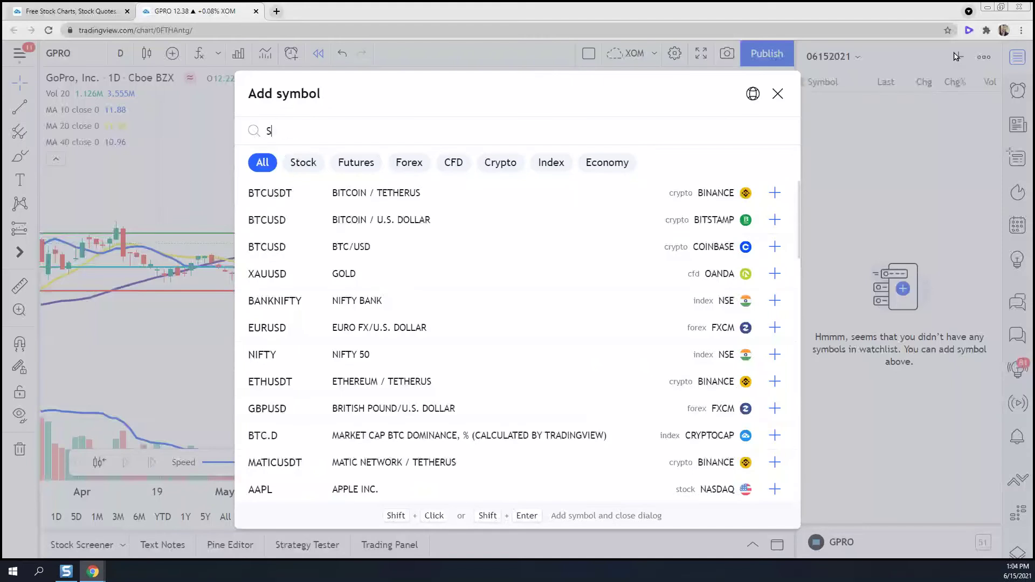
pyautogui.write('PY')
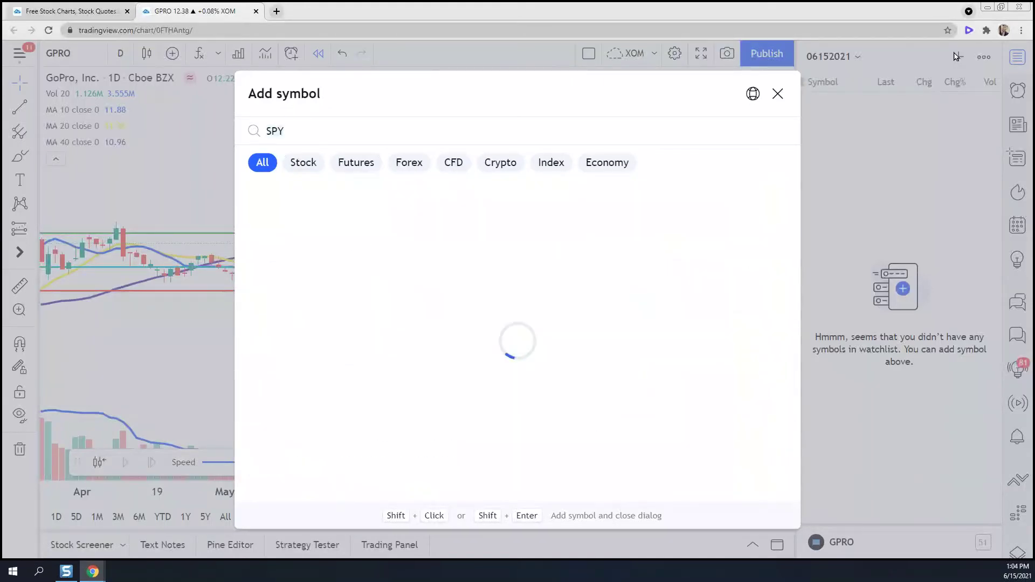
pyautogui.press('Return')
pyautogui.write('DK')
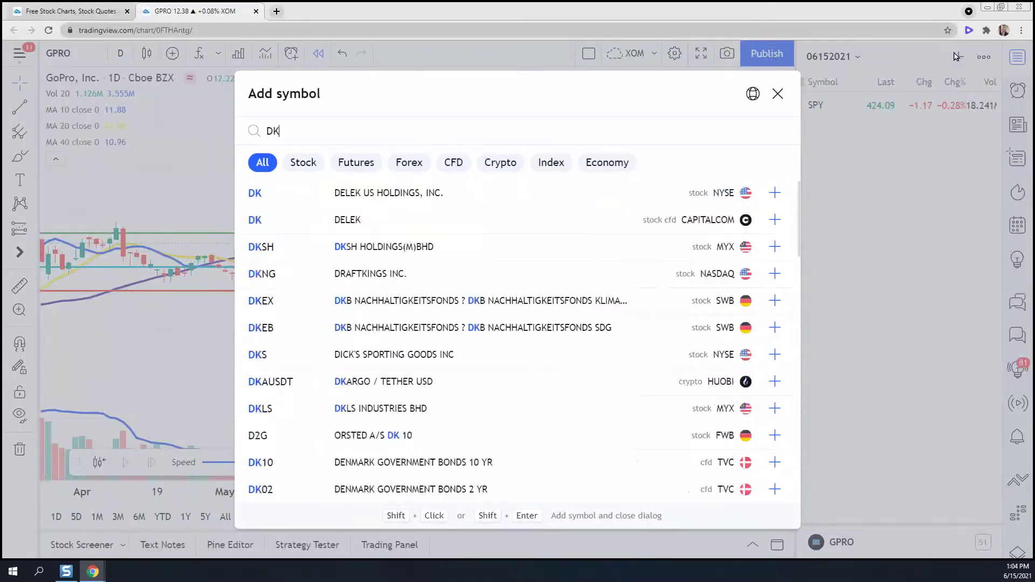
pyautogui.write('NG')
pyautogui.press('Return')
pyautogui.write('CIEN')
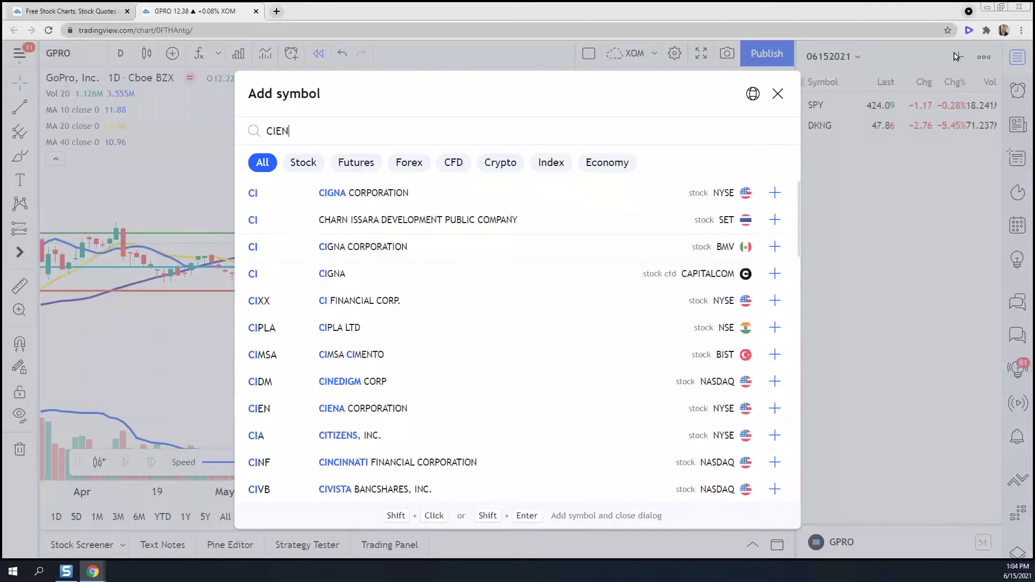
pyautogui.press('Return')
pyautogui.write('QQQ')
pyautogui.press('Return')
# Add Kraken's ETHUSD and Facebook's FB to the 06152021 watchlist
pyautogui.write('ETH')
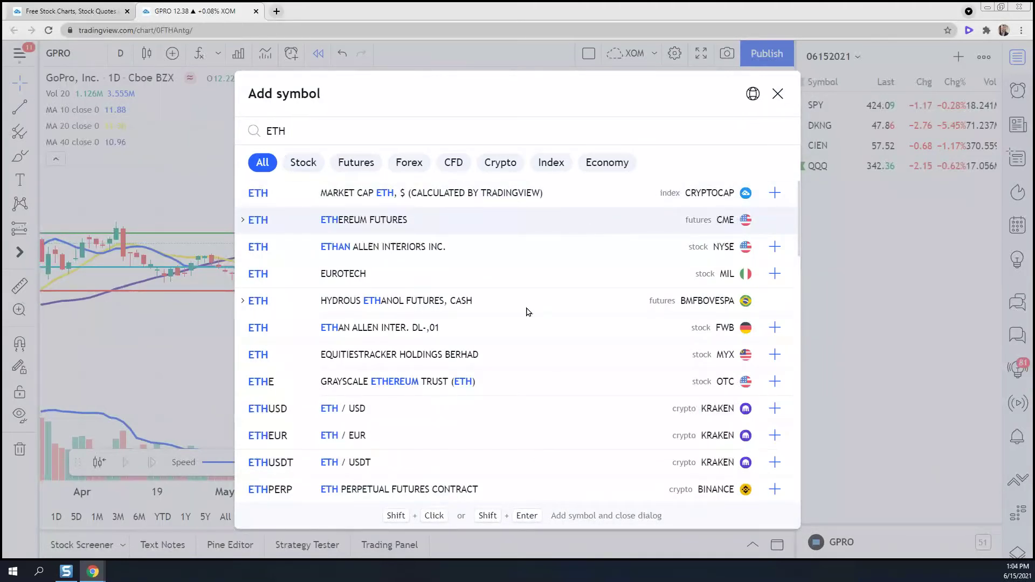
pyautogui.click(487, 411)
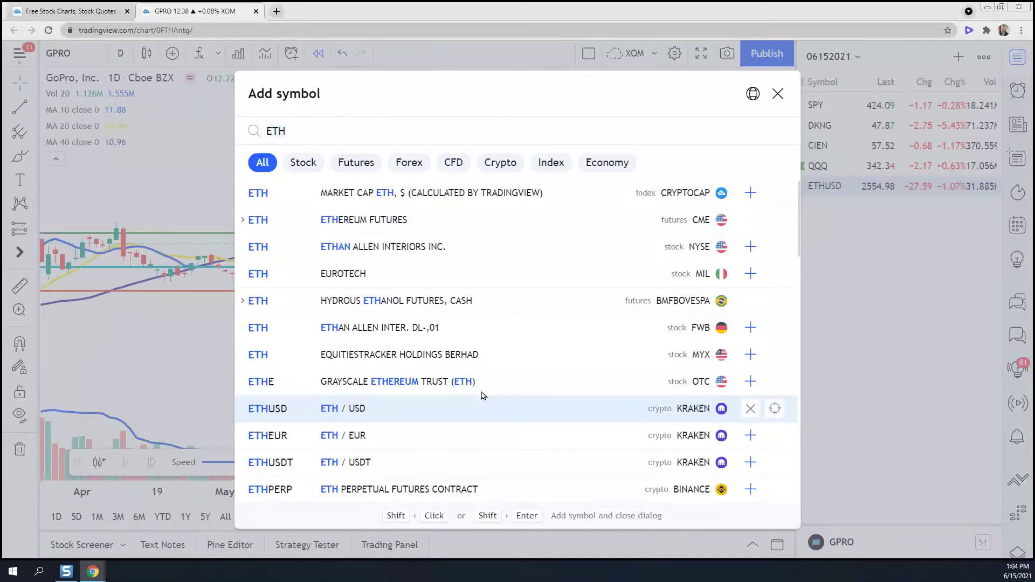
pyautogui.press('BackSpace')
pyautogui.press('BackSpace')
pyautogui.press('BackSpace')
pyautogui.write('FB')
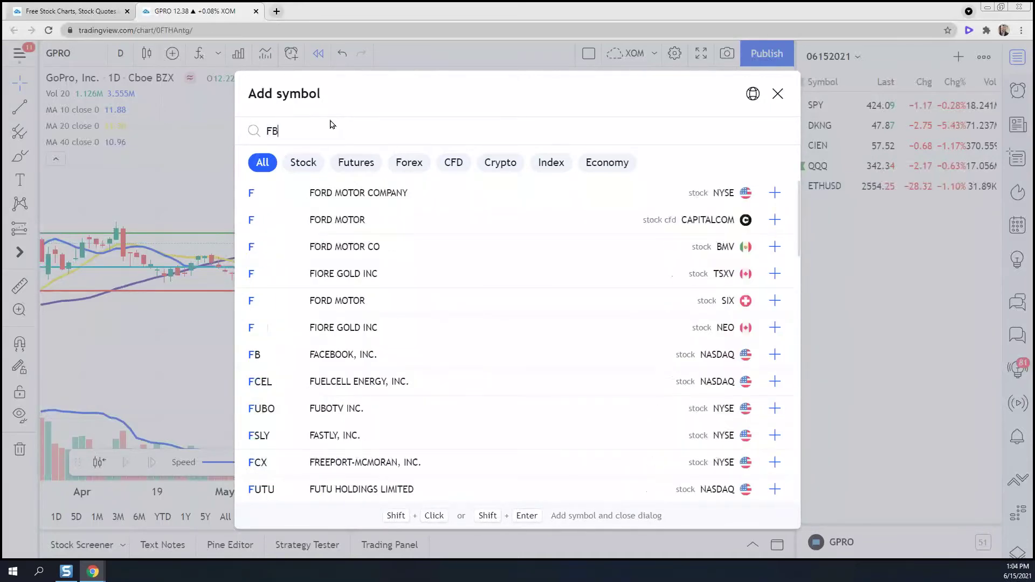
pyautogui.press('Return')
# Add AHT and ATOS to the 06152021 watchlist
pyautogui.press('BackSpace')
pyautogui.press('BackSpace')
pyautogui.write('A')
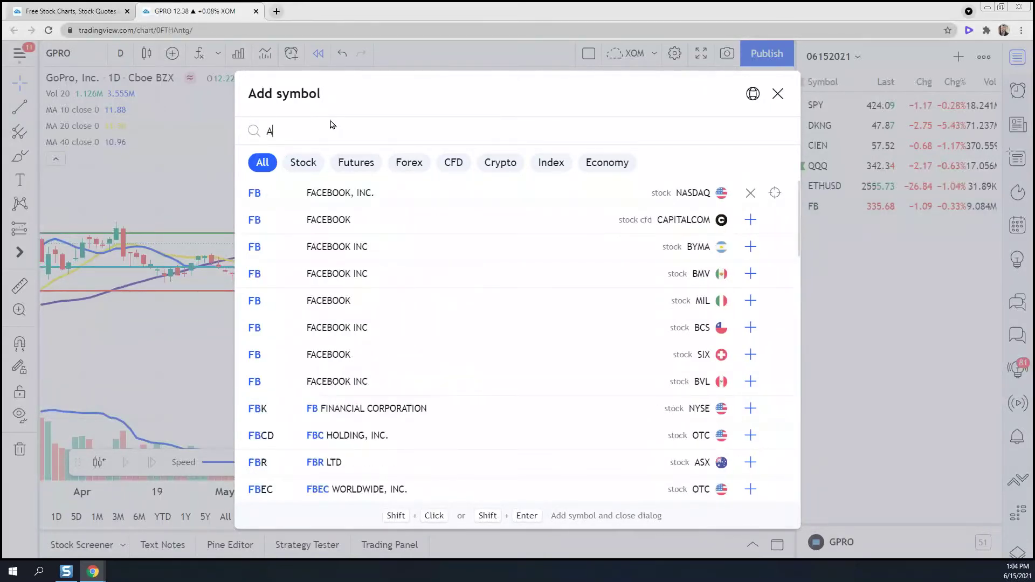
pyautogui.write('HT')
pyautogui.press('Return')
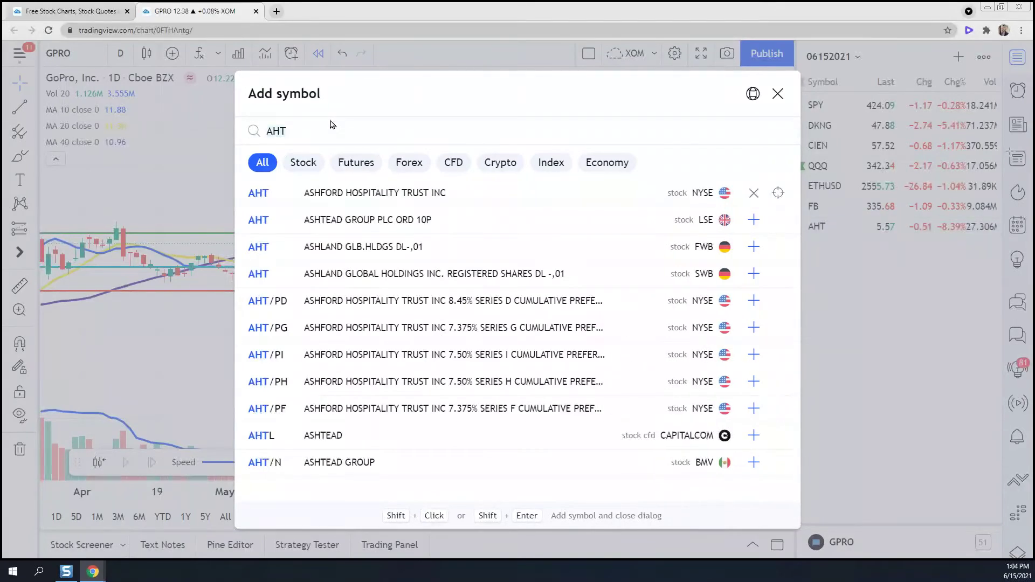
pyautogui.press('BackSpace')
pyautogui.press('BackSpace')
pyautogui.write('TOS')
pyautogui.press('Return')
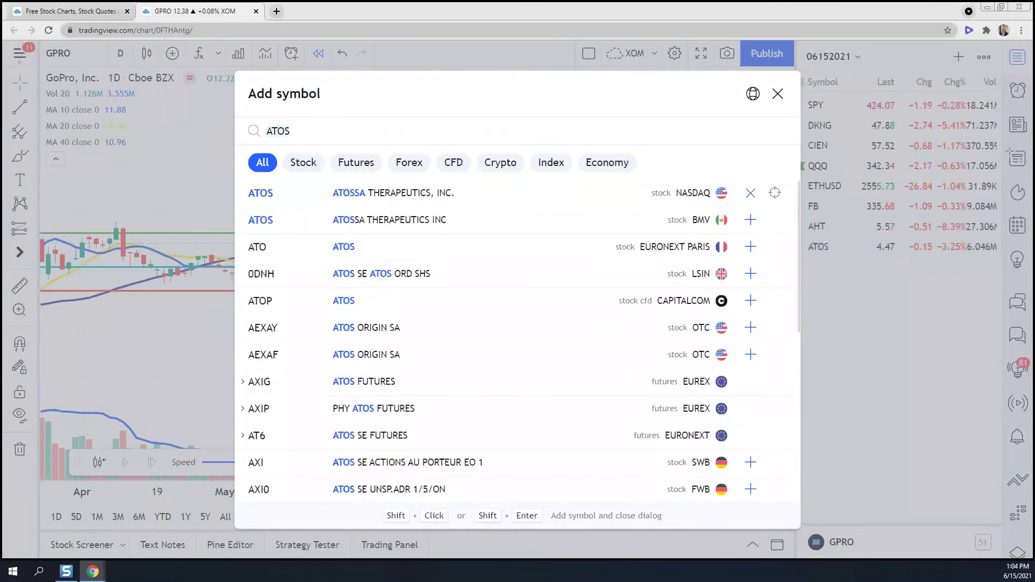
# Add NFLX and PRU to the 06152021 watchlist
pyautogui.press('BackSpace')
pyautogui.press('BackSpace')
pyautogui.press('BackSpace')
pyautogui.press('BackSpace')
pyautogui.write('NFLX')
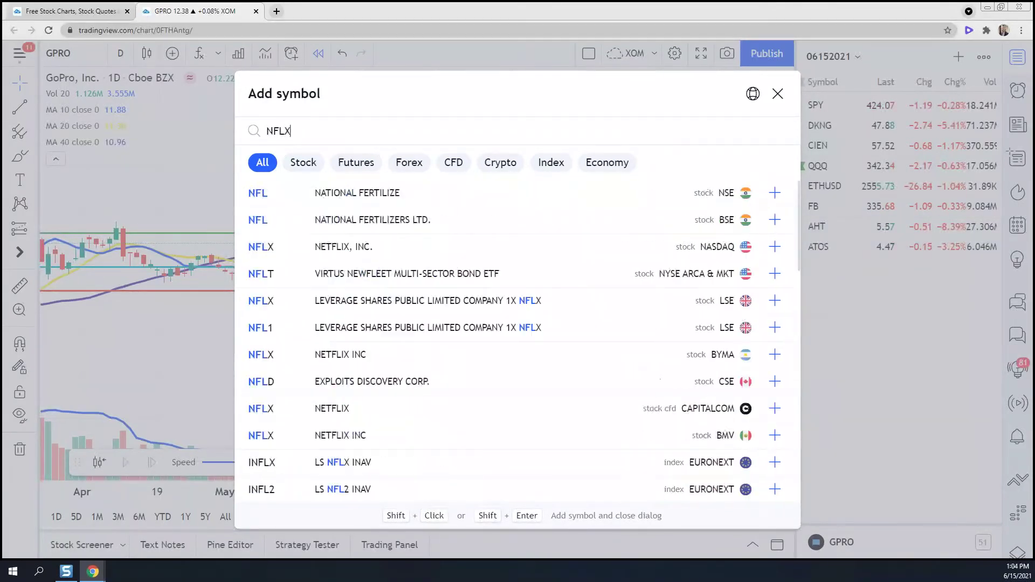
pyautogui.press('Return')
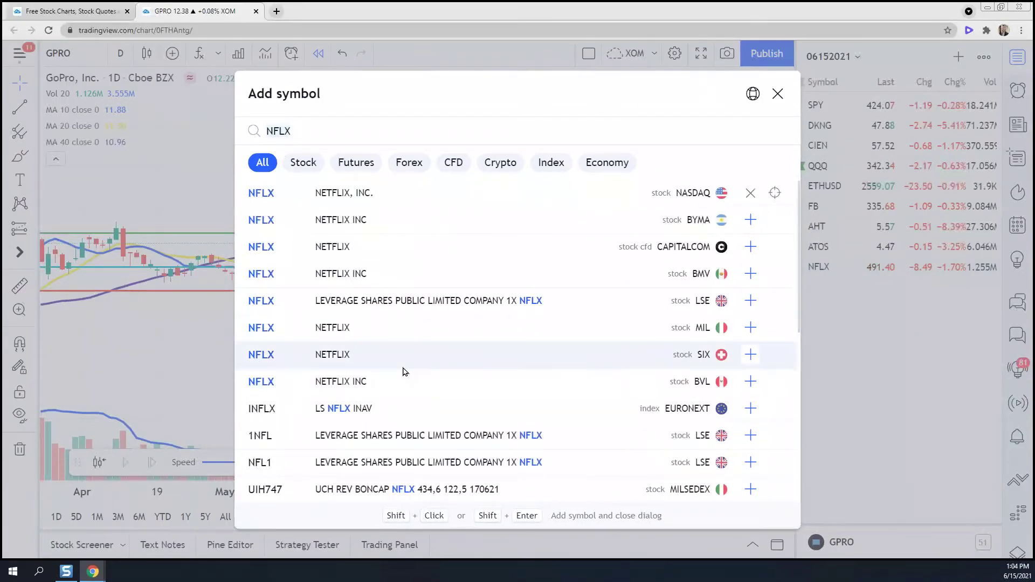
pyautogui.press('BackSpace')
pyautogui.press('BackSpace')
pyautogui.press('BackSpace')
pyautogui.press('BackSpace')
pyautogui.write('PRU')
pyautogui.press('Return')
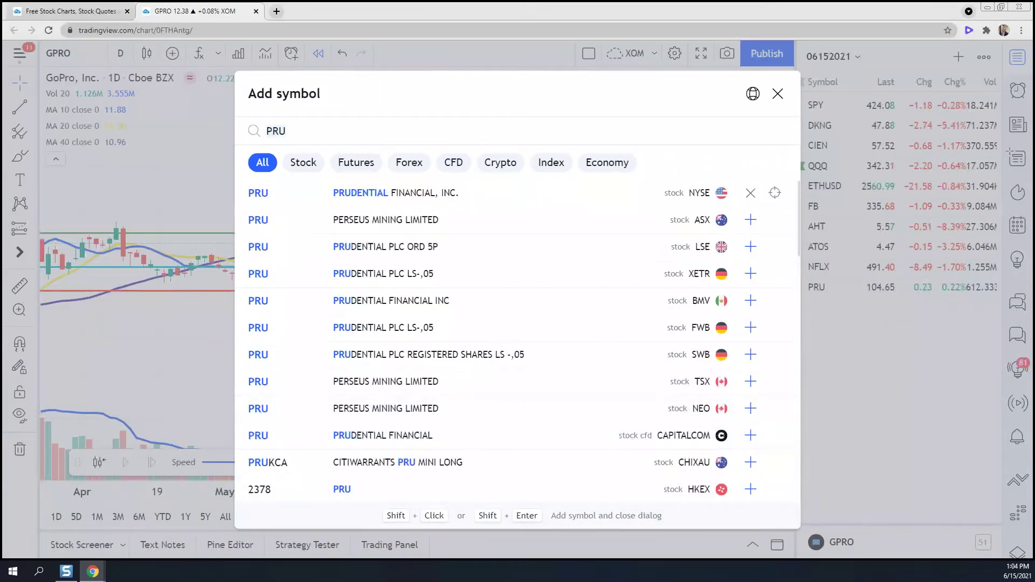
# Add TELL, RIOT and INTC to the 06152021 watchlist and finish adding symbols
pyautogui.press('BackSpace')
pyautogui.press('BackSpace')
pyautogui.press('BackSpace')
pyautogui.write('TELL')
pyautogui.click(502, 204)
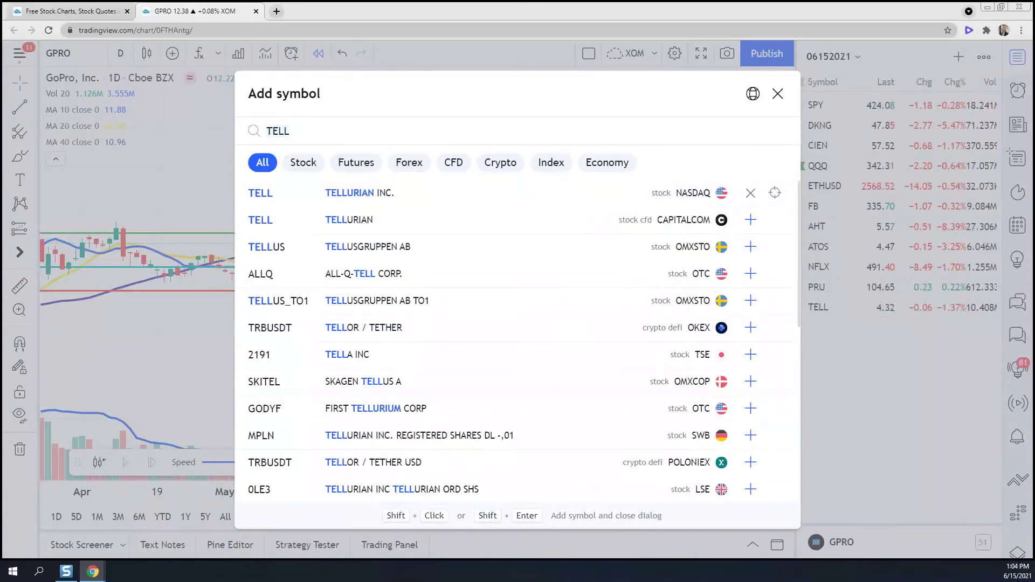
pyautogui.hotkey('ctrl', 'a')
pyautogui.write('RIO')
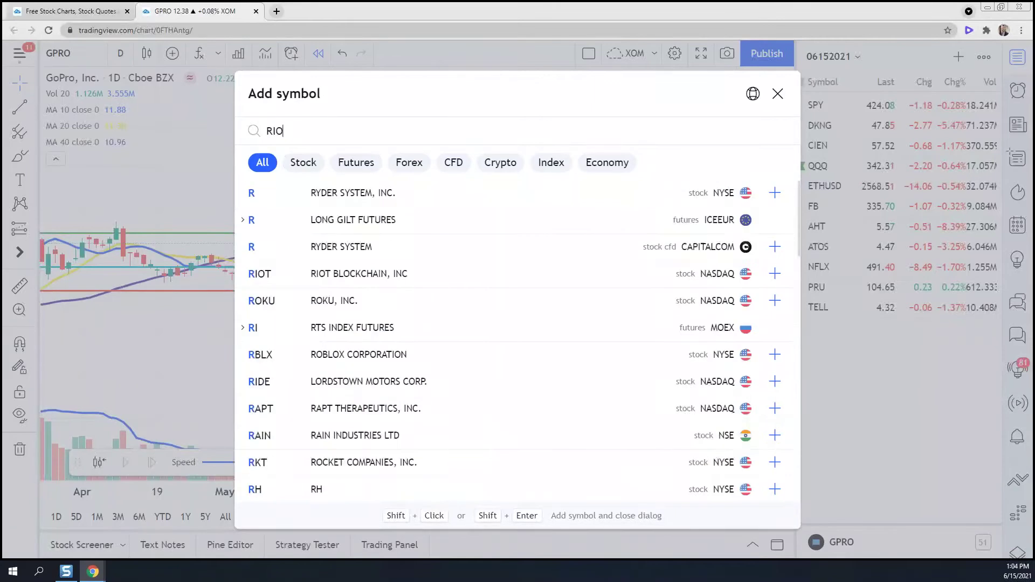
pyautogui.write('T')
pyautogui.press('Return')
pyautogui.hotkey('ctrl', 'a')
pyautogui.write('INTC')
pyautogui.press('Return')
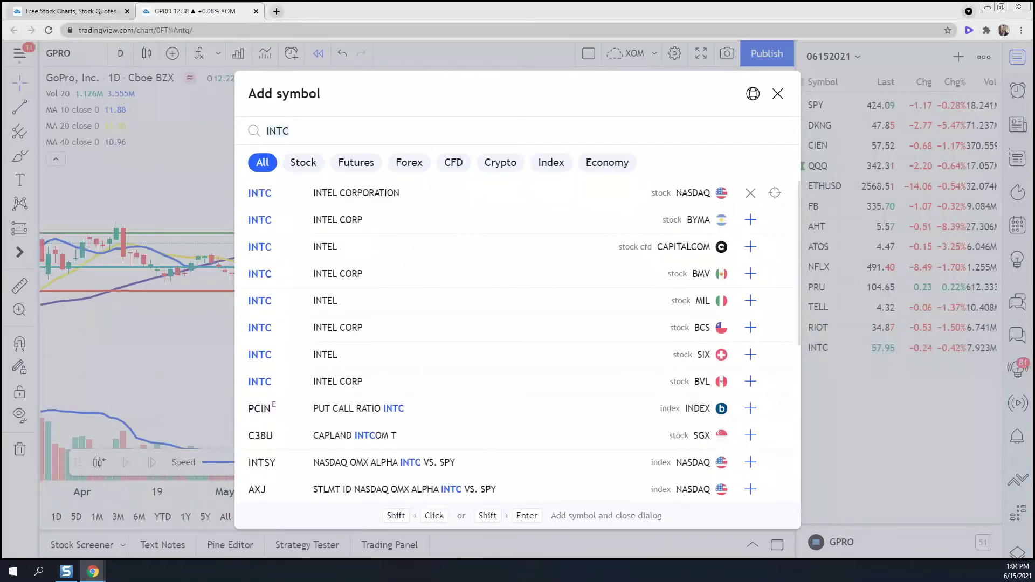
pyautogui.click(778, 94)
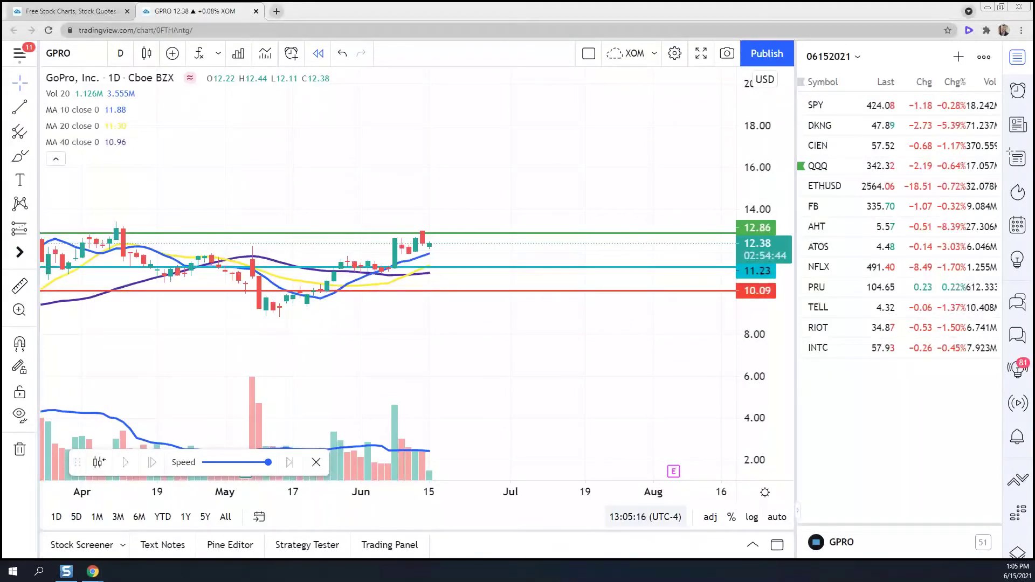
# Open SPY from the watchlist and examine its earlier pullbacks against the moving averages back to mid-2020, returning to the latest bars
pyautogui.click(832, 107)
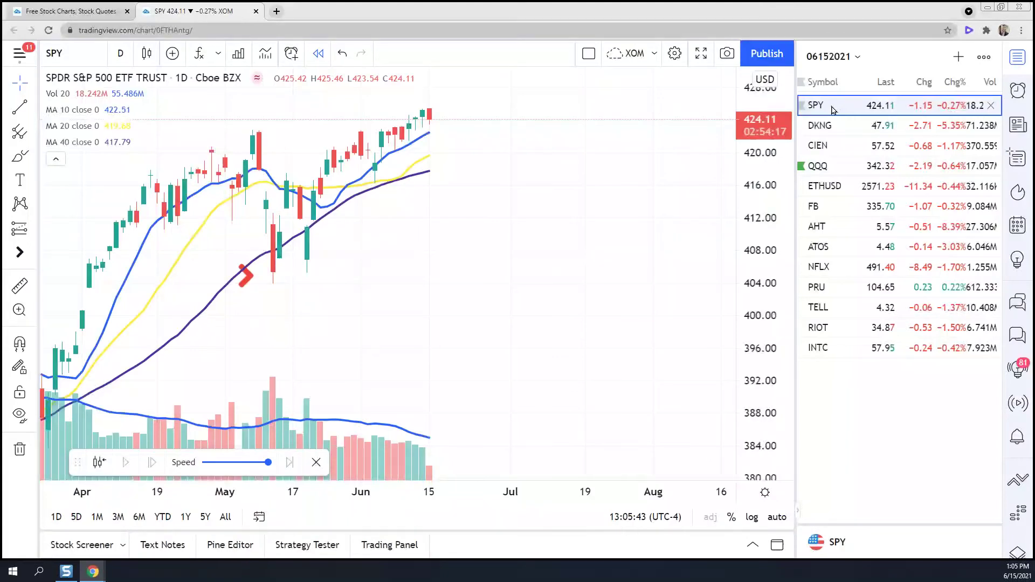
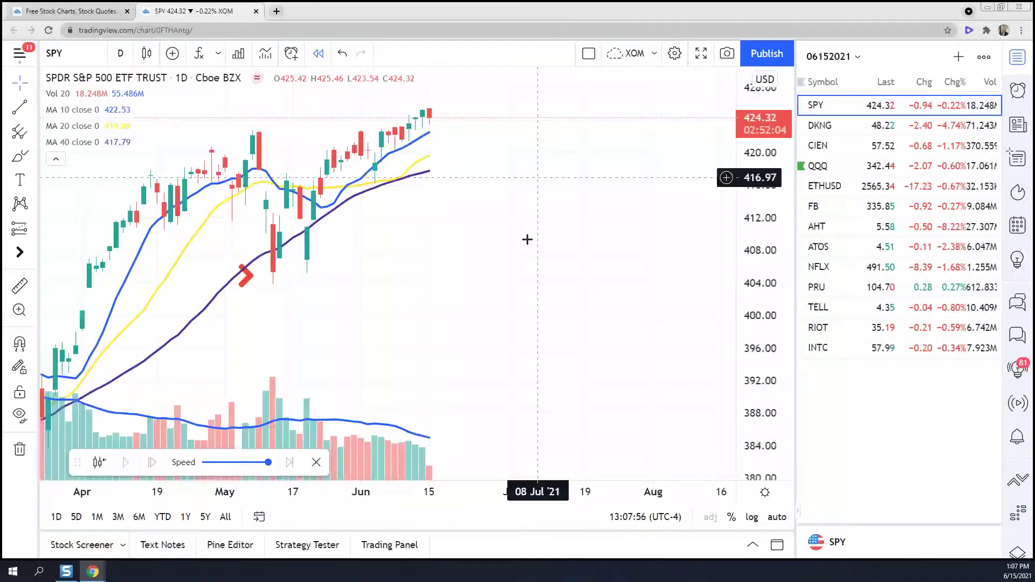
pyautogui.scroll(-3, 555, 321)
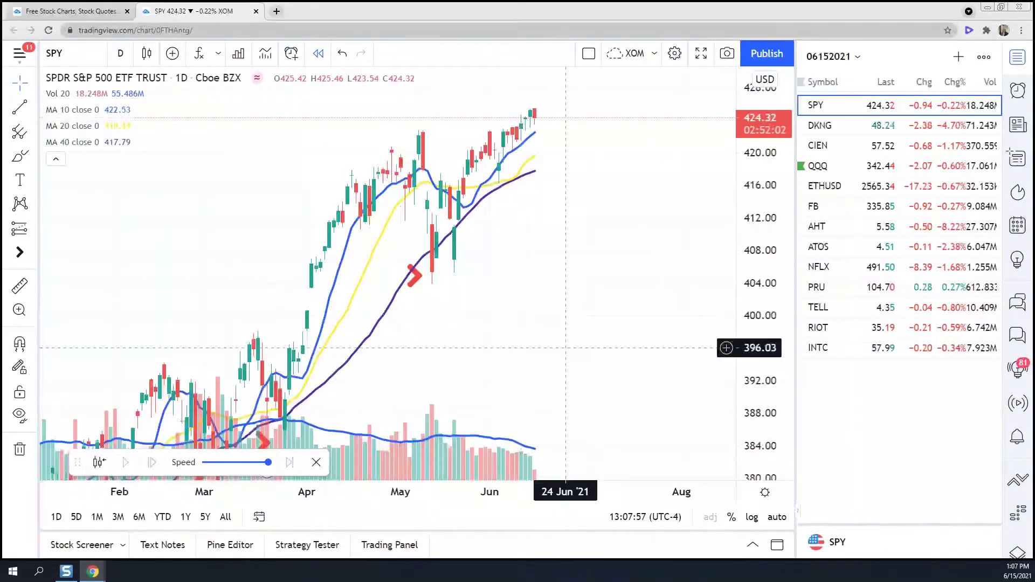
pyautogui.moveTo(574, 347); pyautogui.dragTo(104, 151)
pyautogui.scroll(3, 601, 278)
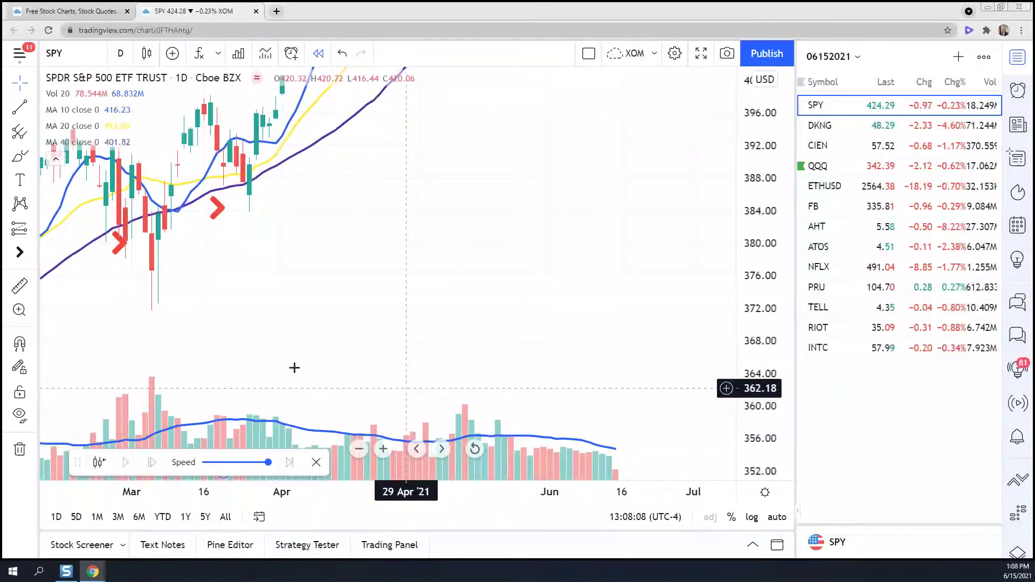
pyautogui.moveTo(294, 365); pyautogui.dragTo(455, 310)
pyautogui.scroll(-3, 359, 344)
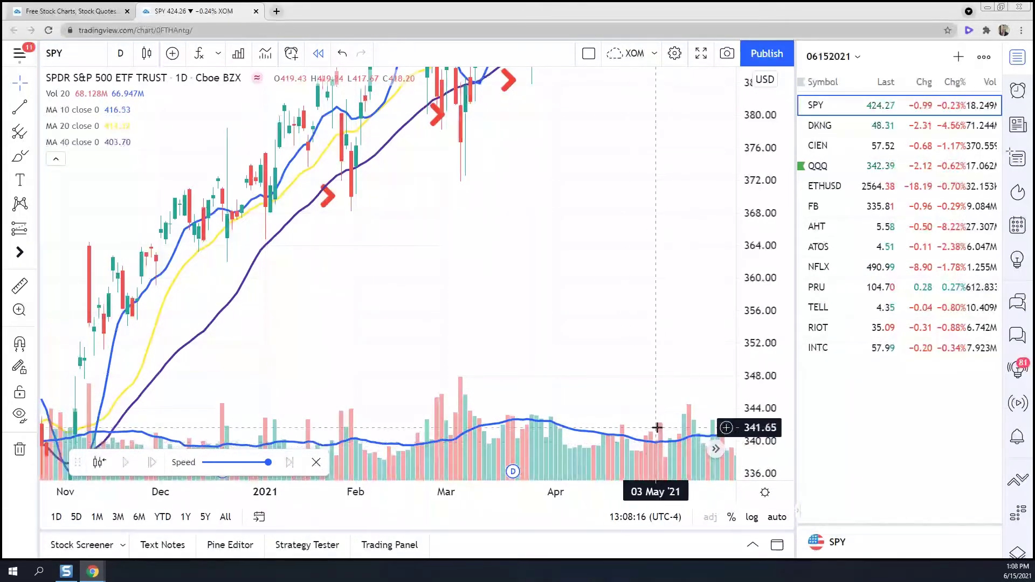
pyautogui.scroll(-3, 443, 398)
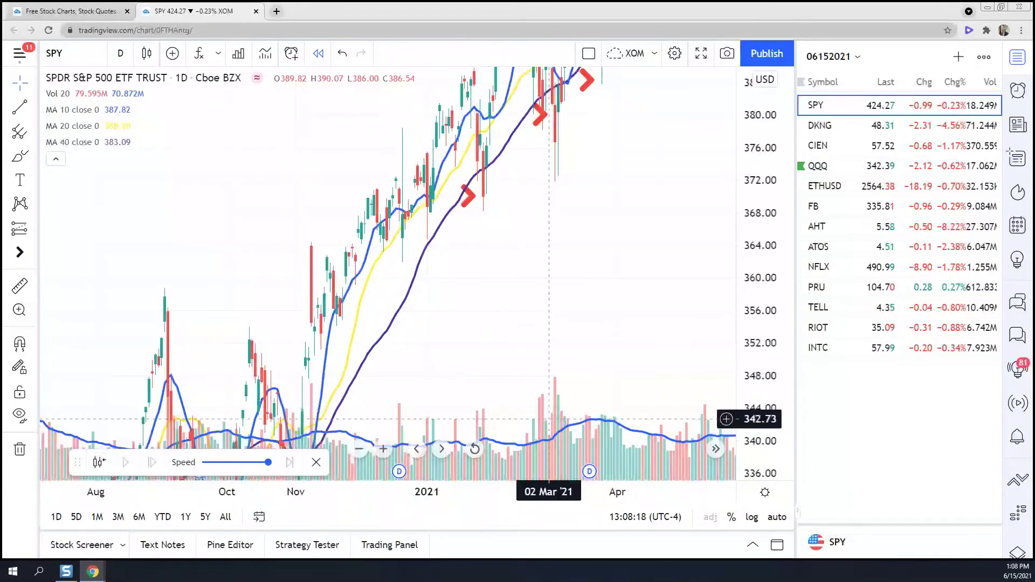
pyautogui.moveTo(508, 381); pyautogui.dragTo(605, 225)
pyautogui.moveTo(464, 448); pyautogui.dragTo(567, 296)
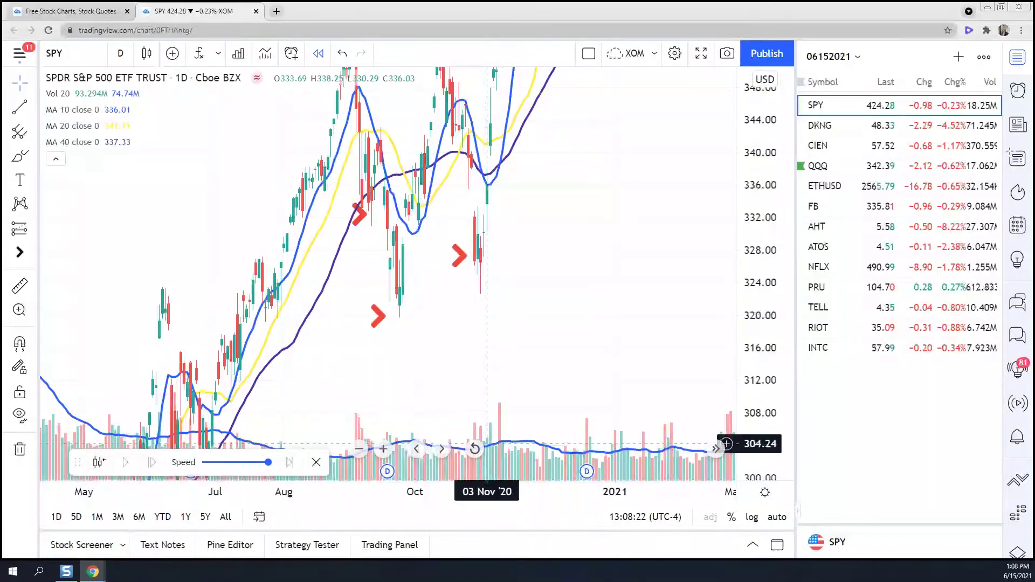
pyautogui.moveTo(487, 443); pyautogui.dragTo(628, 259)
pyautogui.scroll(5, 629, 259)
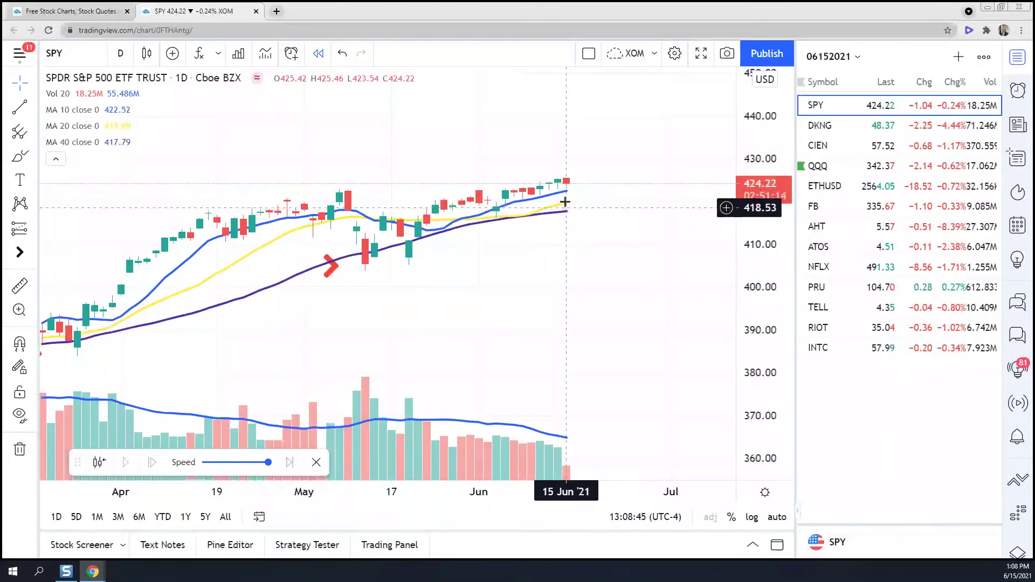
# Review the DKNG, CIEN and QQQ charts from the watchlist, comparing the latest bars with the moving averages
pyautogui.click(914, 124)
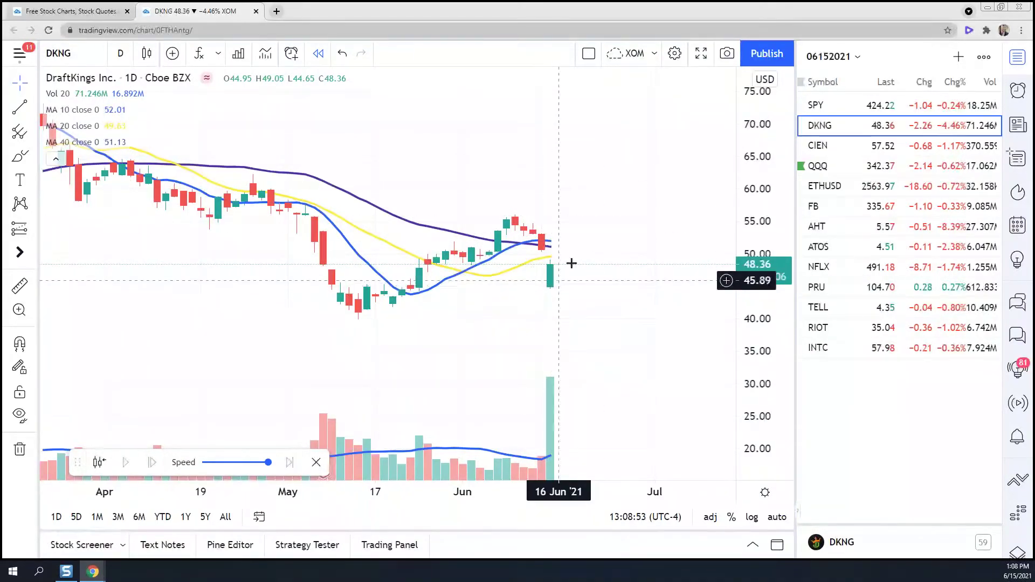
pyautogui.click(854, 157)
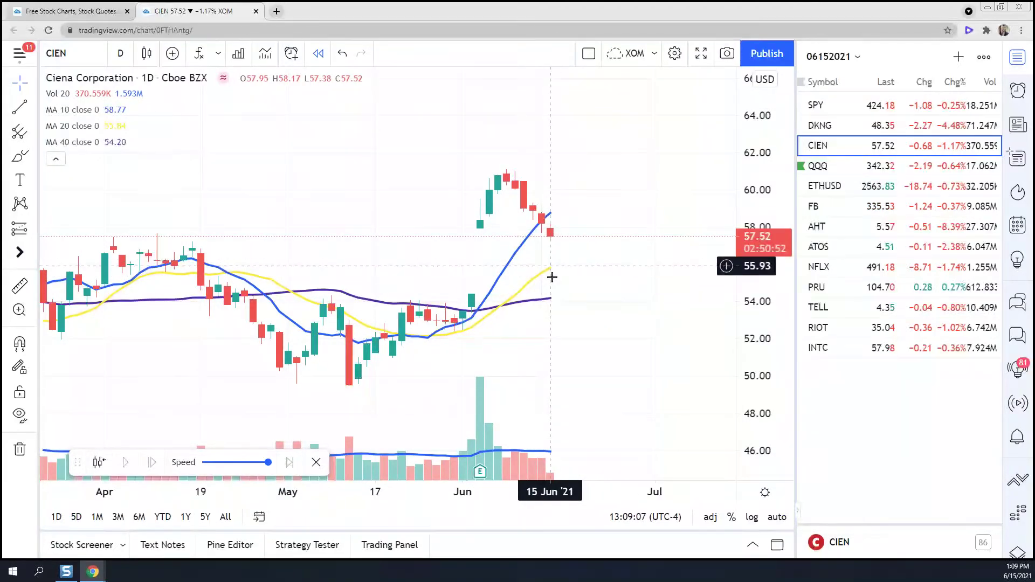
pyautogui.click(875, 169)
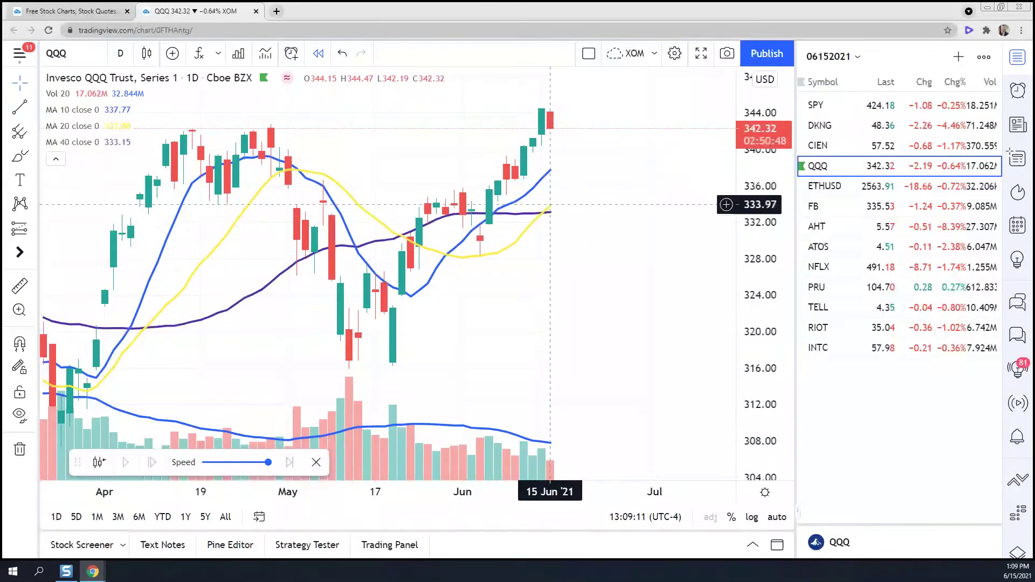
# Open ETHUSD from the watchlist and delete the two green horizontal rays from its chart
pyautogui.click(873, 190)
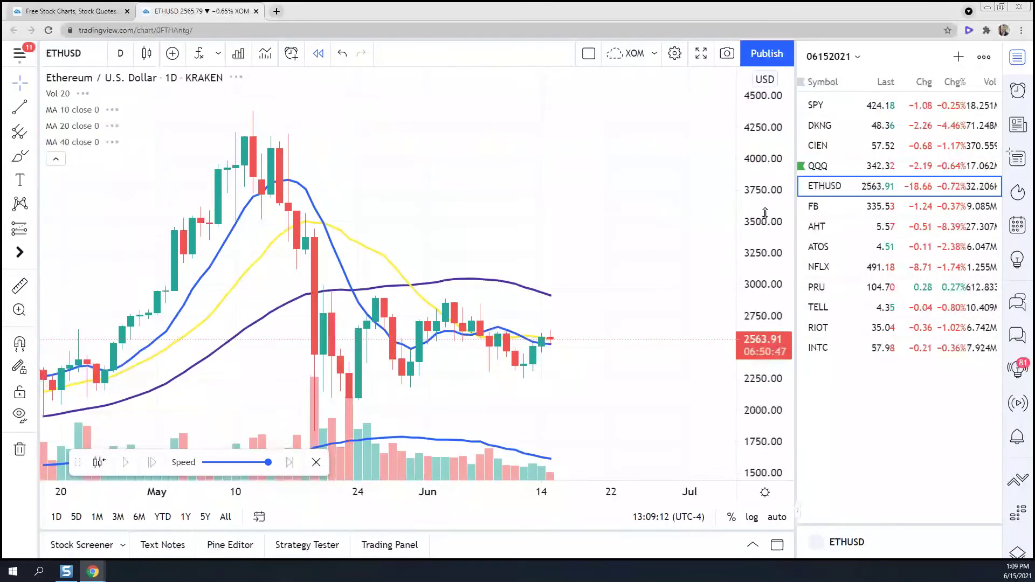
pyautogui.click(622, 280)
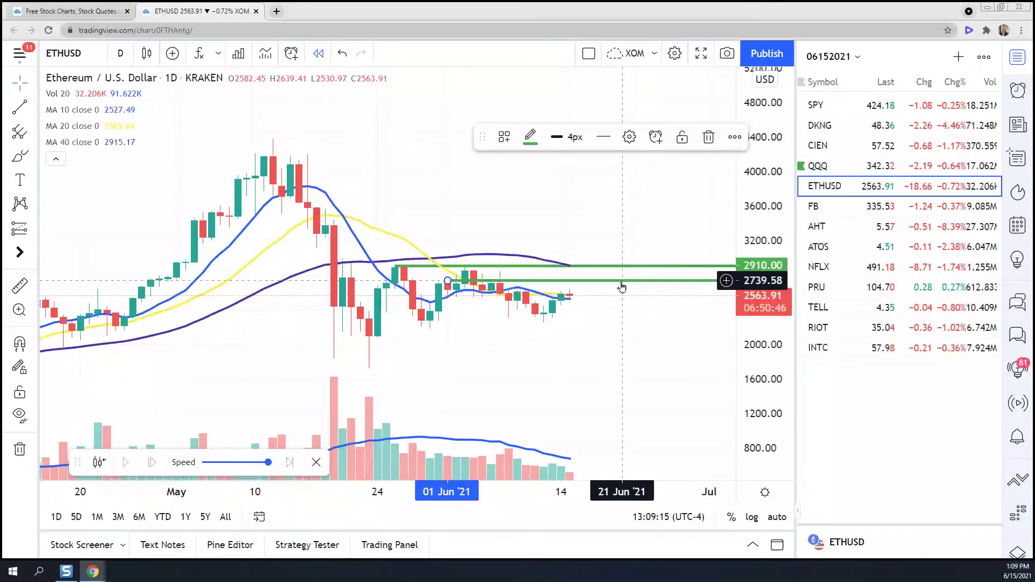
pyautogui.press('Delete')
pyautogui.click(613, 266)
pyautogui.press('Delete')
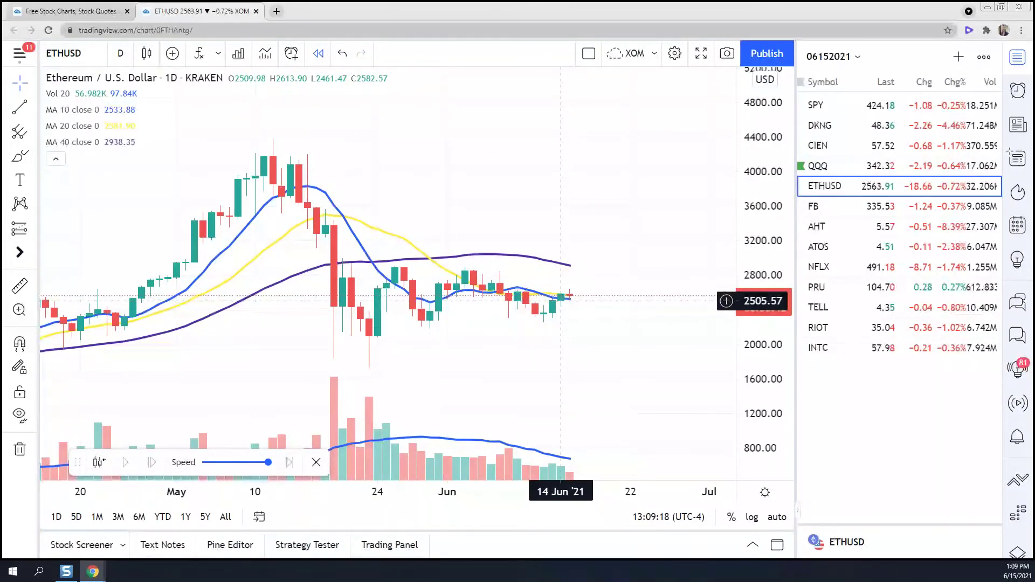
# Examine FB's latest bars from the watchlist, and open AHT and delete the shaded upward channel drawing
pyautogui.click(820, 207)
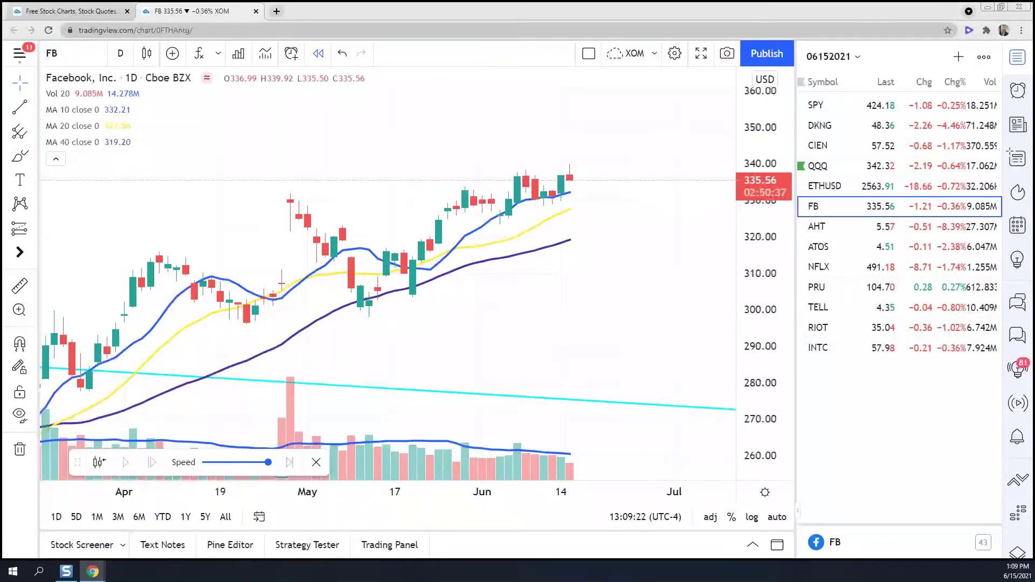
pyautogui.moveTo(627, 278); pyautogui.dragTo(584, 310)
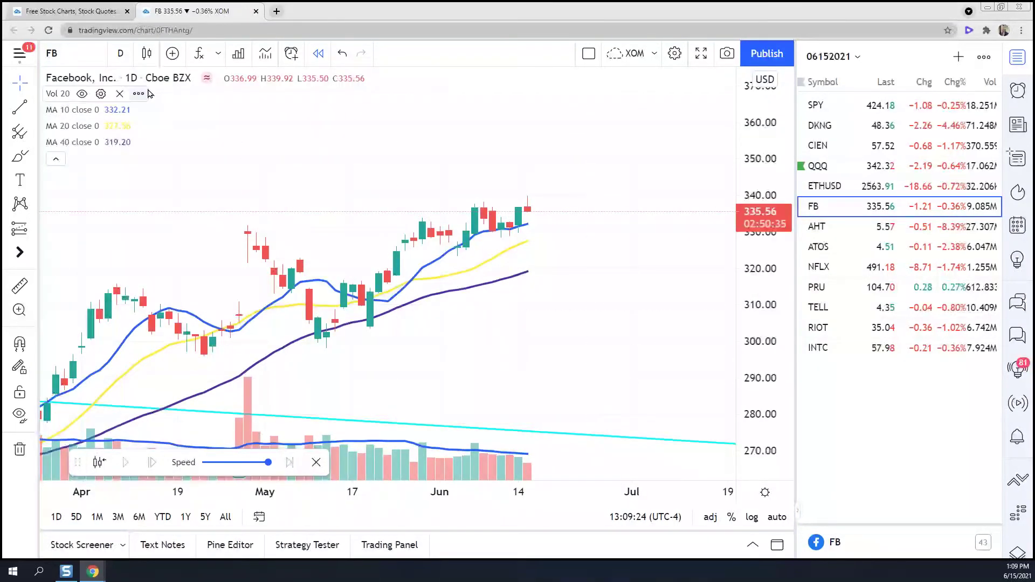
pyautogui.press('Down')
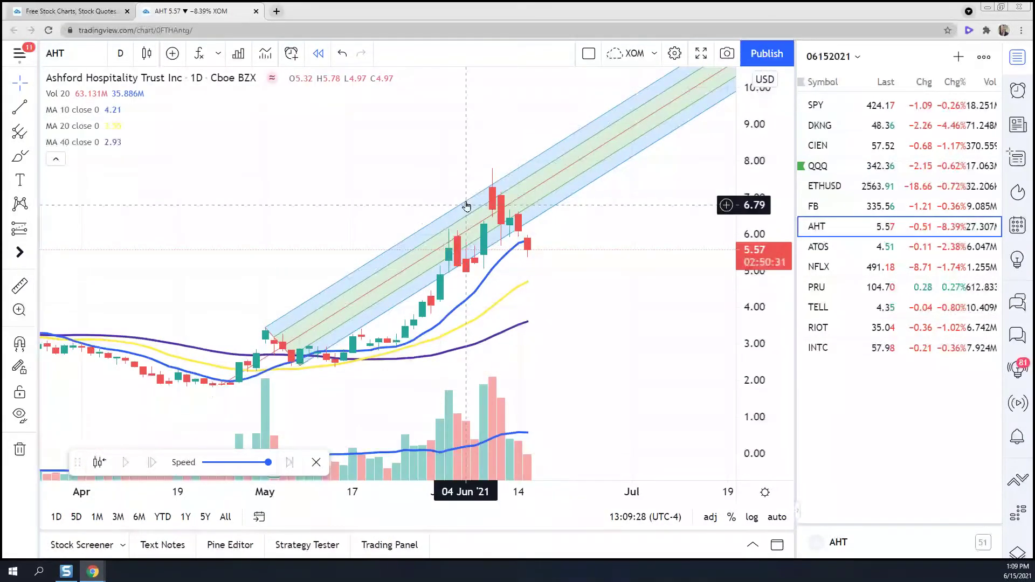
pyautogui.click(467, 203)
pyautogui.click(604, 136)
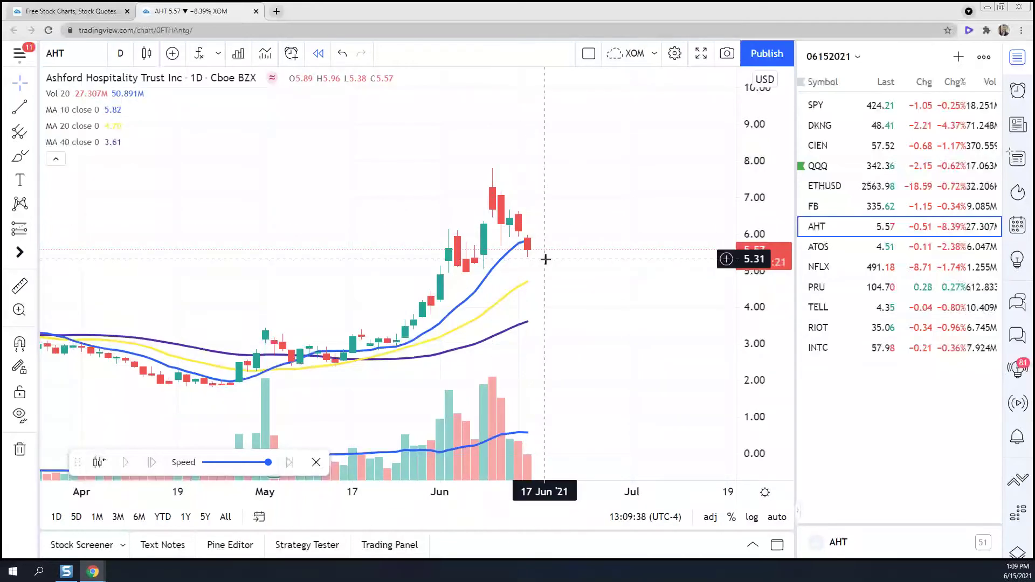
# Review the ATOS, NFLX, PRU and TELL charts from the watchlist, checking price against the moving averages
pyautogui.click(855, 247)
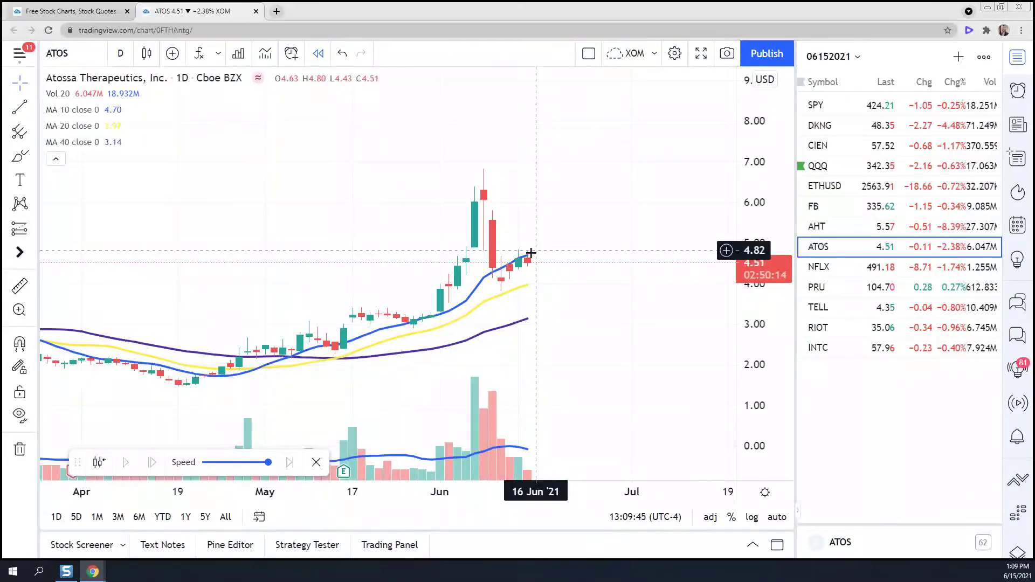
pyautogui.click(819, 270)
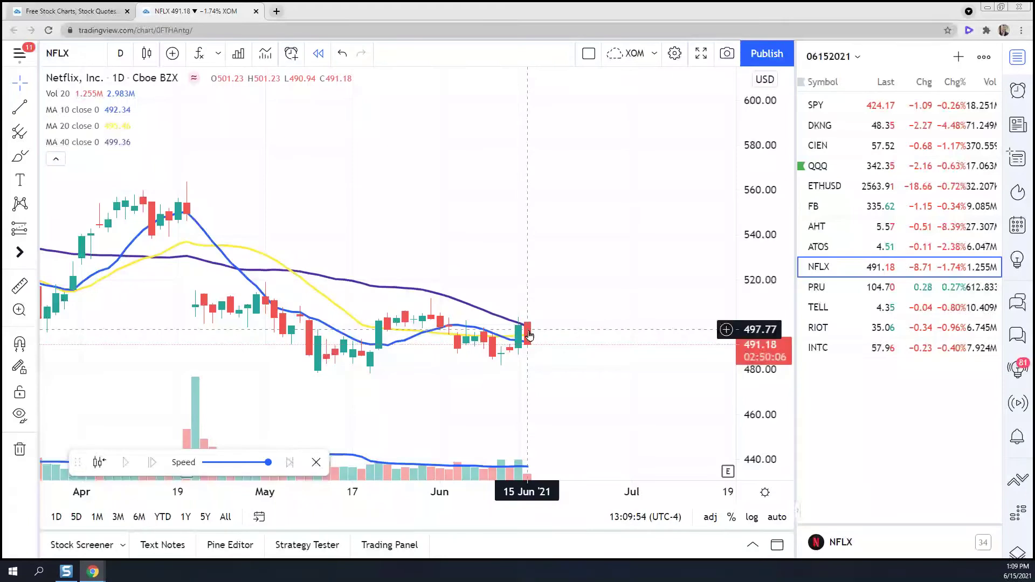
pyautogui.click(849, 298)
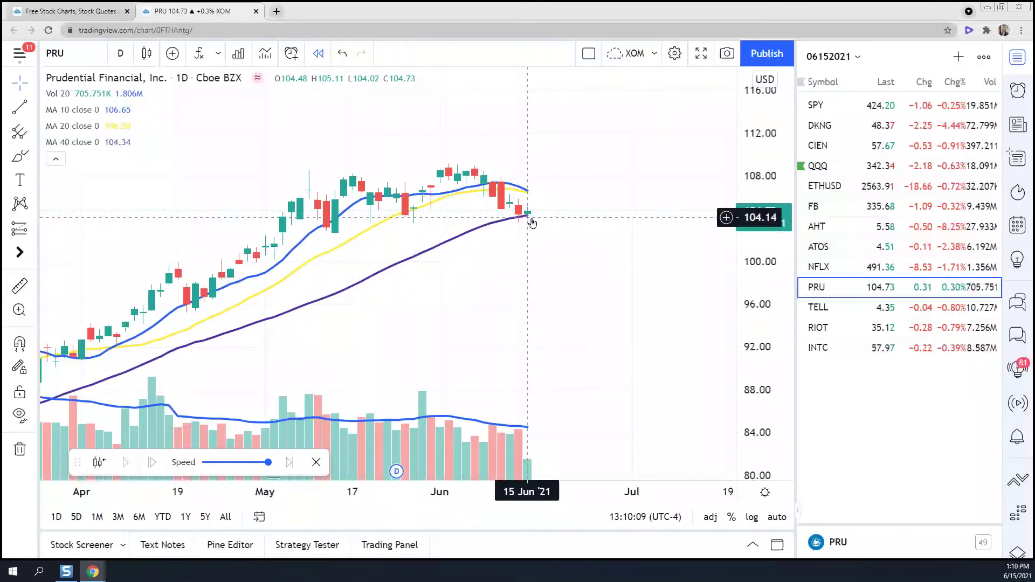
pyautogui.click(823, 308)
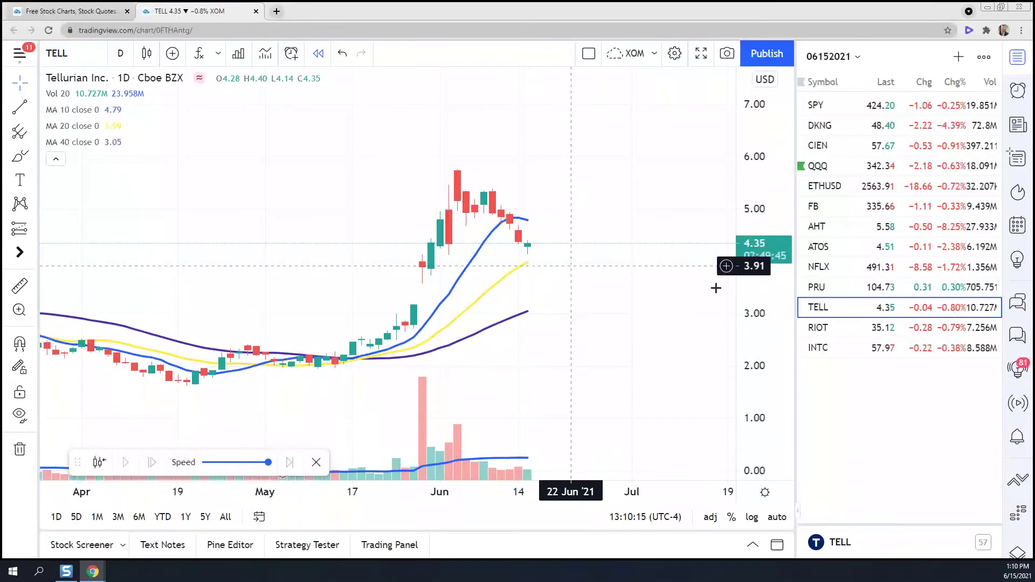
# Examine RIOT's latest bars above the moving averages and open the INTC chart for review
pyautogui.click(828, 327)
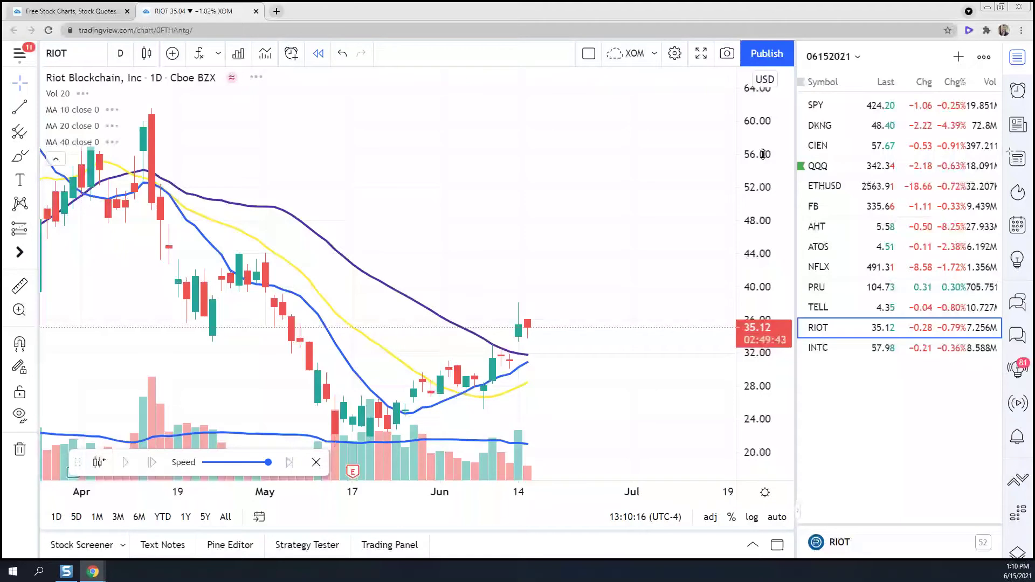
pyautogui.moveTo(763, 155); pyautogui.dragTo(775, 280)
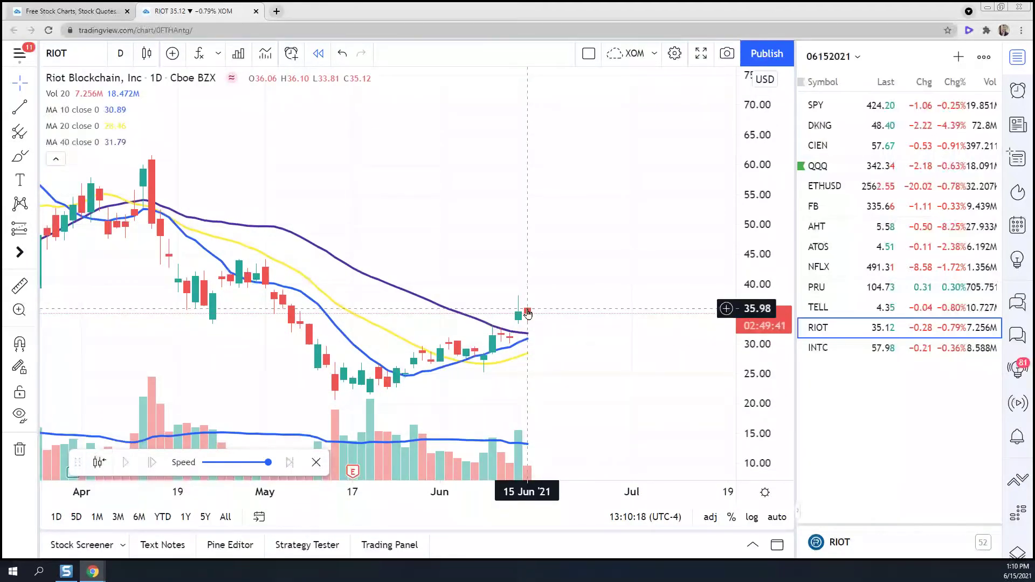
pyautogui.press('space')
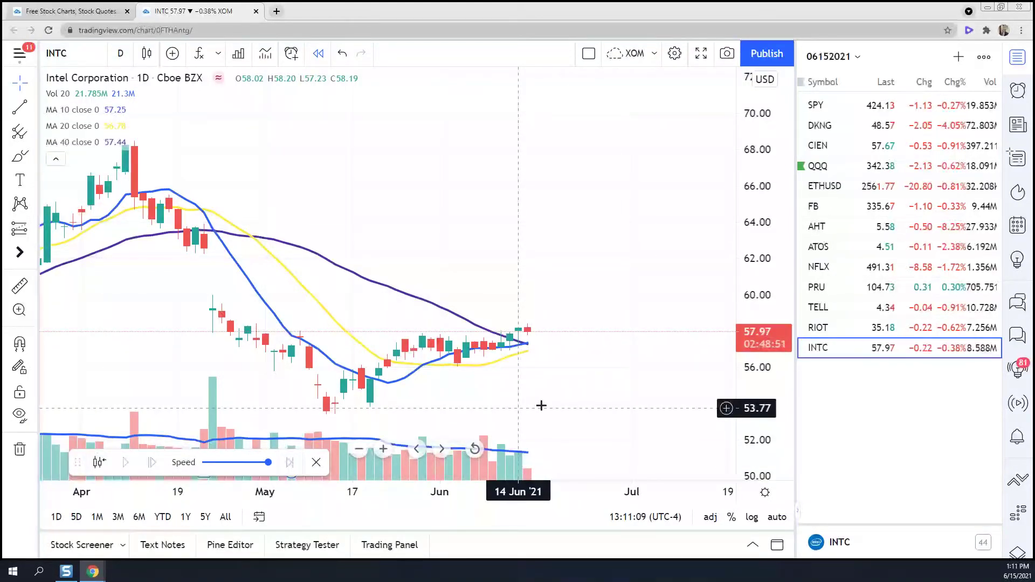
# Return to the RIOT chart and start a bar replay that ends at the 14 June 2021 bar
pyautogui.click(818, 327)
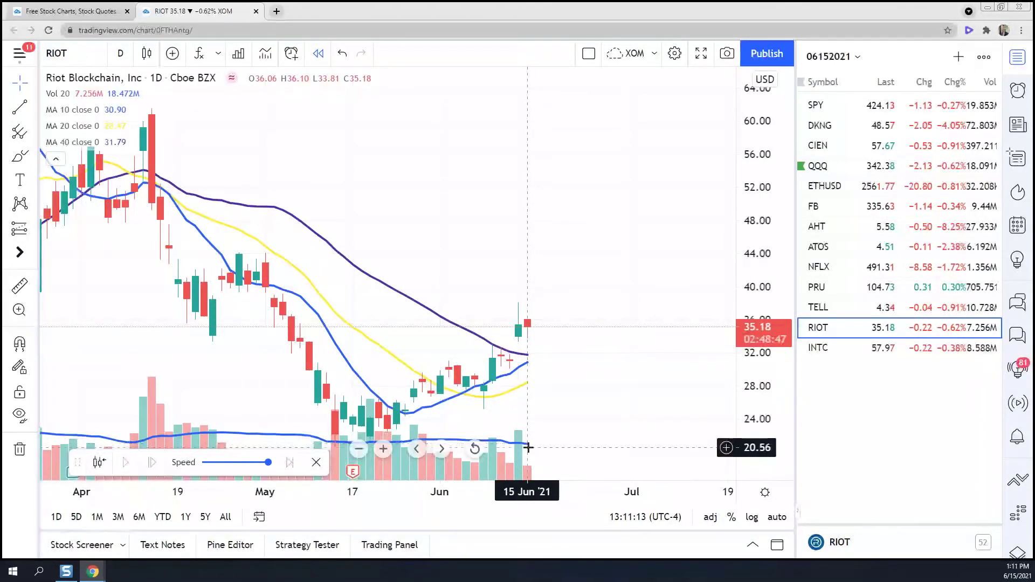
pyautogui.moveTo(764, 404); pyautogui.dragTo(765, 254)
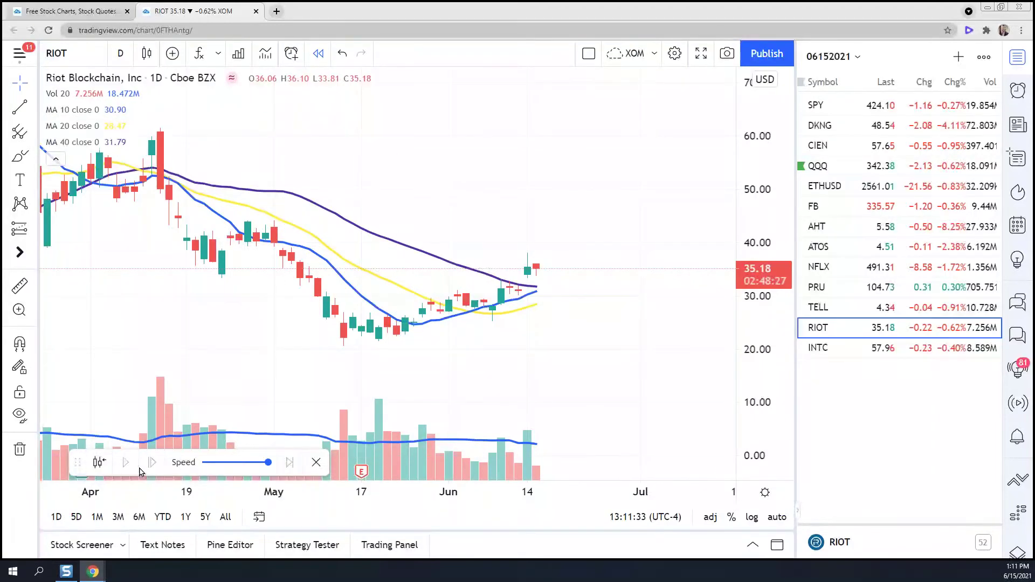
pyautogui.click(99, 465)
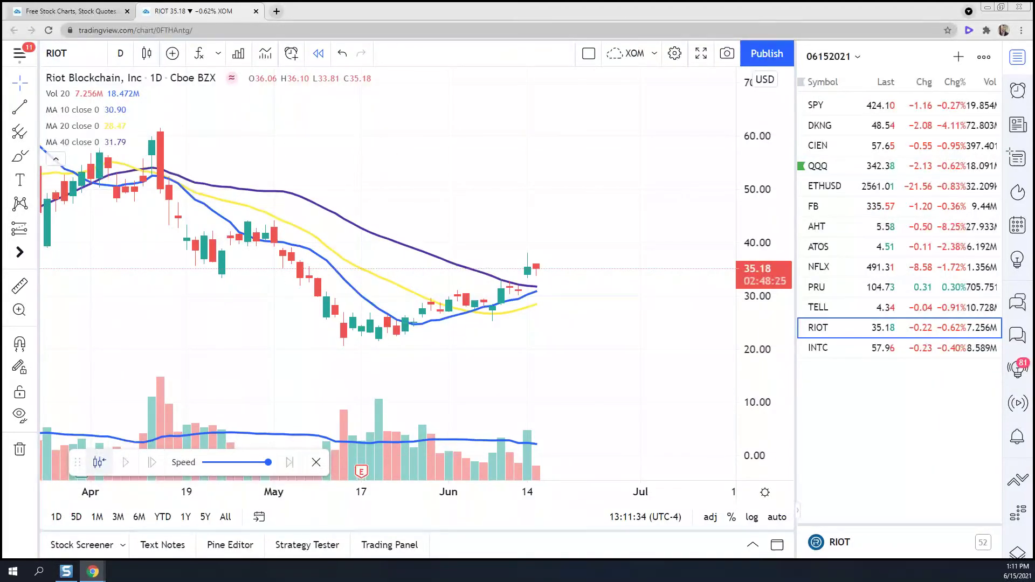
pyautogui.click(536, 337)
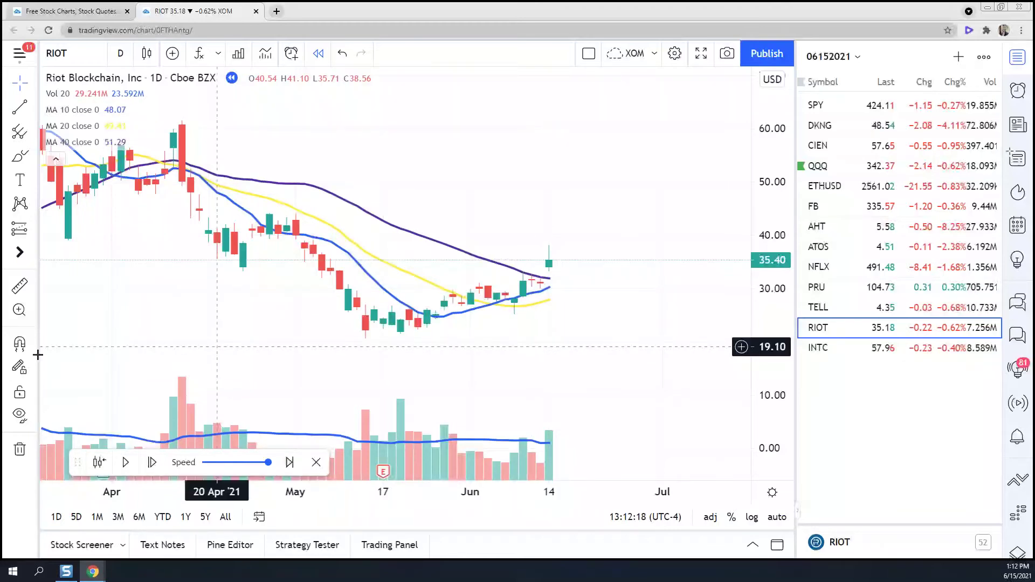
# Add the text label "38.09 Pending Entry" just above the high of RIOT's 14 June bar
pyautogui.click(21, 181)
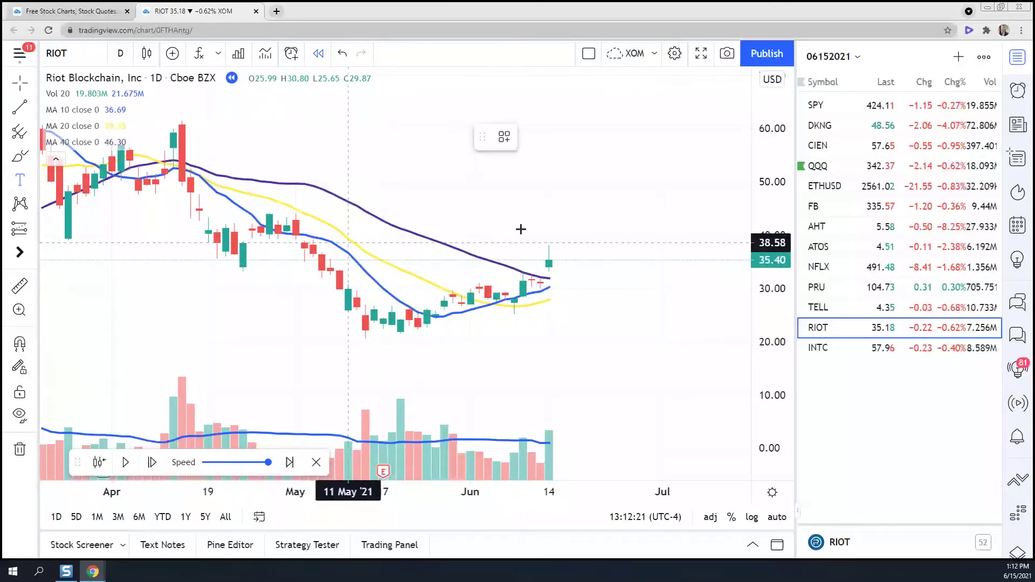
pyautogui.click(549, 221)
pyautogui.write('38.09')
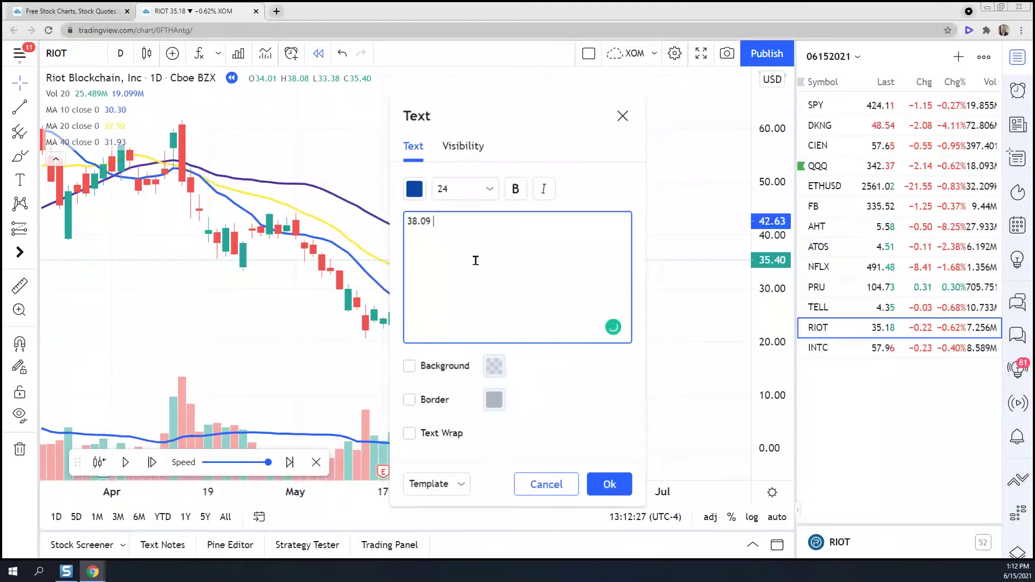
pyautogui.write(' Pending Entry')
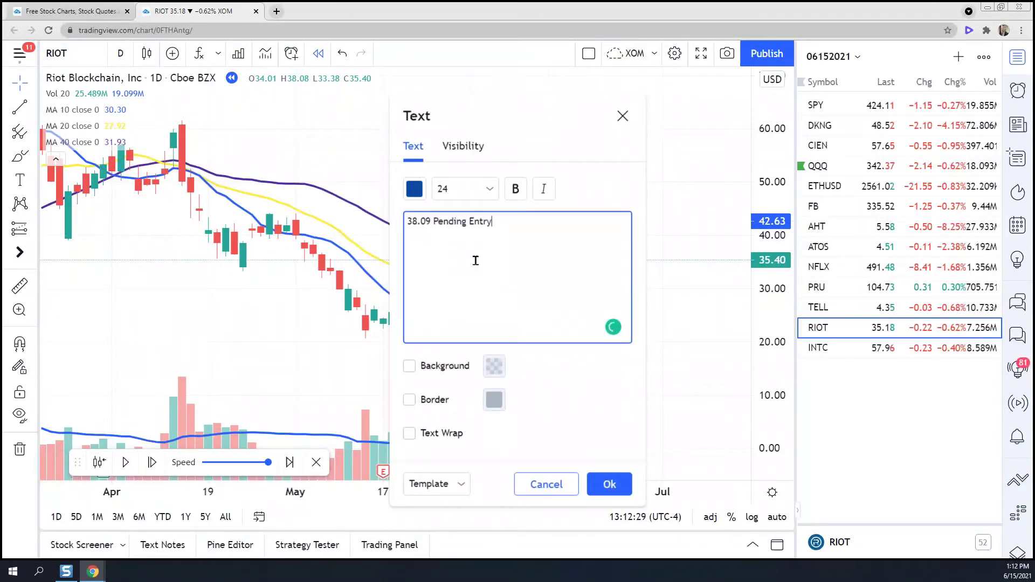
pyautogui.click(609, 483)
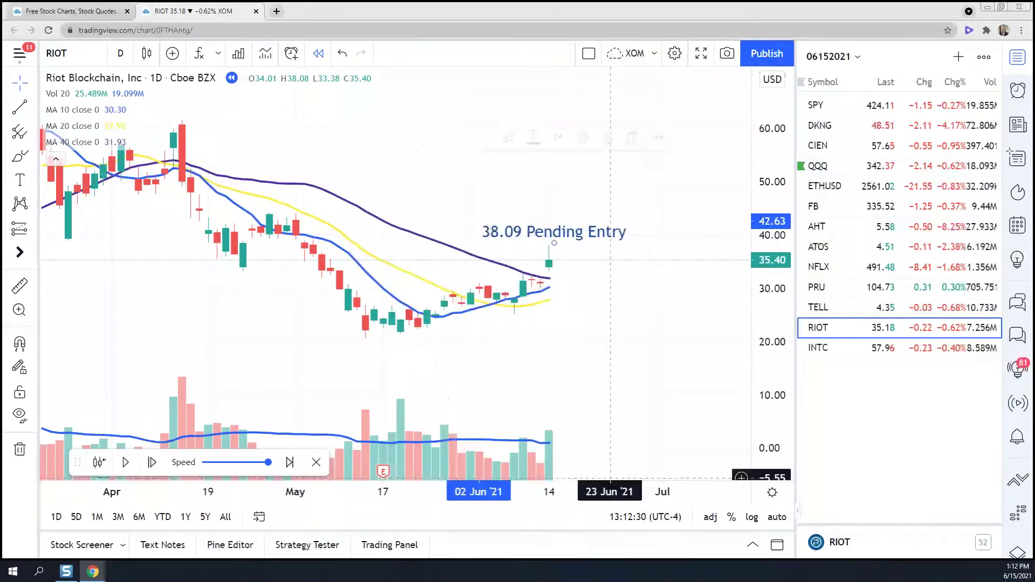
pyautogui.click(558, 266)
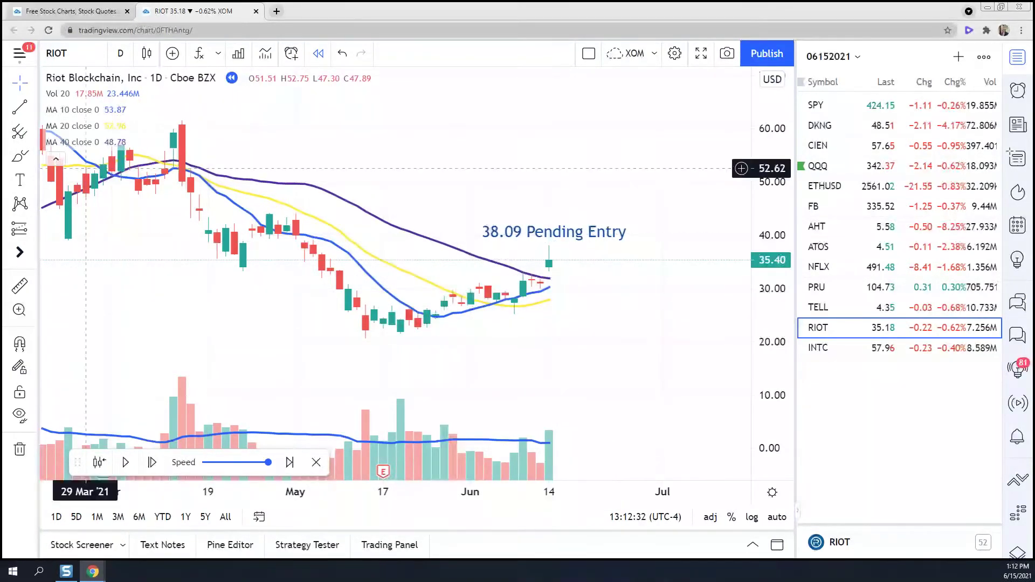
# Draw a horizontal ray starting at the high of RIOT's 14 June bar, at about 38.07
pyautogui.click(33, 108)
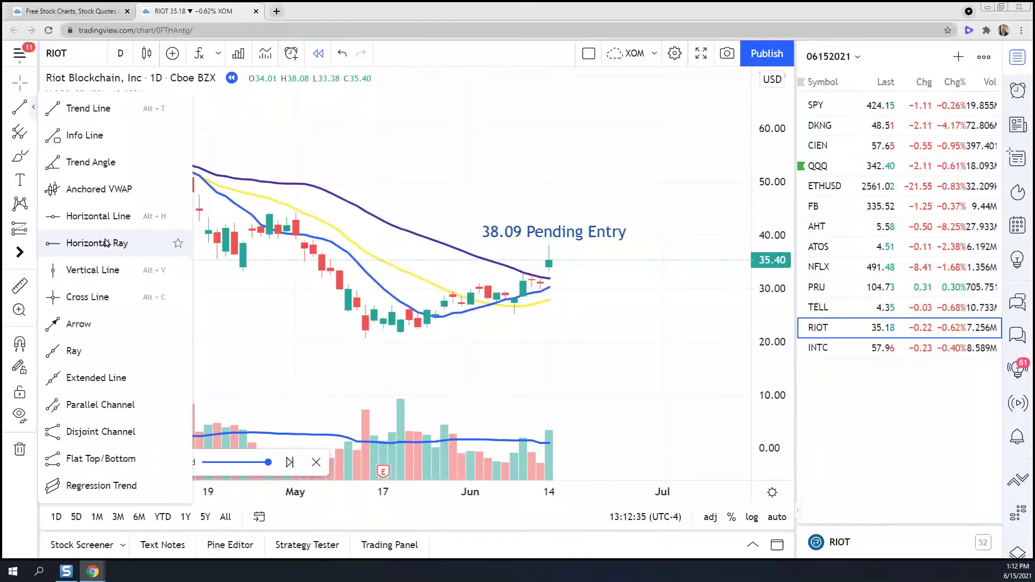
pyautogui.click(107, 242)
pyautogui.click(549, 245)
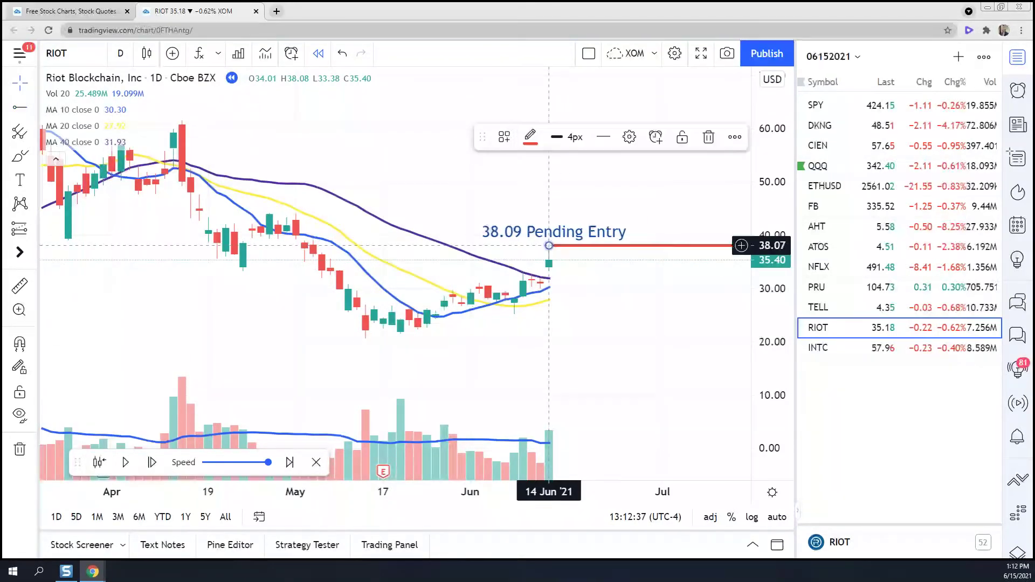
# Open the horizontal ray's settings and its price coordinate for editing
pyautogui.doubleClick(599, 246)
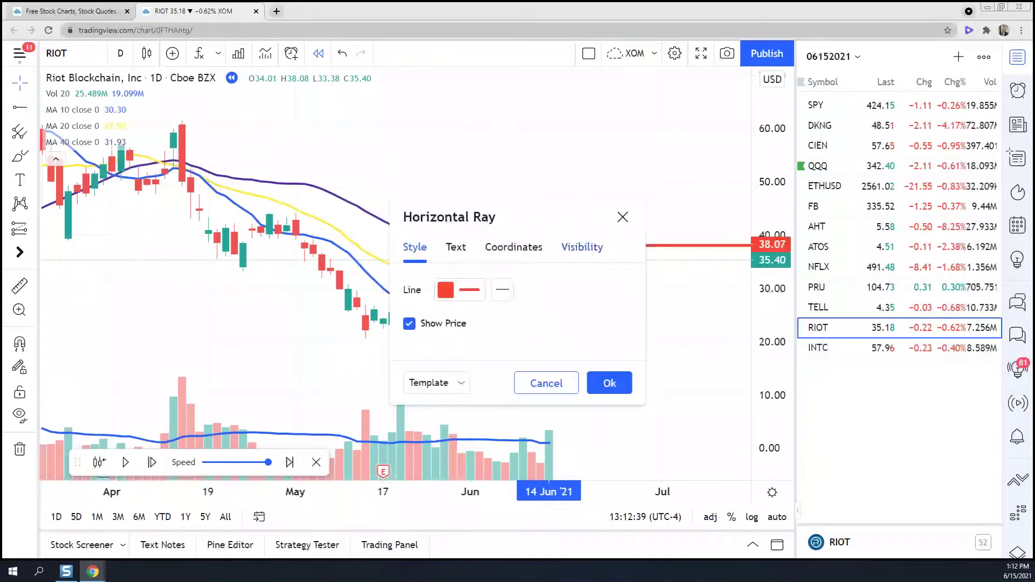
pyautogui.click(469, 257)
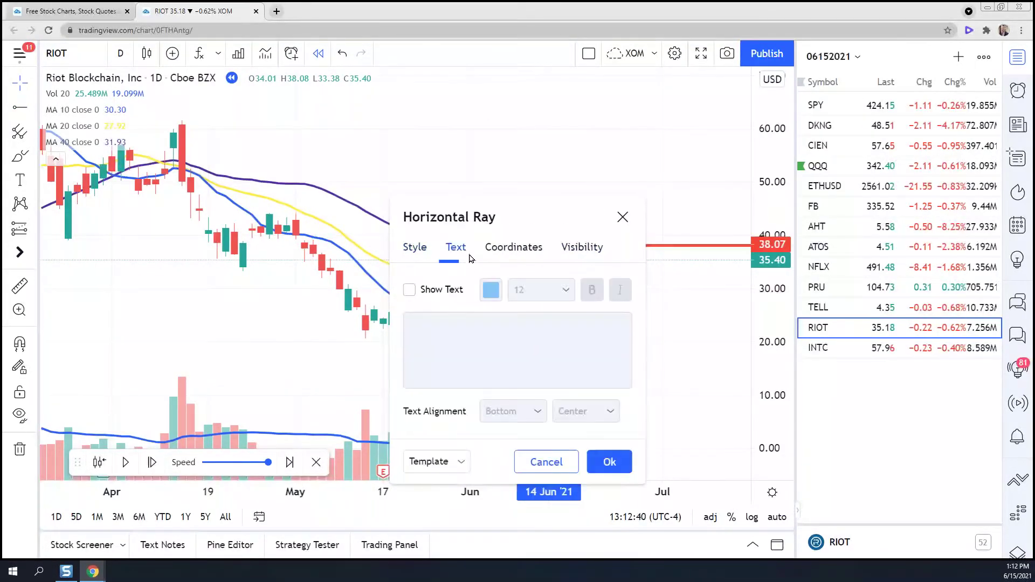
pyautogui.click(584, 249)
pyautogui.click(513, 240)
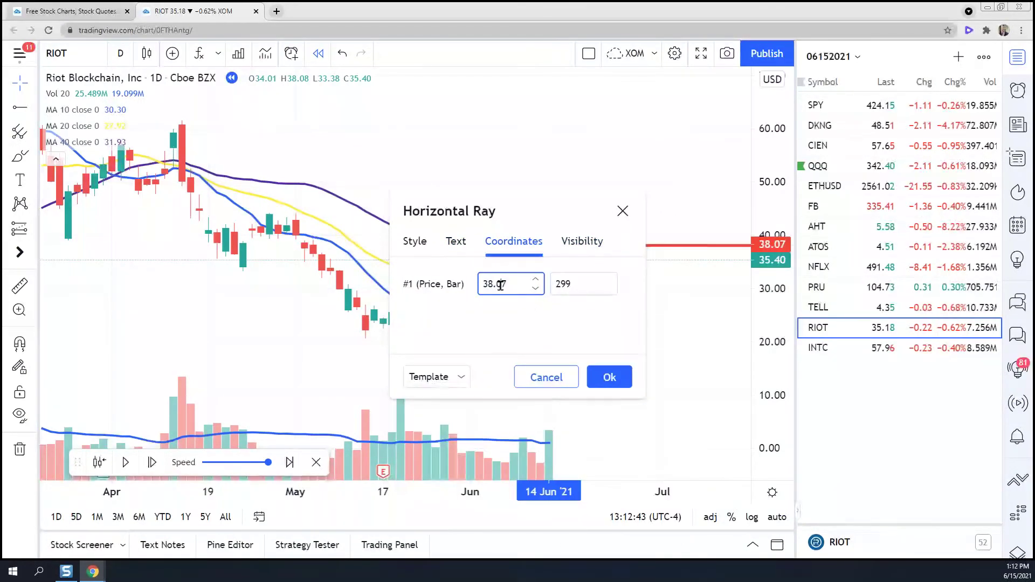
# Set the horizontal ray's price to 38.09 and change its line color to blue
pyautogui.click(456, 241)
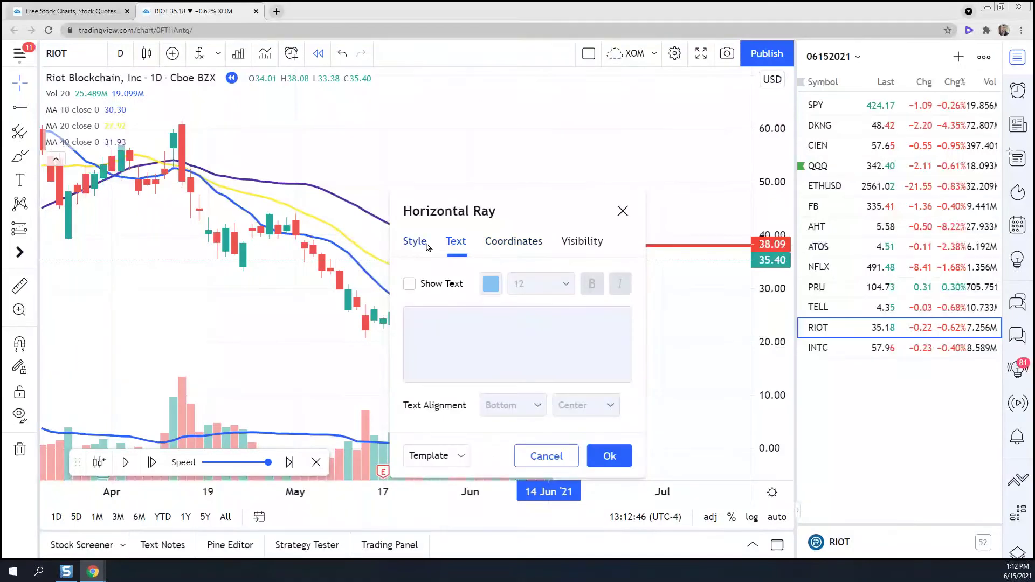
pyautogui.click(415, 241)
pyautogui.click(445, 284)
pyautogui.click(541, 327)
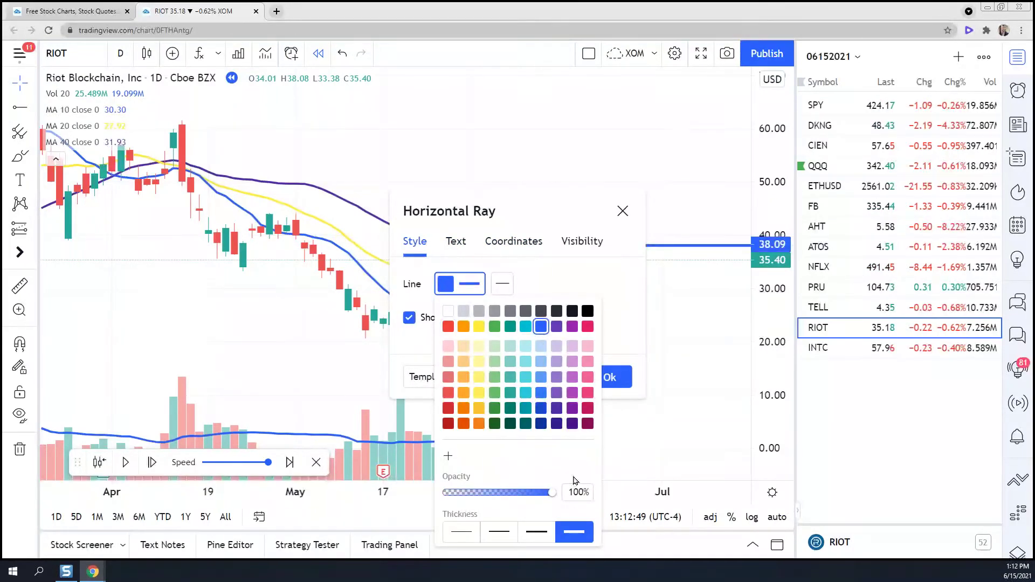
pyautogui.click(612, 377)
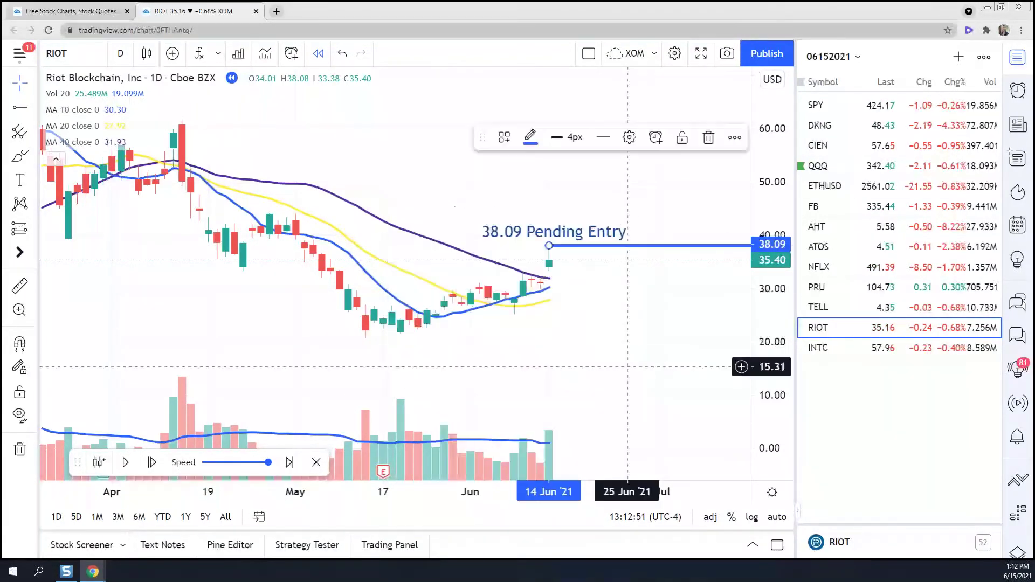
# Move the "38.09 Pending Entry" label below the blue ray and advance the bar replay by one bar
pyautogui.moveTo(571, 235); pyautogui.dragTo(670, 277)
pyautogui.click(668, 337)
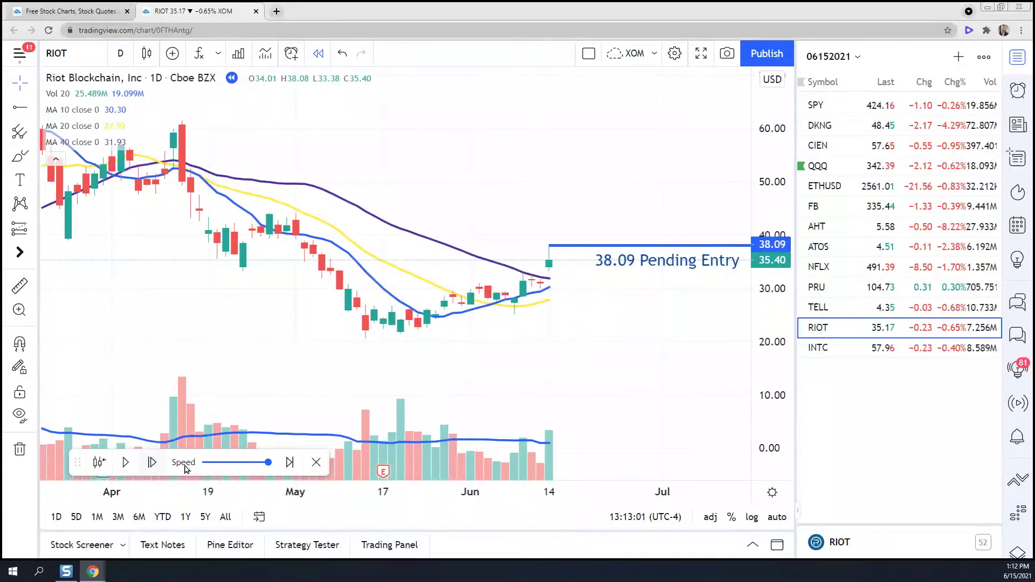
pyautogui.click(152, 462)
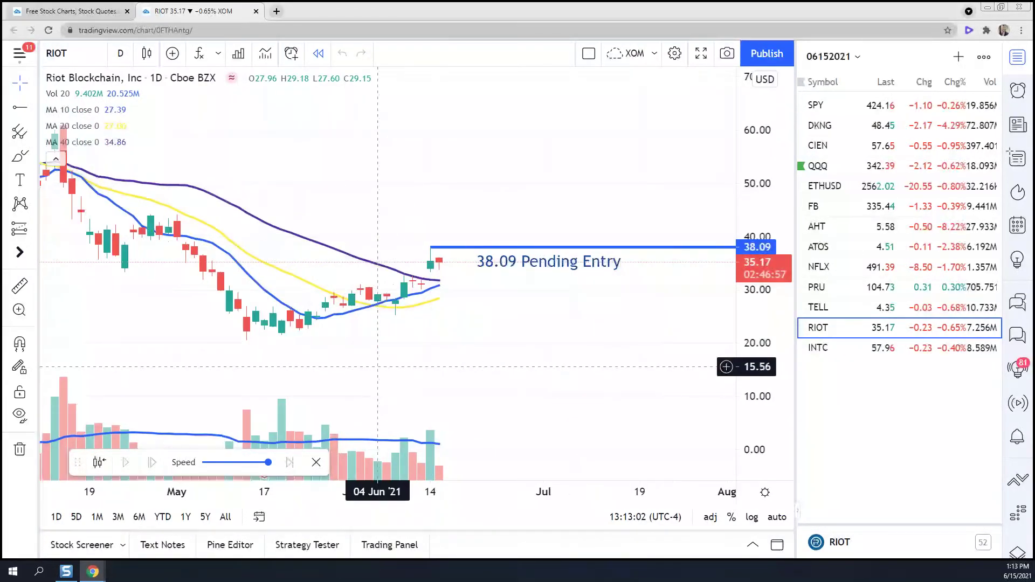
pyautogui.moveTo(761, 362); pyautogui.dragTo(761, 332)
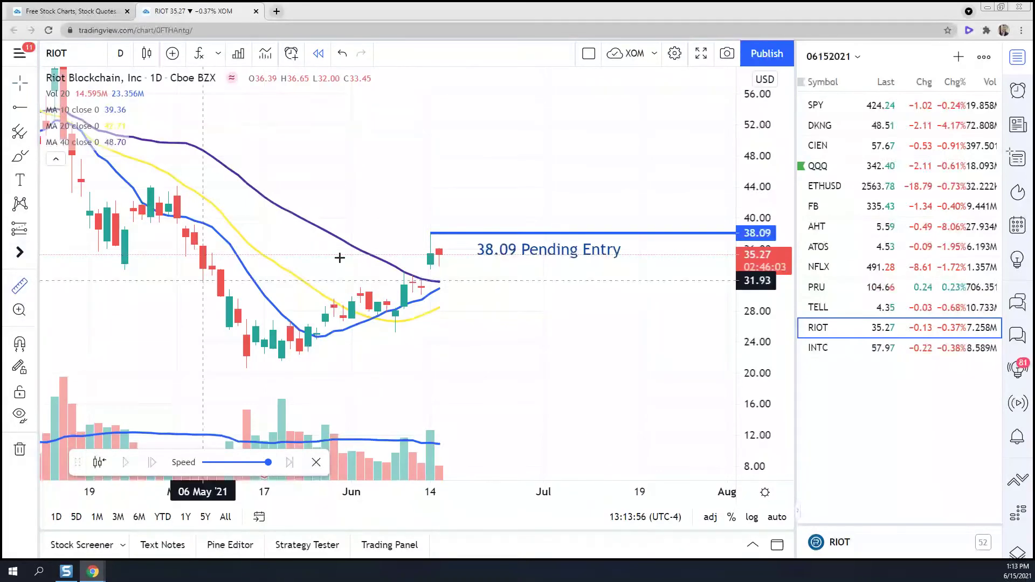
# Measure the price change from the 14 June candle to the 15 June candle on the RIOT chart
pyautogui.keyDown('shift'); pyautogui.click(429, 254); pyautogui.keyUp('shift')
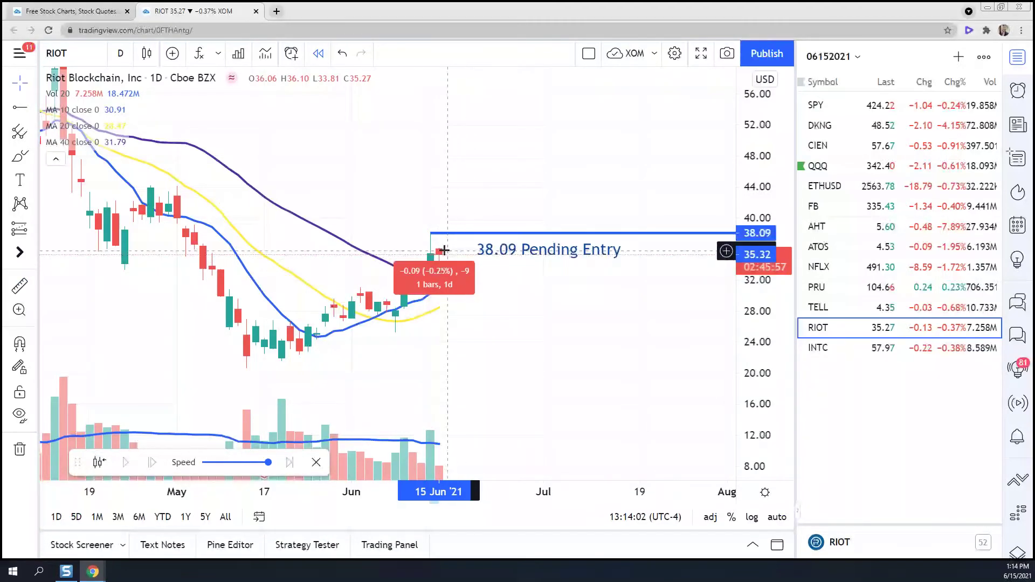
pyautogui.click(447, 261)
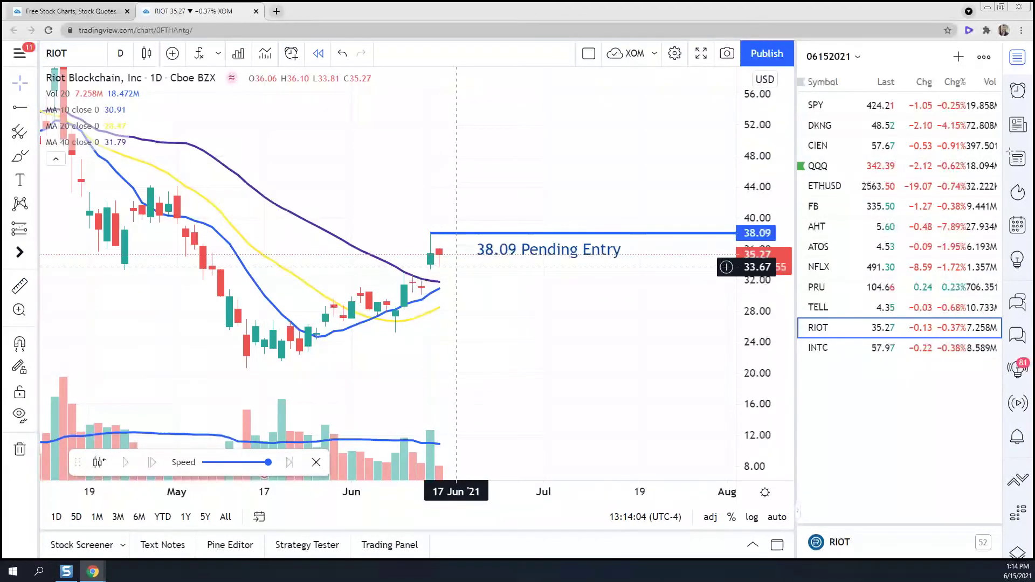
pyautogui.click(19, 286)
pyautogui.click(431, 252)
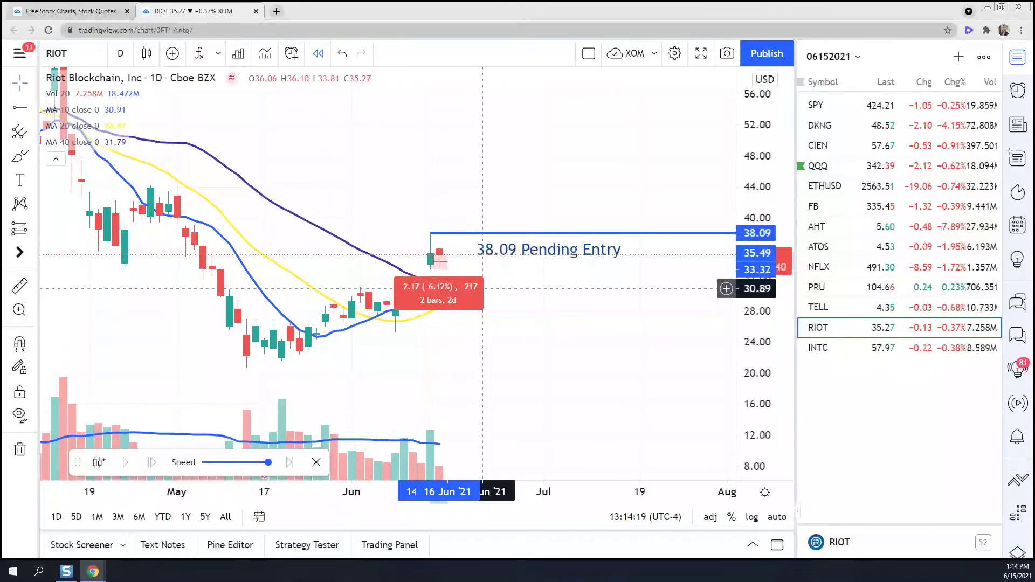
pyautogui.click(482, 289)
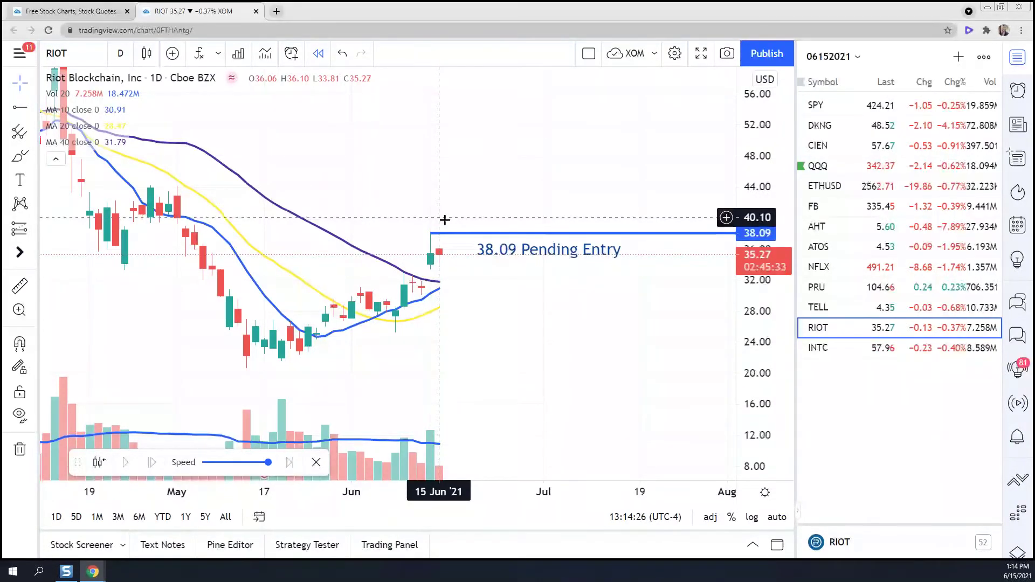
# Move the "38.09 Pending Entry" label just above the starting point of the blue ray
pyautogui.click(546, 250)
pyautogui.moveTo(545, 250); pyautogui.dragTo(415, 217)
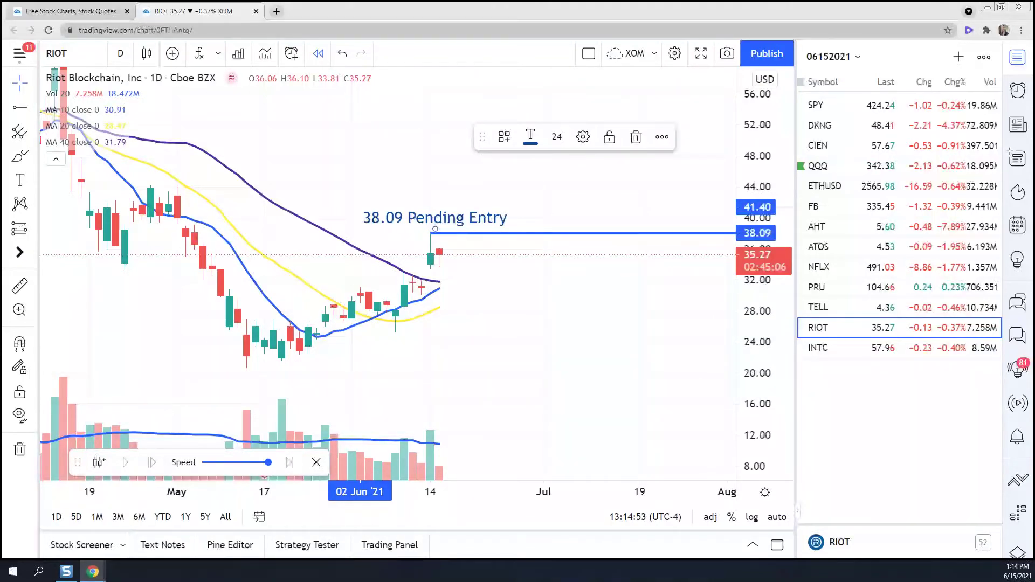
# Switch to the Trade Alert base in Airtable and examine the Market Pro-Options records down to the oldest signals
pyautogui.hotkey('alt', 'Tab')
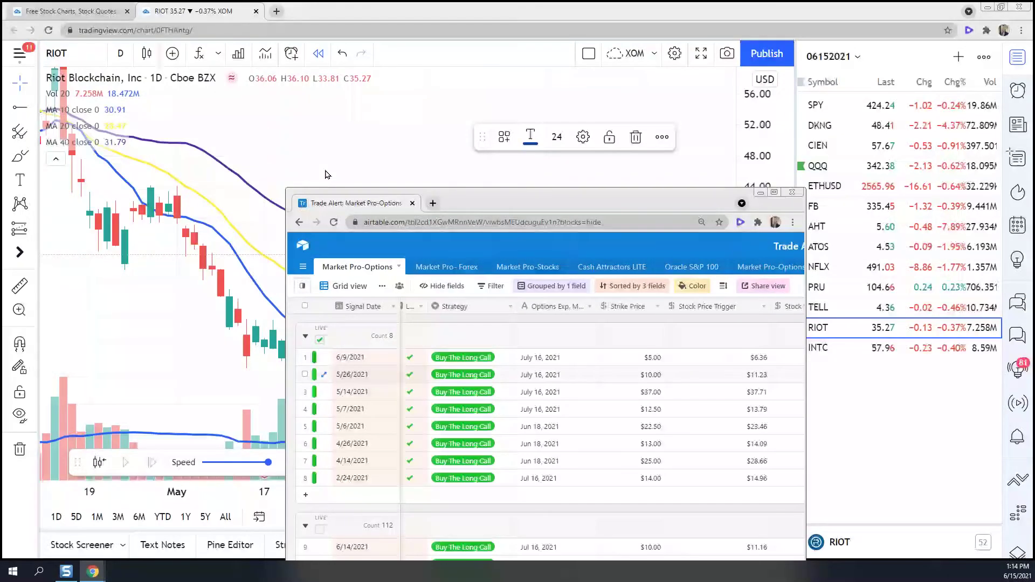
pyautogui.press('super+Up')
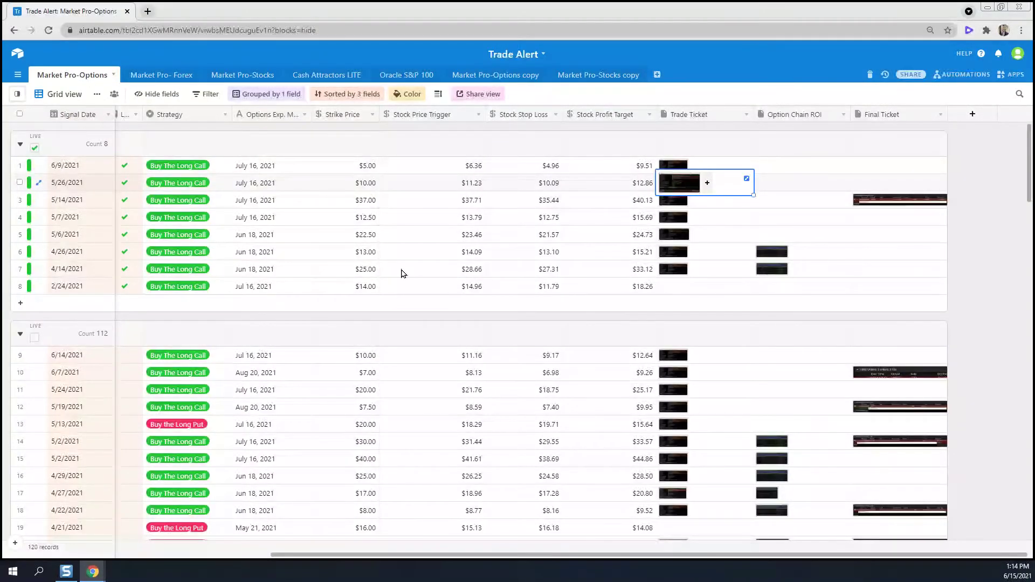
pyautogui.scroll(-20, 262, 407)
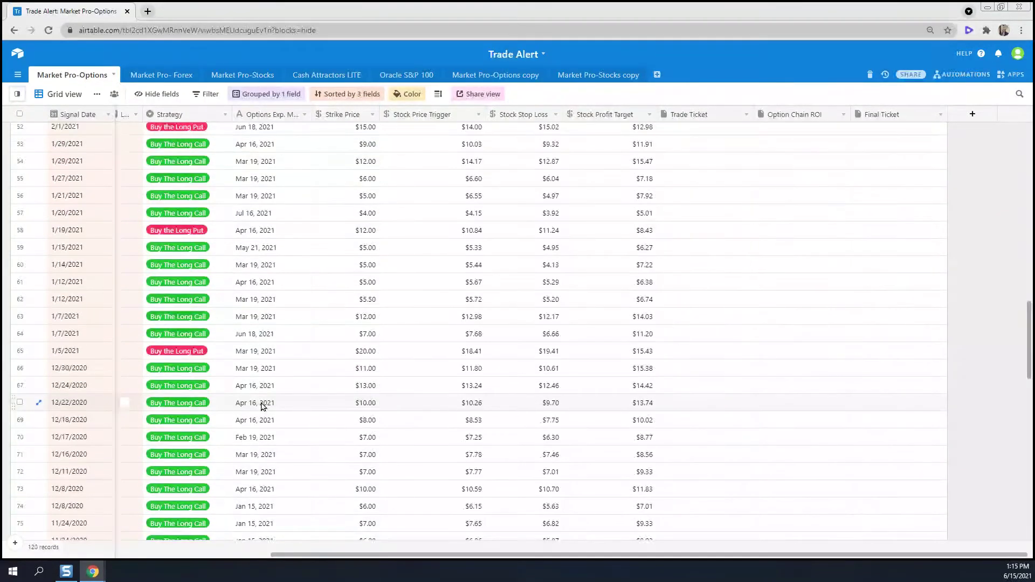
pyautogui.scroll(-10, 262, 407)
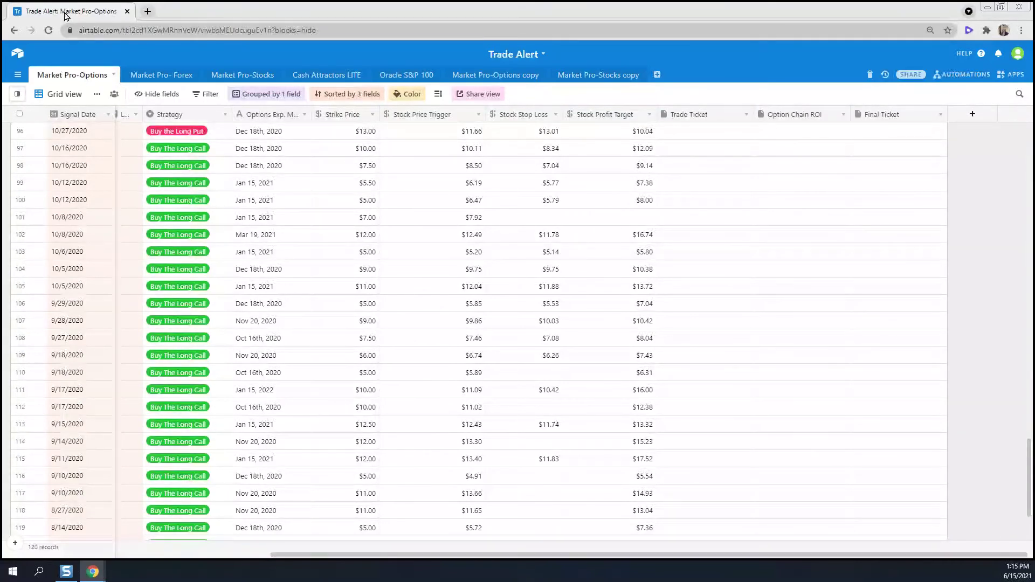
# Switch back to TradingView and examine RIOT's daily price history over a longer period
pyautogui.hotkey('alt', 'Tab')
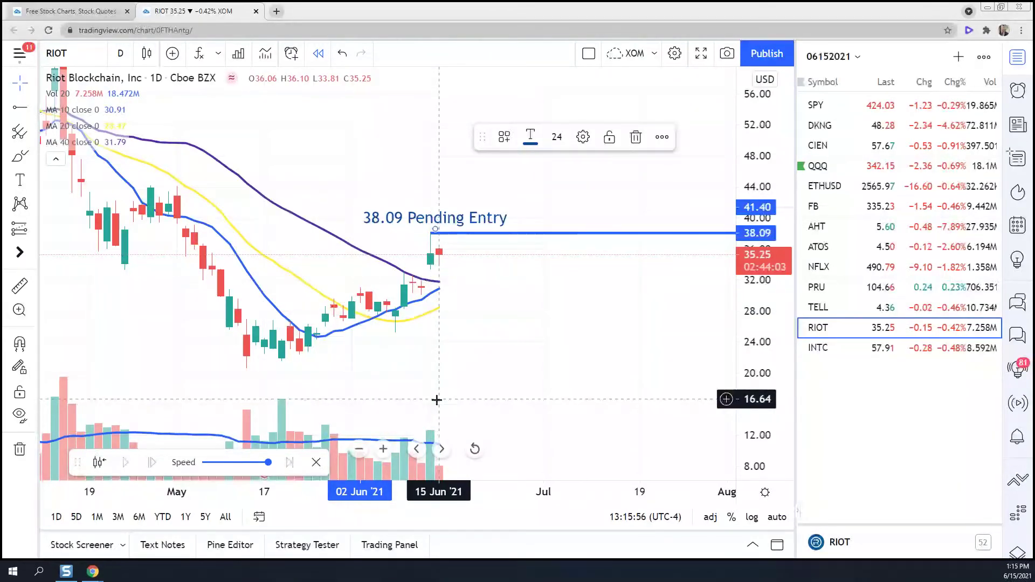
pyautogui.click(553, 265)
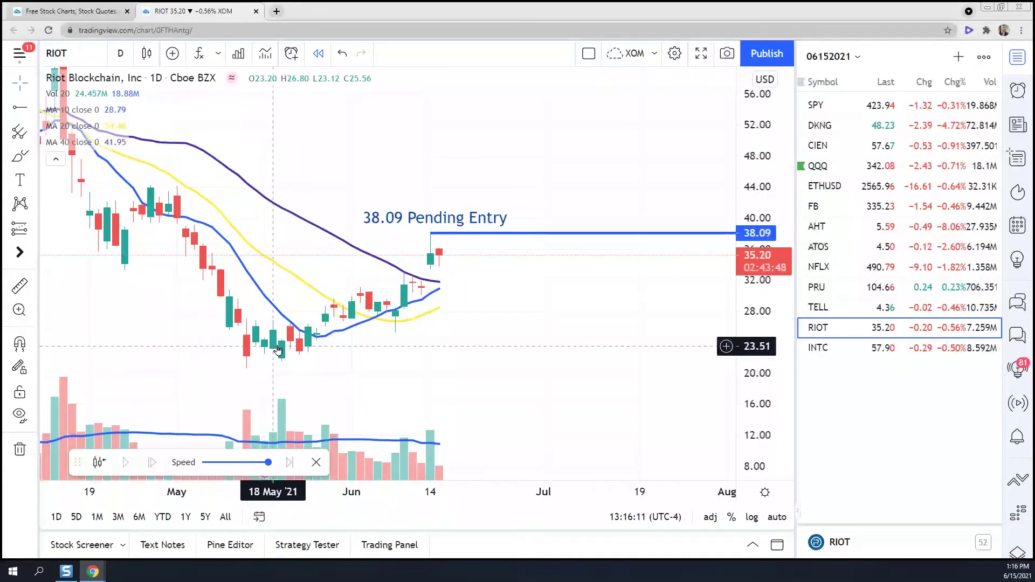
pyautogui.scroll(-3, 537, 317)
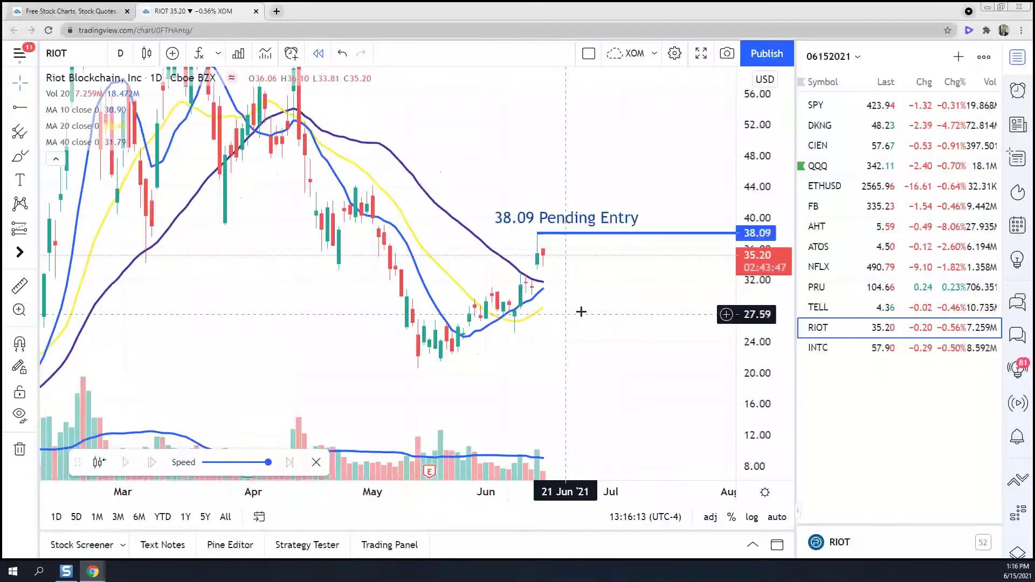
# Open the INTC daily chart and examine its recent candles, gap and moving averages over several months
pyautogui.click(842, 356)
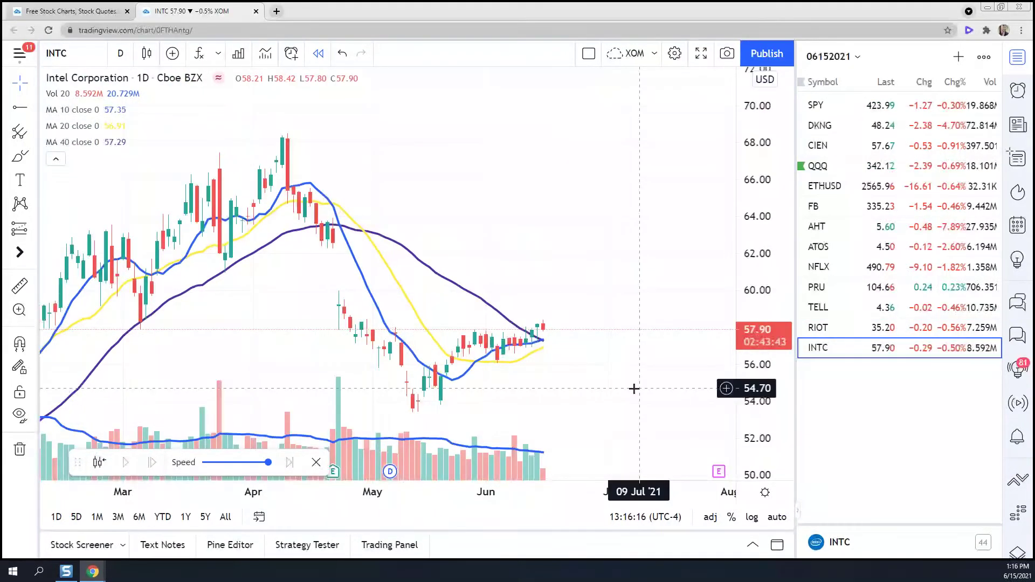
pyautogui.moveTo(752, 378); pyautogui.dragTo(745, 409)
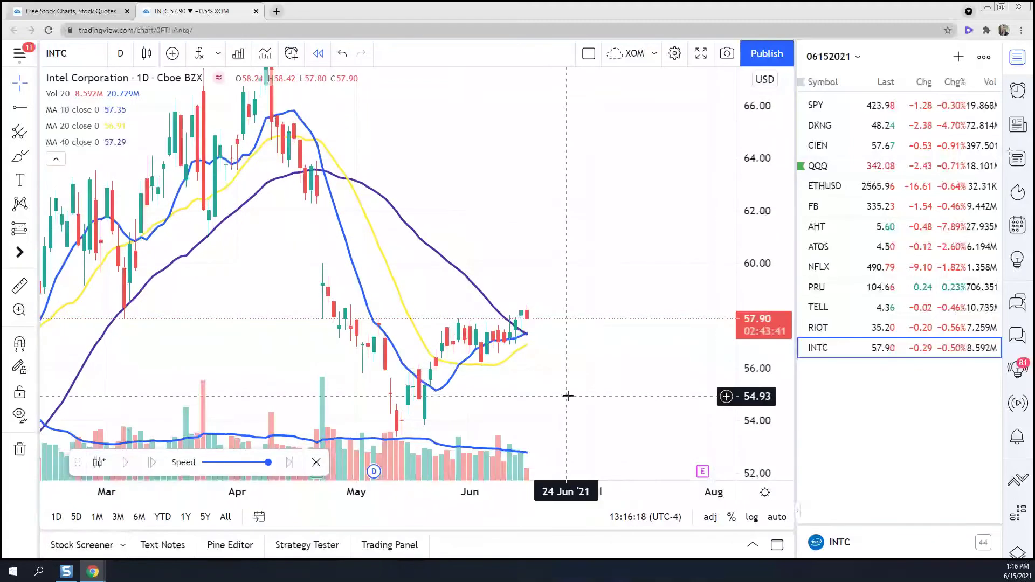
pyautogui.moveTo(559, 382); pyautogui.dragTo(545, 372)
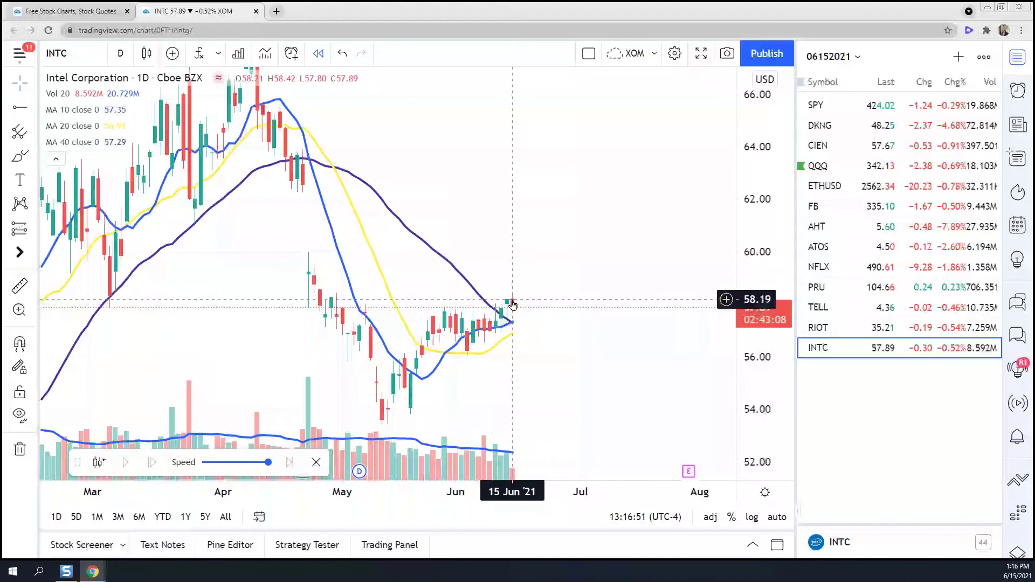
pyautogui.scroll(-1, 513, 305)
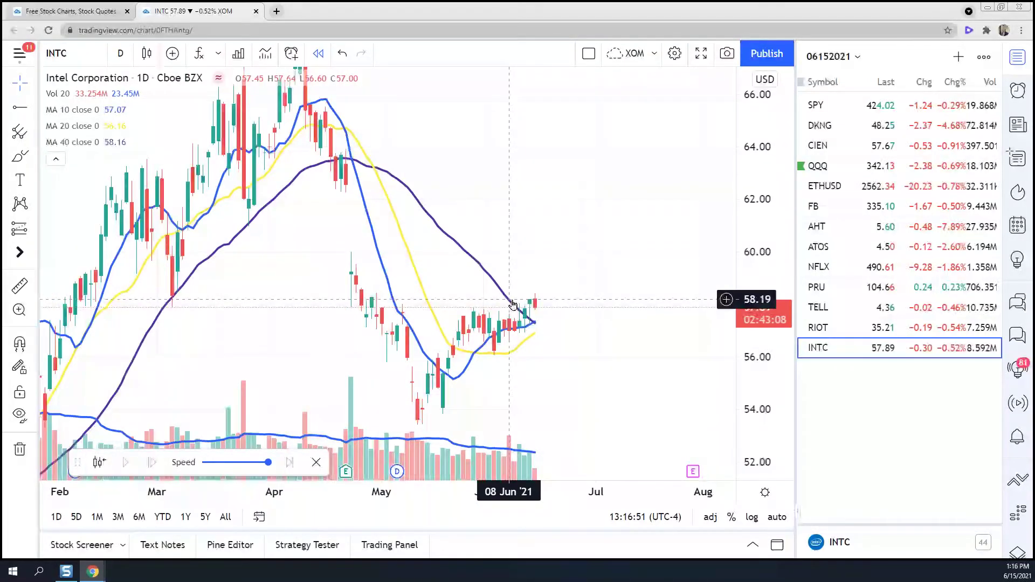
pyautogui.scroll(-1, 512, 305)
pyautogui.doubleClick(760, 203)
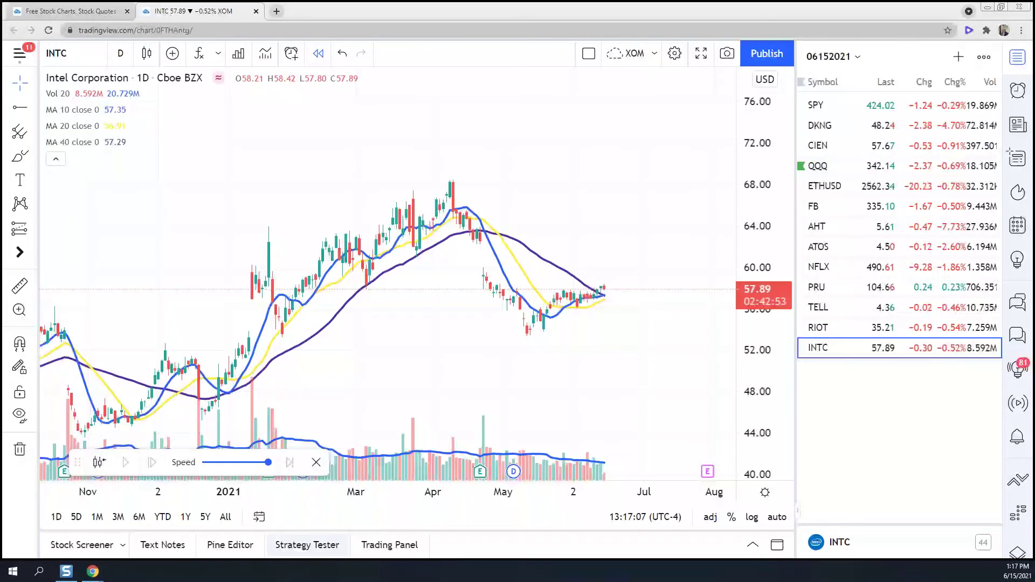
# Show the INTC chart at the 1 hour interval and examine its recent trend against the moving averages
pyautogui.click(129, 56)
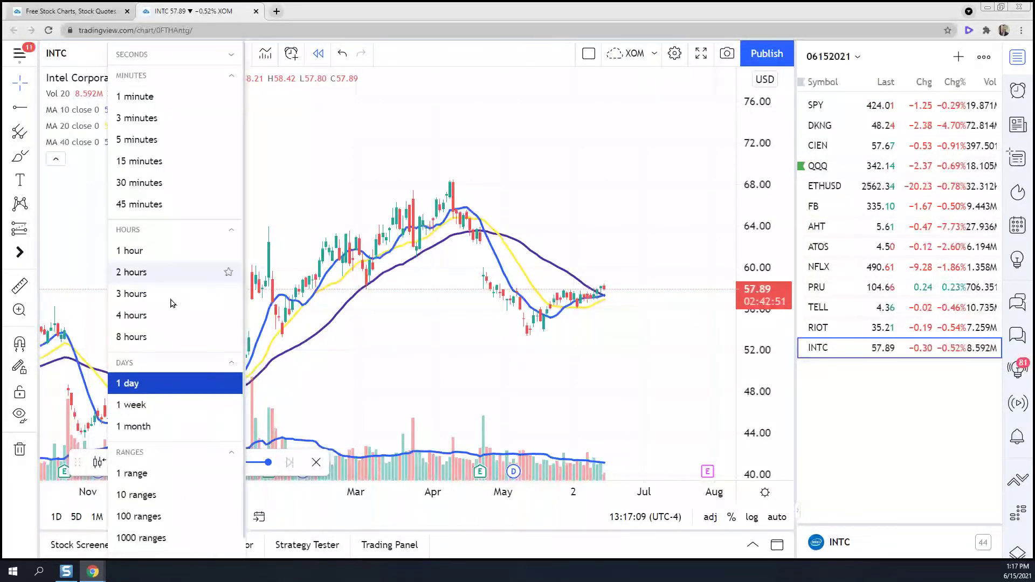
pyautogui.click(180, 263)
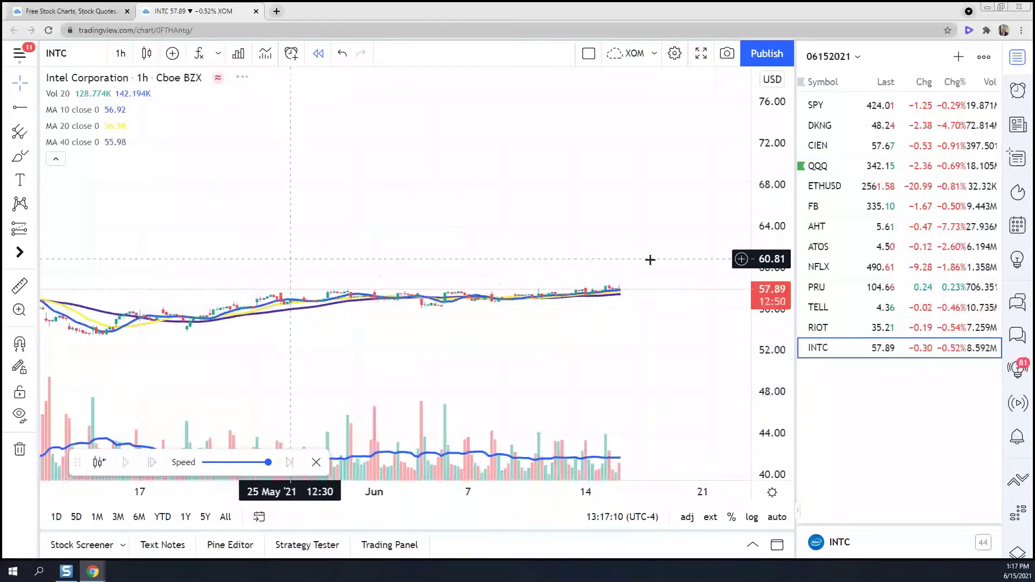
pyautogui.moveTo(778, 358); pyautogui.dragTo(778, 272)
pyautogui.moveTo(554, 269); pyautogui.dragTo(399, 102)
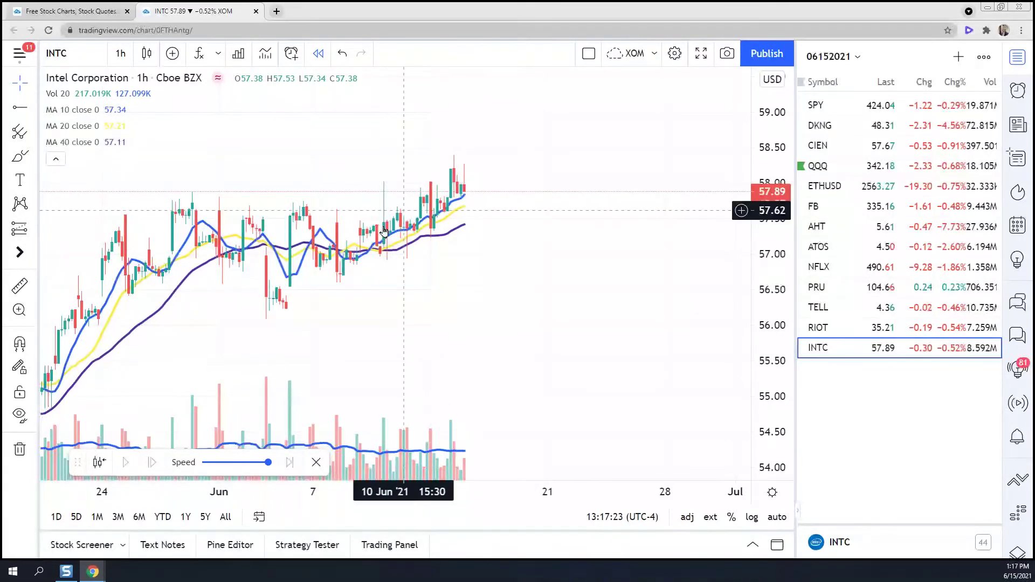
pyautogui.scroll(-2, 331, 274)
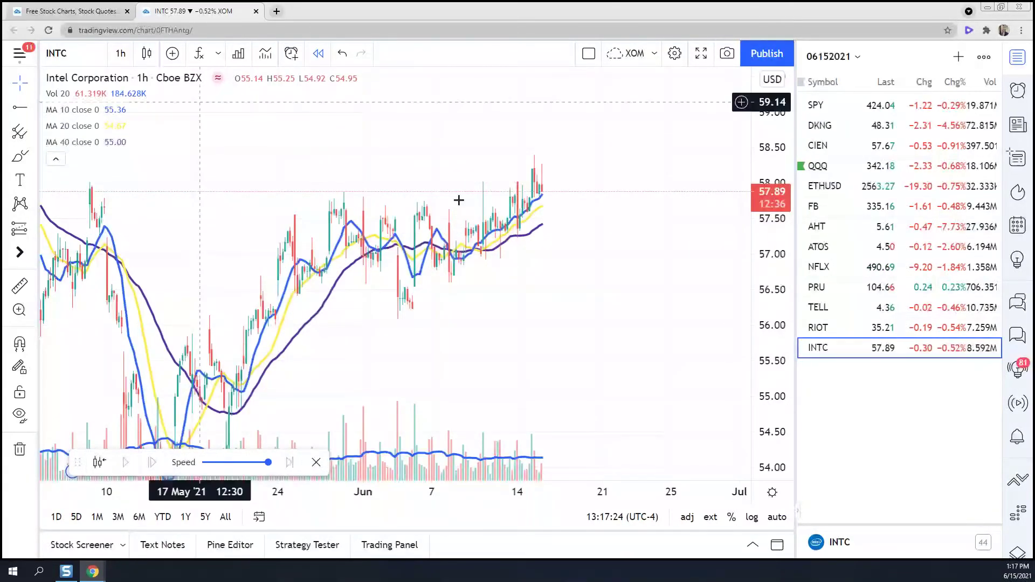
pyautogui.scroll(2, 561, 225)
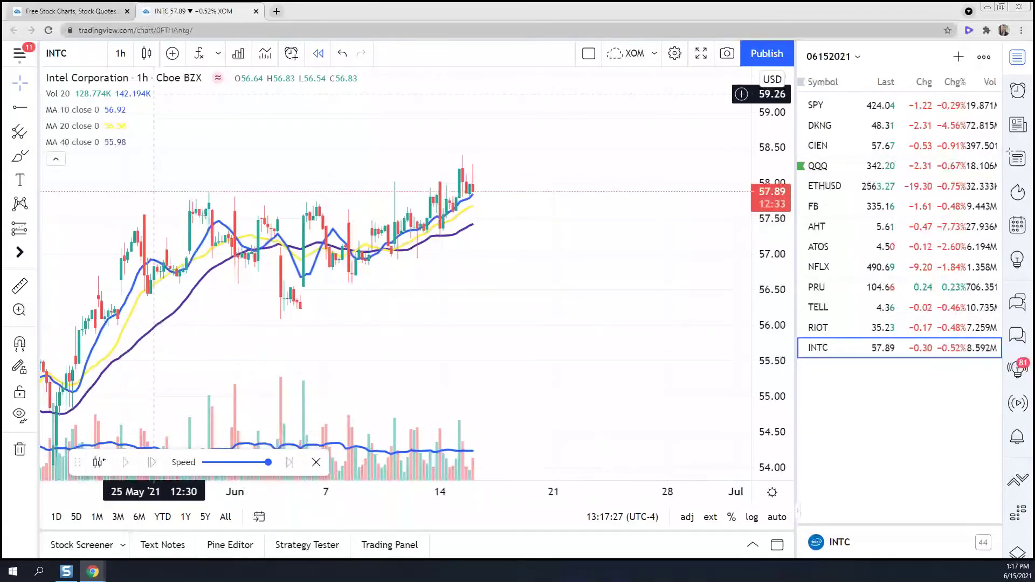
# View INTC at the 2 hour interval, and return the chart to the 1 day interval
pyautogui.write('2h')
pyautogui.press('Return')
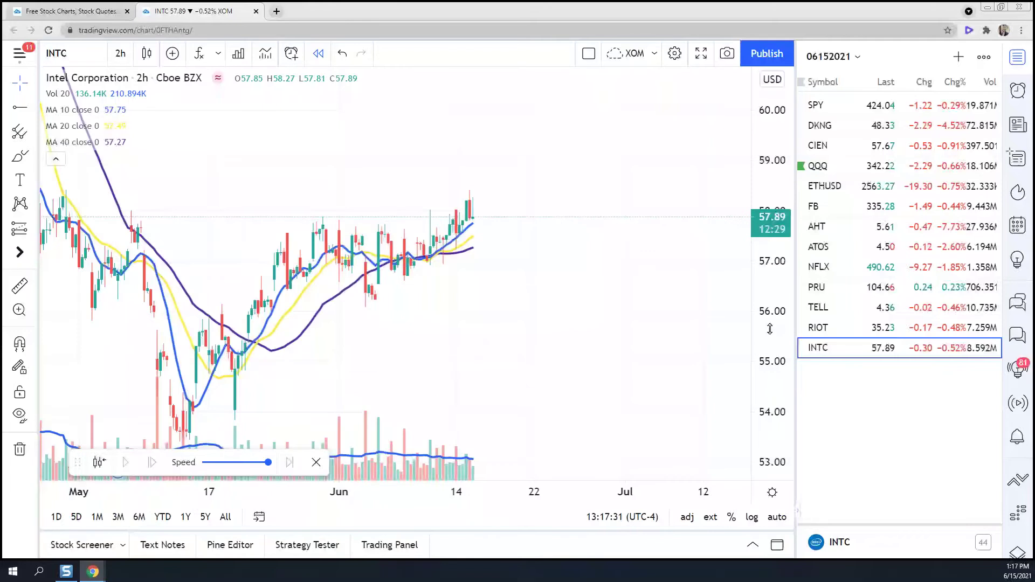
pyautogui.click(120, 53)
pyautogui.click(181, 392)
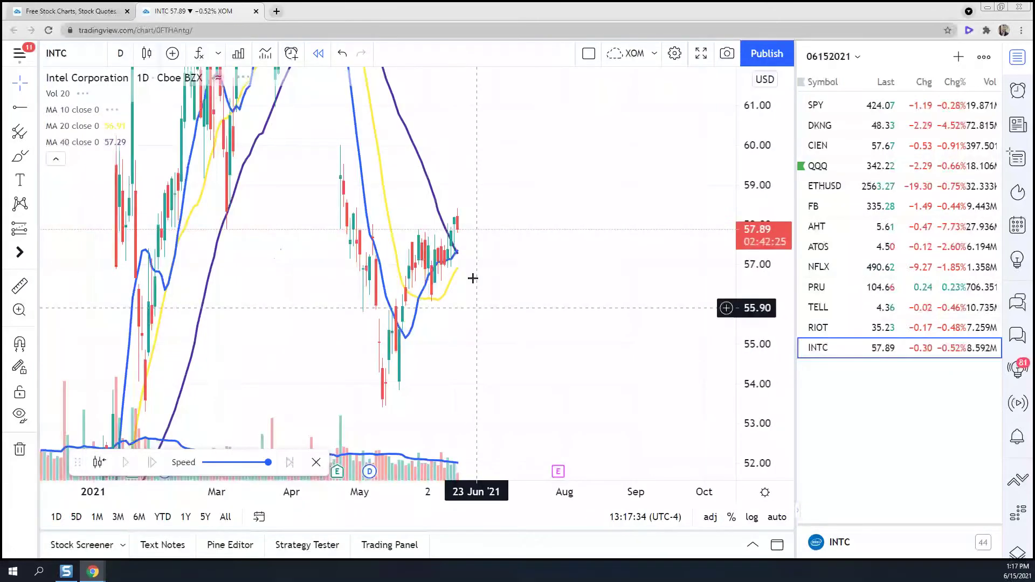
pyautogui.moveTo(744, 212); pyautogui.dragTo(744, 366)
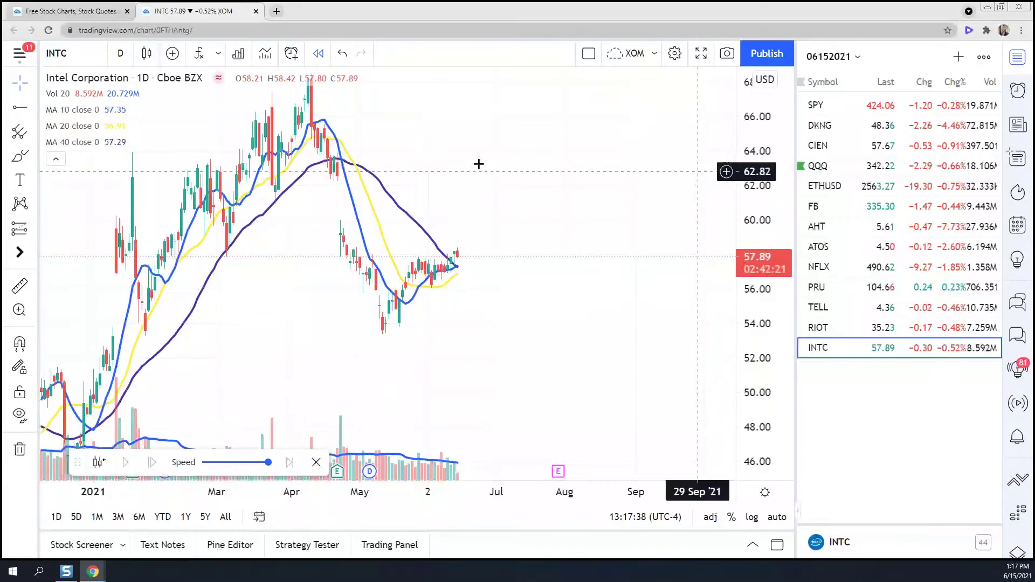
# Open the ETHUSD daily chart and examine its price action since February
pyautogui.click(844, 172)
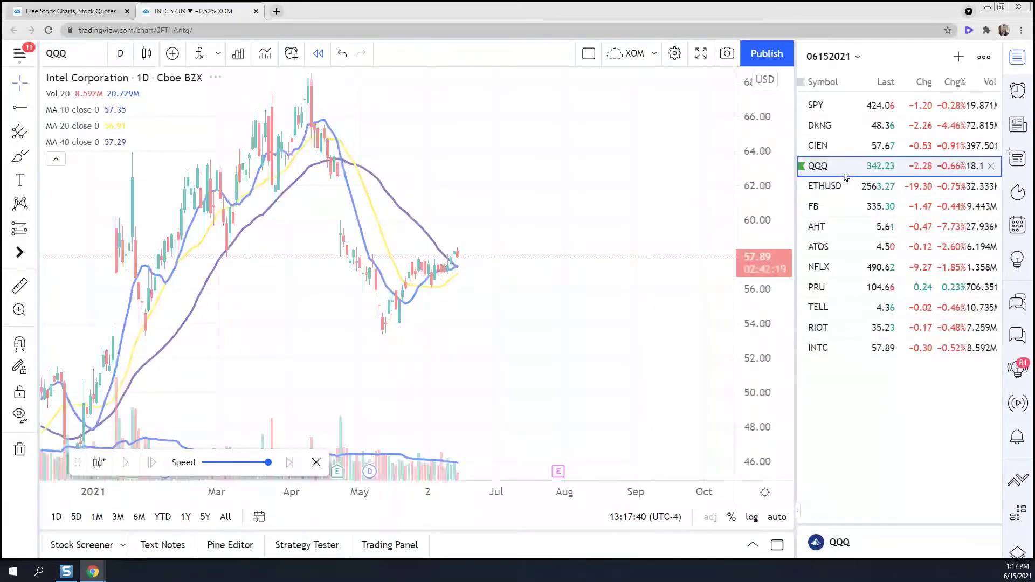
pyautogui.click(831, 186)
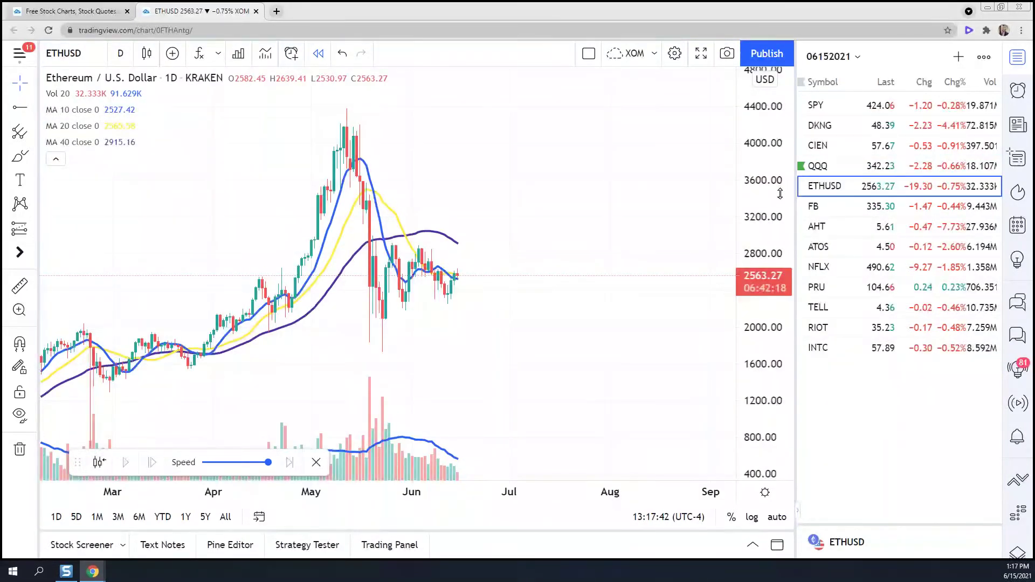
pyautogui.moveTo(780, 193); pyautogui.dragTo(776, 312)
pyautogui.moveTo(516, 377); pyautogui.dragTo(615, 275)
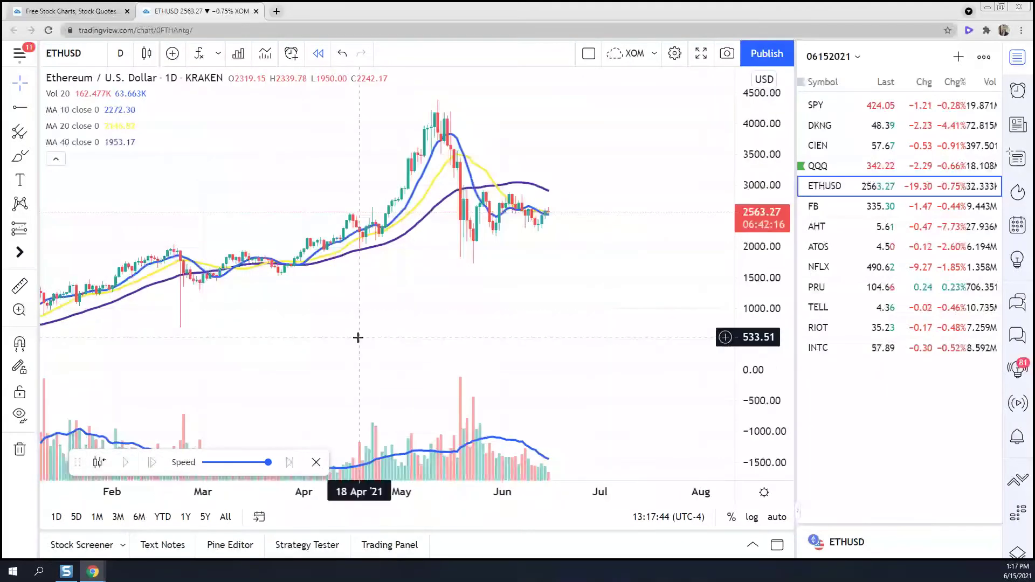
# Add the Coinbase BTCUSD symbol to the 06152021 watchlist and open its daily chart
pyautogui.click(959, 56)
pyautogui.write('BTC')
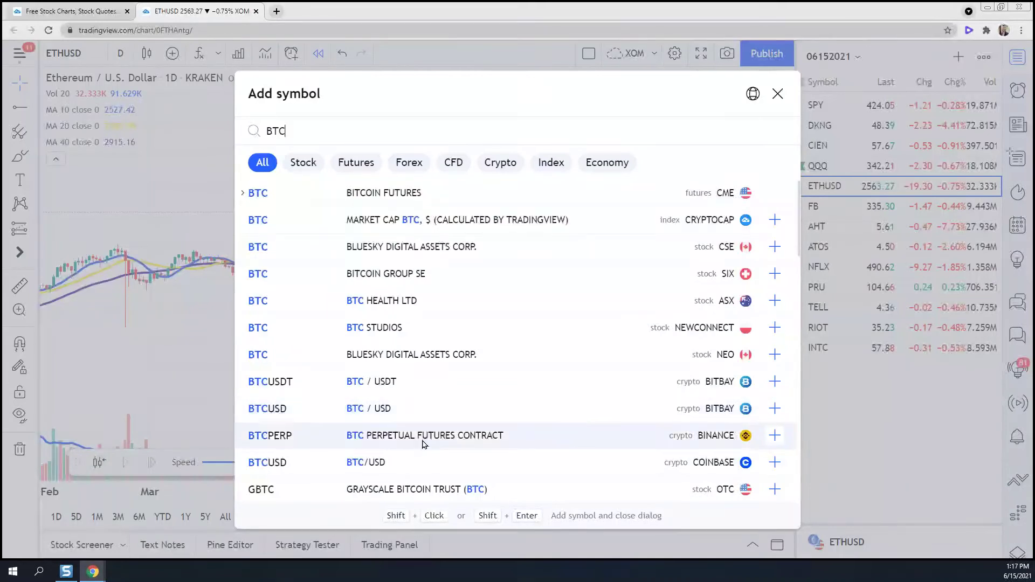
pyautogui.click(426, 463)
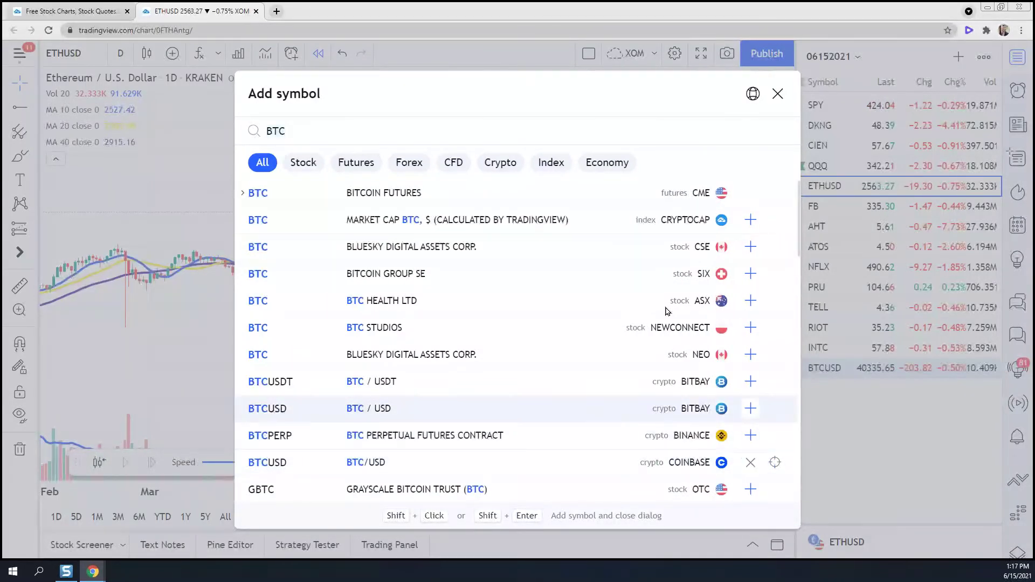
pyautogui.click(779, 94)
pyautogui.click(867, 371)
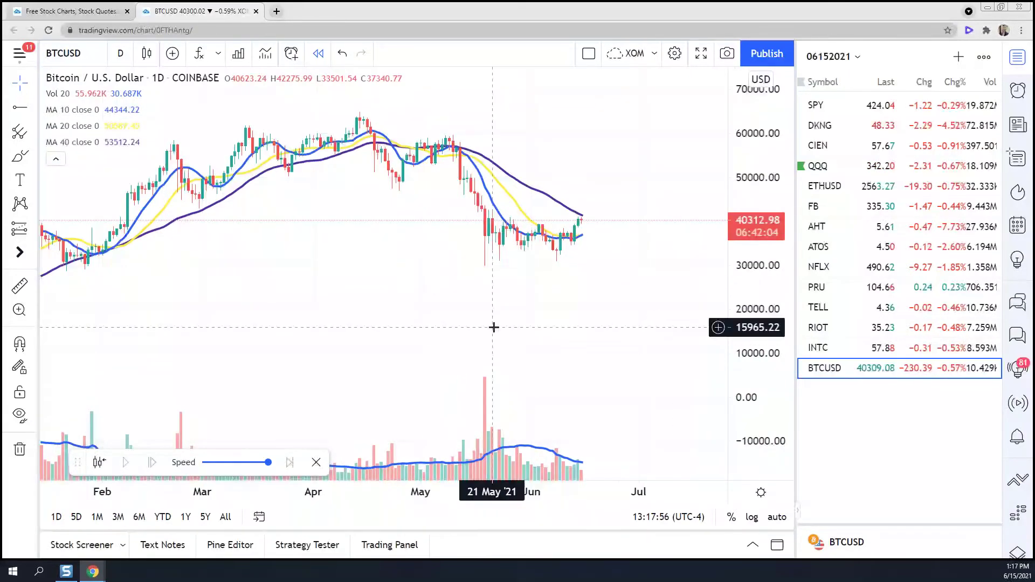
# Examine BTCUSD's daily price action against the moving averages, back to October 2020 and up to the latest candles
pyautogui.scroll(-3, 481, 326)
pyautogui.moveTo(386, 334); pyautogui.dragTo(577, 243)
pyautogui.scroll(4, 387, 324)
pyautogui.moveTo(437, 313); pyautogui.dragTo(406, 326)
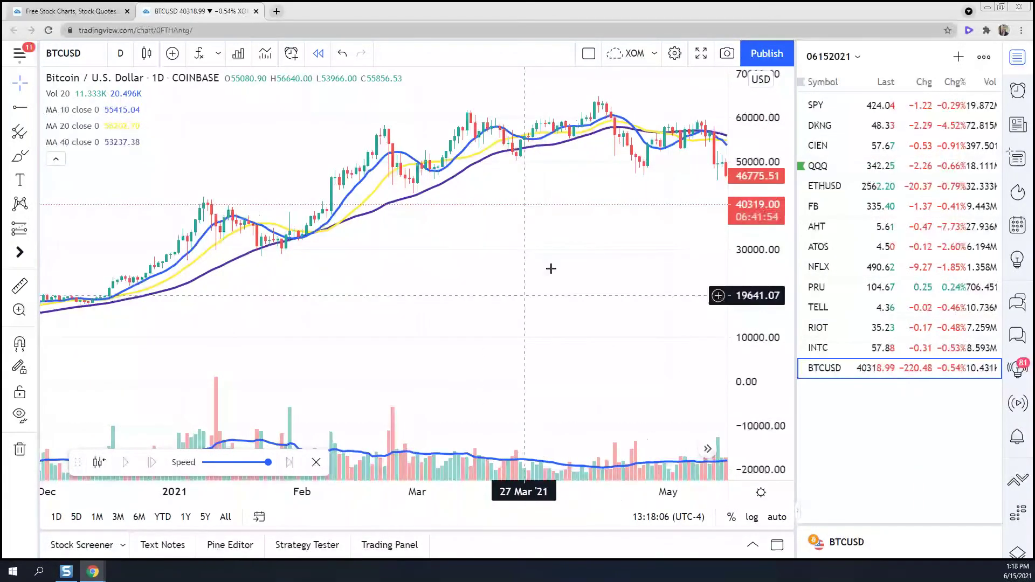
pyautogui.scroll(-2, 499, 239)
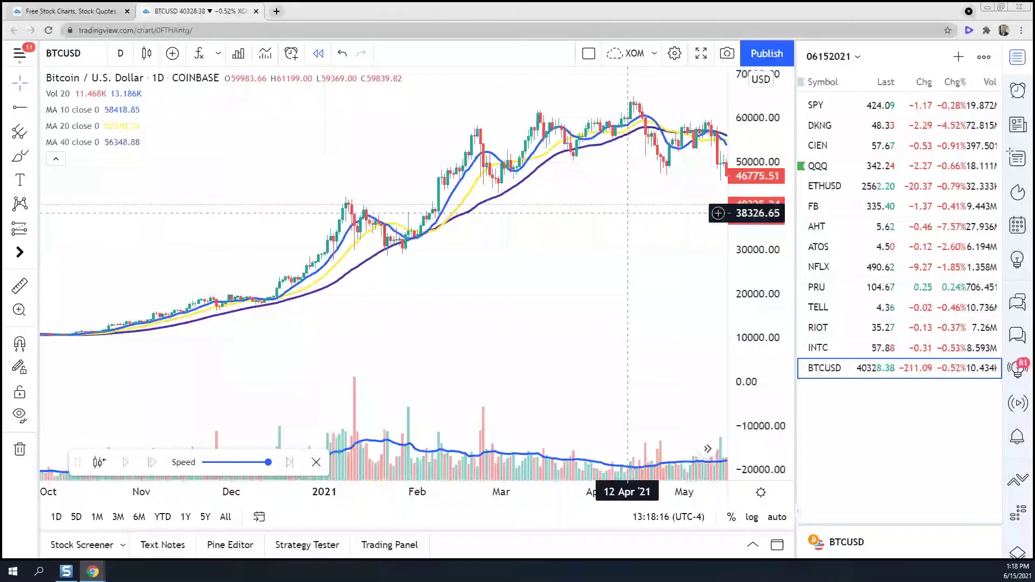
pyautogui.moveTo(627, 213); pyautogui.dragTo(528, 148)
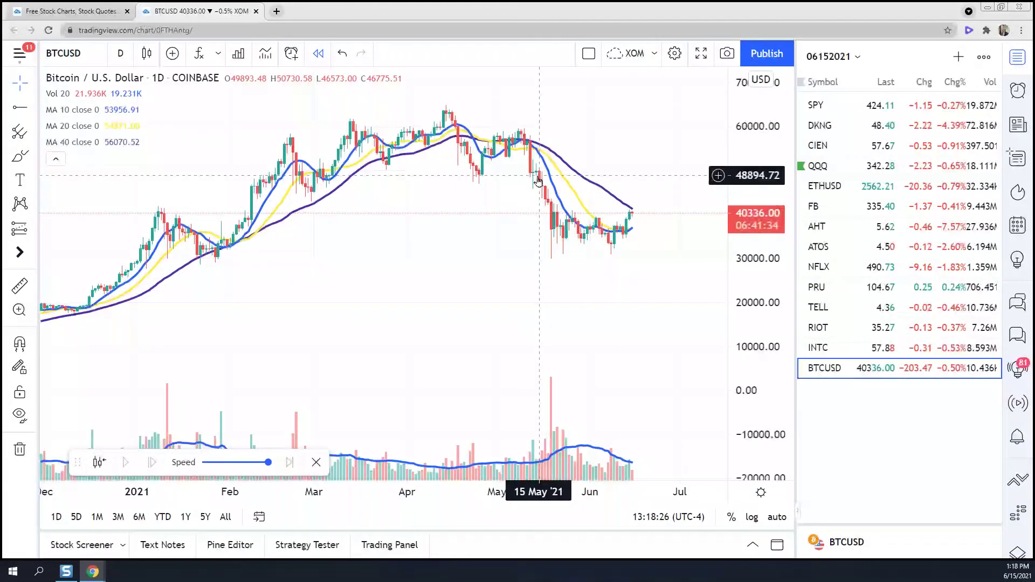
pyautogui.moveTo(626, 224); pyautogui.dragTo(546, 251)
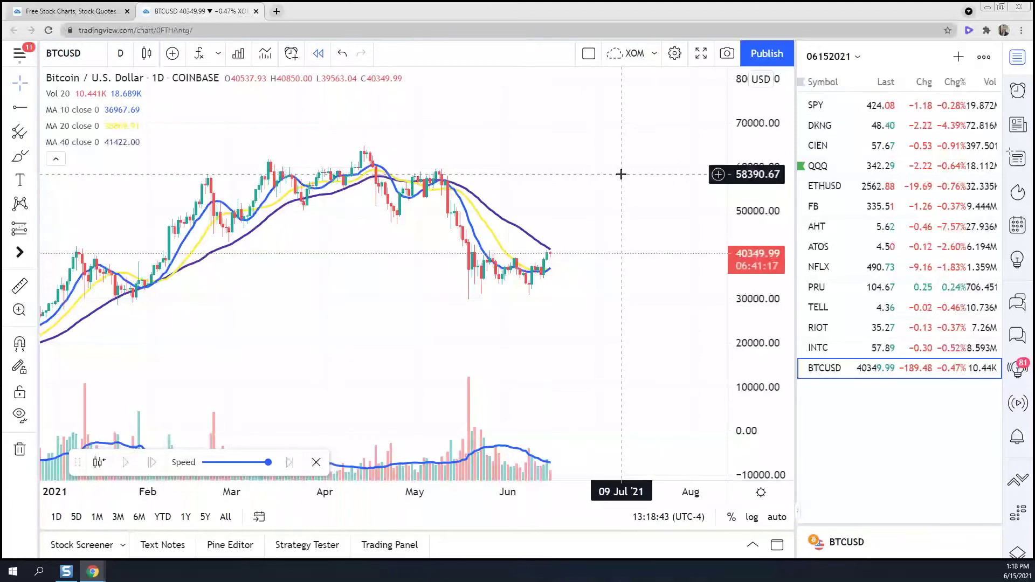
# Switch to the Forex watchlist and view the daily charts of AUDUSD and EURUSD
pyautogui.click(855, 58)
pyautogui.click(856, 235)
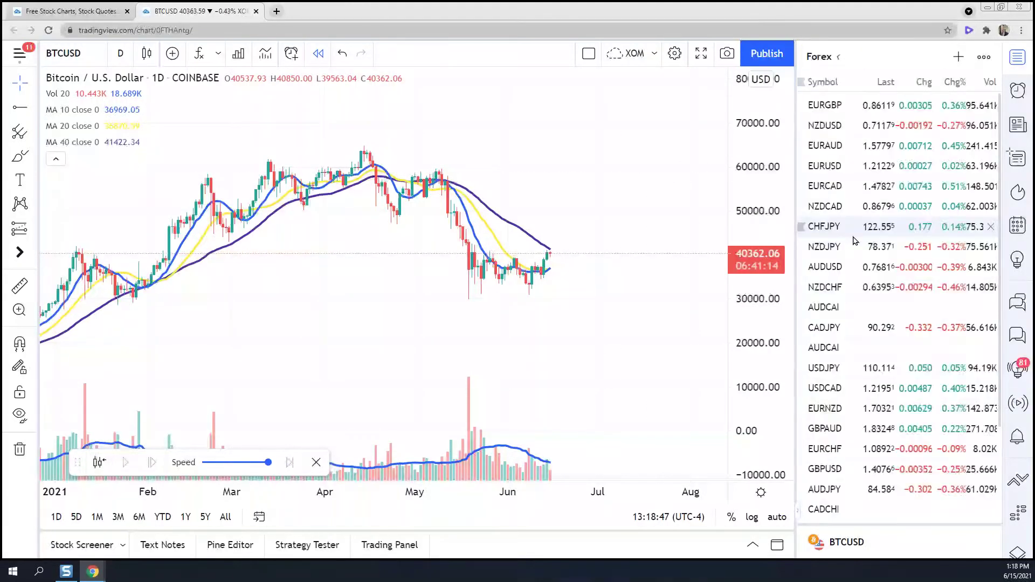
pyautogui.click(836, 263)
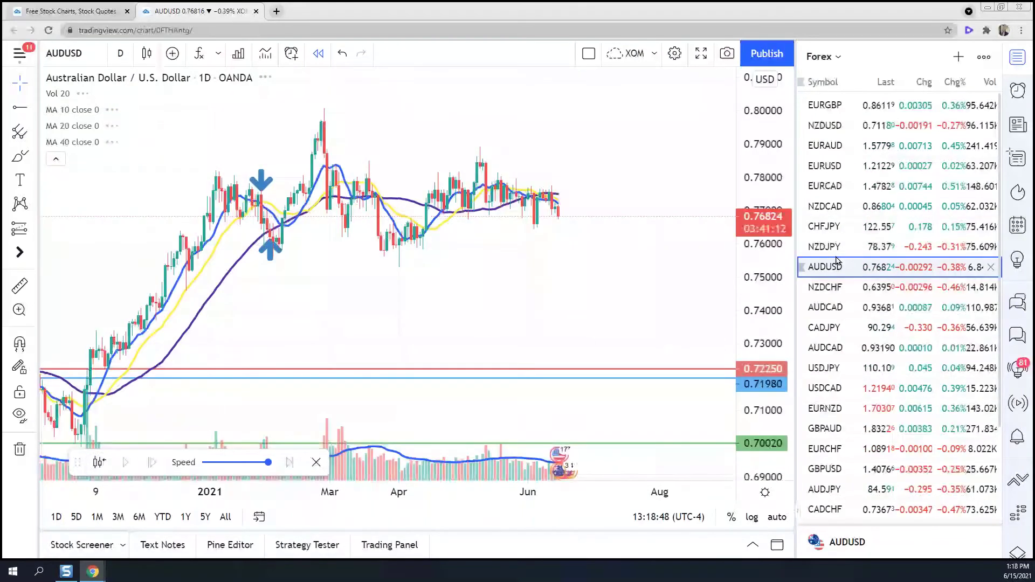
pyautogui.click(825, 166)
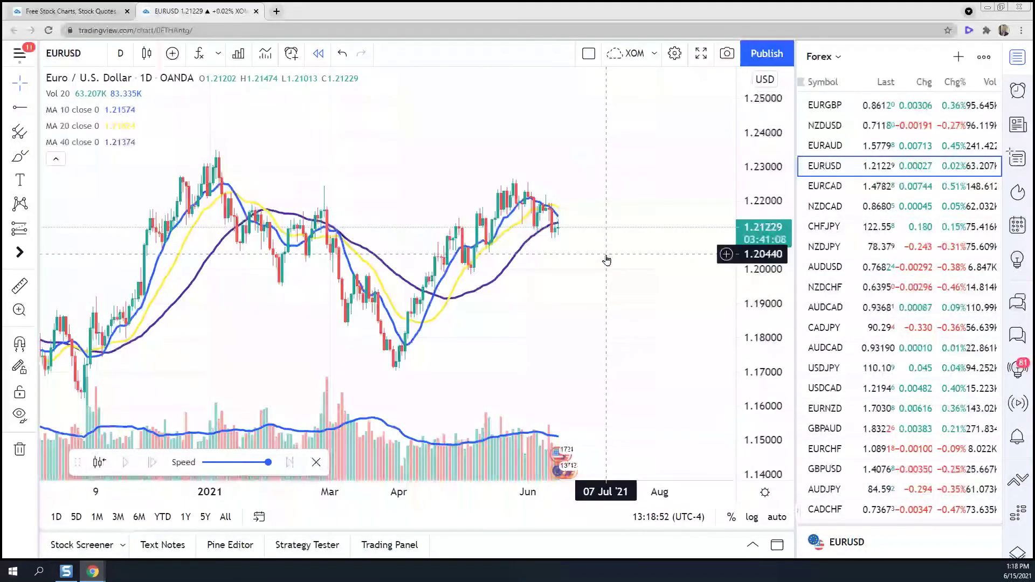
pyautogui.scroll(2, 559, 351)
pyautogui.hscroll(-3, 483, 365)
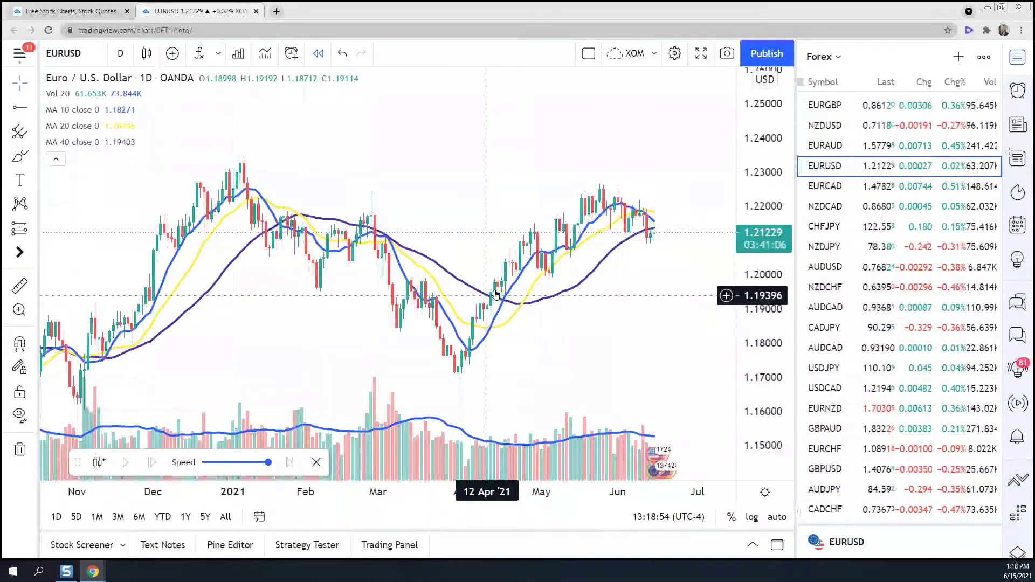
# Show EURUSD at the 2 hour interval and stretch its price scale to examine the June candles
pyautogui.click(120, 53)
pyautogui.click(150, 279)
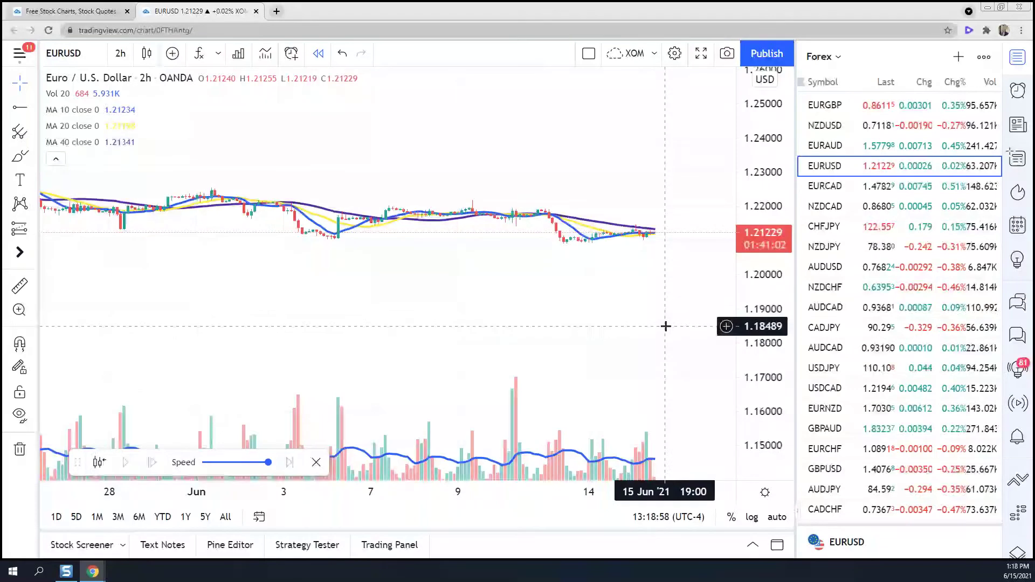
pyautogui.moveTo(749, 377); pyautogui.dragTo(774, 74)
pyautogui.moveTo(329, 270); pyautogui.dragTo(273, 370)
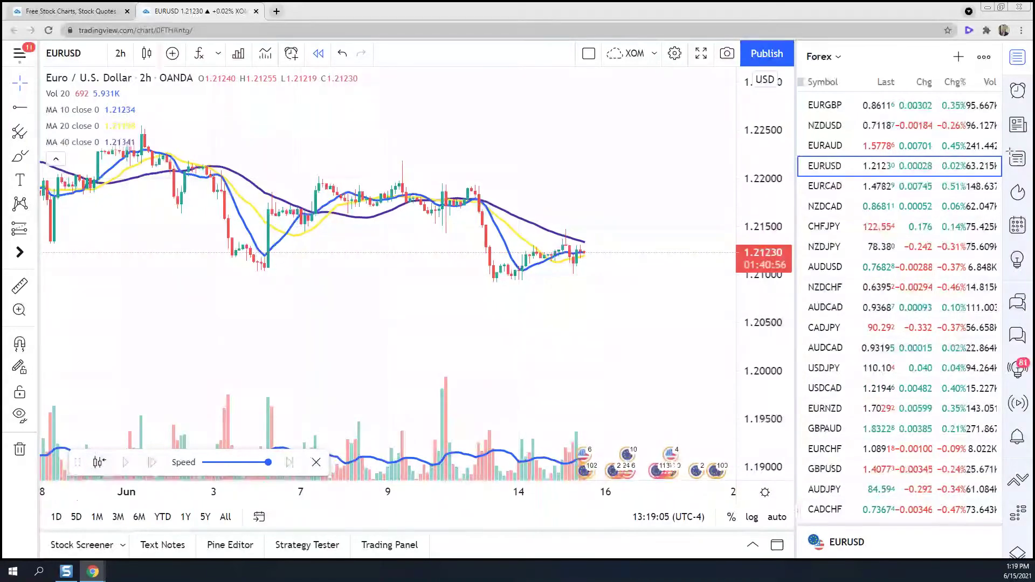
# Start a bar replay of the EURUSD 2 hour chart from 11 June and play it through the following sell-off
pyautogui.click(318, 52)
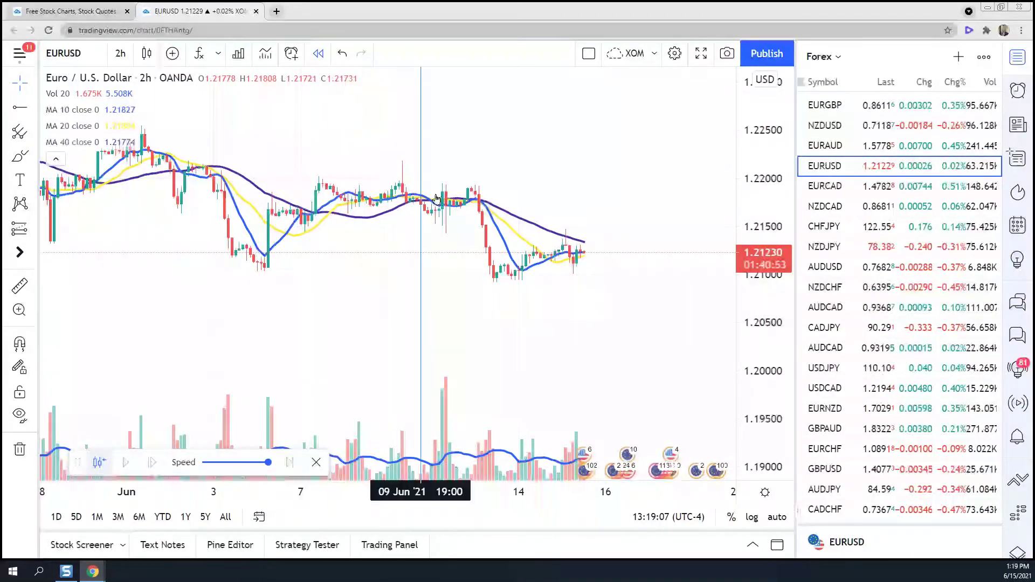
pyautogui.click(477, 226)
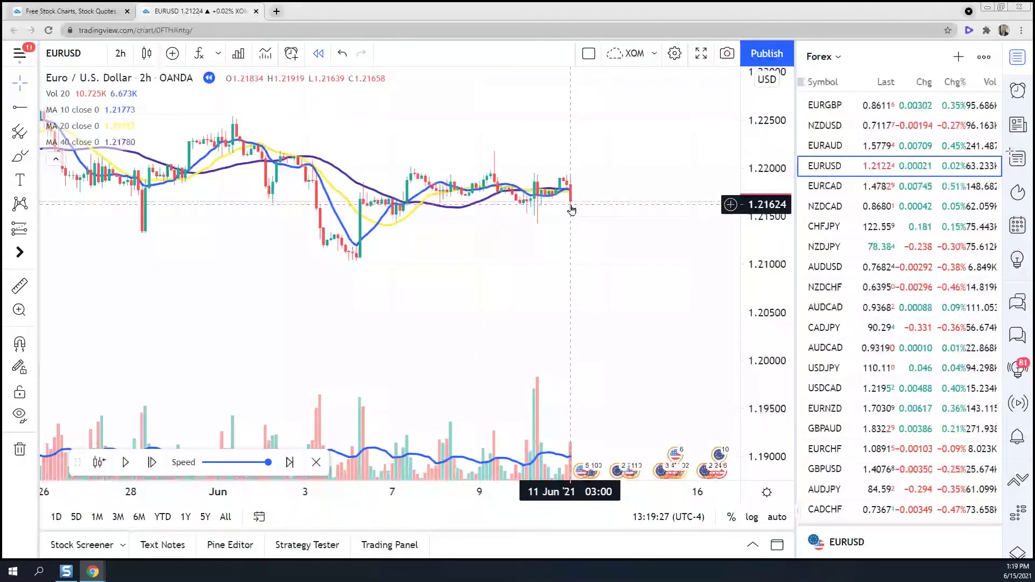
pyautogui.click(125, 462)
pyautogui.click(124, 462)
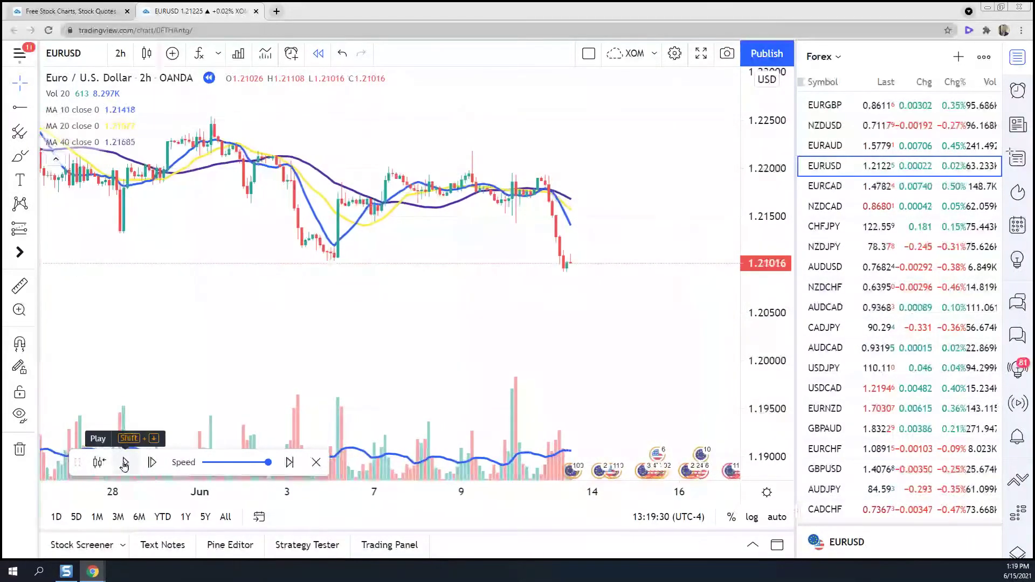
# Advance the EURUSD replay bar by bar to 14 June, and play it on to the latest candle
pyautogui.click(152, 462)
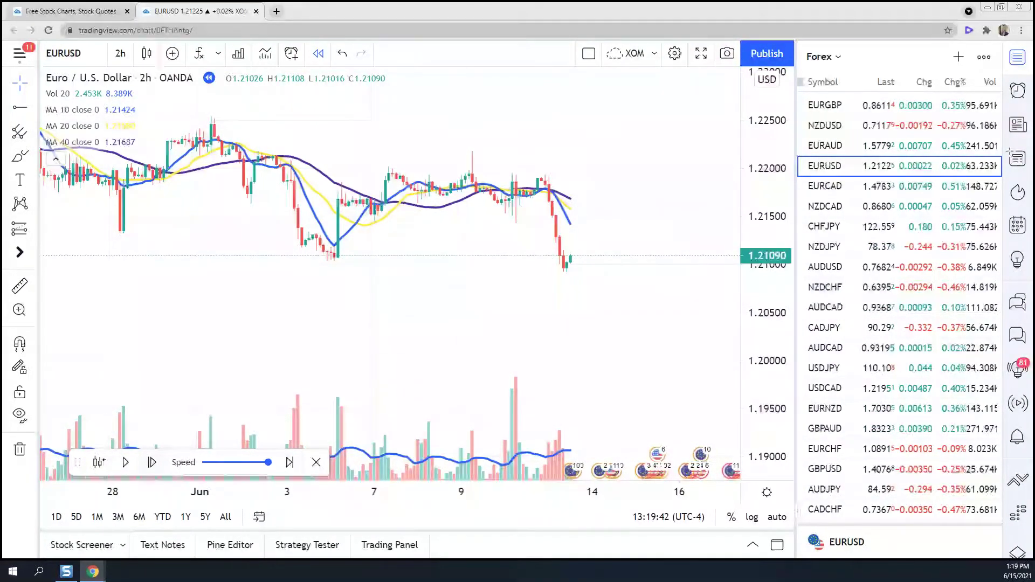
pyautogui.click(152, 462)
pyautogui.click(153, 463)
pyautogui.click(152, 462)
pyautogui.click(152, 462)
pyautogui.click(152, 463)
pyautogui.click(152, 463)
pyautogui.click(152, 463)
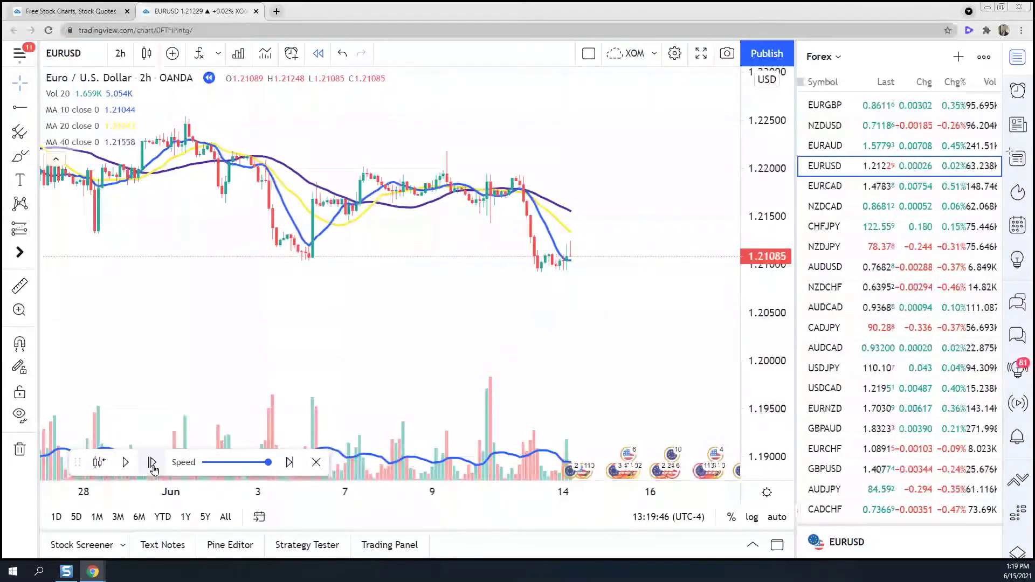
pyautogui.click(125, 462)
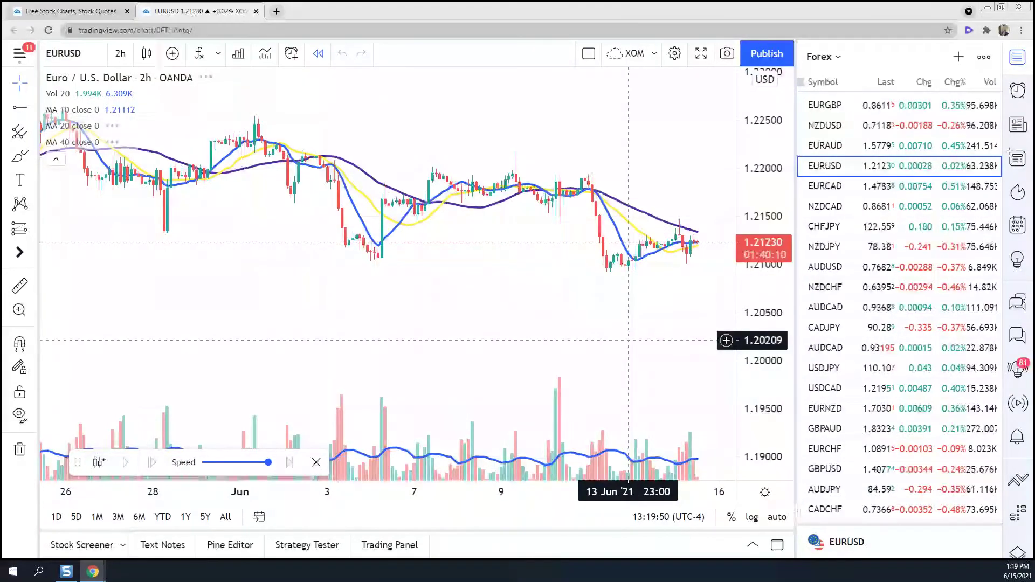
pyautogui.moveTo(628, 340); pyautogui.dragTo(410, 339)
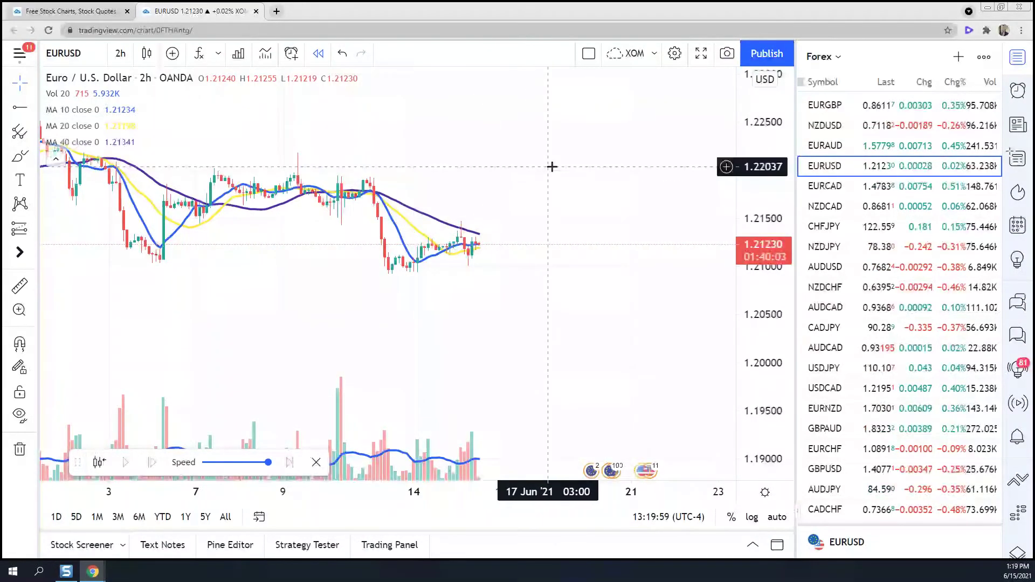
# Check the Top 5 Crypto Breakouts and Cash Attractors watchlists, and view the CC chart from Cash Attractors
pyautogui.click(839, 57)
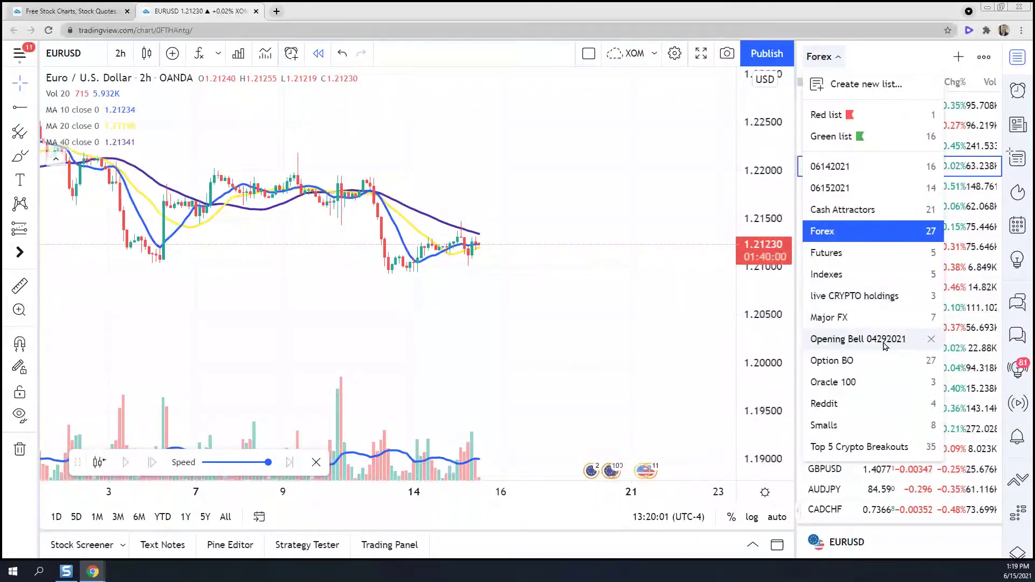
pyautogui.click(852, 453)
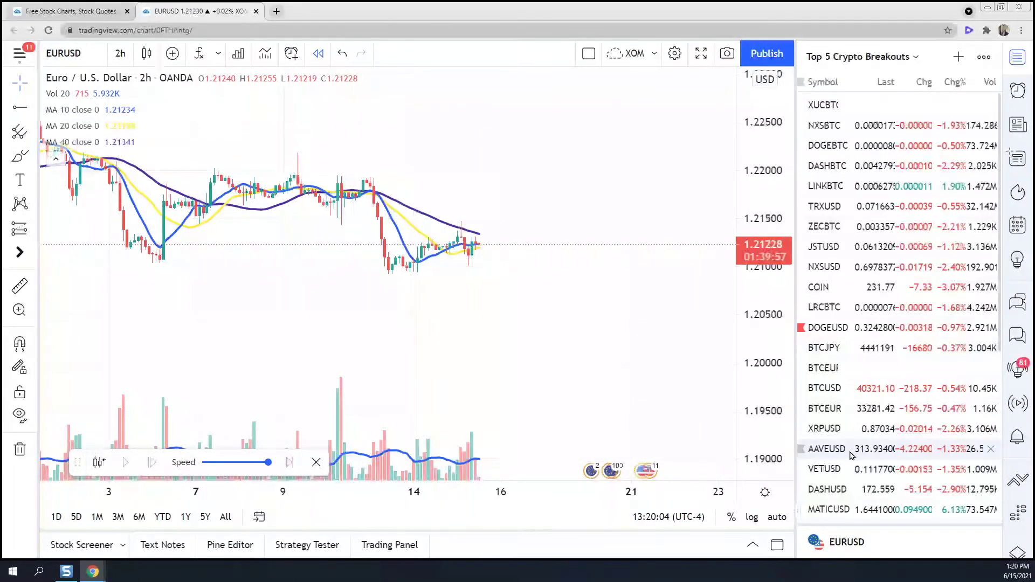
pyautogui.click(845, 52)
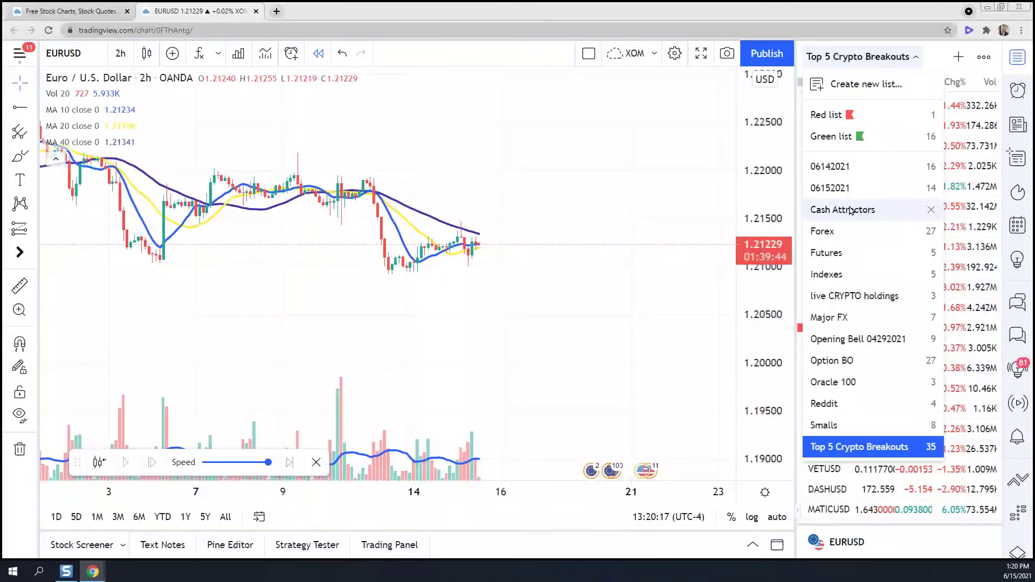
pyautogui.click(852, 211)
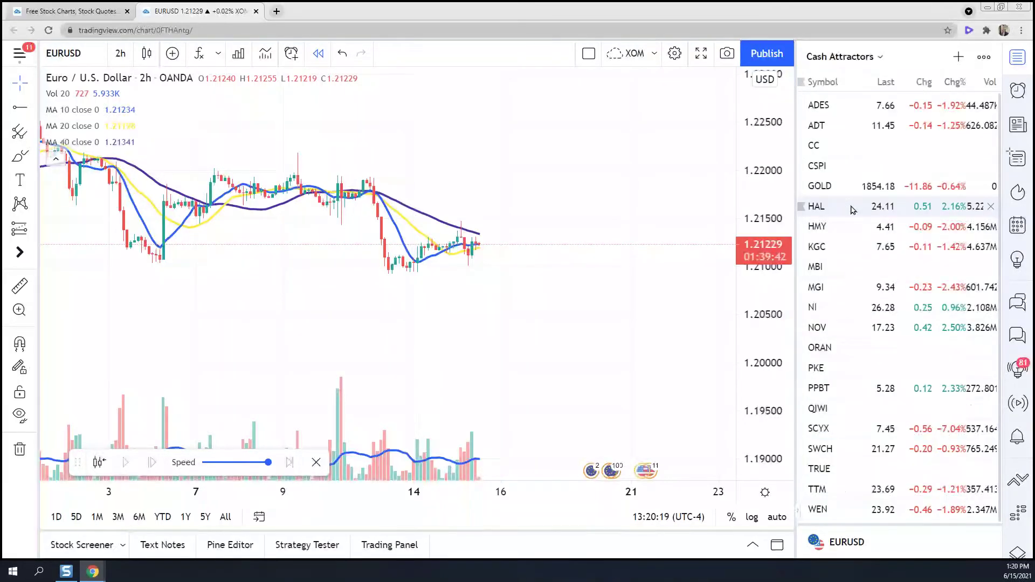
pyautogui.click(839, 145)
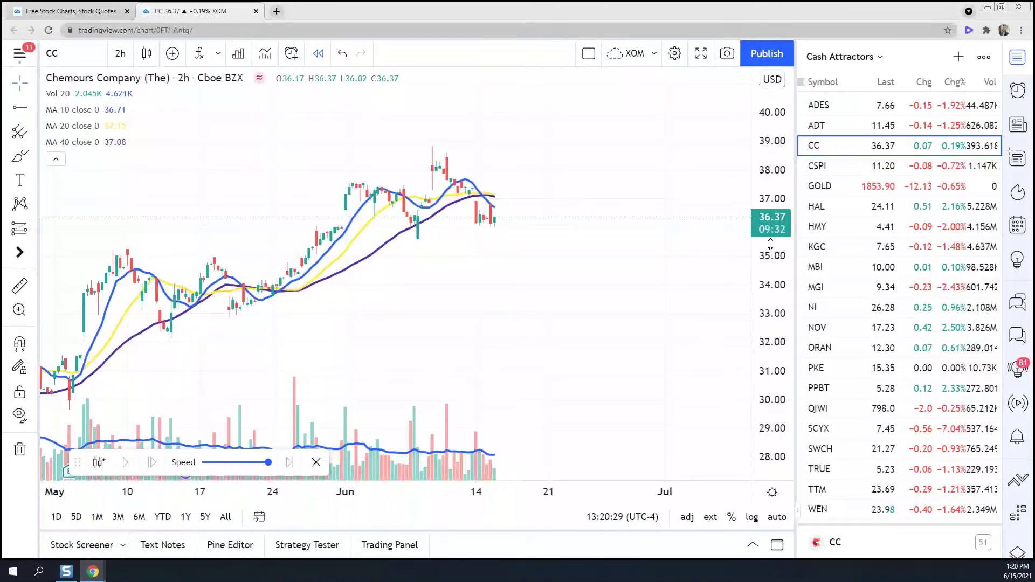
pyautogui.moveTo(791, 184); pyautogui.dragTo(791, 208)
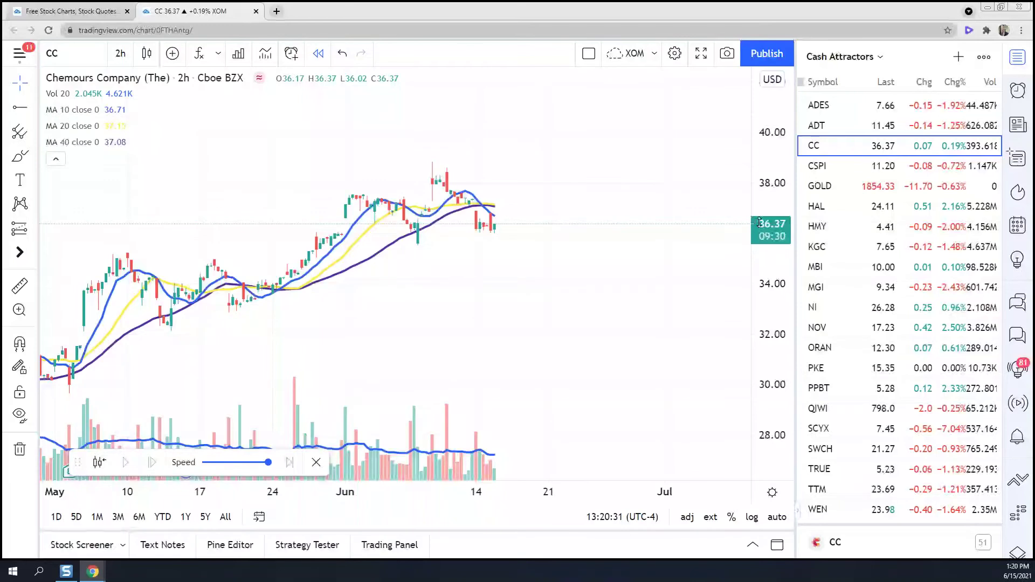
# Try to add the INO symbol to the Cash Attractors watchlist
pyautogui.click(857, 57)
pyautogui.click(962, 55)
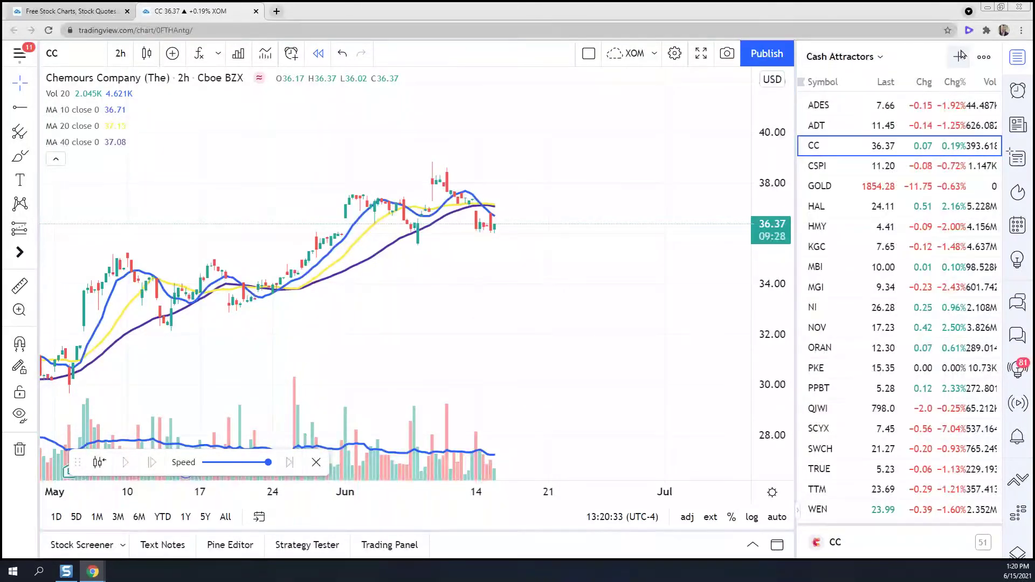
pyautogui.click(960, 56)
pyautogui.write('INO')
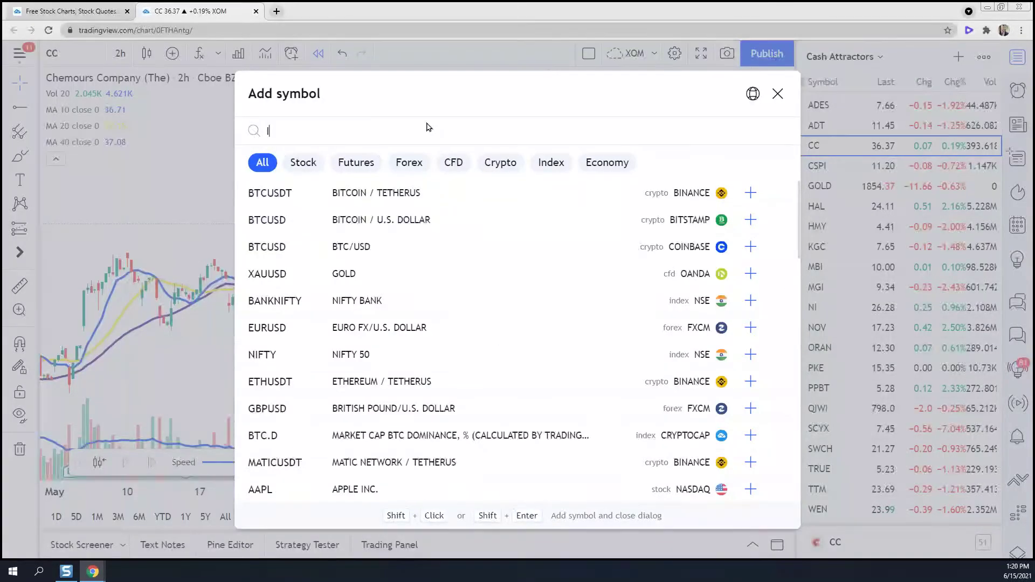
pyautogui.press('Return')
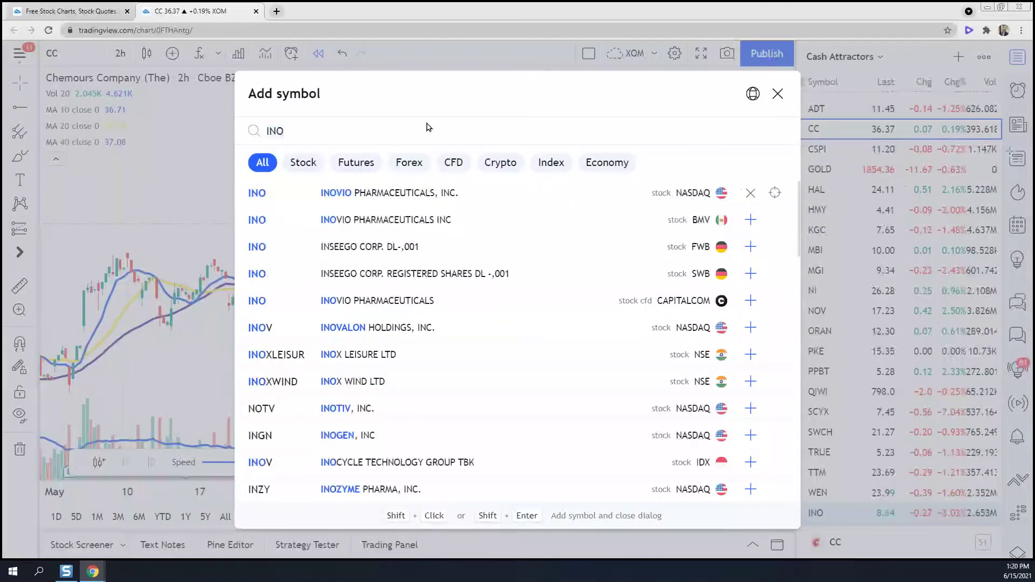
pyautogui.click(428, 193)
pyautogui.click(779, 93)
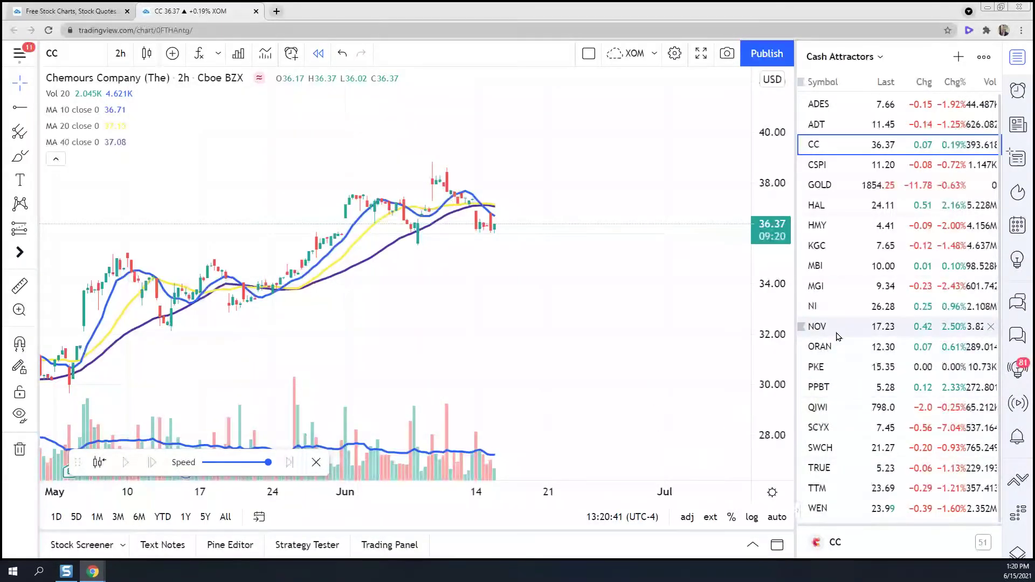
# Add Inovio Pharmaceuticals (INO, NASDAQ) to the Cash Attractors watchlist
pyautogui.click(959, 60)
pyautogui.write('INO')
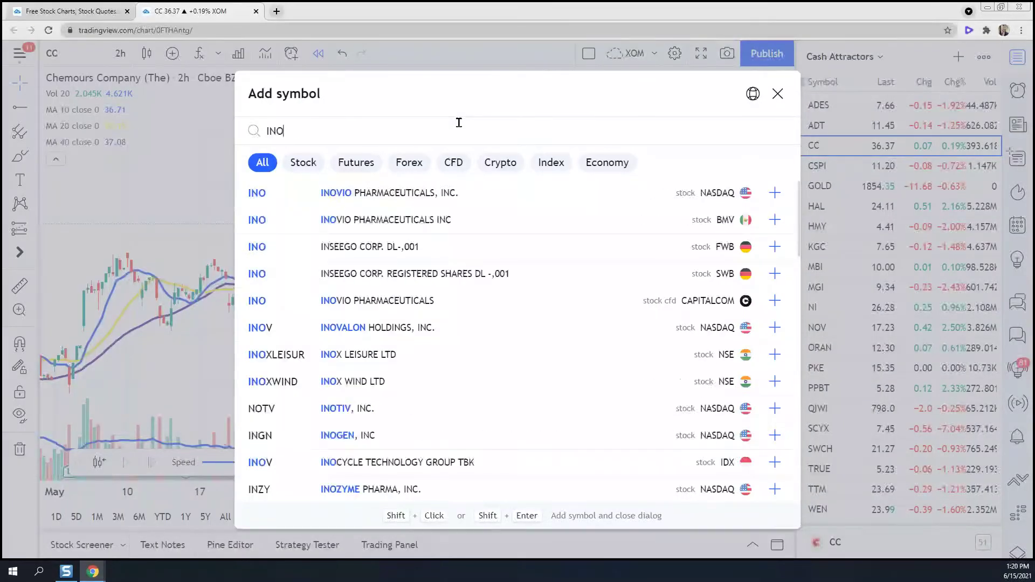
pyautogui.press('Return')
pyautogui.click(780, 94)
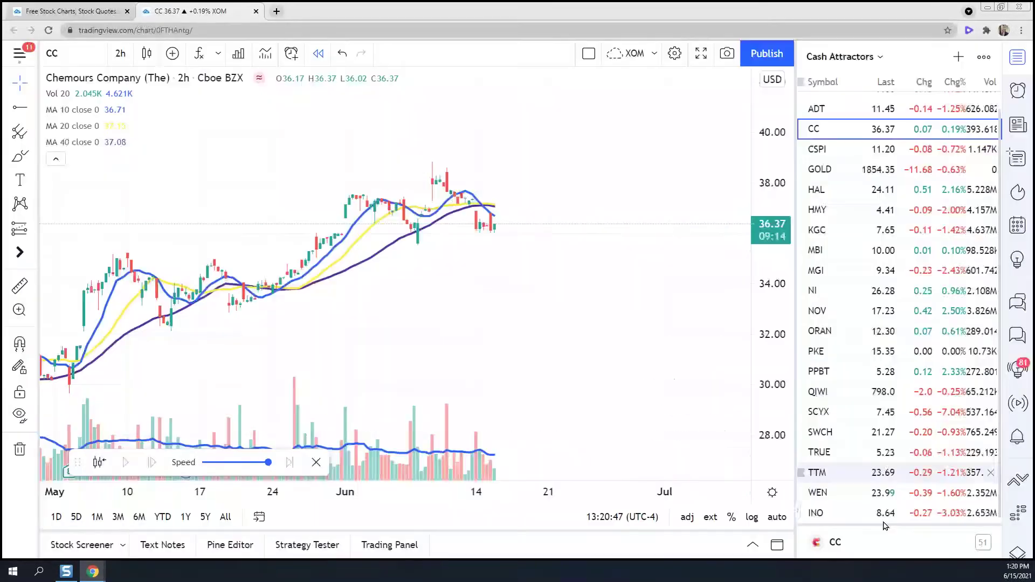
# Open the INO chart with a compressed price scale and set it to the 1 day interval
pyautogui.click(900, 513)
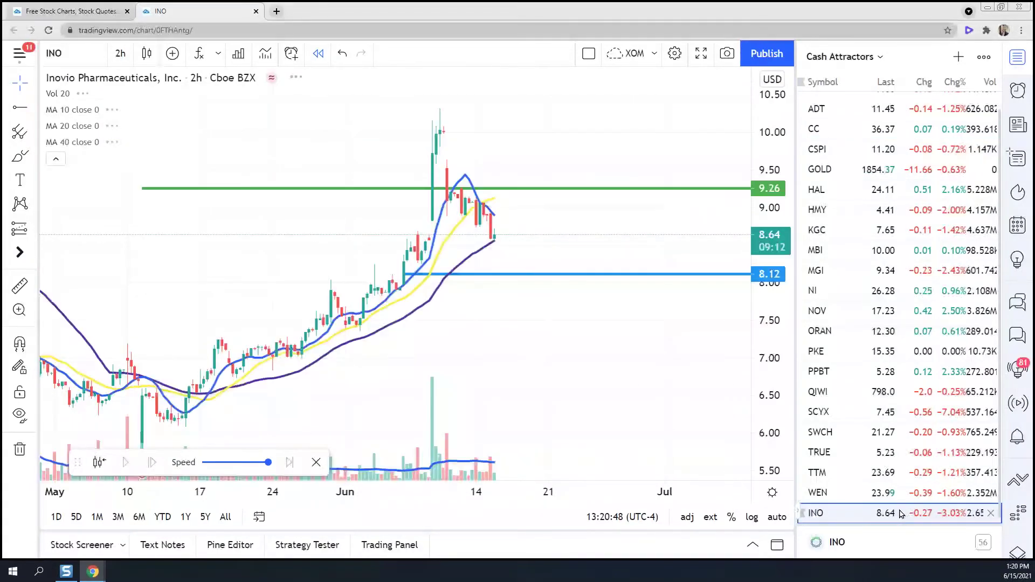
pyautogui.moveTo(771, 147); pyautogui.dragTo(771, 178)
pyautogui.scroll(2, 582, 341)
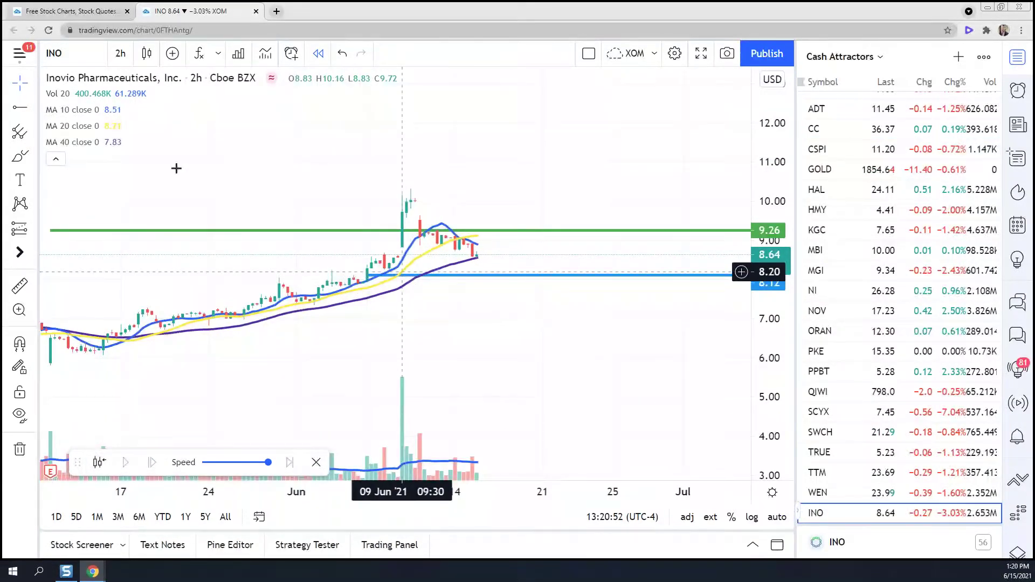
pyautogui.click(120, 53)
pyautogui.click(157, 384)
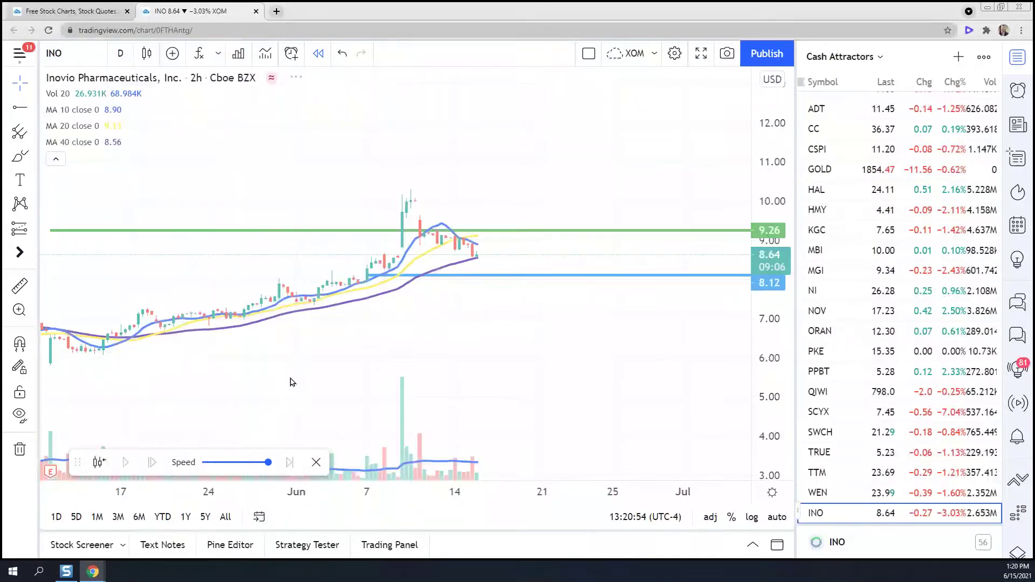
# Rescale the daily INO chart, exit the current Bar Replay and restart it with 4 June 2021 as the last bar
pyautogui.moveTo(760, 168); pyautogui.dragTo(761, 232)
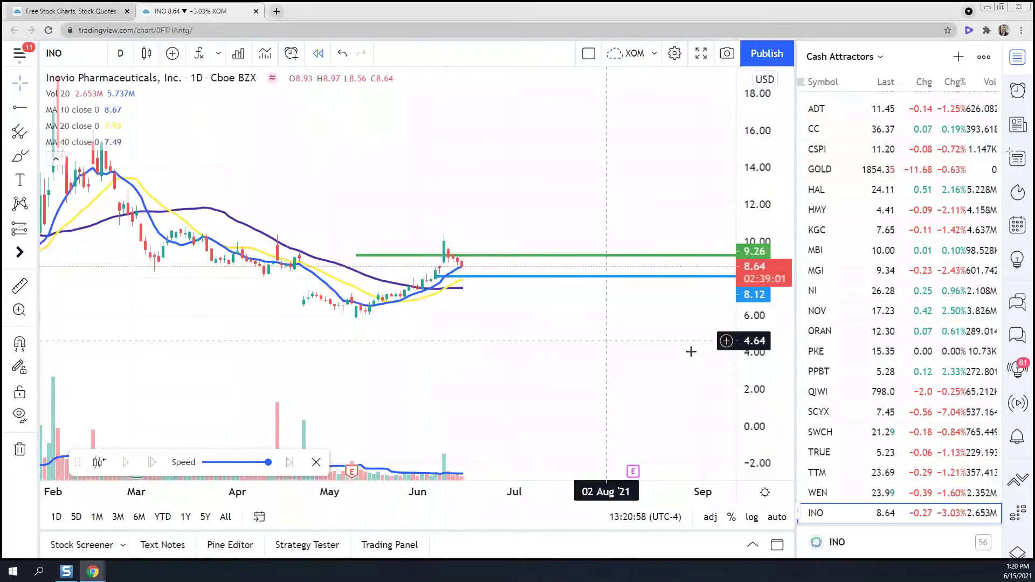
pyautogui.moveTo(775, 368); pyautogui.dragTo(774, 340)
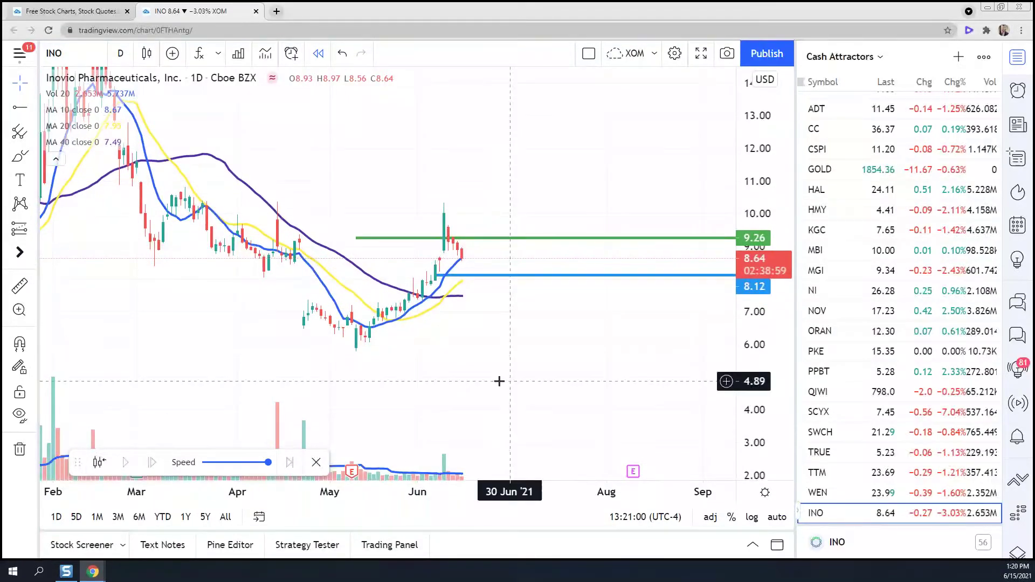
pyautogui.moveTo(499, 379); pyautogui.dragTo(474, 390)
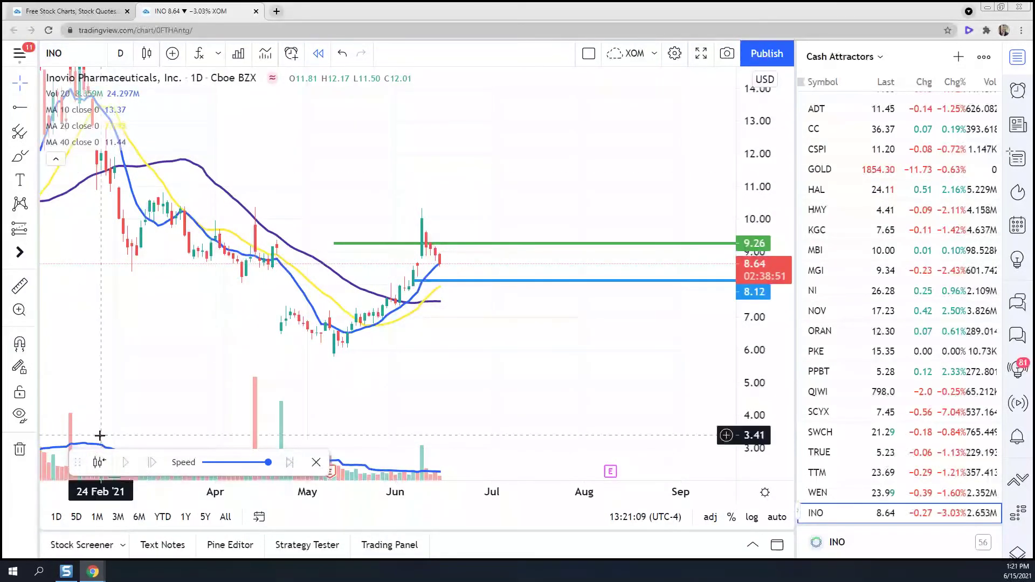
pyautogui.click(316, 462)
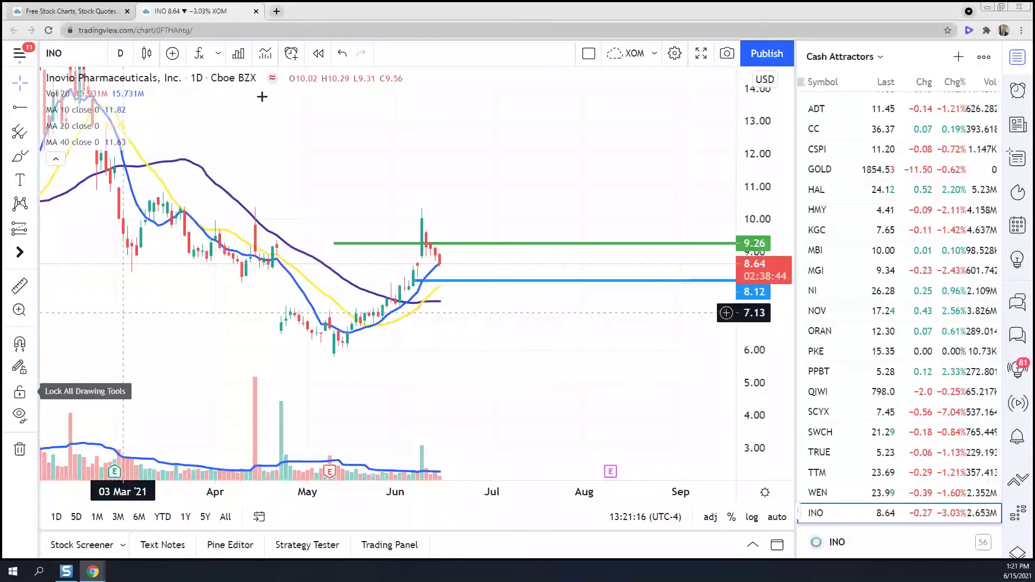
pyautogui.click(318, 53)
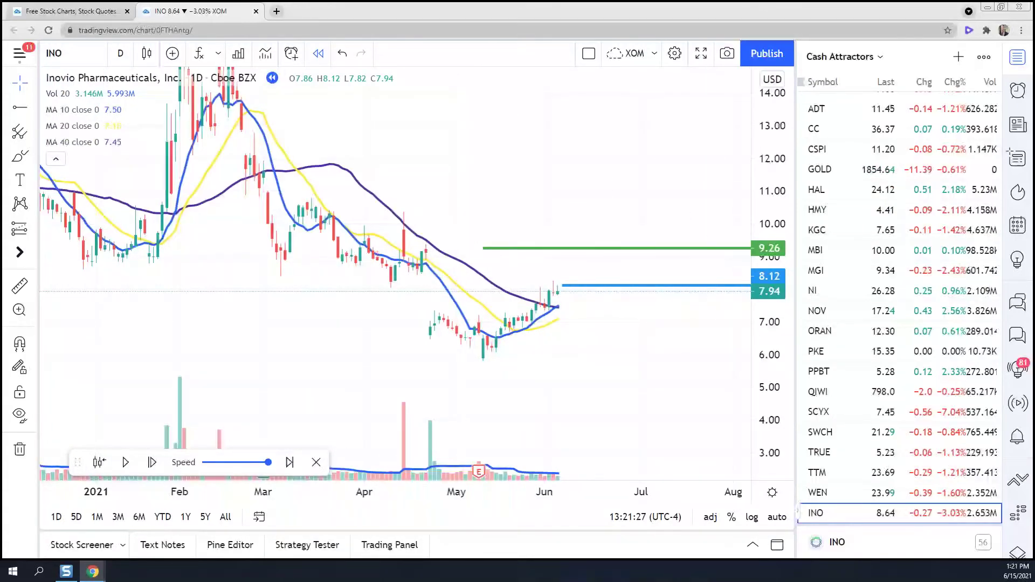
# Switch to the Trade Alert base in Airtable and check the INO row's price trigger, stop loss and profit target
pyautogui.hotkey('alt', 'Tab')
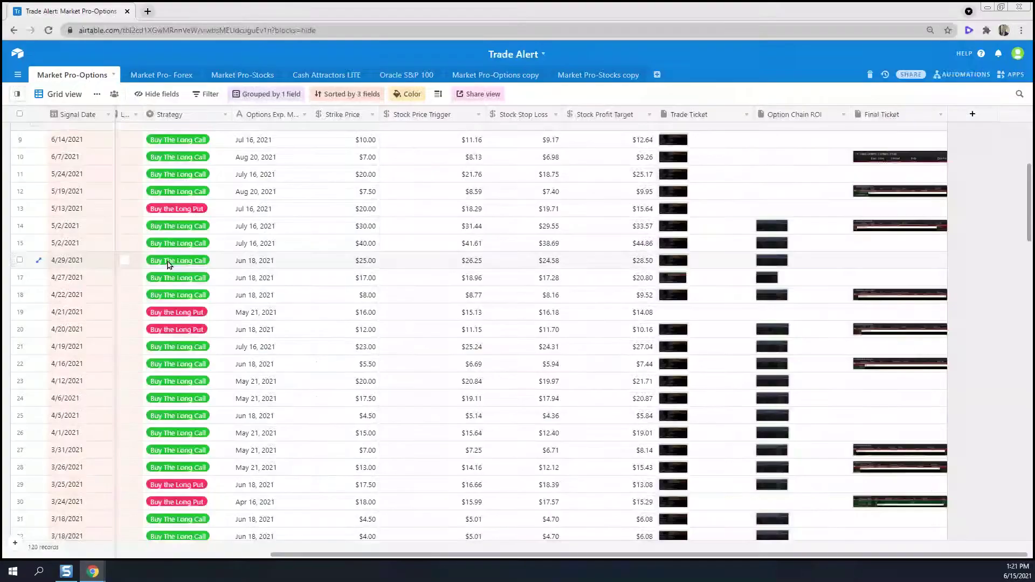
pyautogui.moveTo(276, 554); pyautogui.dragTo(58, 546)
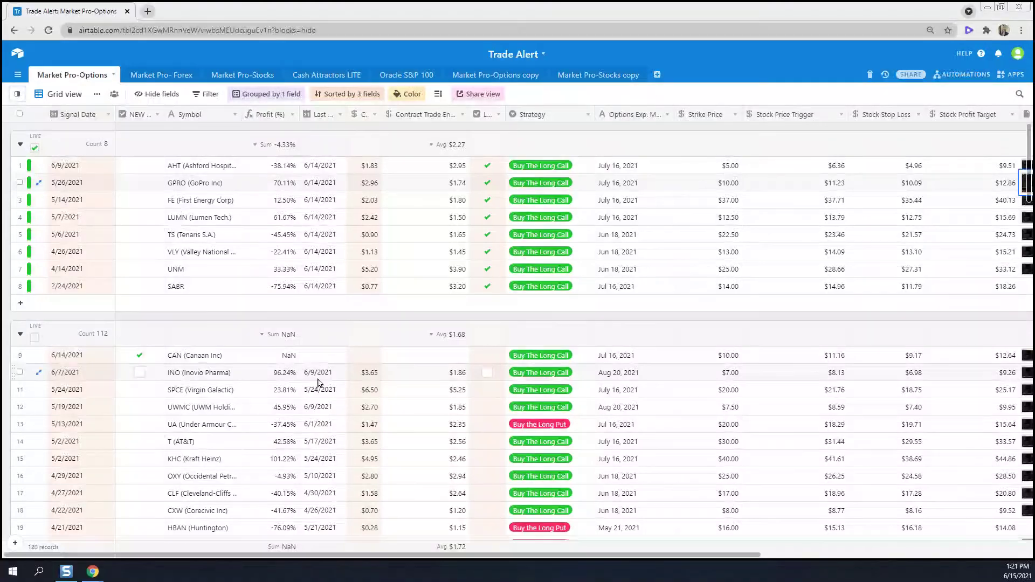
pyautogui.click(825, 378)
pyautogui.click(898, 378)
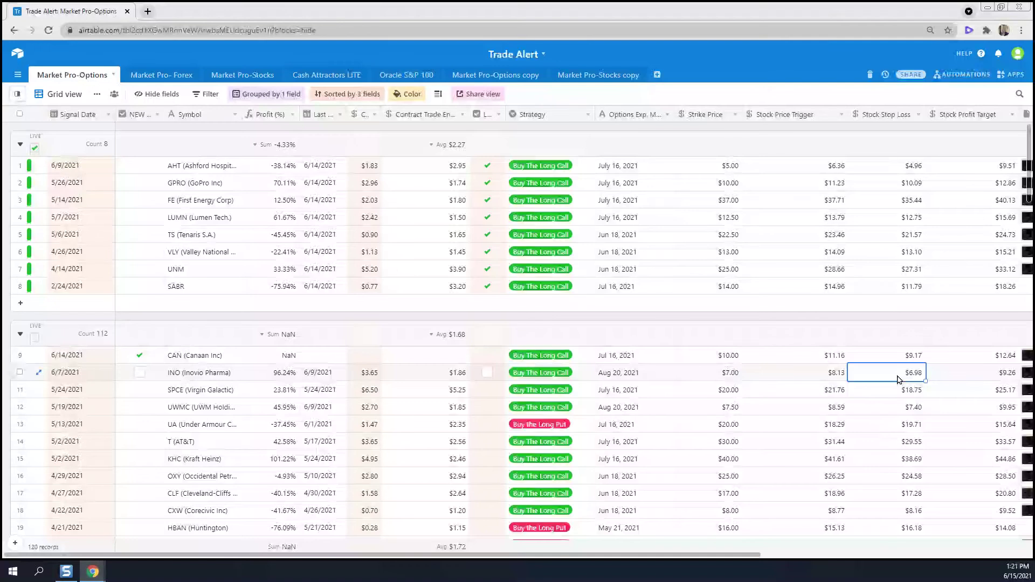
pyautogui.click(970, 376)
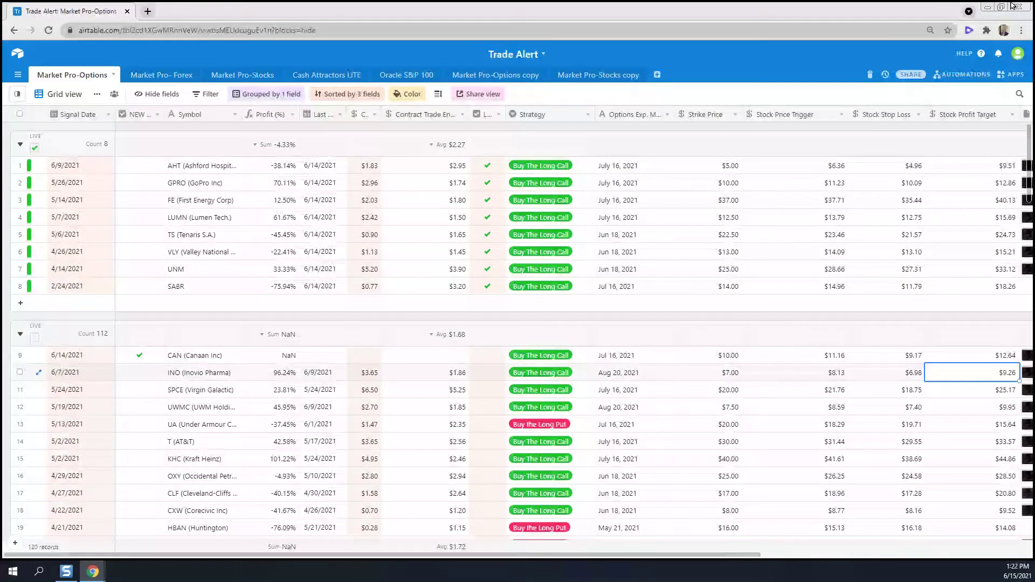
pyautogui.click(987, 7)
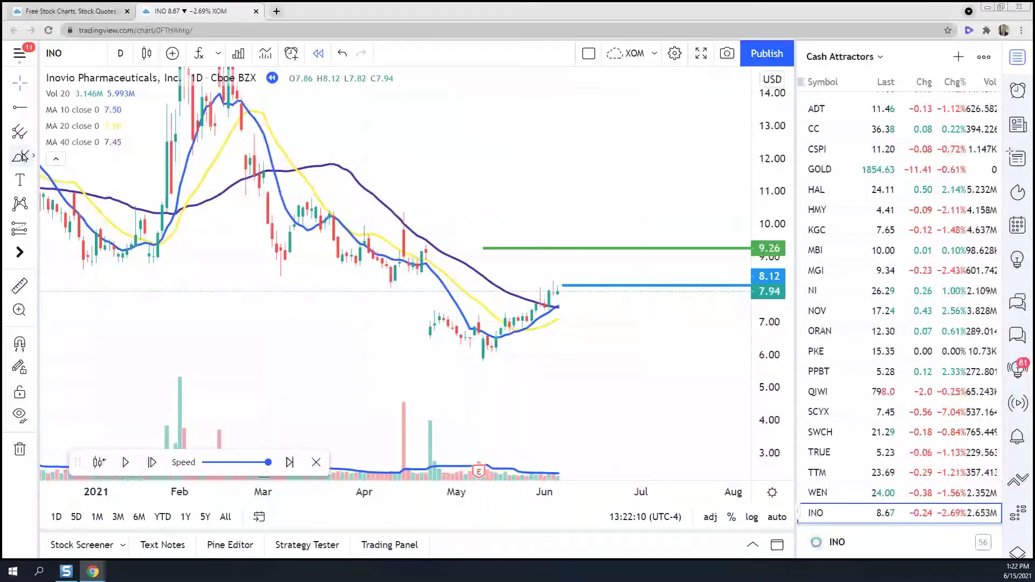
# Move the green ray to start at 3 June at about 9.22, and clone the blue ray as a red one at about 7.05
pyautogui.click(530, 250)
pyautogui.moveTo(530, 249); pyautogui.dragTo(586, 250)
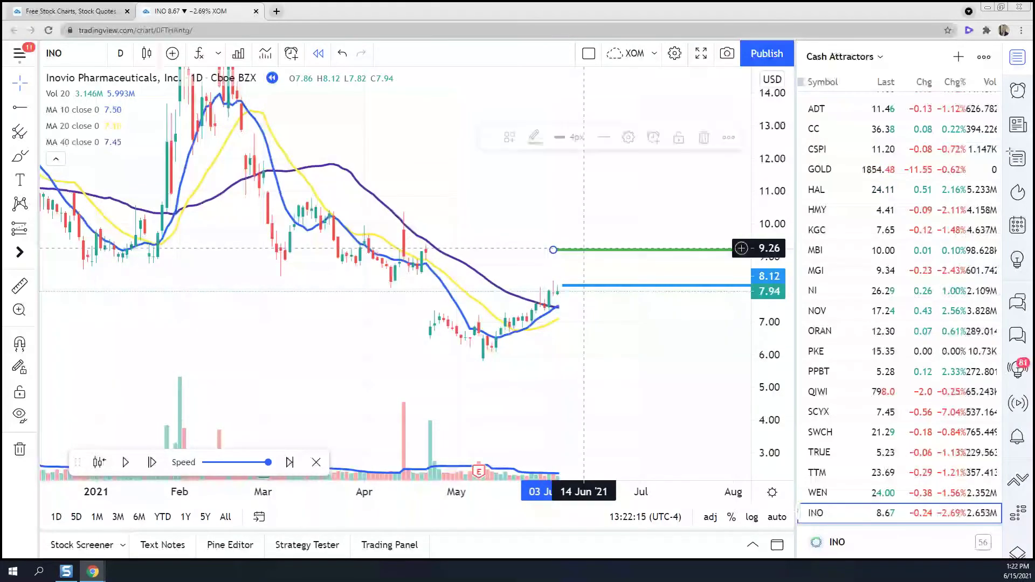
pyautogui.click(611, 285)
pyautogui.moveTo(611, 268); pyautogui.dragTo(593, 321)
pyautogui.rightClick(593, 321)
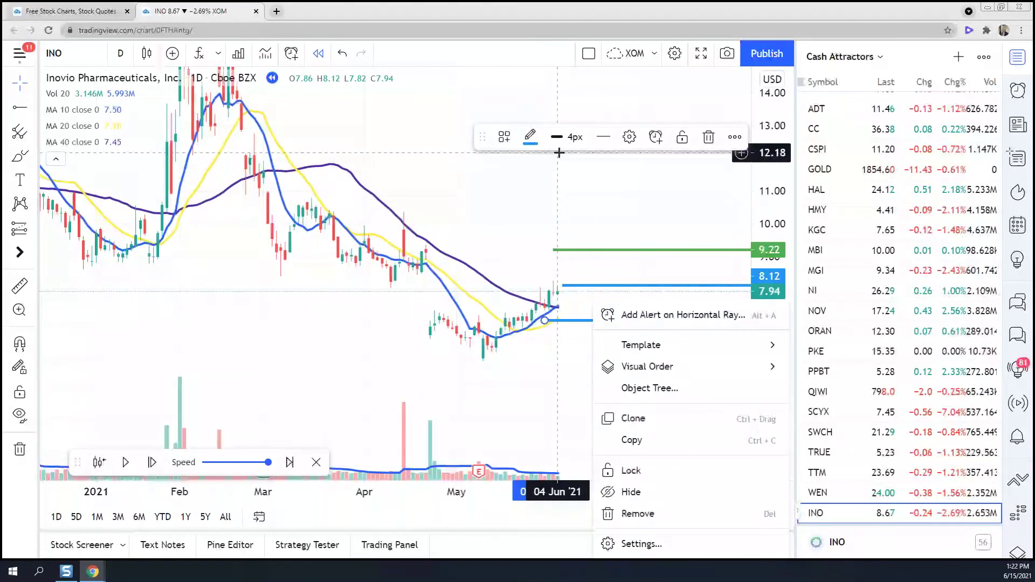
pyautogui.click(530, 137)
pyautogui.click(531, 182)
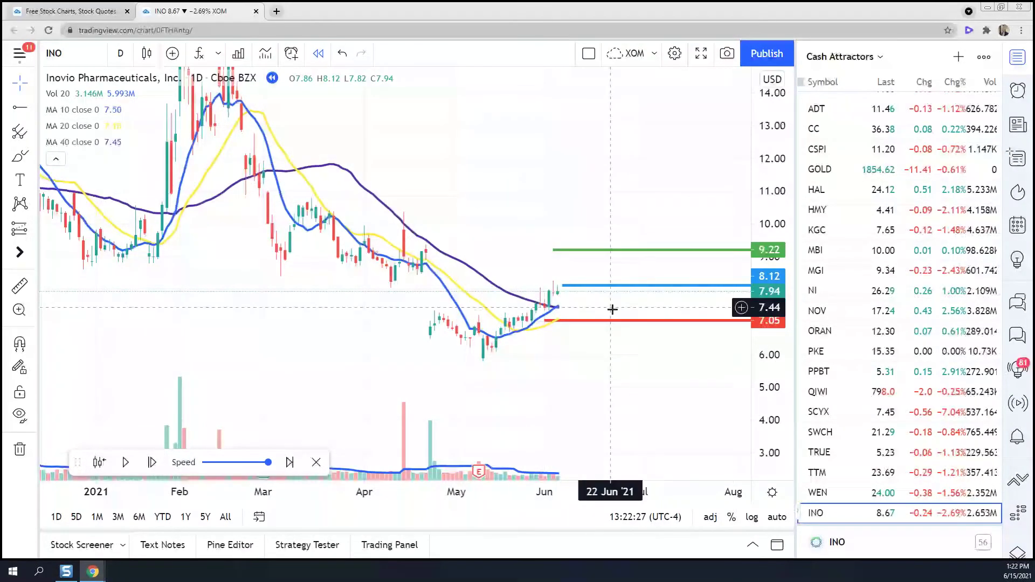
# Set the price coordinate of the red horizontal ray to 6.98
pyautogui.doubleClick(545, 320)
pyautogui.click(455, 245)
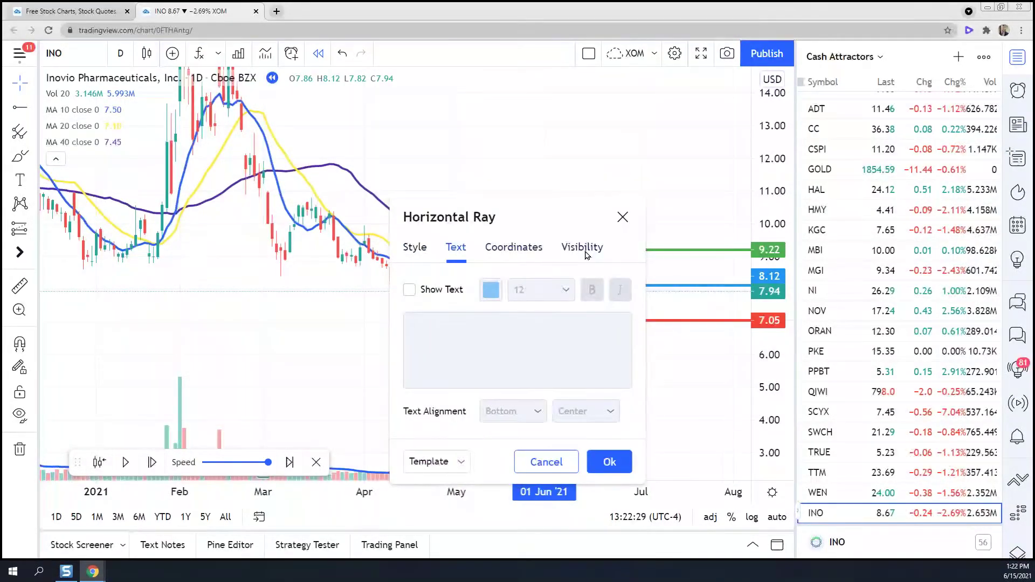
pyautogui.click(582, 244)
pyautogui.click(521, 244)
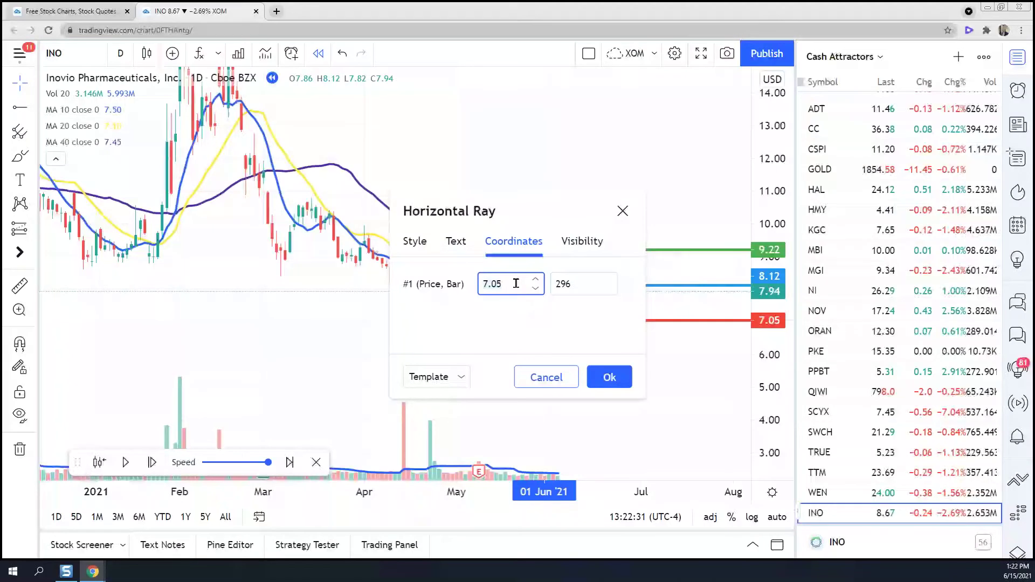
pyautogui.write('6.98')
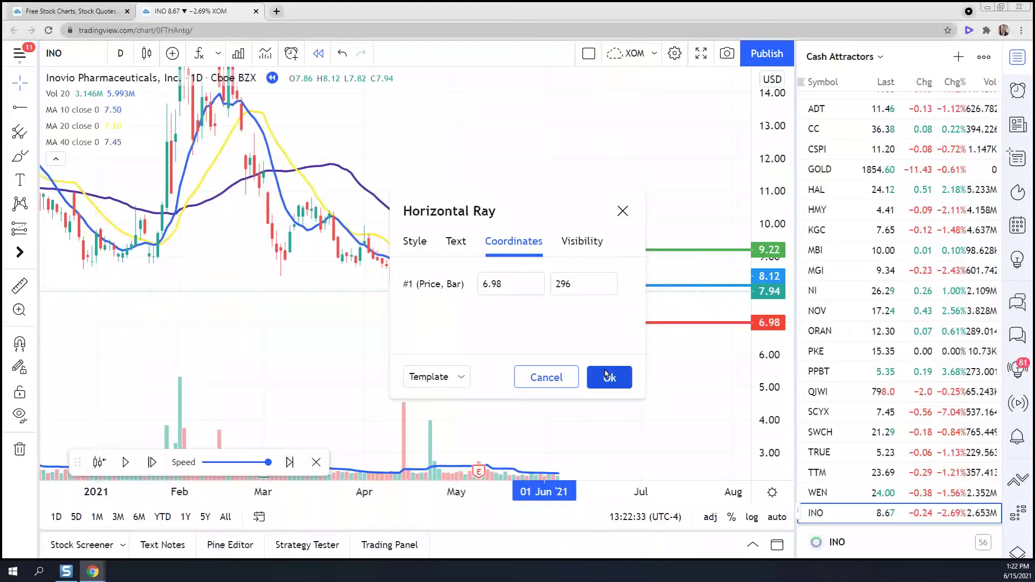
pyautogui.click(607, 376)
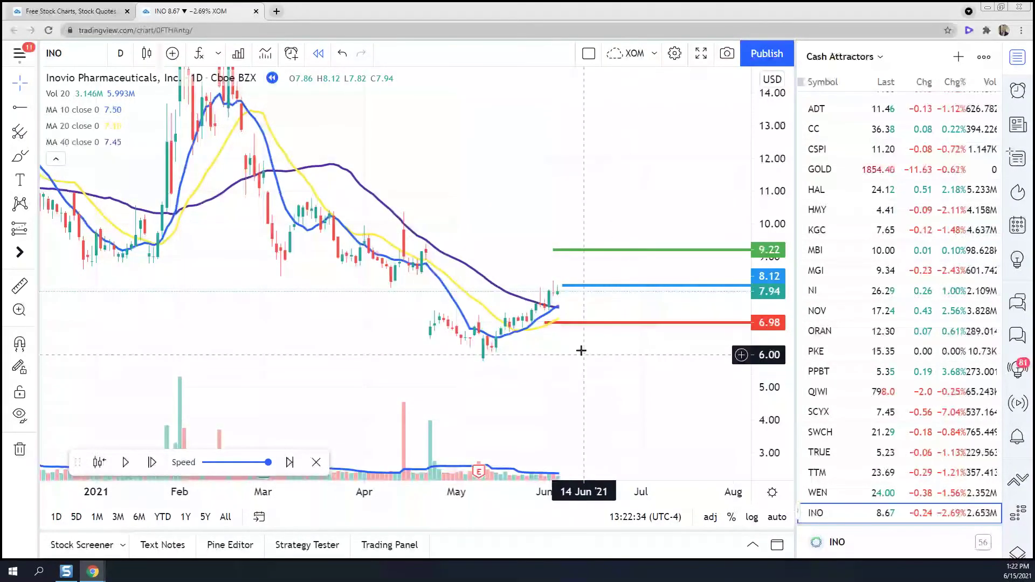
# Move the blue horizontal ray so it starts at the 4 June bar at about 8.13
pyautogui.moveTo(770, 340); pyautogui.dragTo(770, 300)
pyautogui.scroll(5, 619, 409)
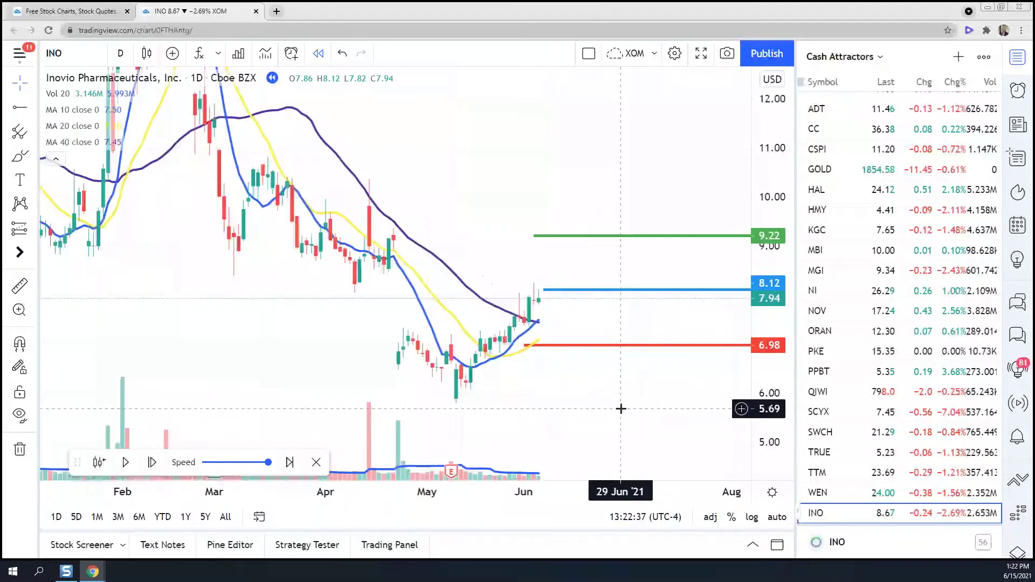
pyautogui.click(441, 289)
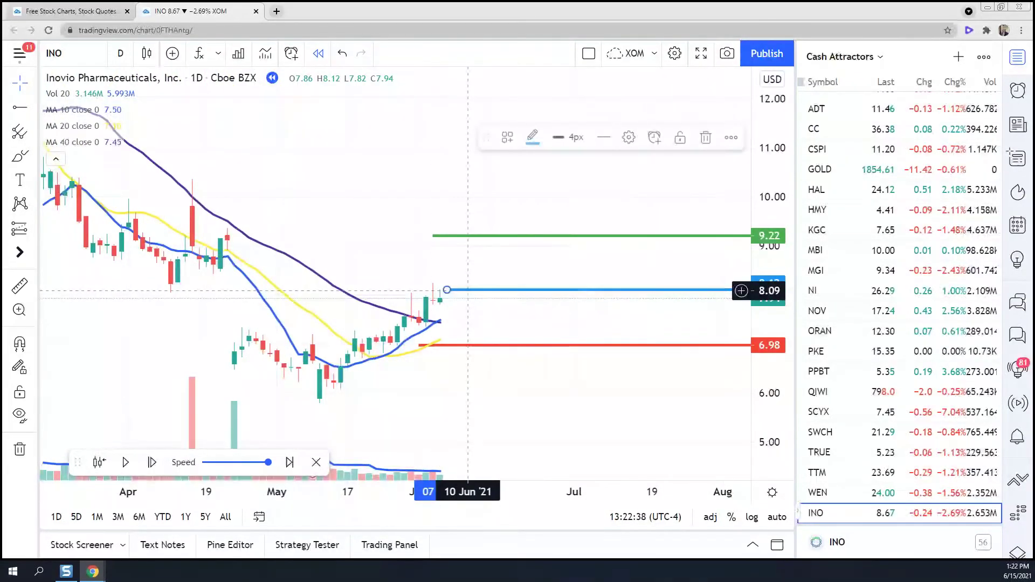
pyautogui.moveTo(440, 290); pyautogui.dragTo(440, 289)
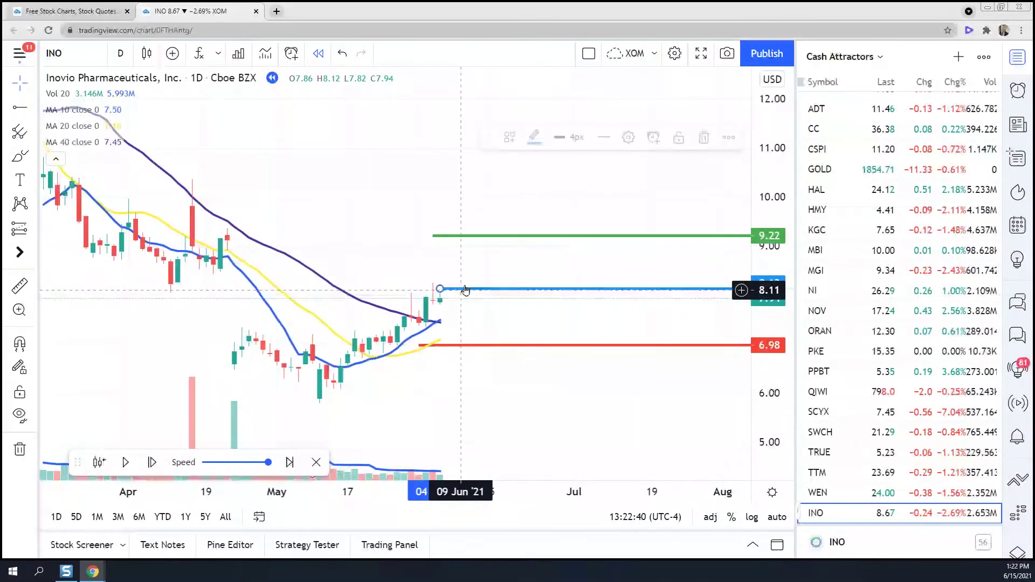
pyautogui.click(468, 273)
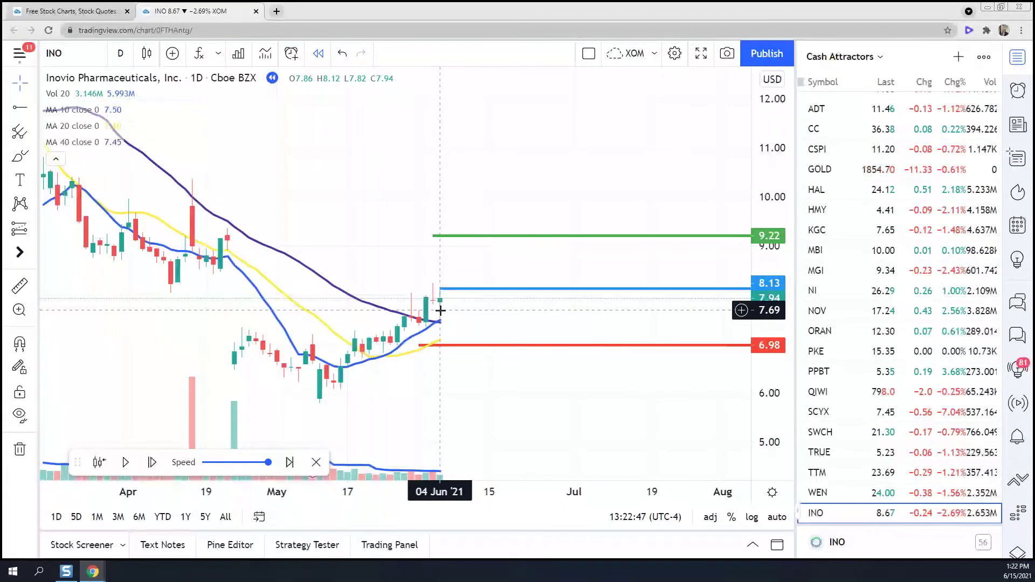
pyautogui.scroll(-3, 440, 311)
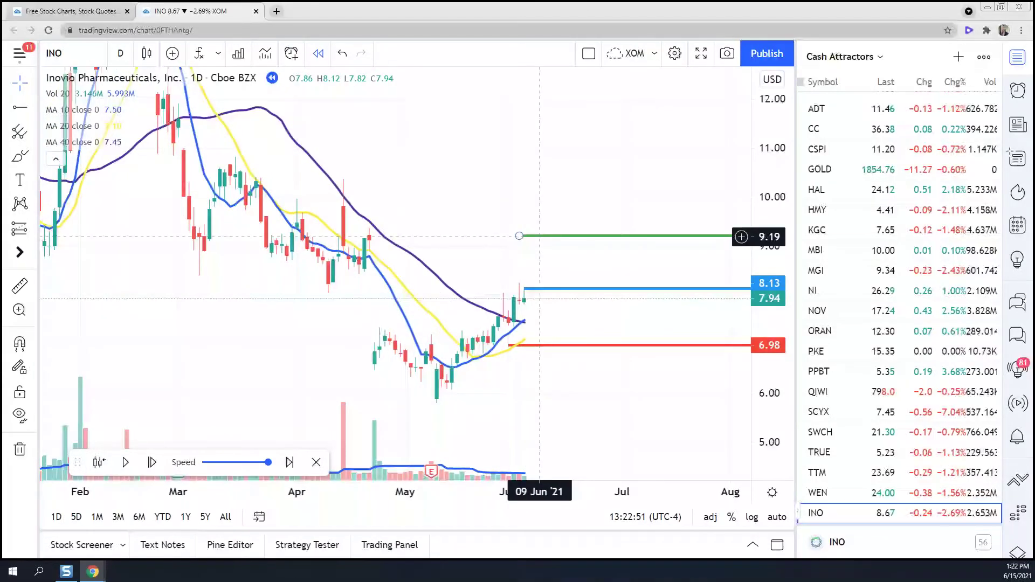
pyautogui.moveTo(782, 229); pyautogui.dragTo(785, 264)
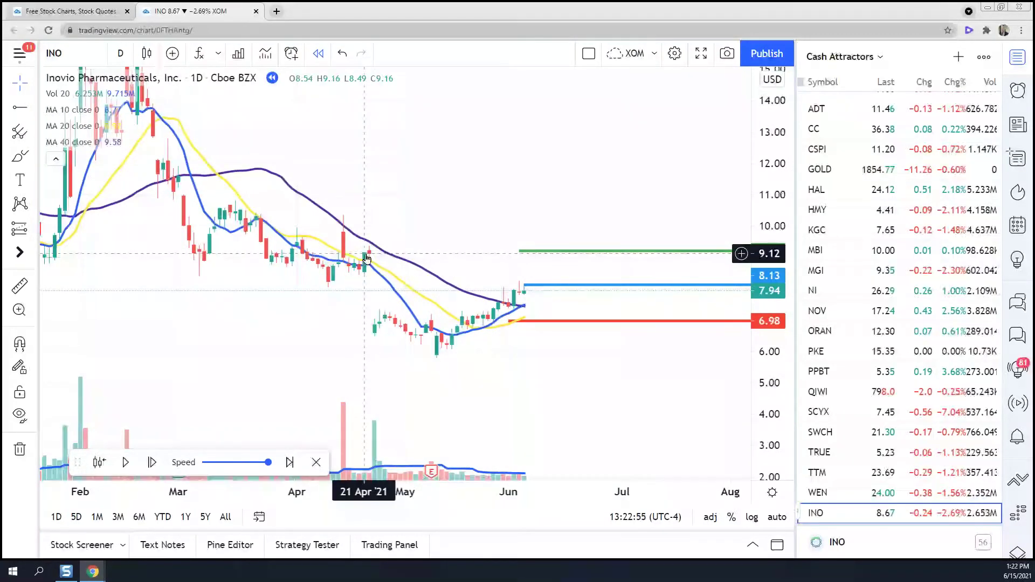
pyautogui.scroll(-2, 366, 259)
pyautogui.scroll(-1, 366, 259)
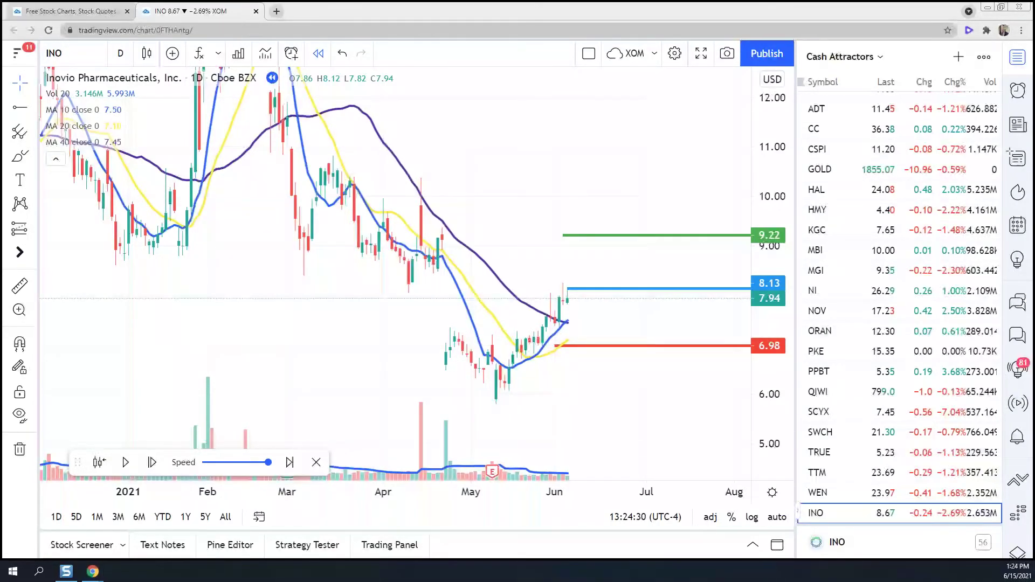
# Review the INO trade signal e-mail for its strategy, options expiration, strike price, stock trigger, stop loss and profit target
pyautogui.scroll(-6, 685, 302)
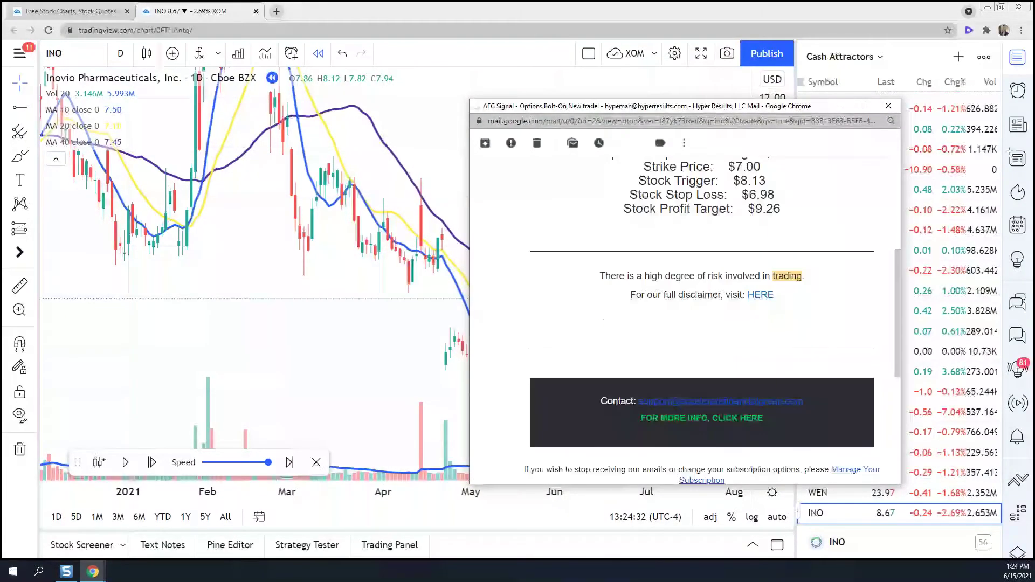
pyautogui.scroll(3, 685, 302)
pyautogui.moveTo(682, 256); pyautogui.dragTo(711, 270)
pyautogui.click(736, 281)
pyautogui.doubleClick(736, 281)
pyautogui.click(751, 325)
pyautogui.moveTo(755, 326); pyautogui.dragTo(804, 341)
pyautogui.click(791, 328)
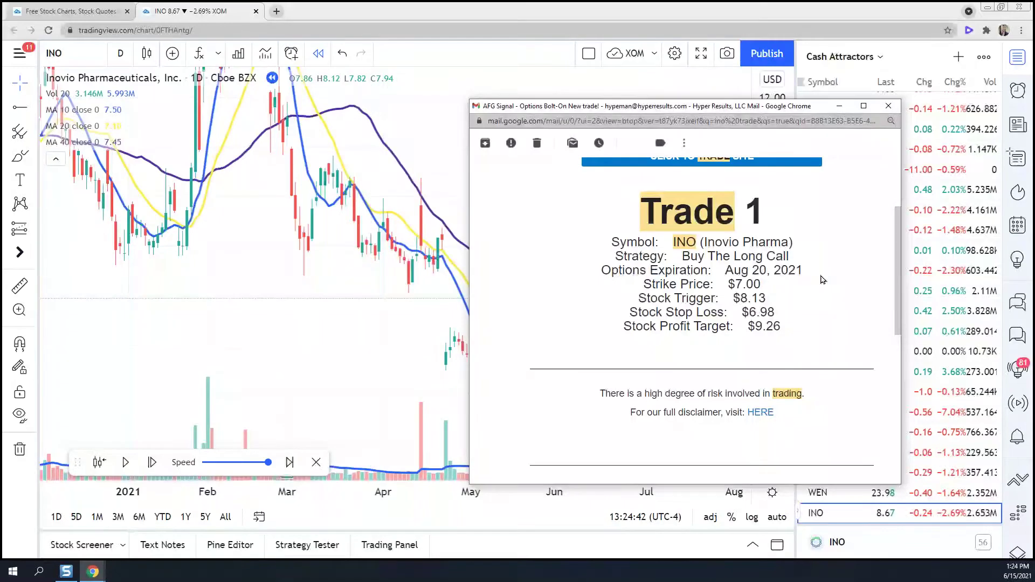
# Check the date and time the INO signal e-mail was sent, and return to the chart
pyautogui.scroll(4, 790, 261)
pyautogui.moveTo(701, 208); pyautogui.dragTo(755, 208)
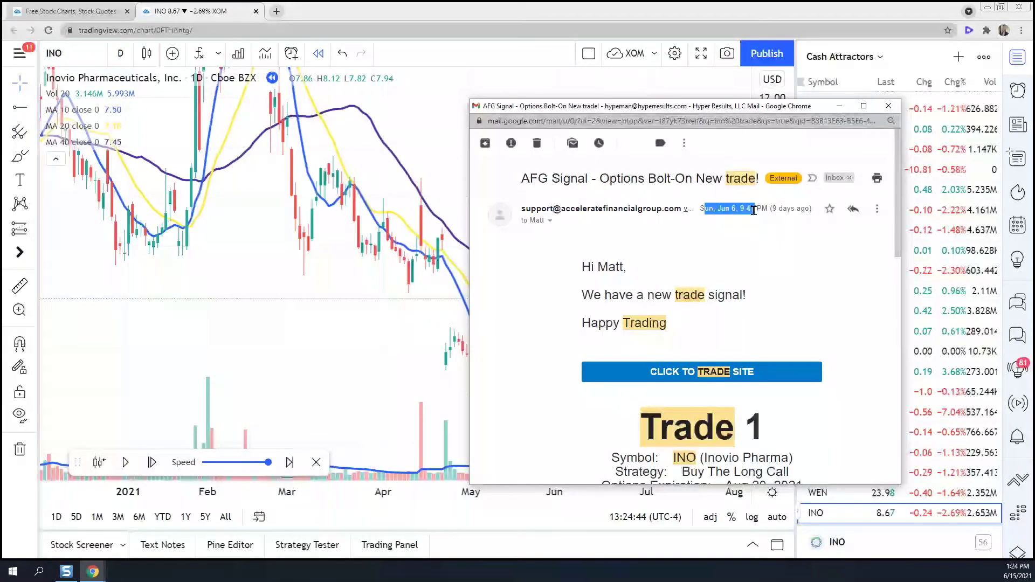
pyautogui.click(768, 253)
pyautogui.moveTo(700, 208); pyautogui.dragTo(792, 209)
pyautogui.click(814, 281)
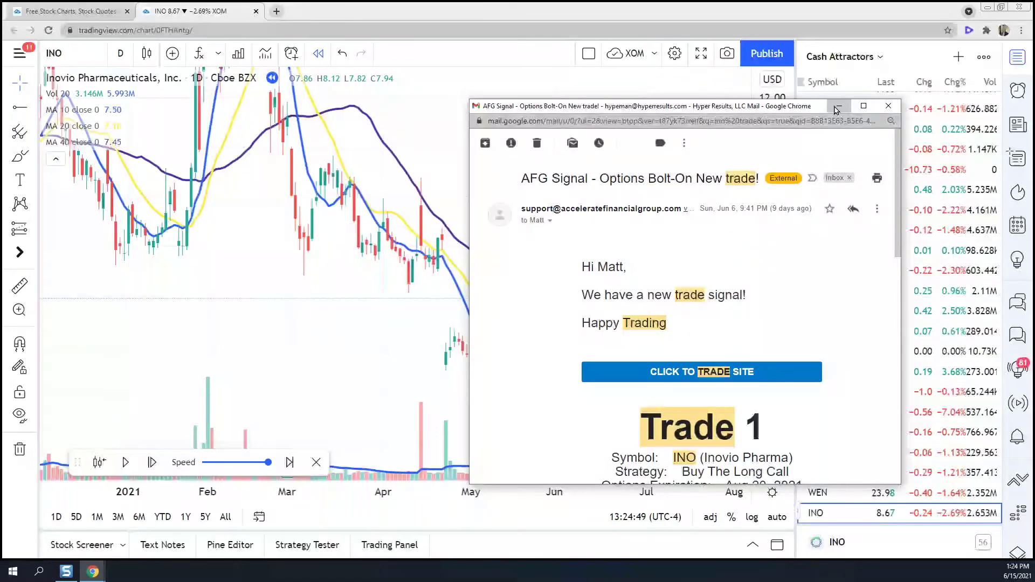
pyautogui.click(837, 107)
# Set the price coordinate of the green horizontal ray to 9.26
pyautogui.moveTo(589, 235); pyautogui.dragTo(589, 234)
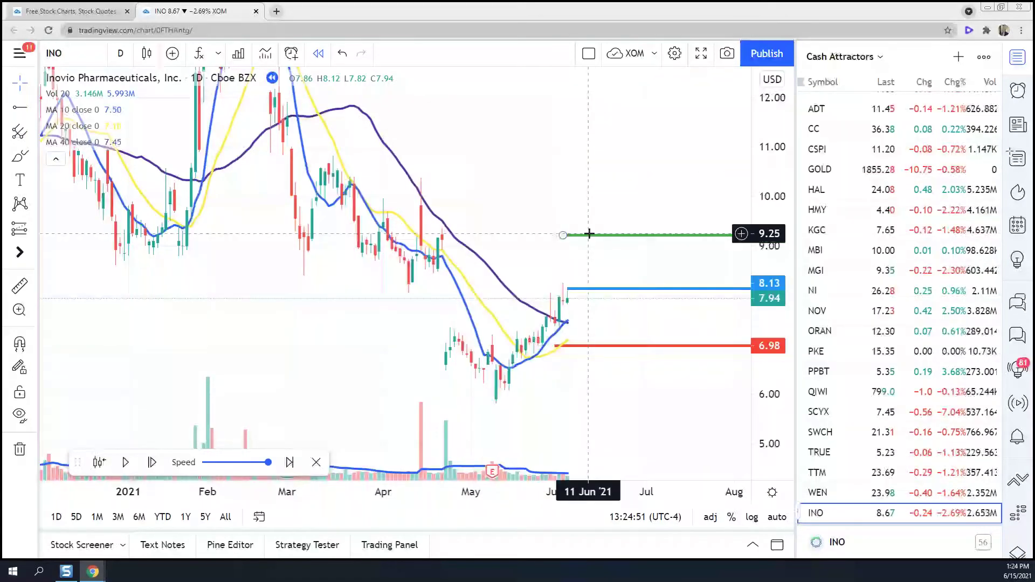
pyautogui.doubleClick(589, 233)
pyautogui.click(531, 286)
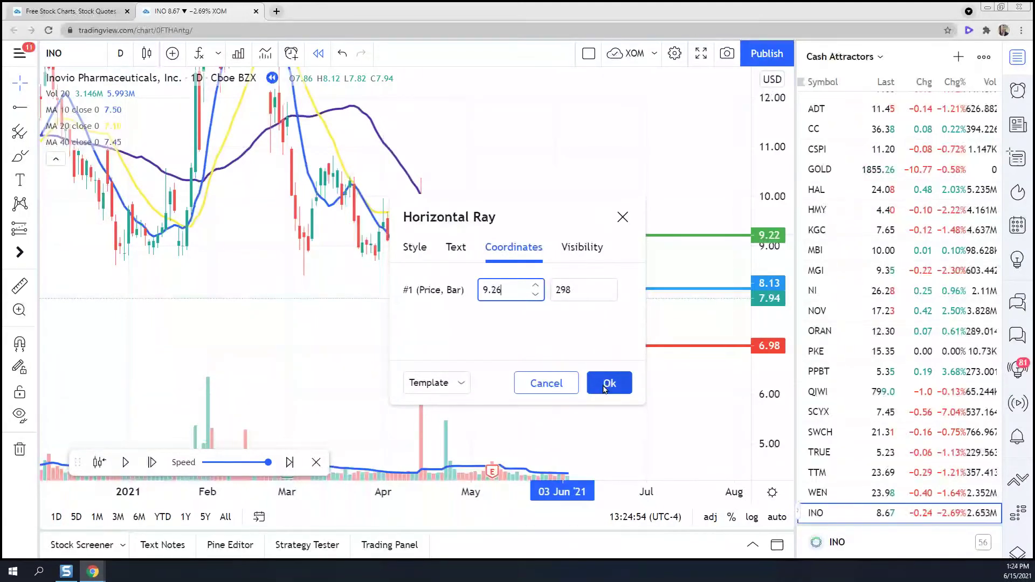
pyautogui.click(601, 383)
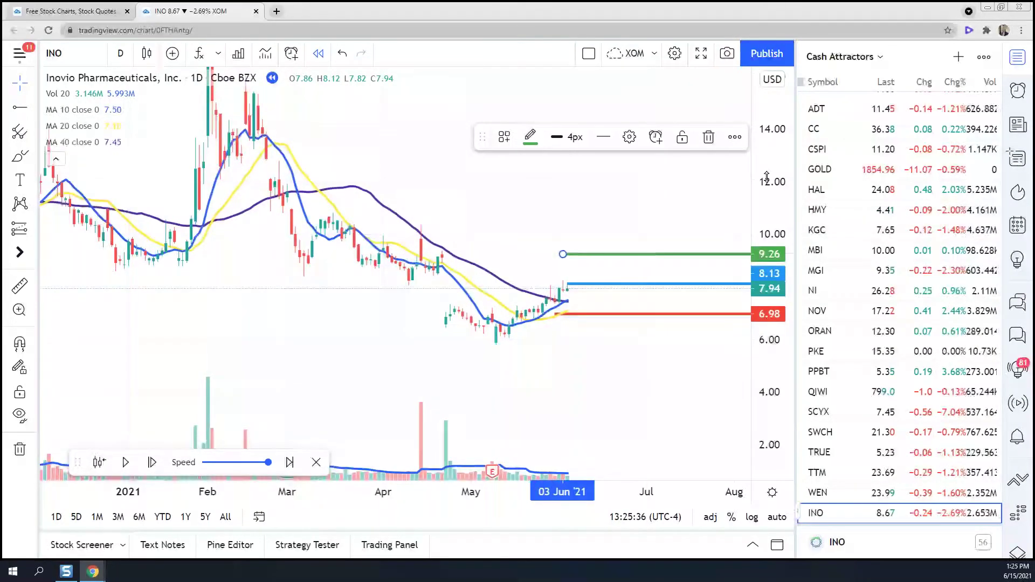
# Rescale the INO chart around the three rays and advance the replay by three daily bars
pyautogui.moveTo(563, 254); pyautogui.dragTo(564, 257)
pyautogui.moveTo(778, 212)
pyautogui.mouseDown()
pyautogui.moveTo(687, 347)
pyautogui.moveTo(624, 397)
pyautogui.mouseUp()
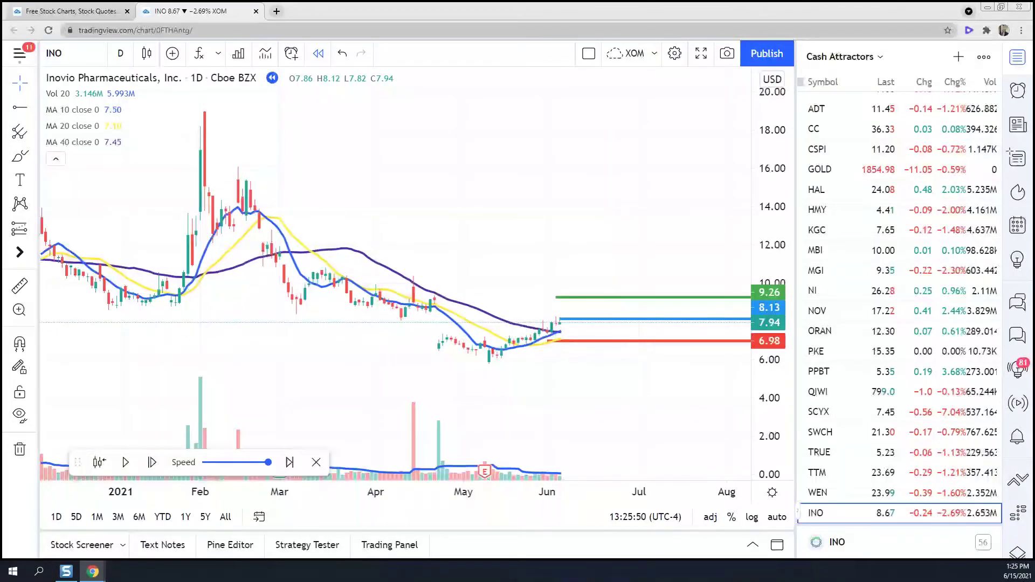
pyautogui.moveTo(741, 449); pyautogui.dragTo(589, 127)
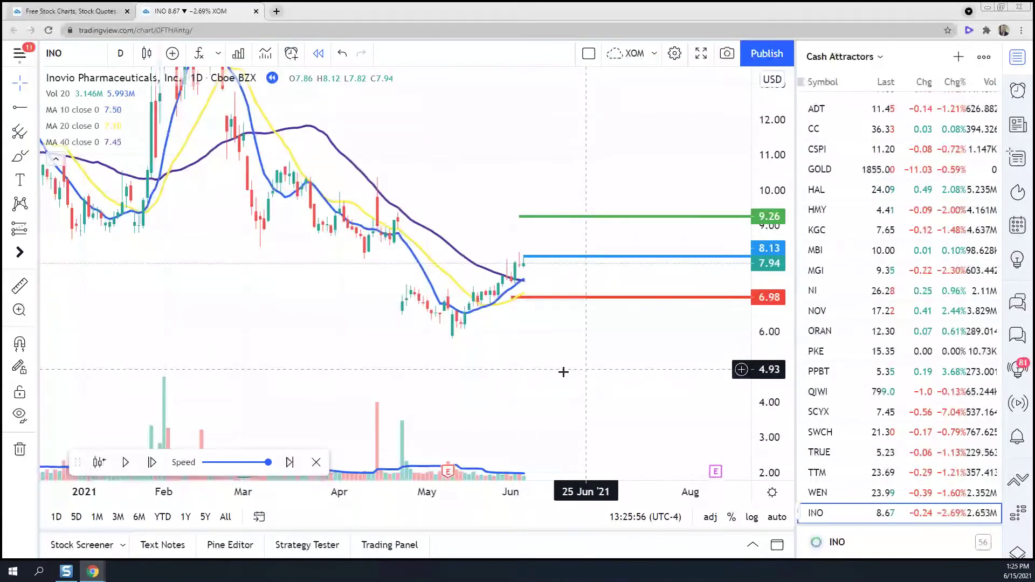
pyautogui.click(152, 463)
pyautogui.click(152, 463)
pyautogui.click(152, 463)
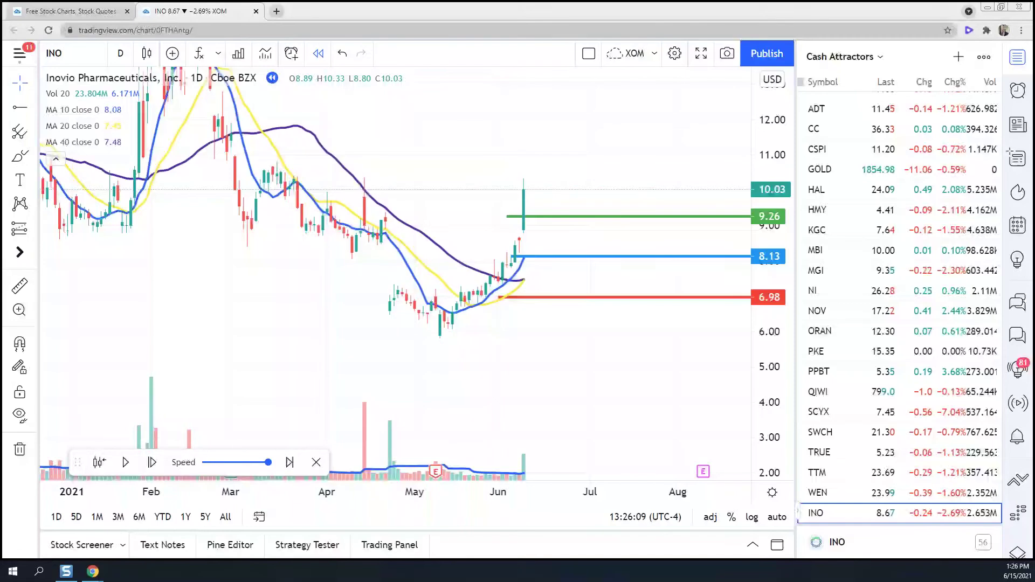
# Switch to the Trade Alert table in Airtable and check the INO record's profit percentage, signal date and last date
pyautogui.hotkey('alt', 'Tab')
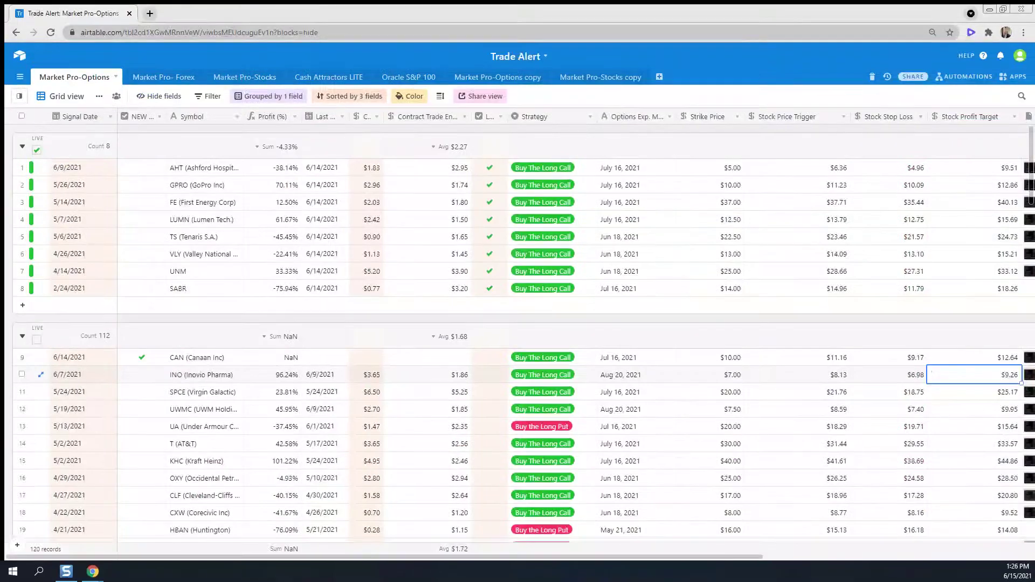
pyautogui.click(211, 374)
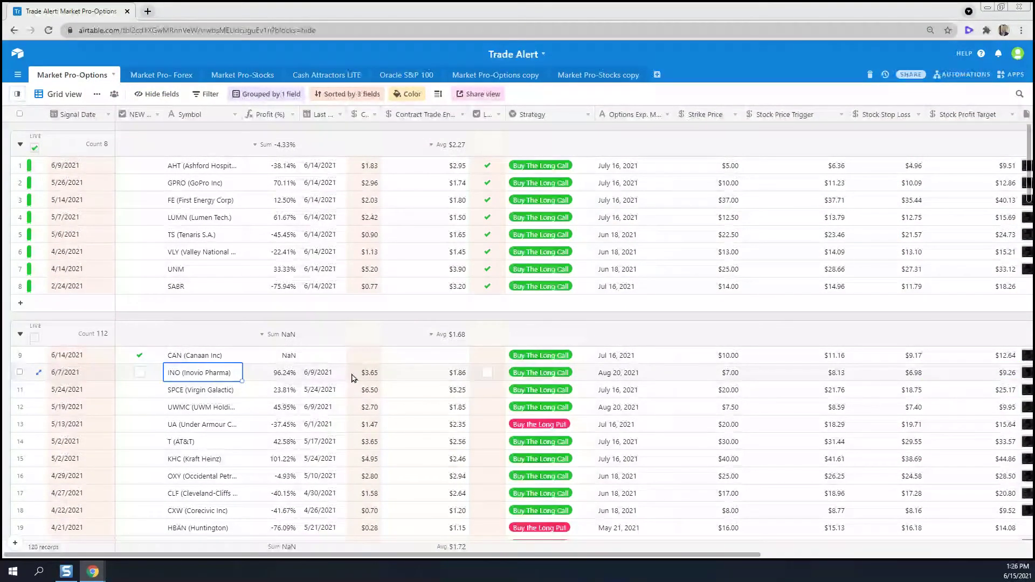
pyautogui.click(293, 379)
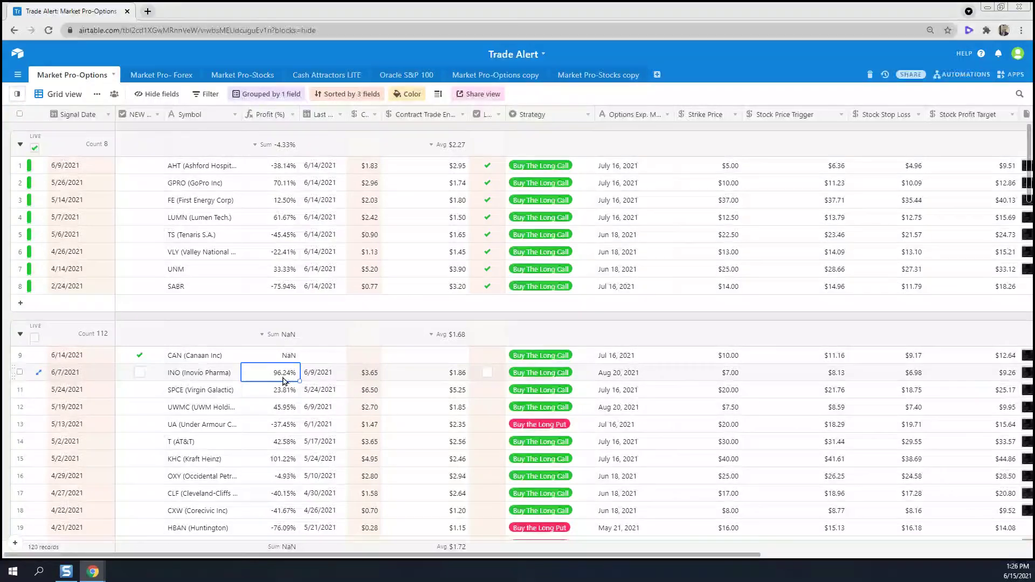
pyautogui.click(76, 372)
pyautogui.click(321, 373)
pyautogui.click(276, 380)
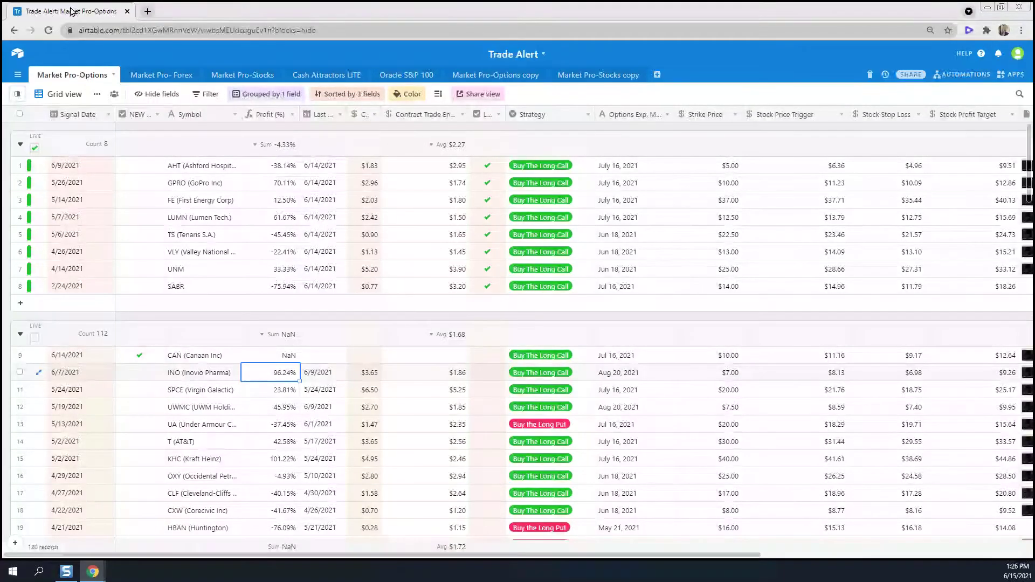
# Return to the INO chart in TradingView and compress its price scale to show a wider price range
pyautogui.click(1000, 7)
pyautogui.moveTo(325, 27); pyautogui.dragTo(957, 388)
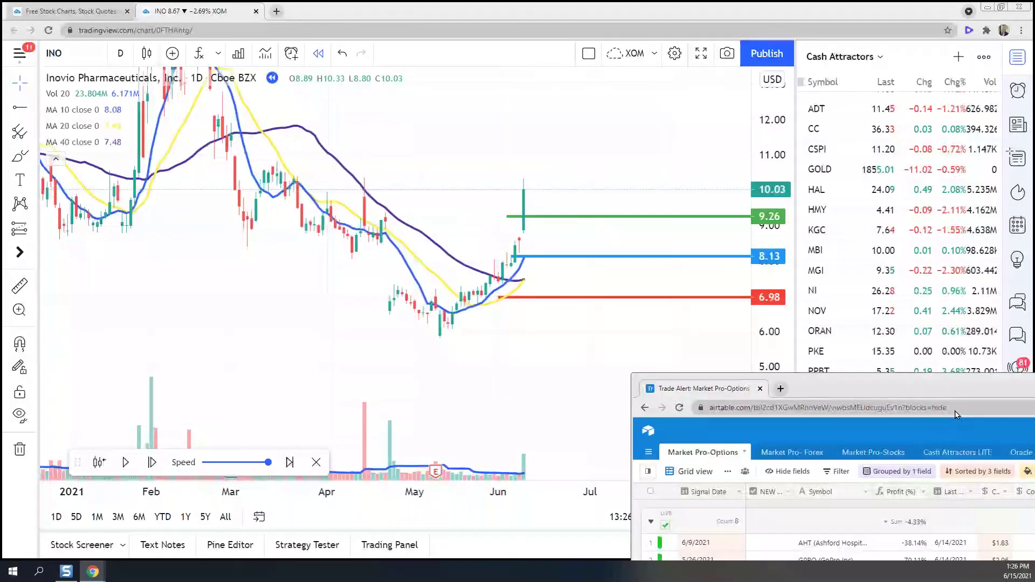
pyautogui.hotkey('alt', 'Tab')
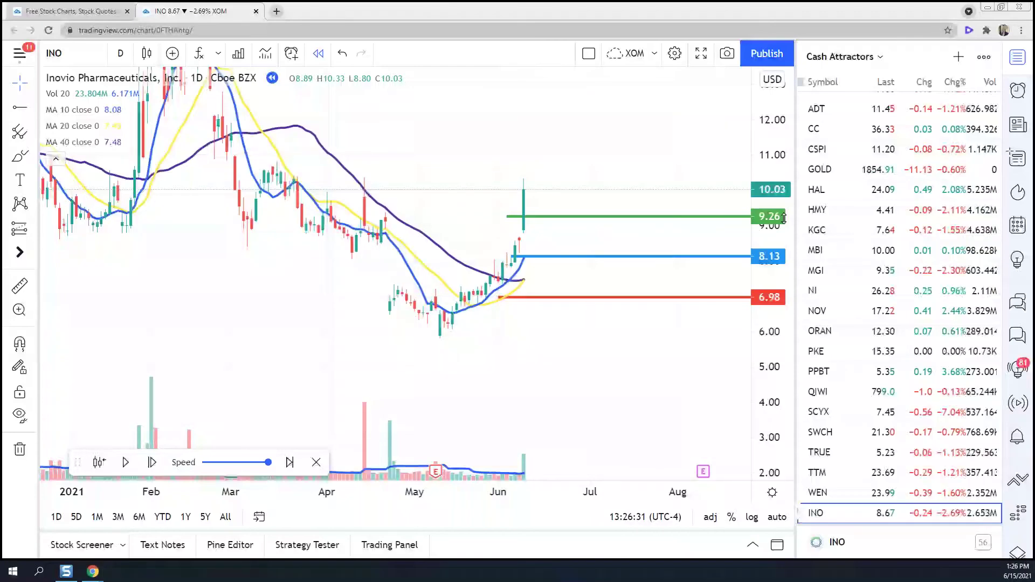
pyautogui.moveTo(783, 218); pyautogui.dragTo(784, 238)
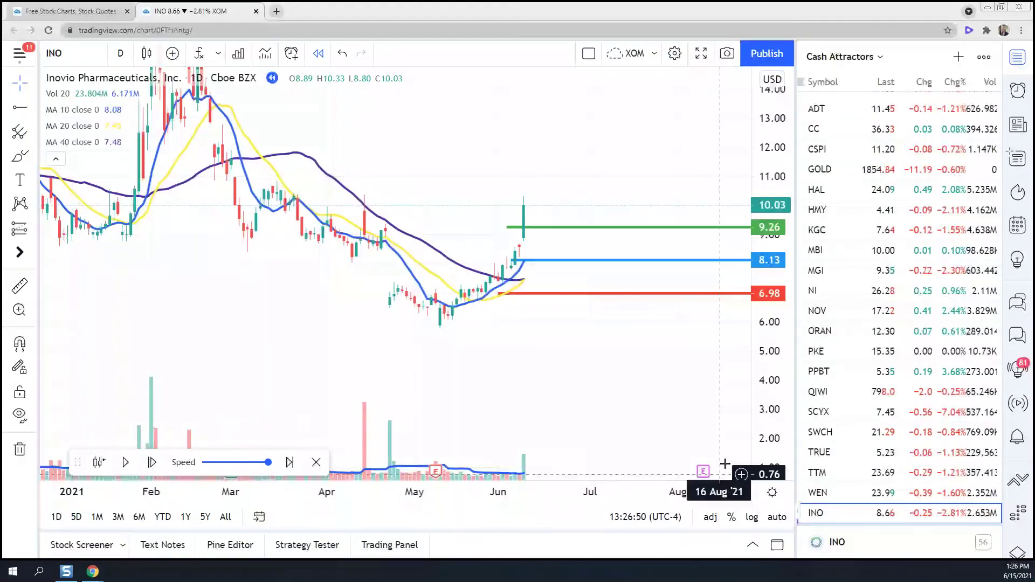
pyautogui.moveTo(769, 337); pyautogui.dragTo(770, 372)
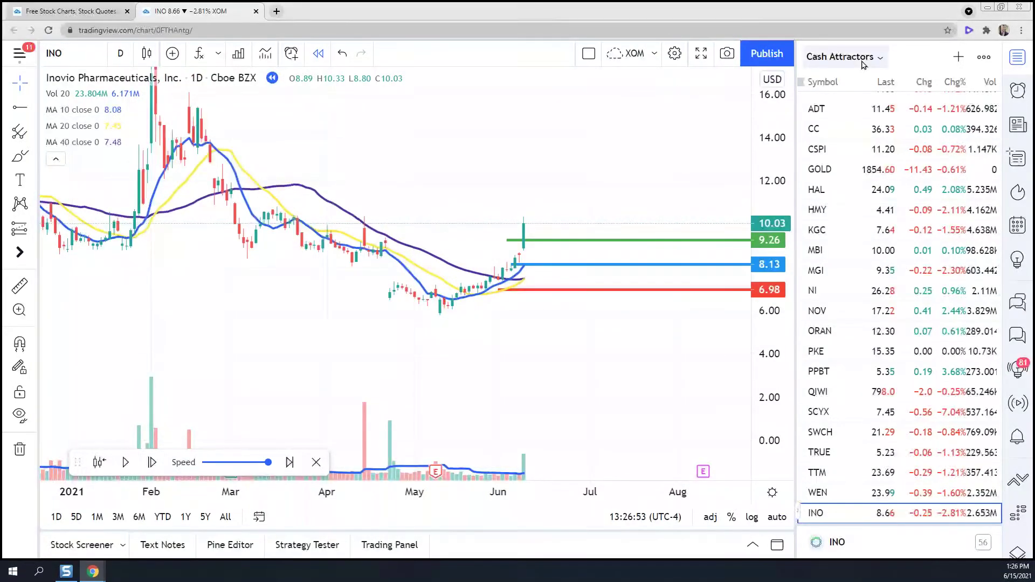
# Review the daily charts of NOV, ORAN, PPBT, SCYX, SWCH and MBI from the Cash Attractors watchlist
pyautogui.click(856, 313)
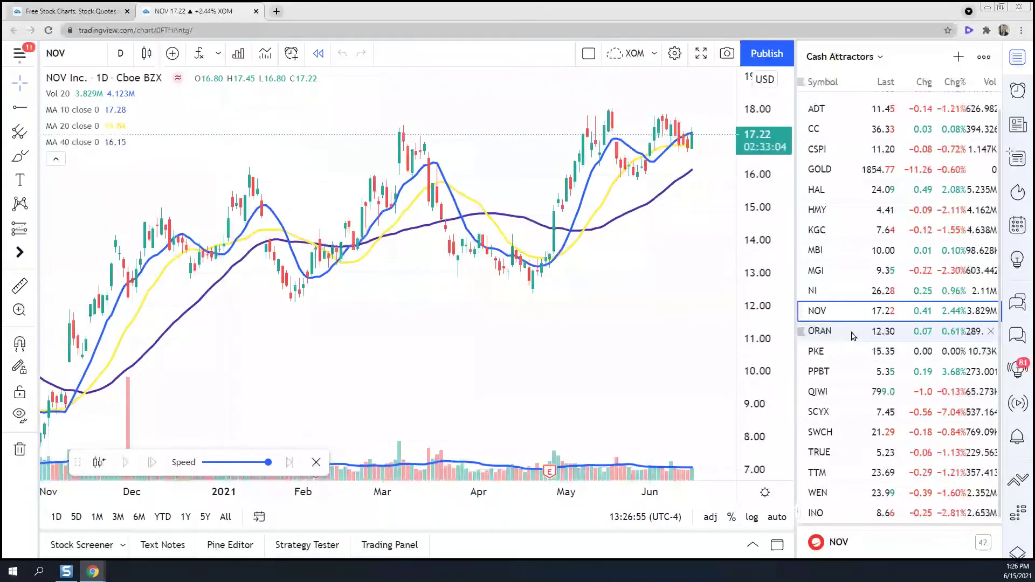
pyautogui.click(852, 334)
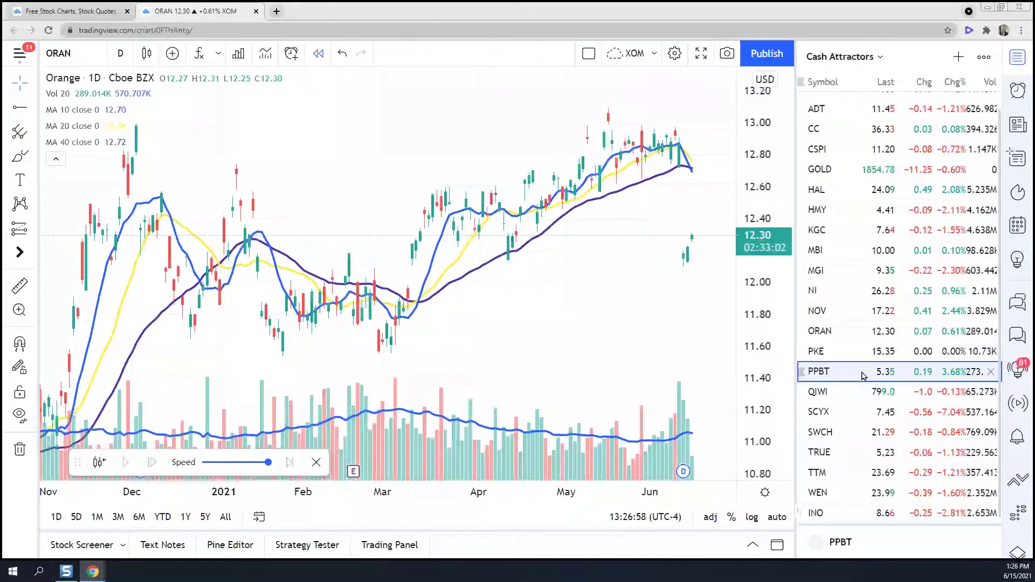
pyautogui.click(861, 371)
pyautogui.click(879, 412)
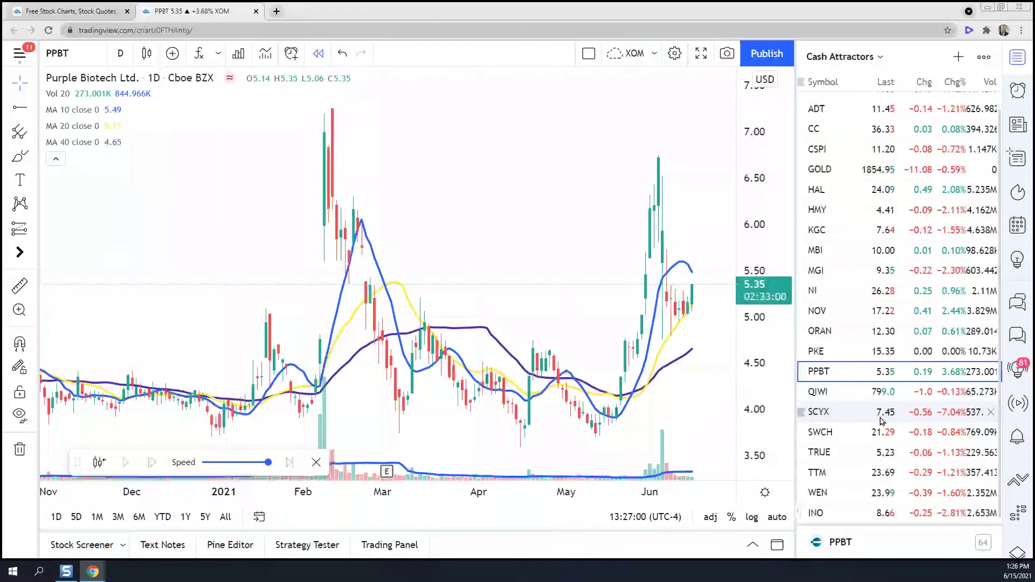
pyautogui.click(879, 431)
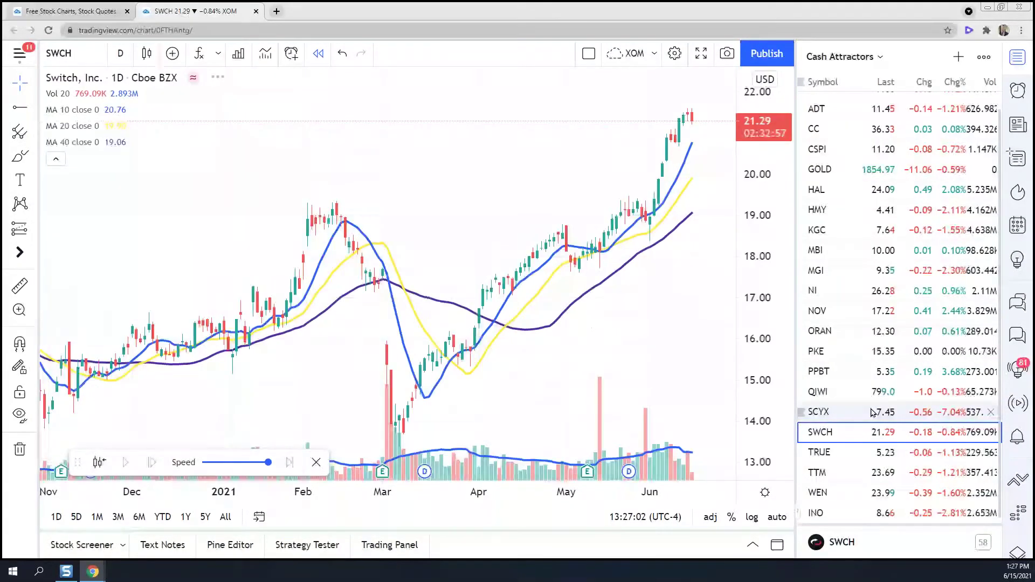
pyautogui.click(884, 317)
pyautogui.click(862, 251)
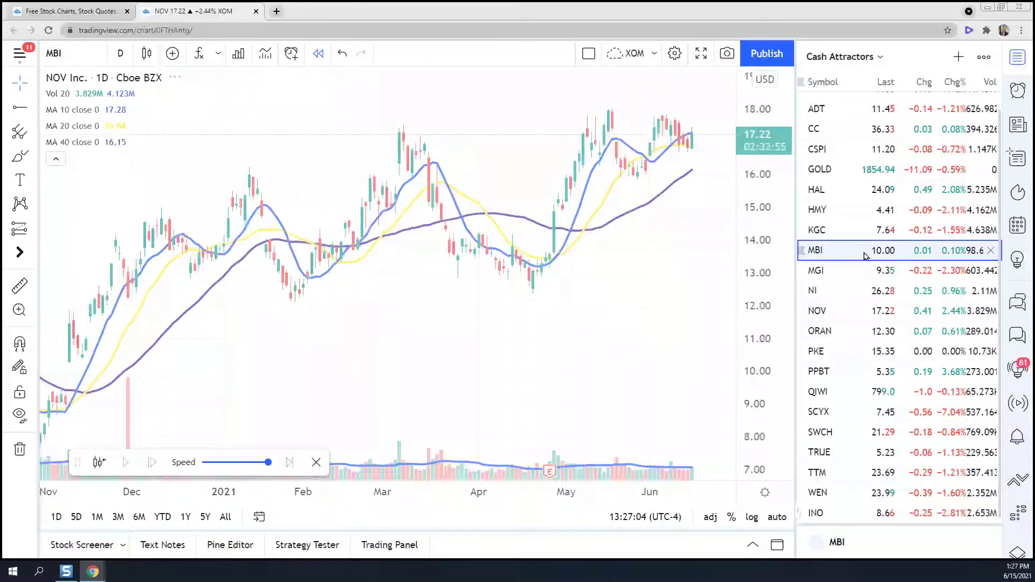
# Open the stock screener in an enlarged panel and load the saved screen Volume Breakout 5-15
pyautogui.click(123, 545)
pyautogui.click(155, 501)
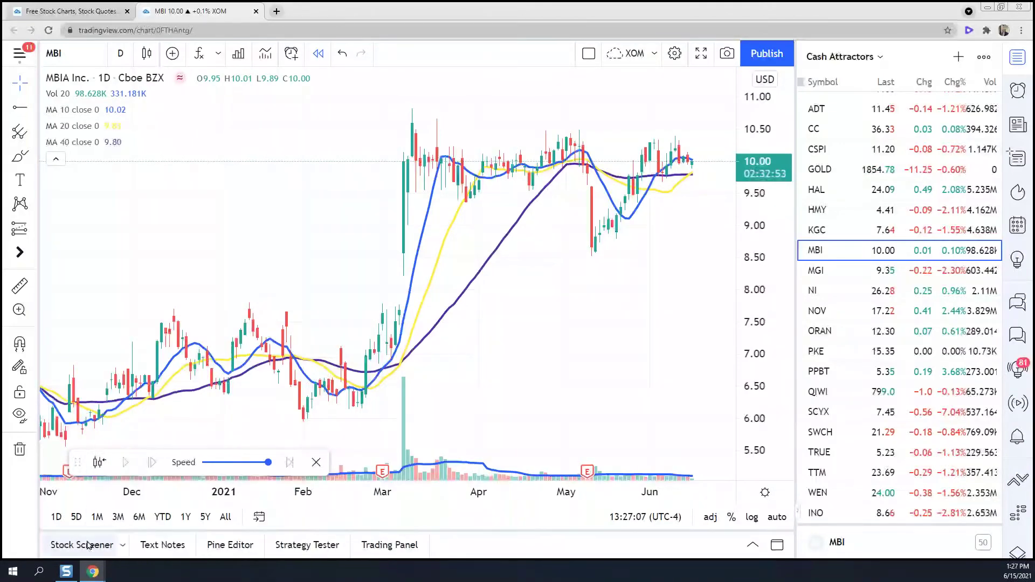
pyautogui.moveTo(407, 382); pyautogui.dragTo(407, 120)
pyautogui.click(747, 165)
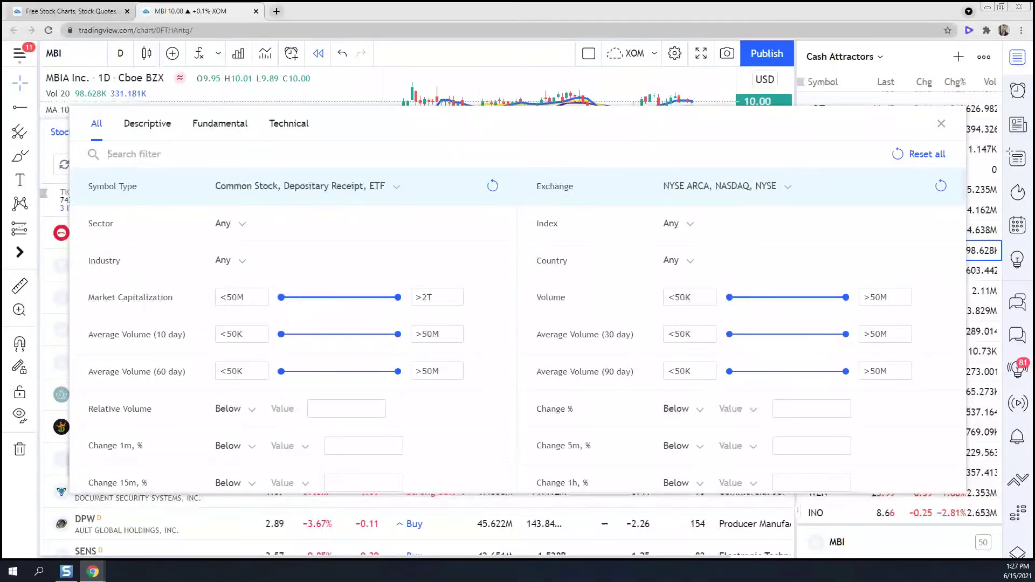
pyautogui.click(941, 125)
pyautogui.click(684, 165)
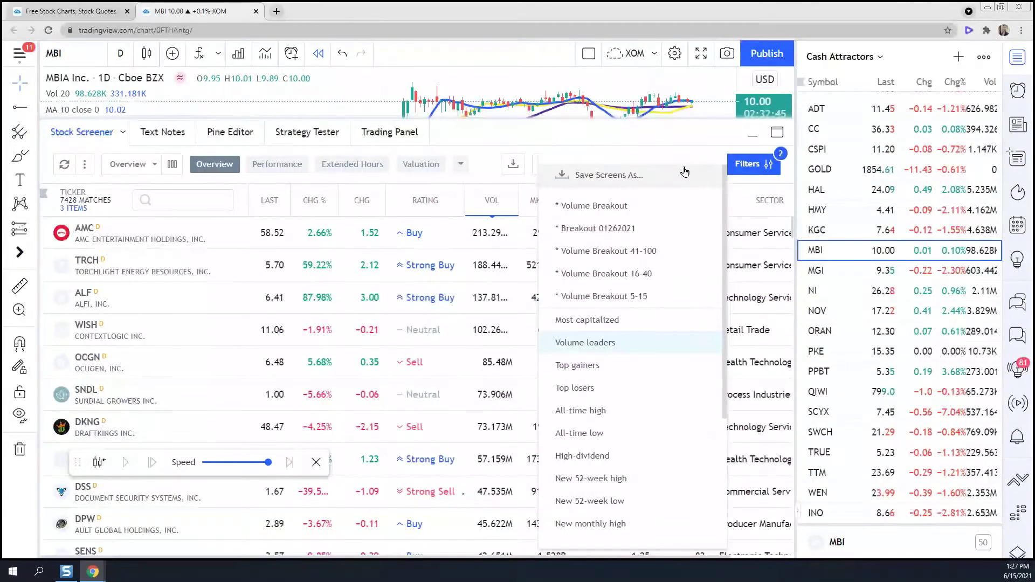
pyautogui.click(639, 296)
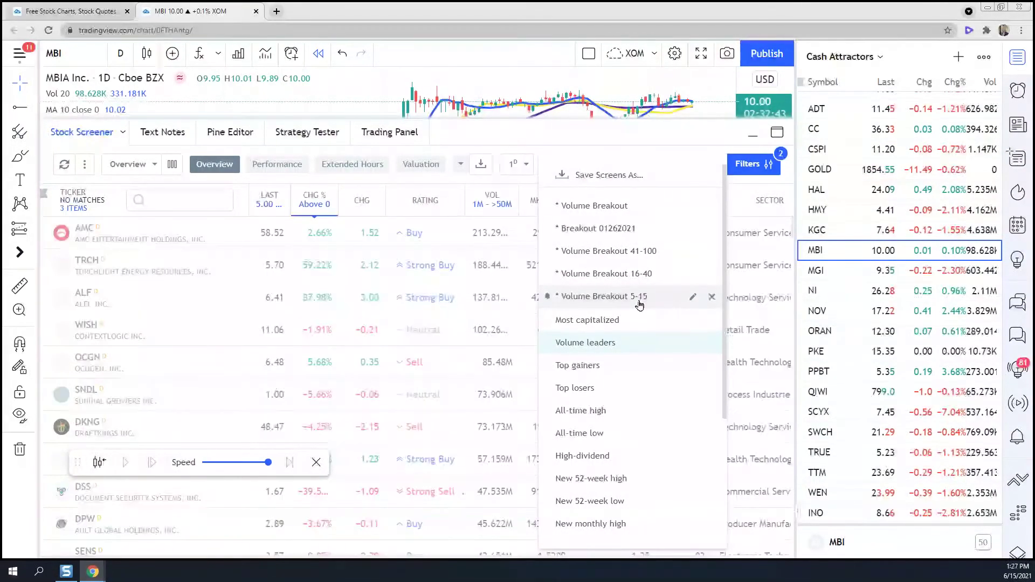
# Chart TRCH from the screener results, shrink the screener to fit below the chart, and examine the stock's longer price history
pyautogui.click(229, 241)
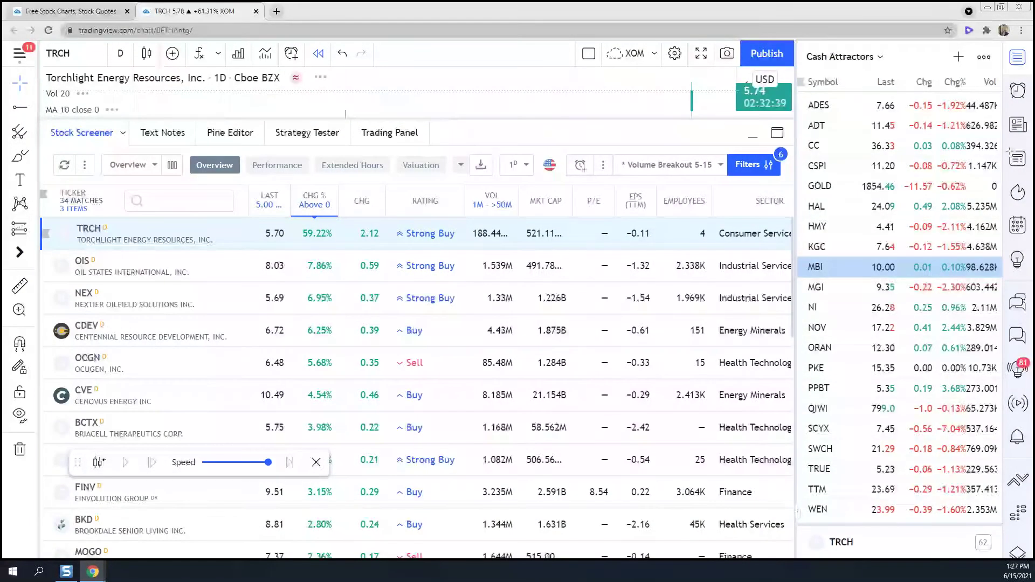
pyautogui.click(777, 132)
pyautogui.moveTo(757, 135); pyautogui.dragTo(755, 173)
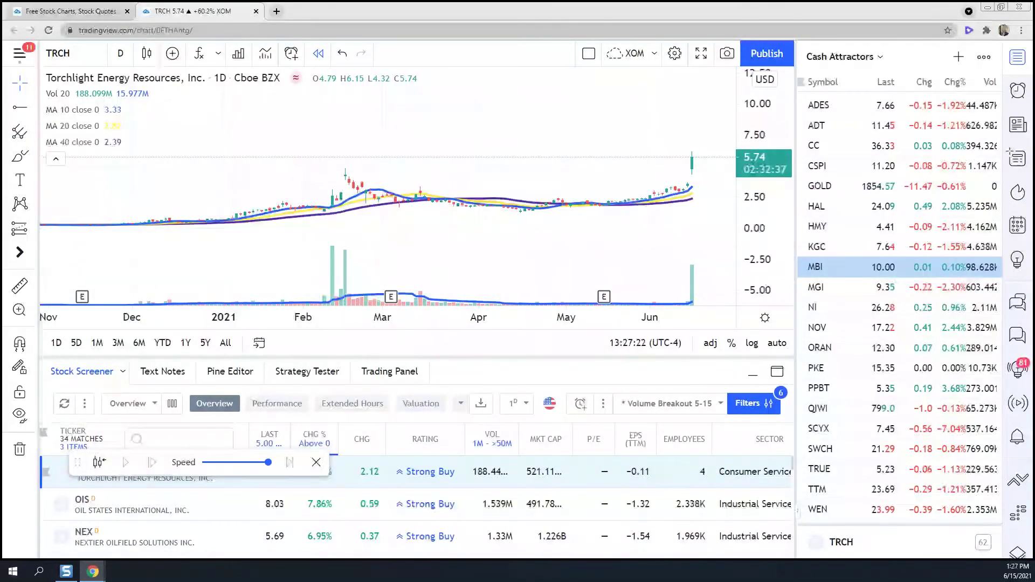
pyautogui.moveTo(561, 275); pyautogui.dragTo(502, 289)
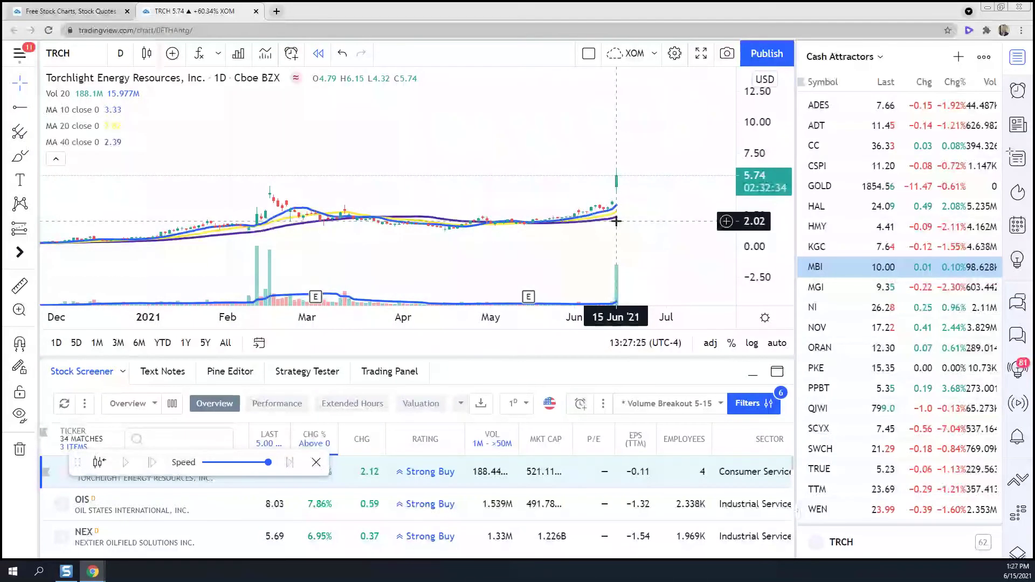
pyautogui.scroll(-5, 616, 220)
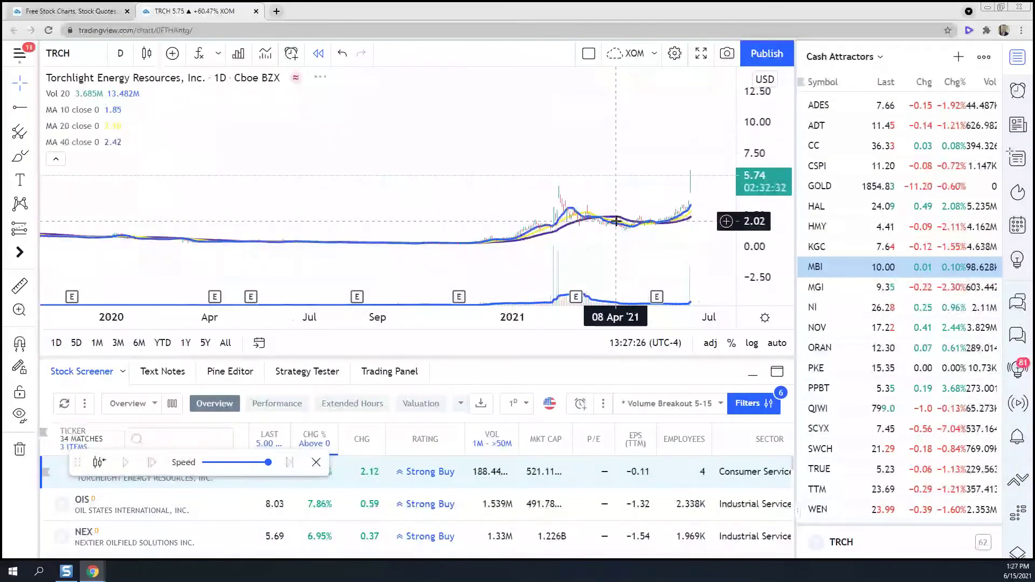
pyautogui.scroll(-2, 616, 220)
pyautogui.scroll(6, 615, 222)
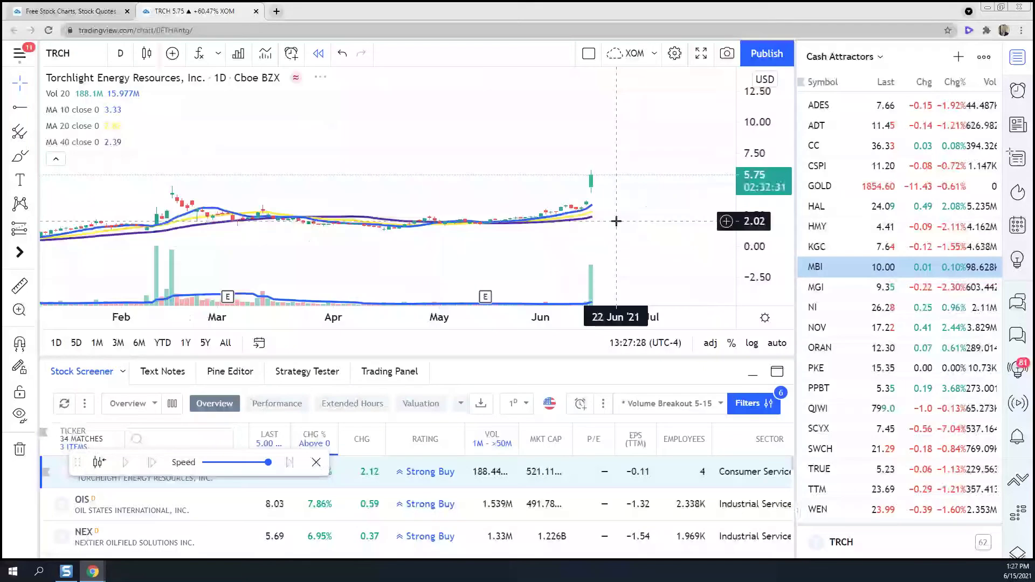
# Review the daily charts of OIS, NEX, CDEV, OCGN and CVE from the Volume Breakout 5-15 results
pyautogui.click(183, 510)
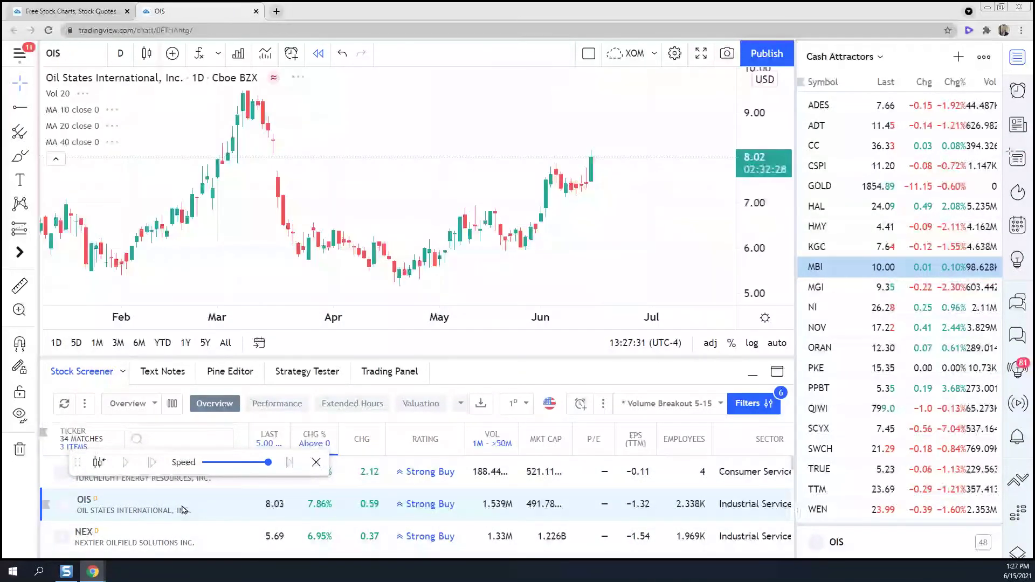
pyautogui.click(180, 535)
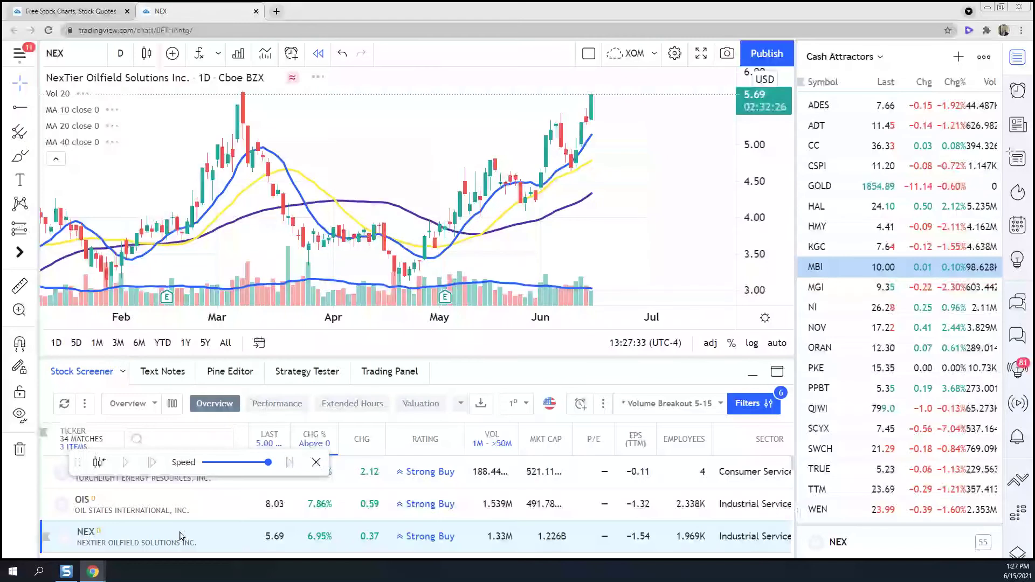
pyautogui.press('Down')
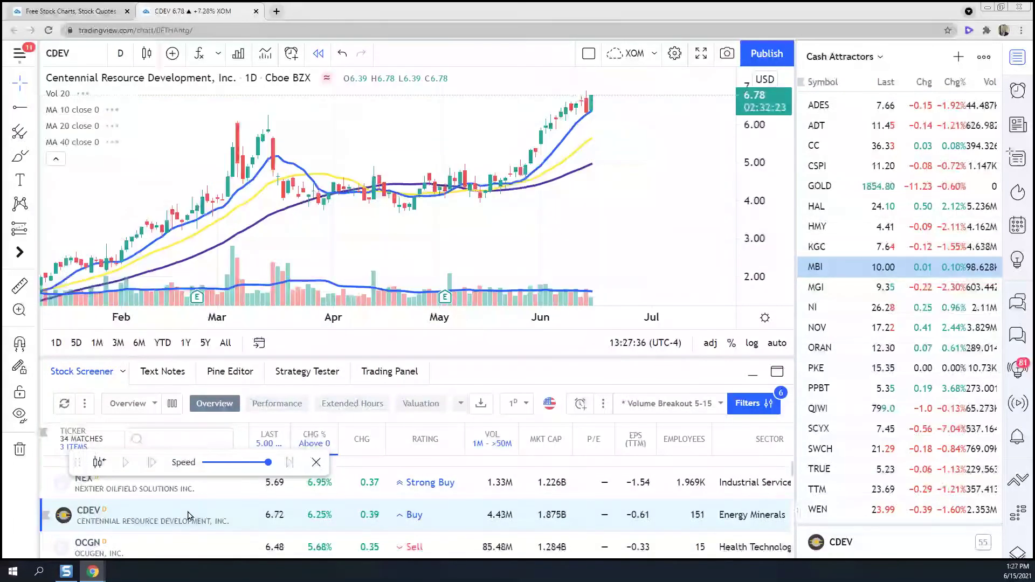
pyautogui.press('Down')
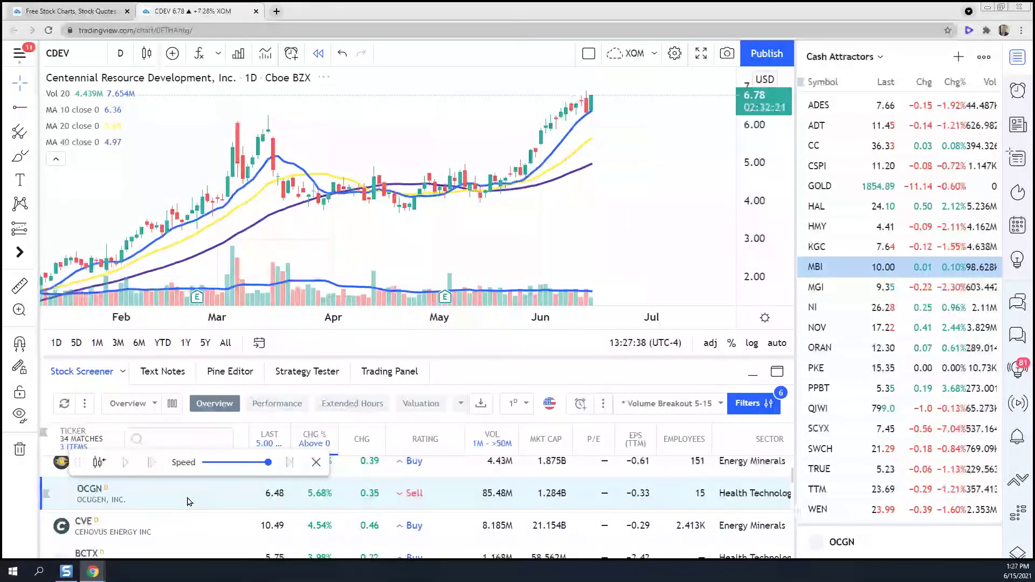
pyautogui.click(184, 538)
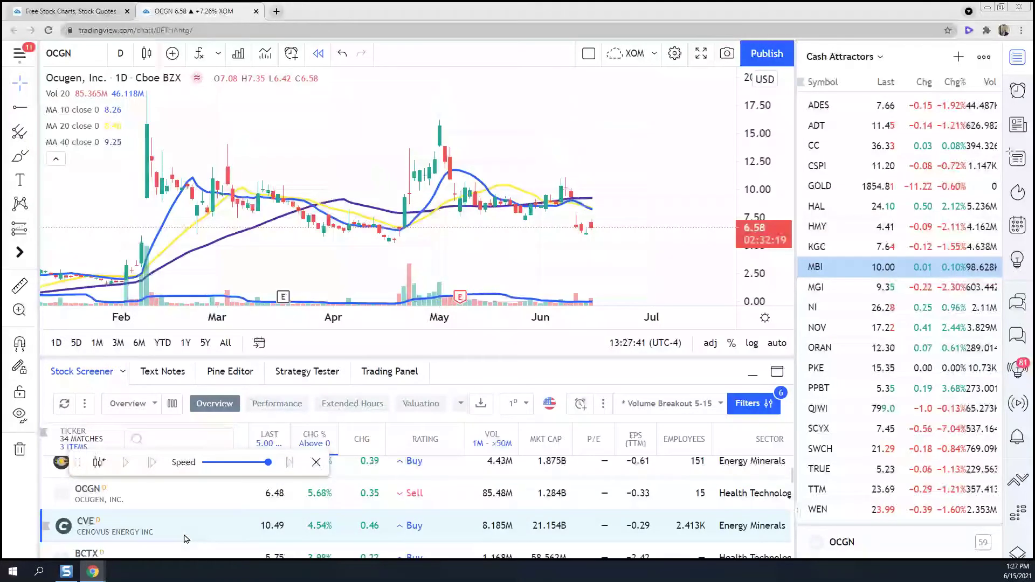
# Review the daily charts of BCTX, PAVM and FINV from the screener results, examining FINV over a longer period
pyautogui.scroll(-1, 190, 513)
pyautogui.click(190, 514)
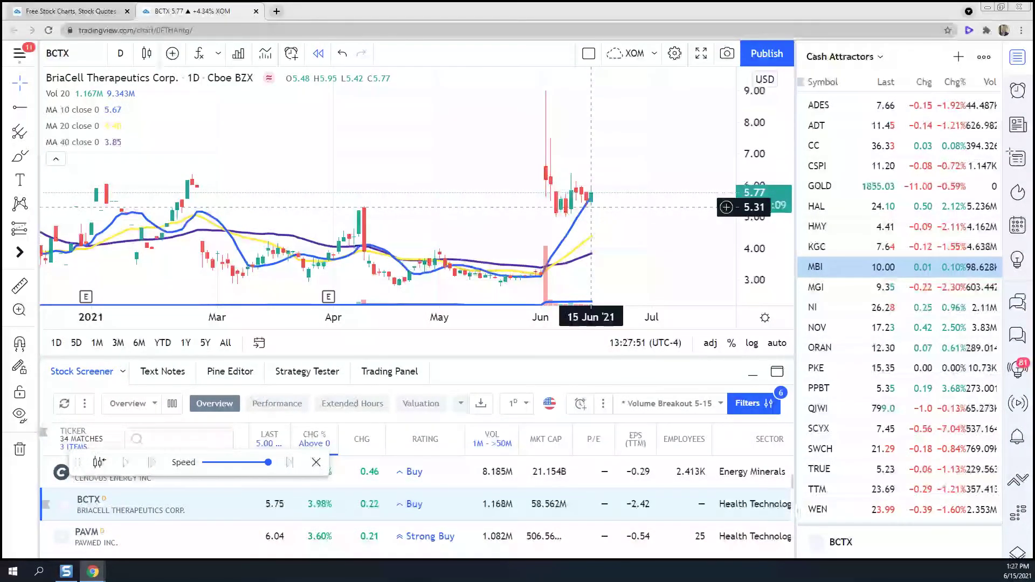
pyautogui.click(124, 533)
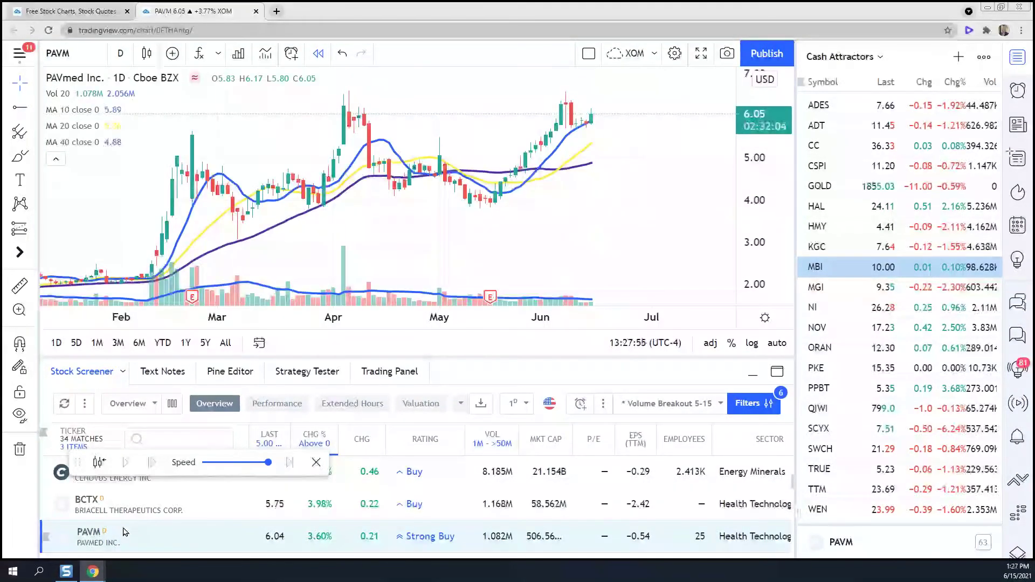
pyautogui.scroll(-1, 124, 532)
pyautogui.click(155, 521)
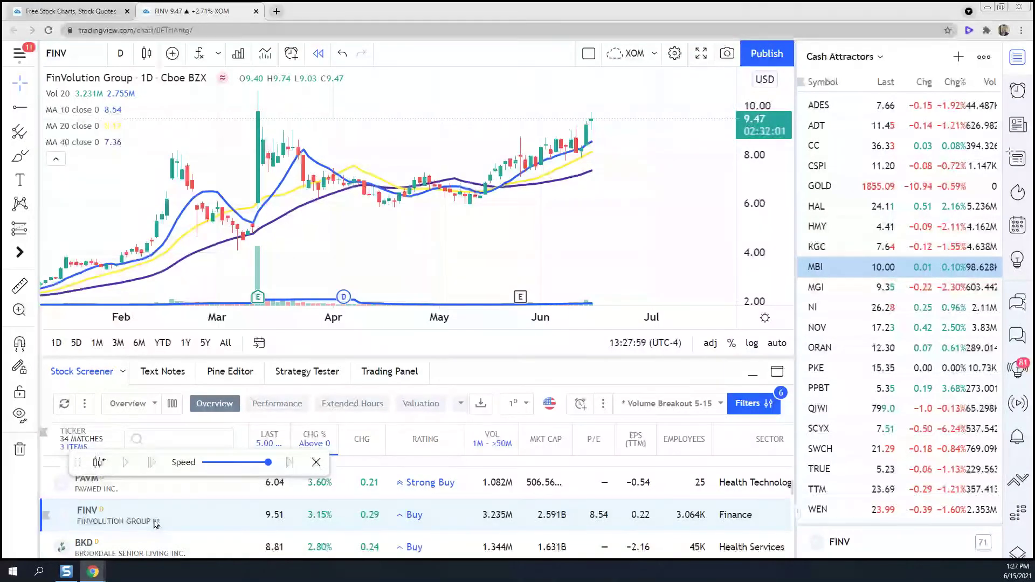
pyautogui.scroll(-3, 670, 161)
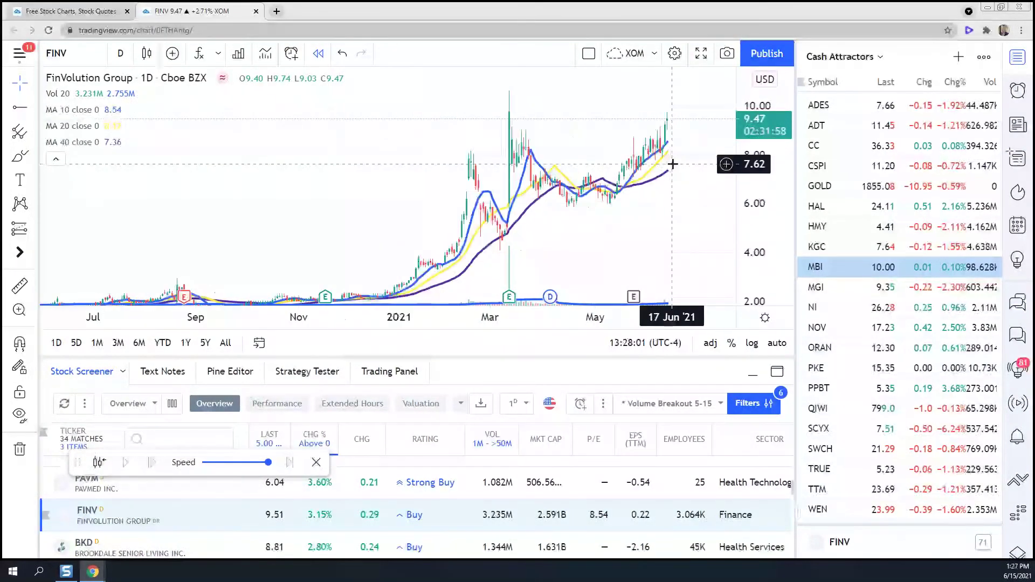
pyautogui.scroll(2, 670, 162)
pyautogui.scroll(-1, 189, 520)
# Review the daily charts of BKD, MOGO, UUUU and FBP from the screener results
pyautogui.click(183, 500)
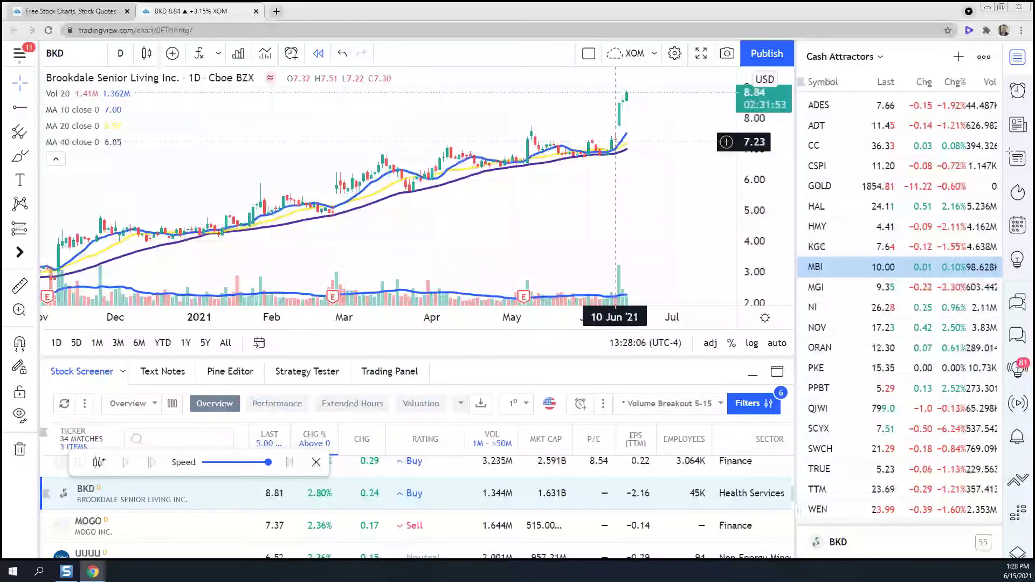
pyautogui.click(147, 523)
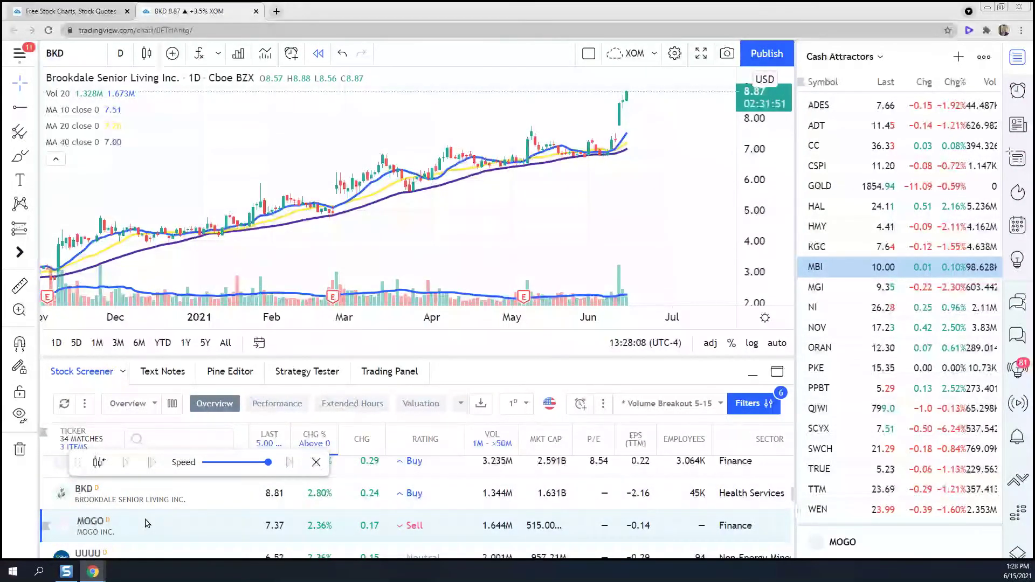
pyautogui.click(158, 550)
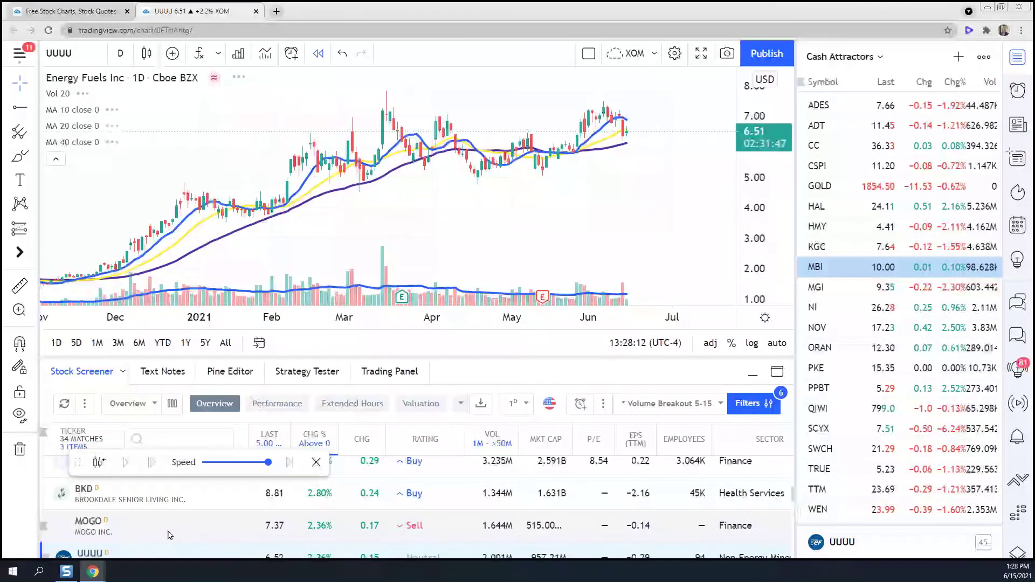
pyautogui.scroll(-2, 169, 535)
pyautogui.click(173, 488)
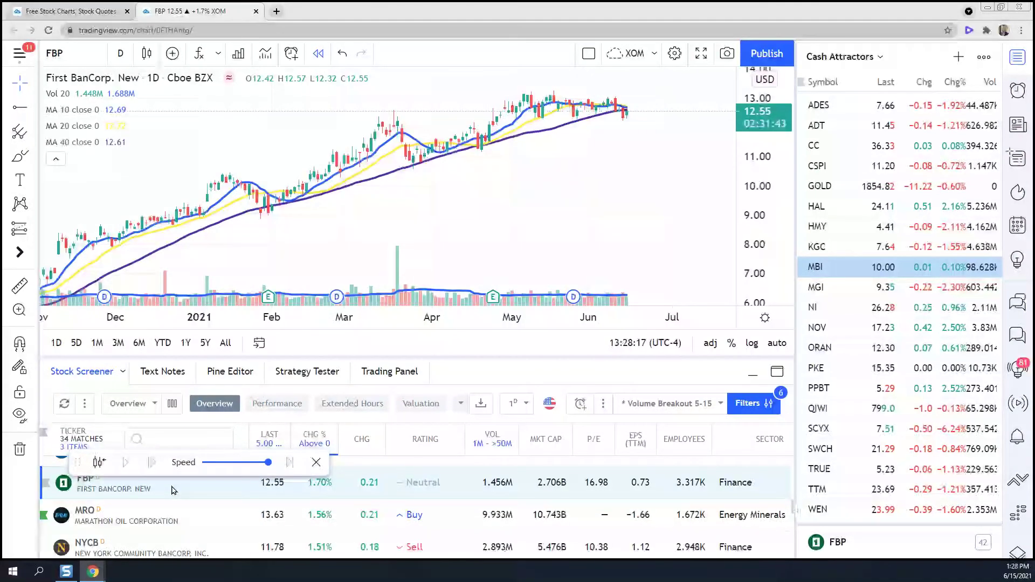
# Review the daily charts of MRO, NYCB, QRTEA, UMC and DB from the Volume Breakout 5-15 results
pyautogui.click(174, 519)
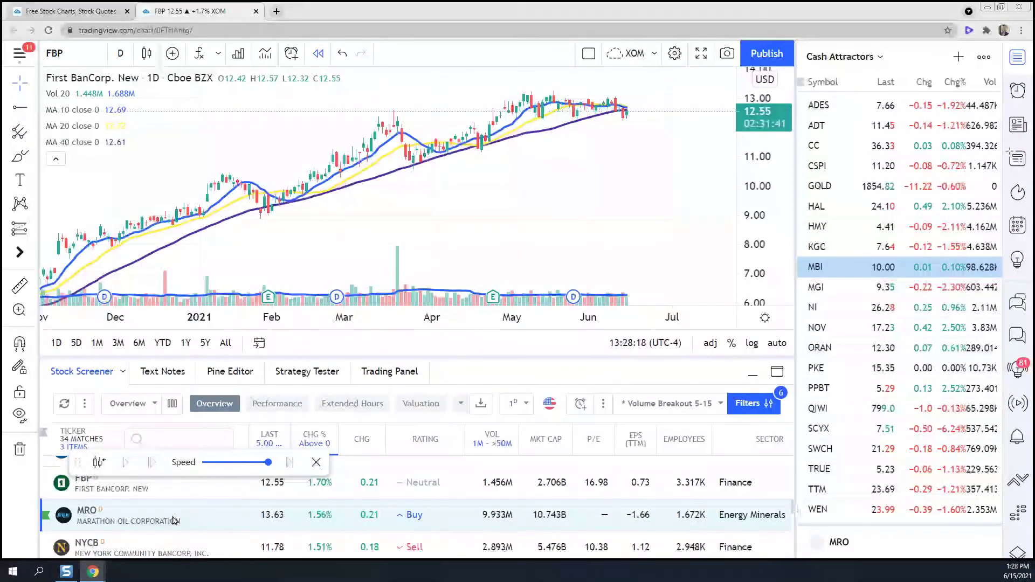
pyautogui.click(174, 547)
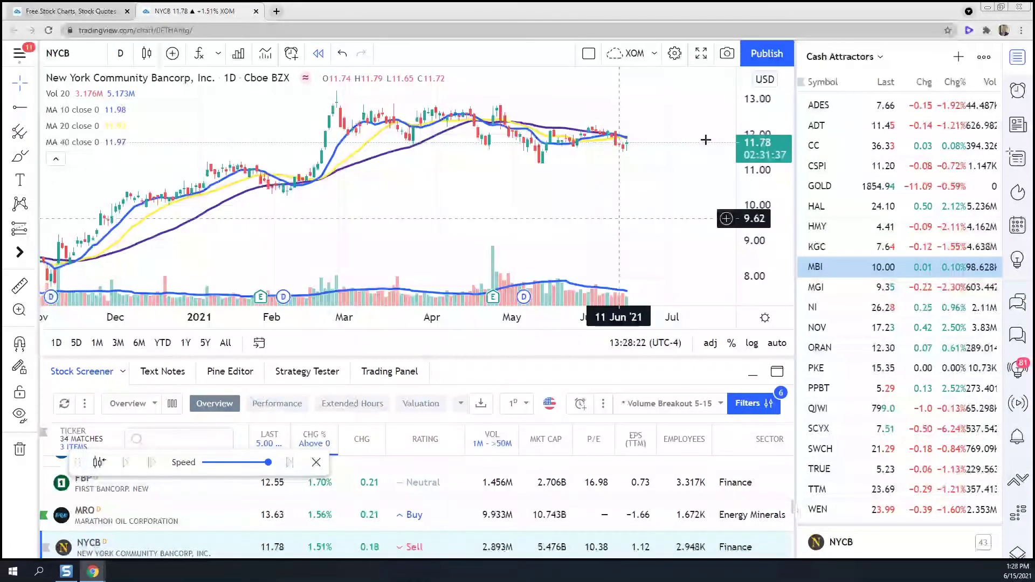
pyautogui.scroll(-1, 199, 507)
pyautogui.click(199, 518)
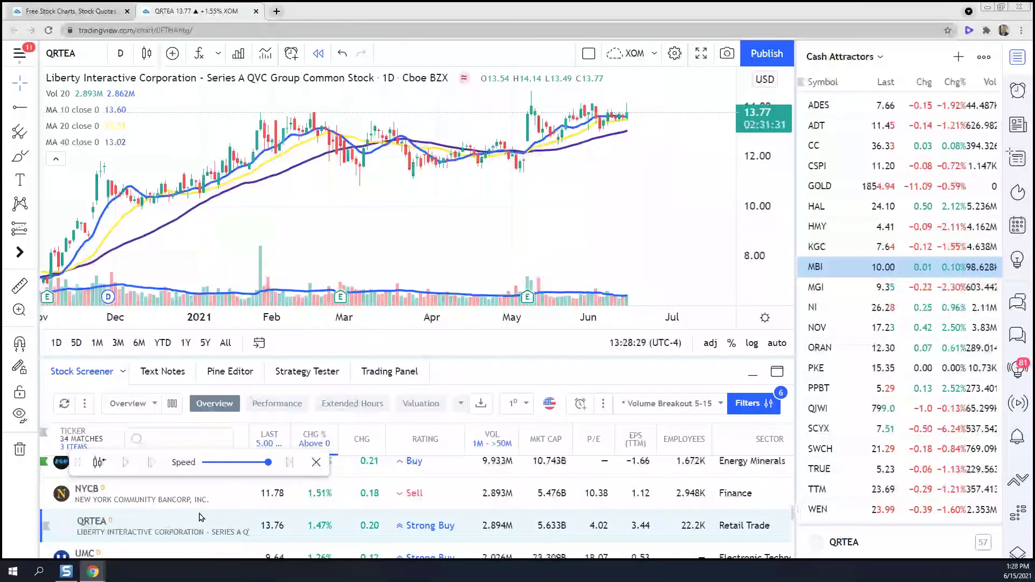
pyautogui.scroll(-1, 192, 534)
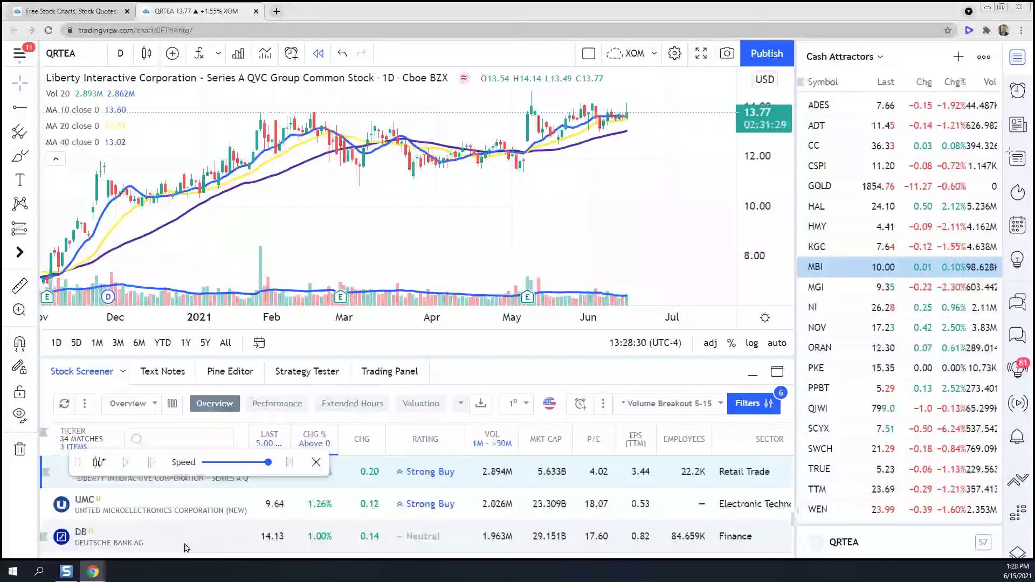
pyautogui.scroll(1, 186, 548)
pyautogui.click(180, 549)
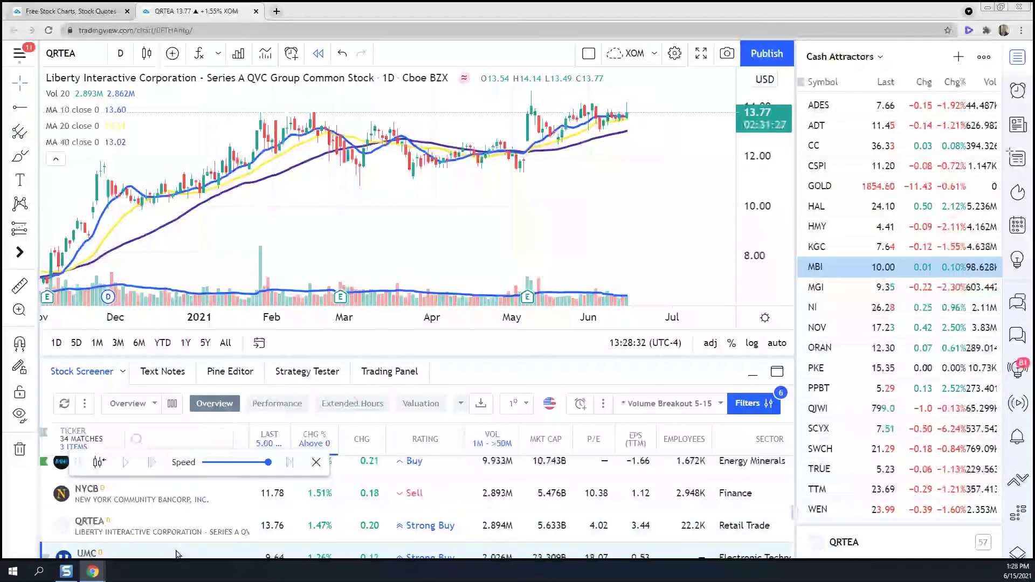
pyautogui.scroll(-1, 180, 545)
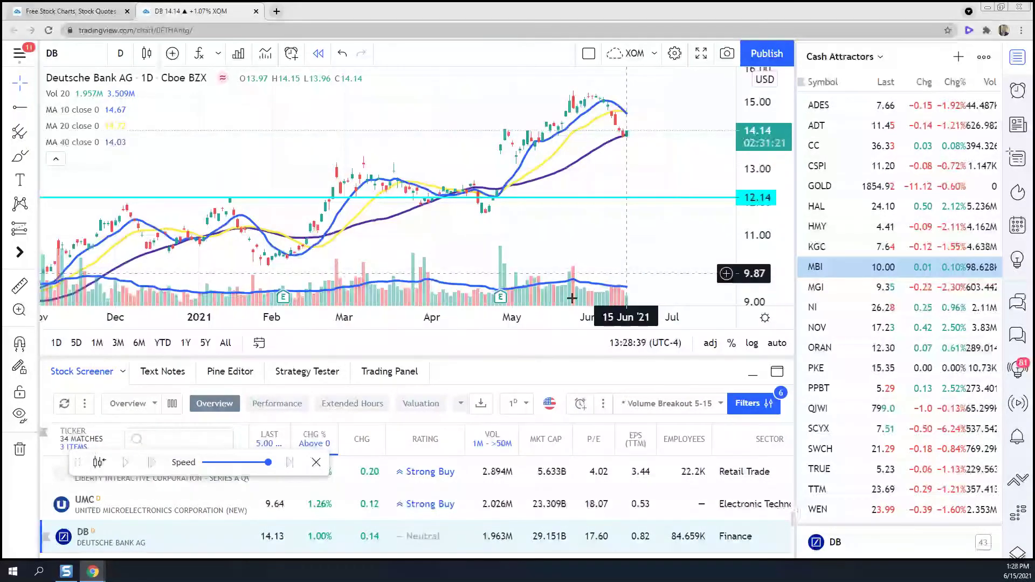
# Review the daily charts of CS, F, ENLC and AACQ from the screener results
pyautogui.scroll(-1, 268, 538)
pyautogui.scroll(-1, 268, 538)
pyautogui.click(182, 525)
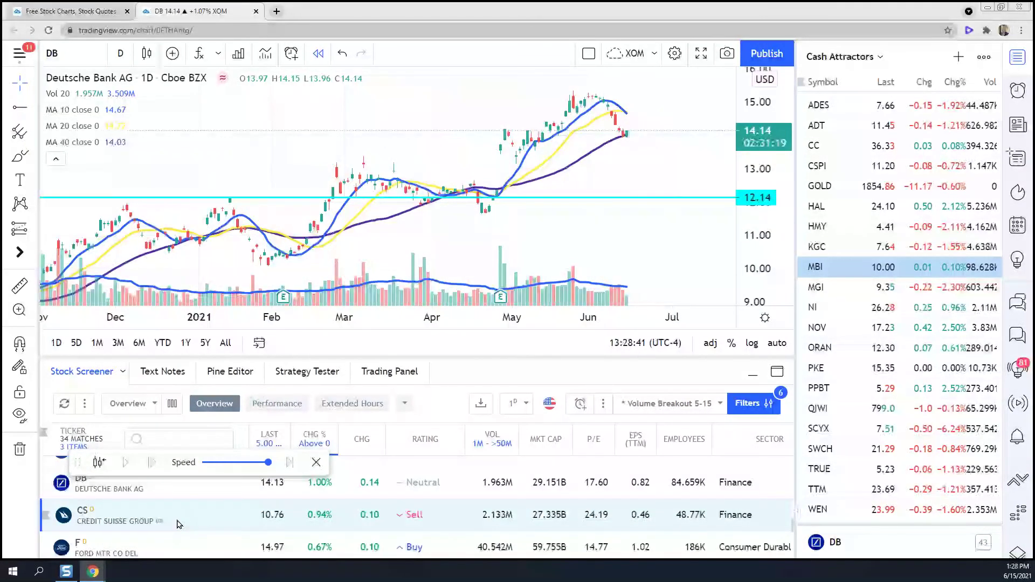
pyautogui.scroll(-1, 179, 524)
pyautogui.click(180, 504)
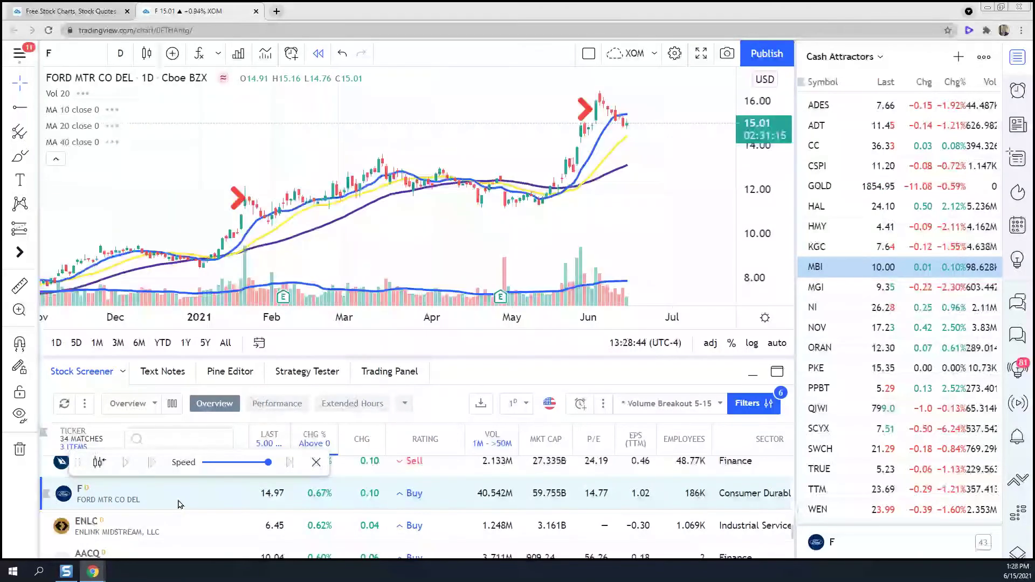
pyautogui.click(172, 533)
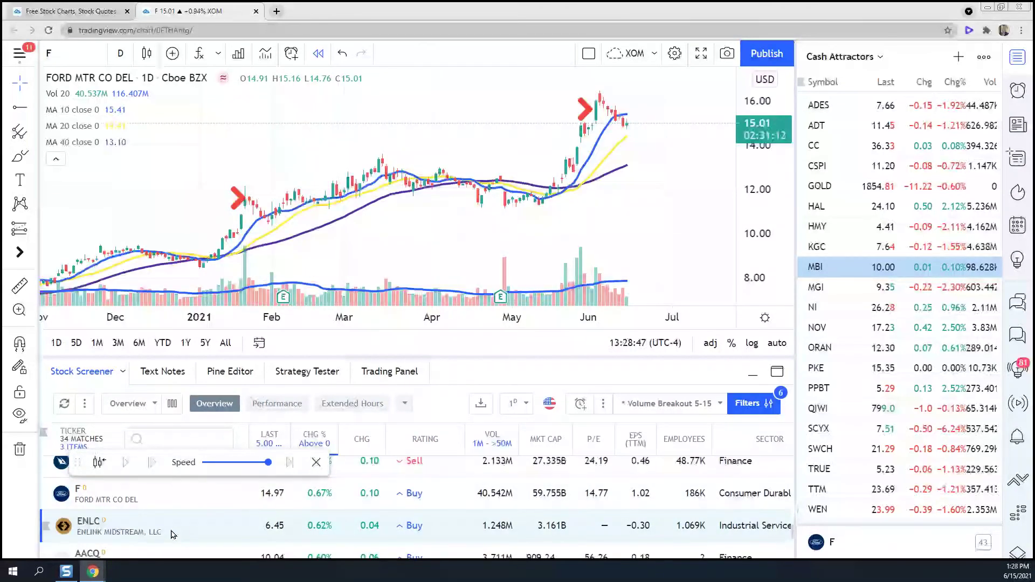
pyautogui.scroll(-1, 173, 534)
pyautogui.click(182, 519)
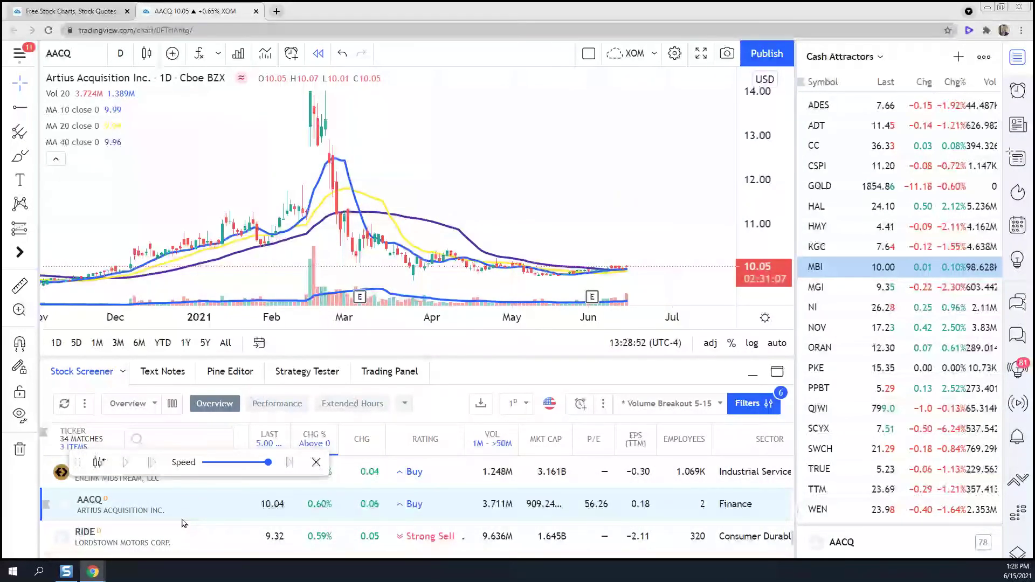
# Review the daily charts of RIDE, ING, AGI, GOEV, HLX and GPRO from the screener results
pyautogui.scroll(-1, 181, 522)
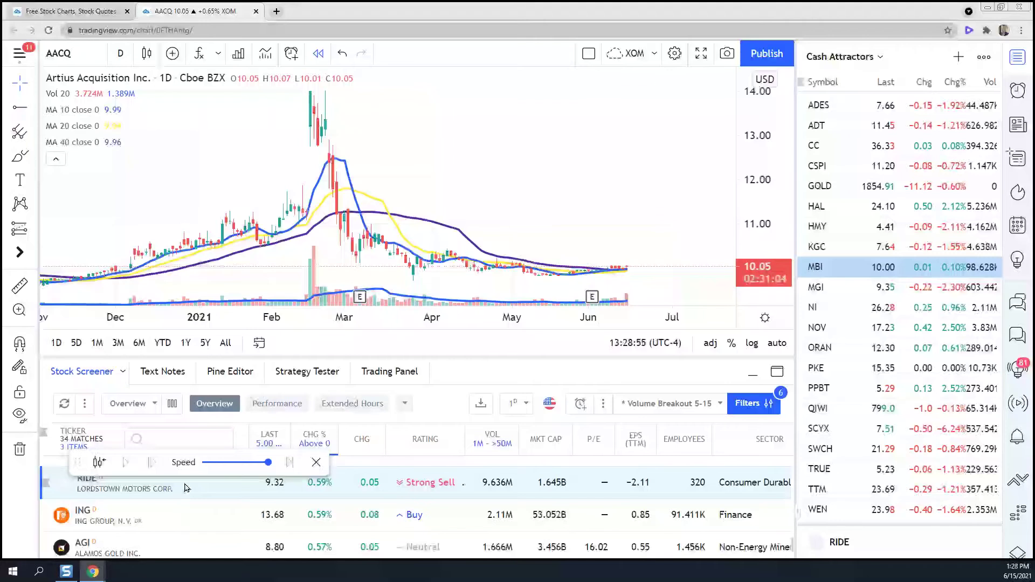
pyautogui.click(179, 526)
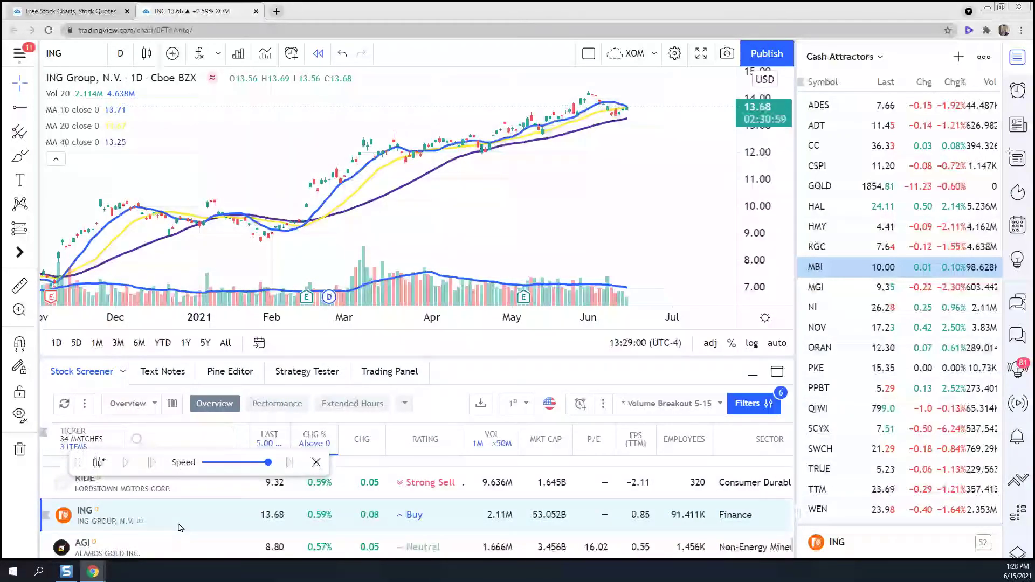
pyautogui.click(170, 547)
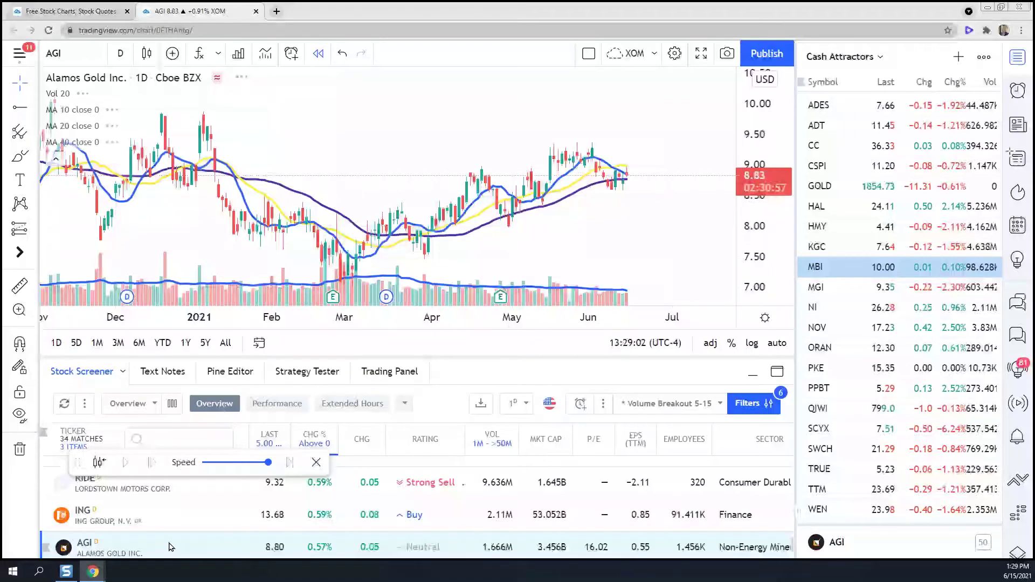
pyautogui.press('Down')
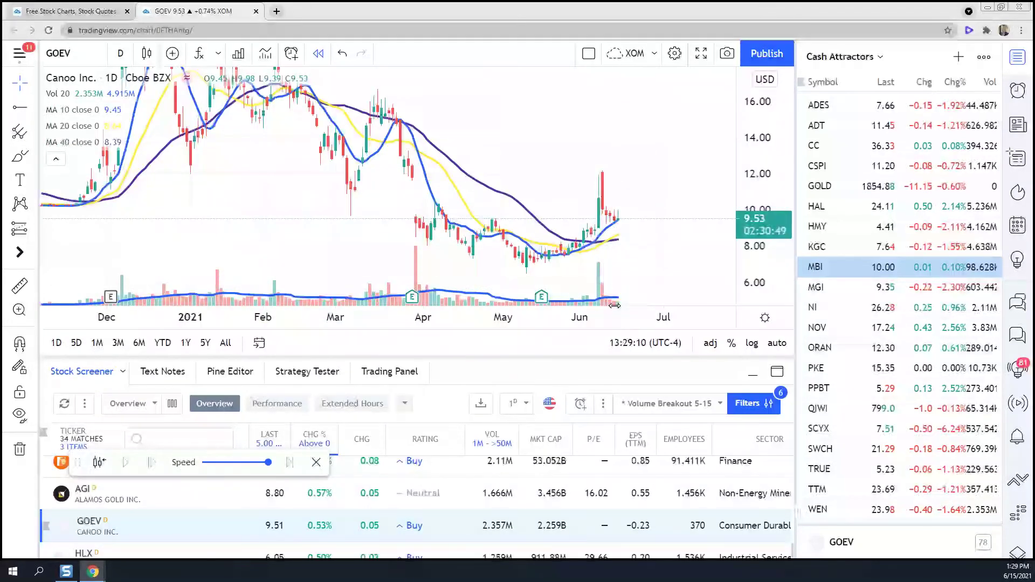
pyautogui.click(148, 555)
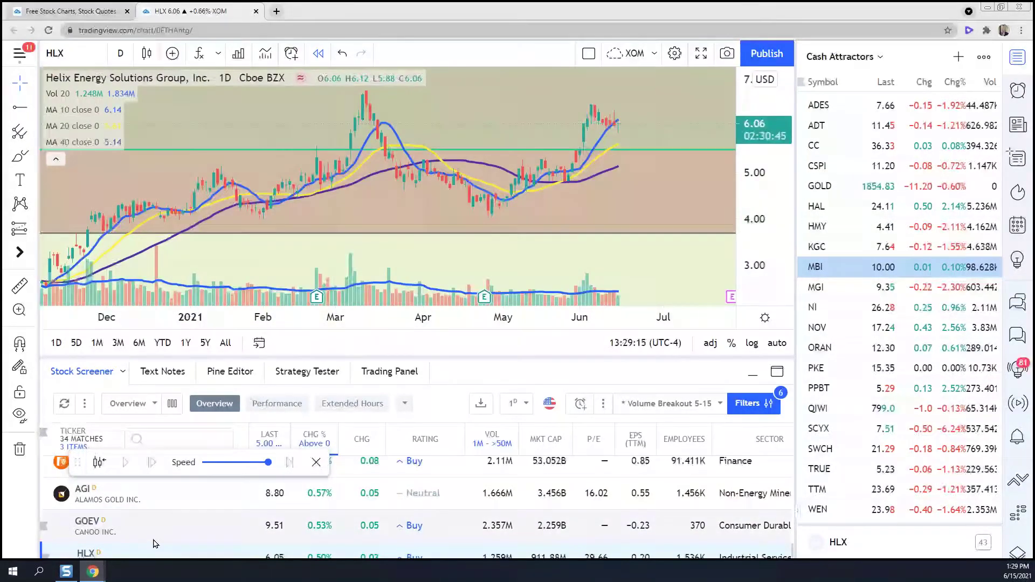
pyautogui.scroll(-1, 153, 544)
pyautogui.click(153, 536)
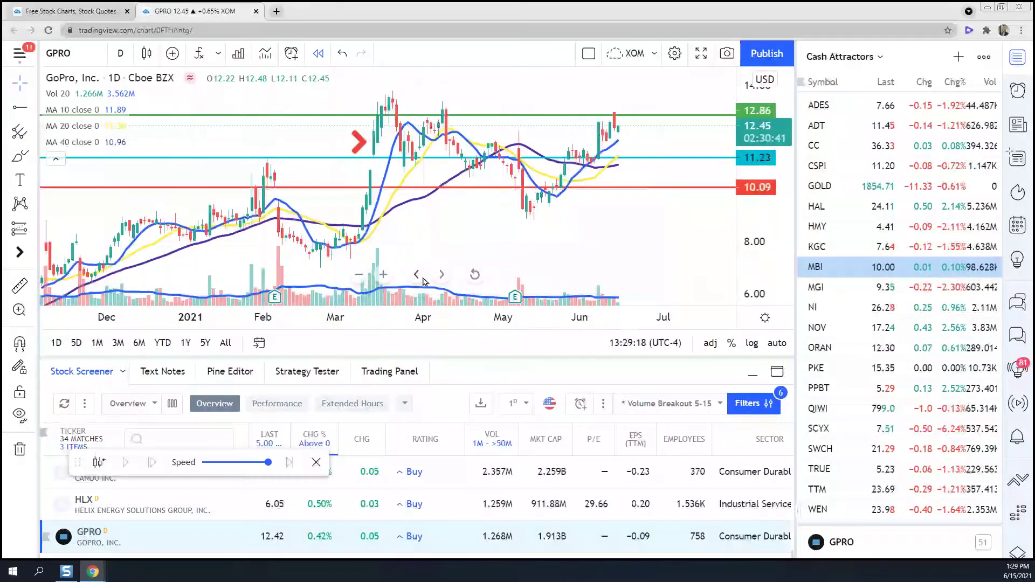
# Review the daily charts of HBAN, ETRN and FTI from the screener results
pyautogui.scroll(-1, 156, 515)
pyautogui.click(153, 522)
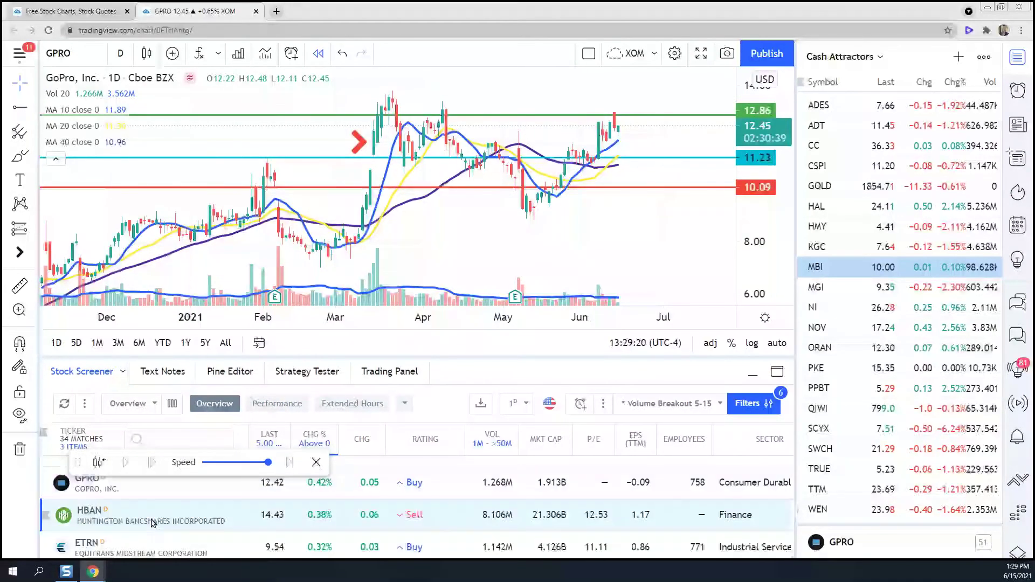
pyautogui.click(151, 546)
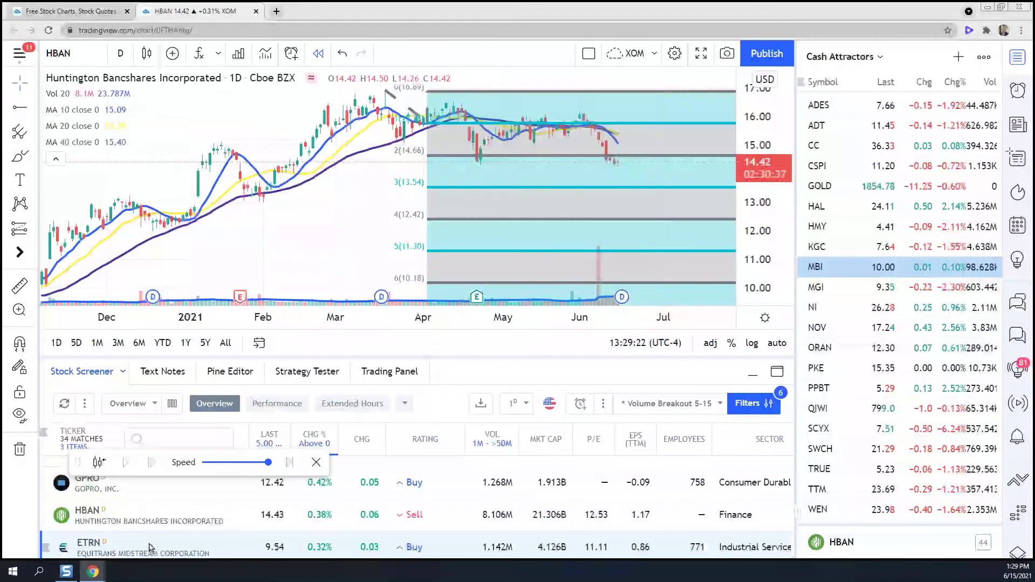
pyautogui.scroll(-1, 157, 539)
pyautogui.click(165, 530)
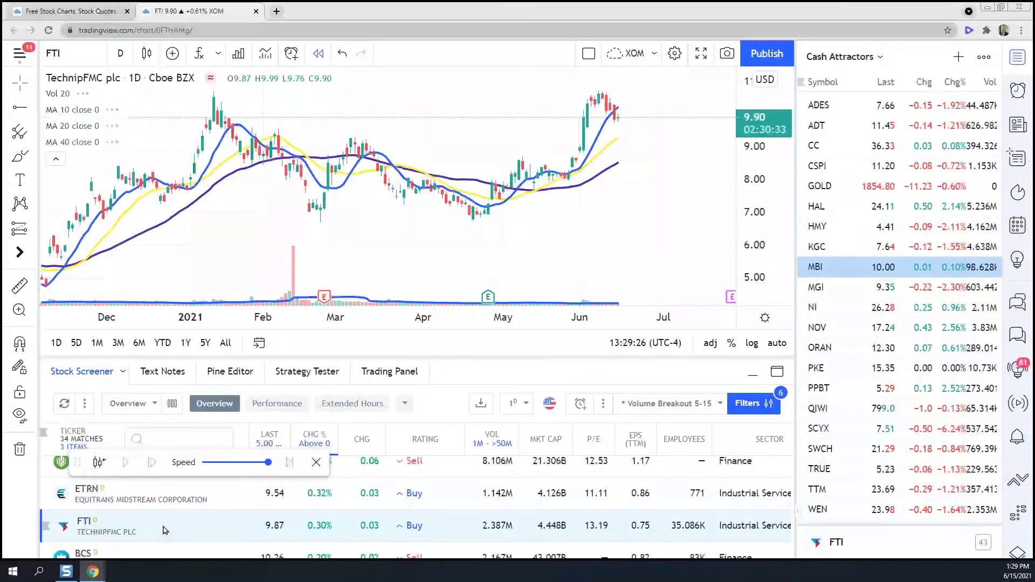
# Review the daily charts of BCS, PBR and LU to finish the Volume Breakout 5-15 results
pyautogui.scroll(-1, 173, 523)
pyautogui.click(181, 513)
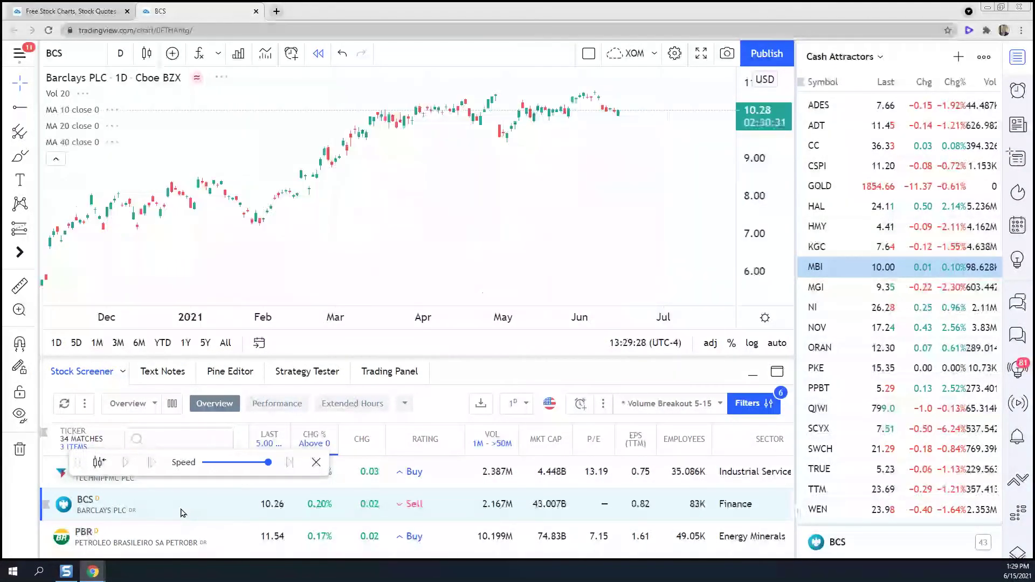
pyautogui.click(176, 543)
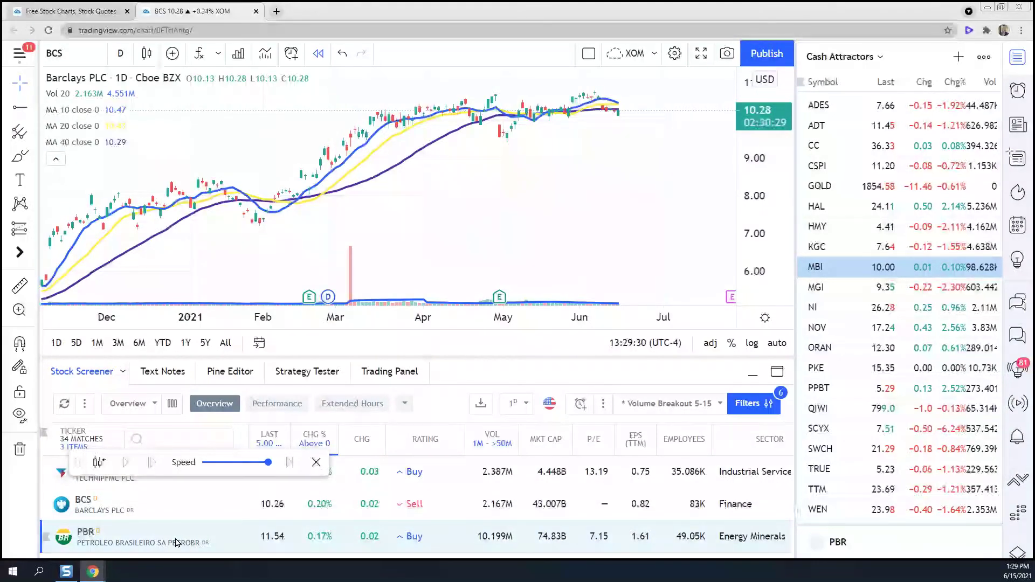
pyautogui.scroll(-1, 176, 541)
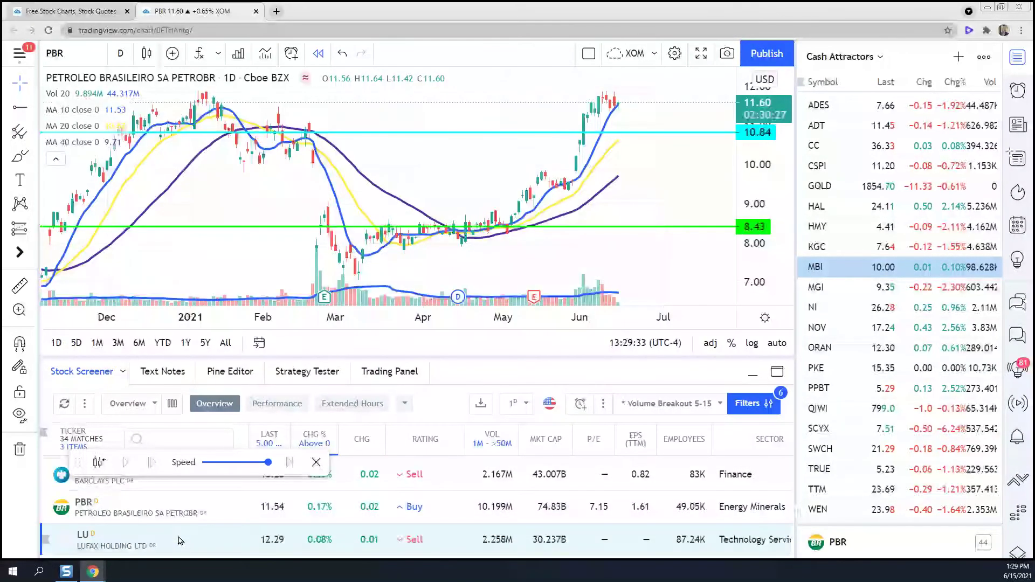
pyautogui.click(180, 540)
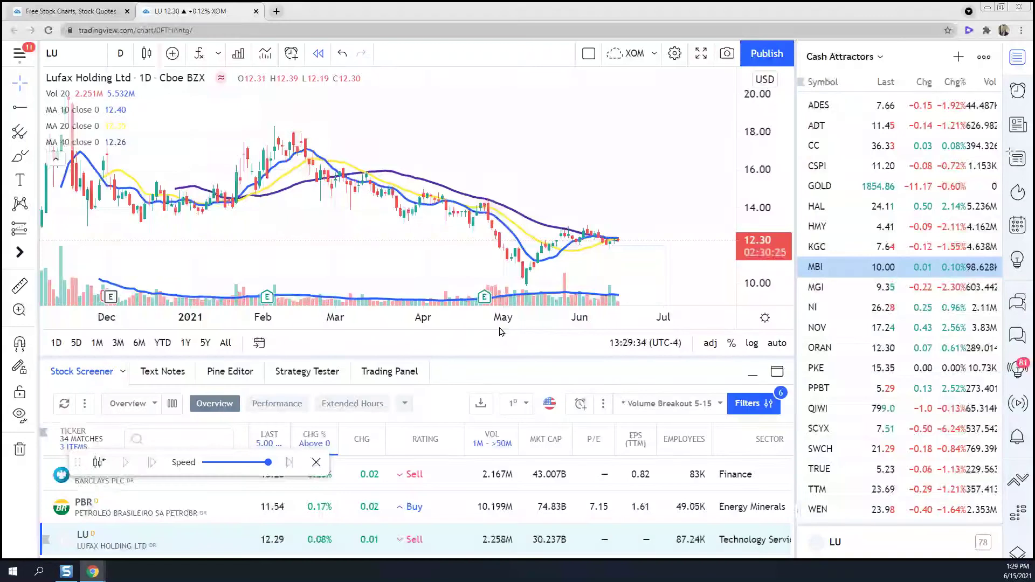
# Load the saved Volume Breakout 16-40 screen and return to the start of its results
pyautogui.click(664, 404)
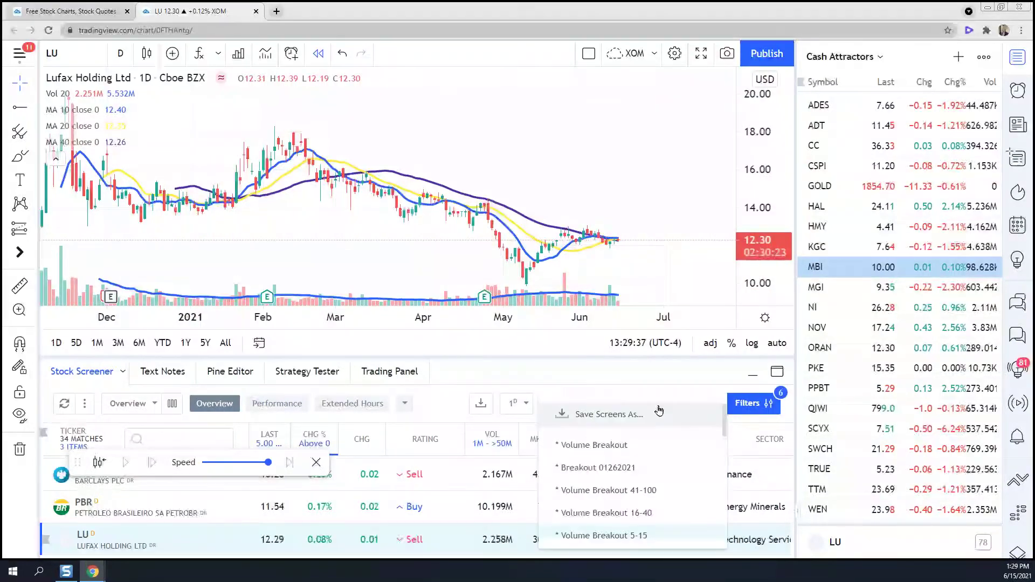
pyautogui.click(629, 514)
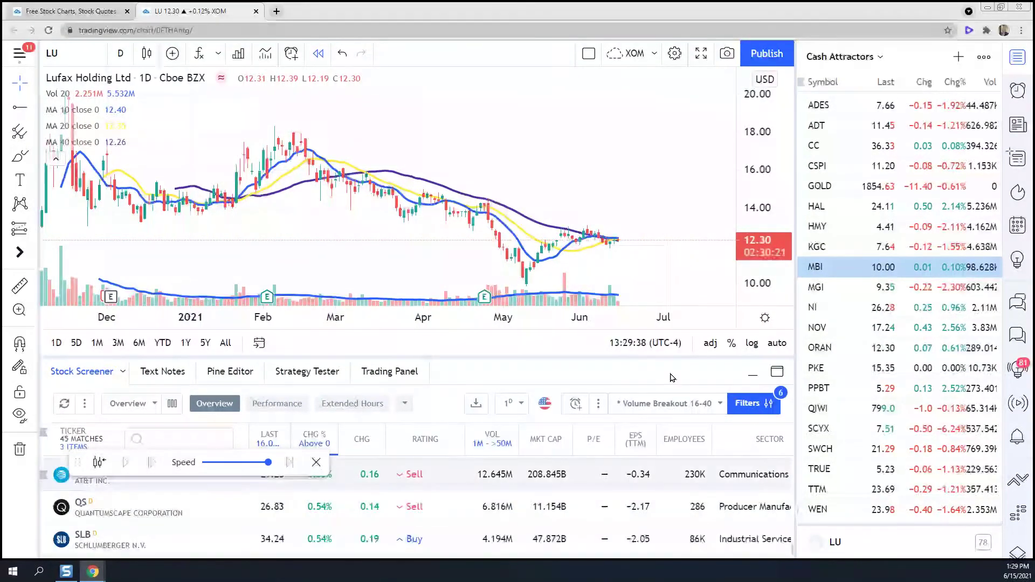
pyautogui.scroll(5, 166, 490)
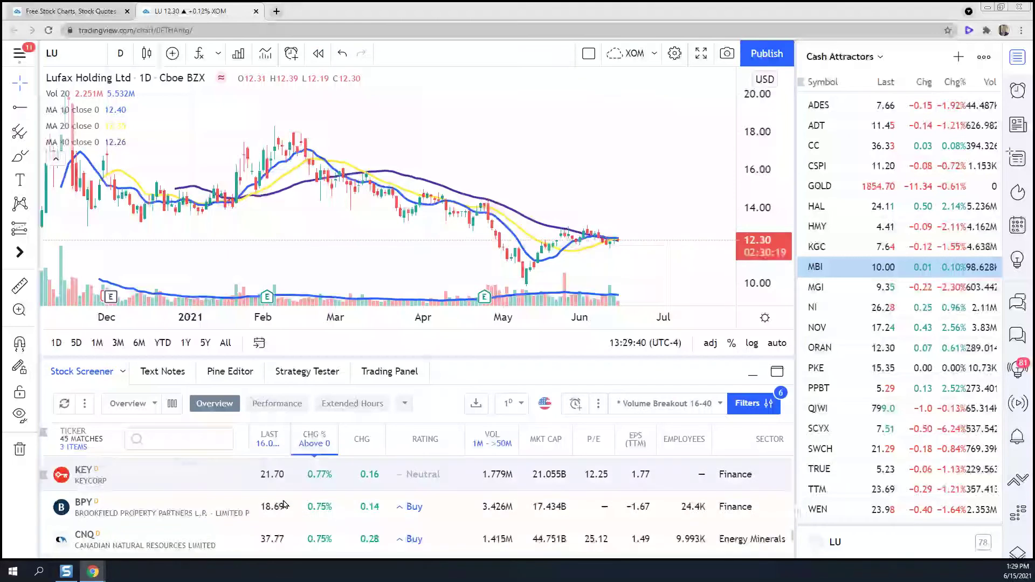
pyautogui.scroll(5, 261, 507)
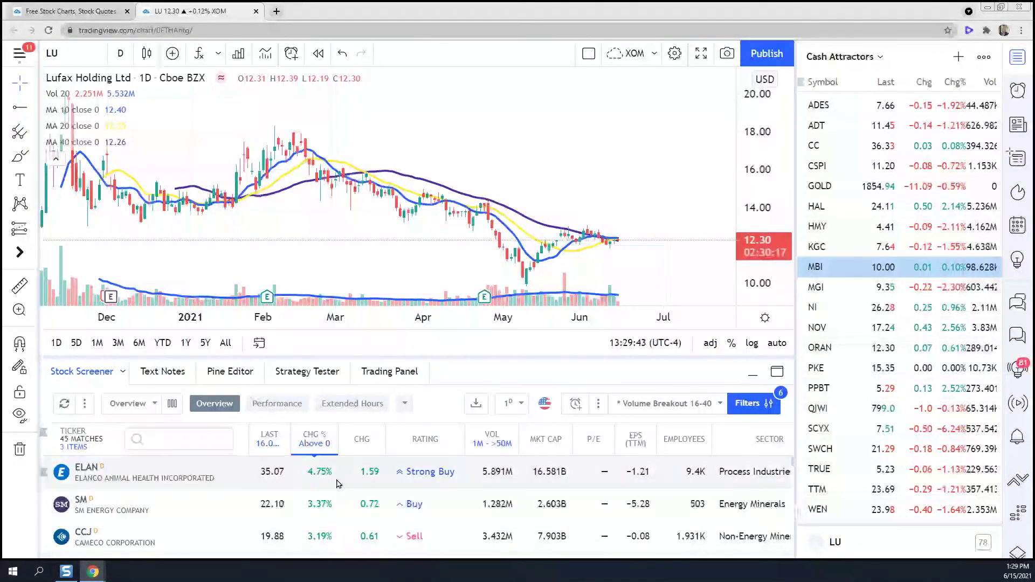
# Enlarge the screener and hide the watchlist, and examine the filter settings of the Volume Breakout 16-40 screen
pyautogui.doubleClick(593, 373)
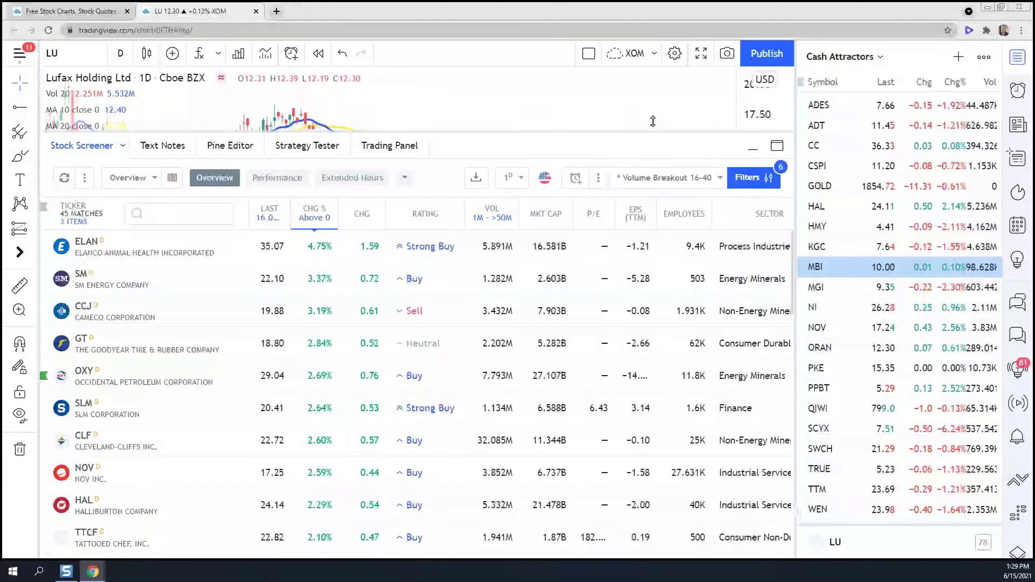
pyautogui.click(1011, 57)
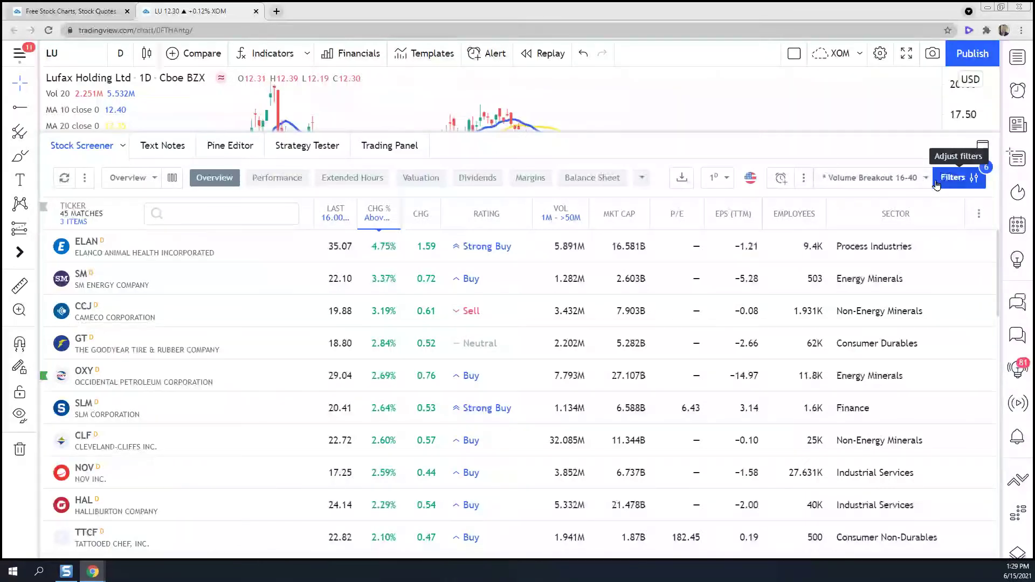
pyautogui.click(955, 178)
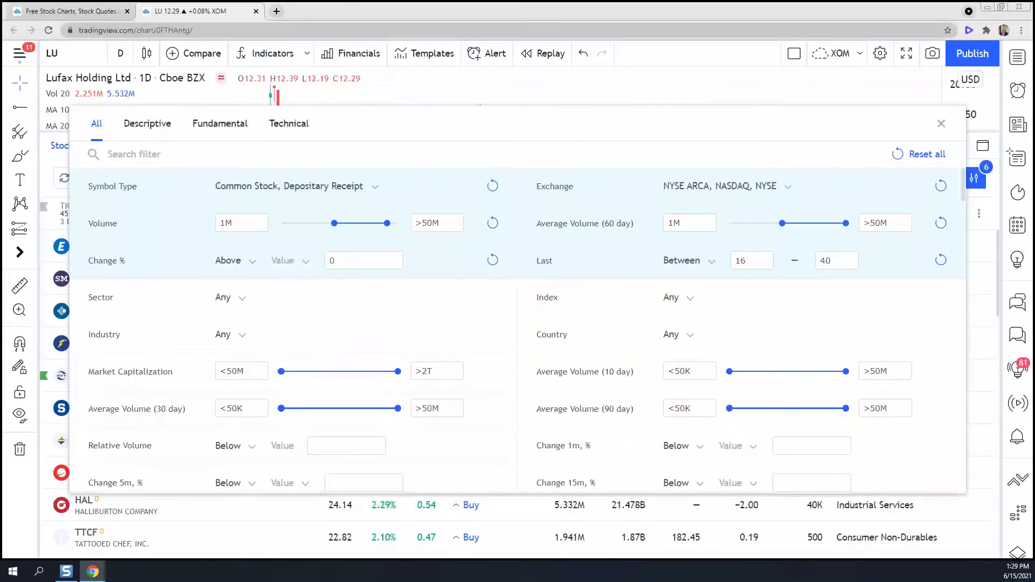
pyautogui.click(942, 124)
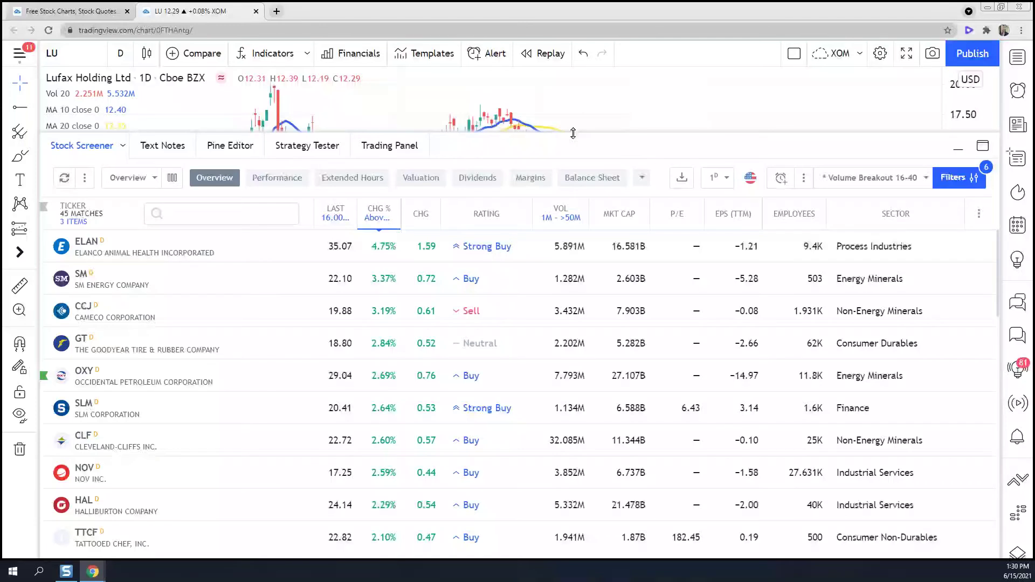
# Shrink the screener to fit below the chart and open the daily chart of ELAN from the results
pyautogui.moveTo(574, 134); pyautogui.dragTo(573, 135)
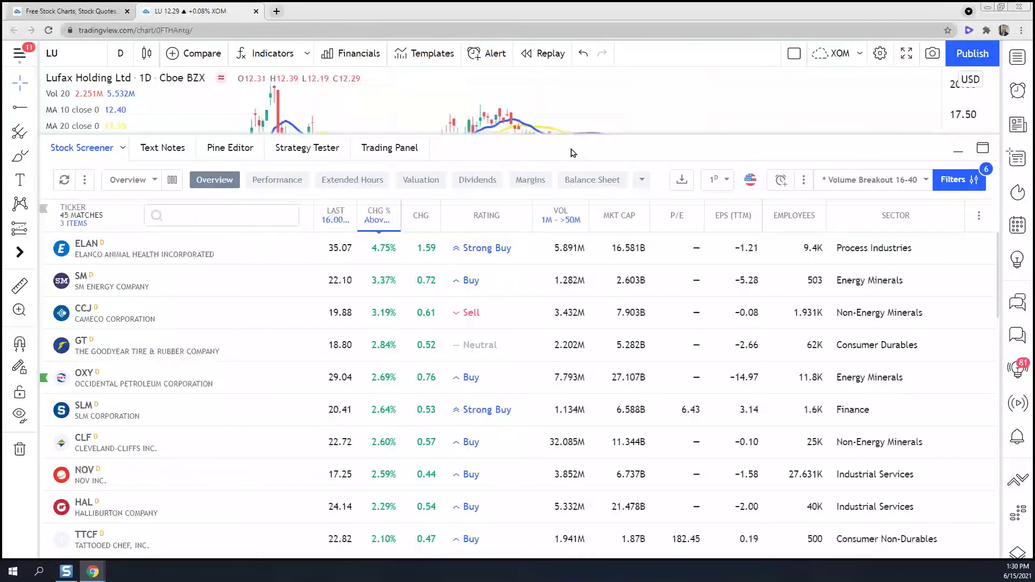
pyautogui.doubleClick(573, 153)
pyautogui.click(197, 515)
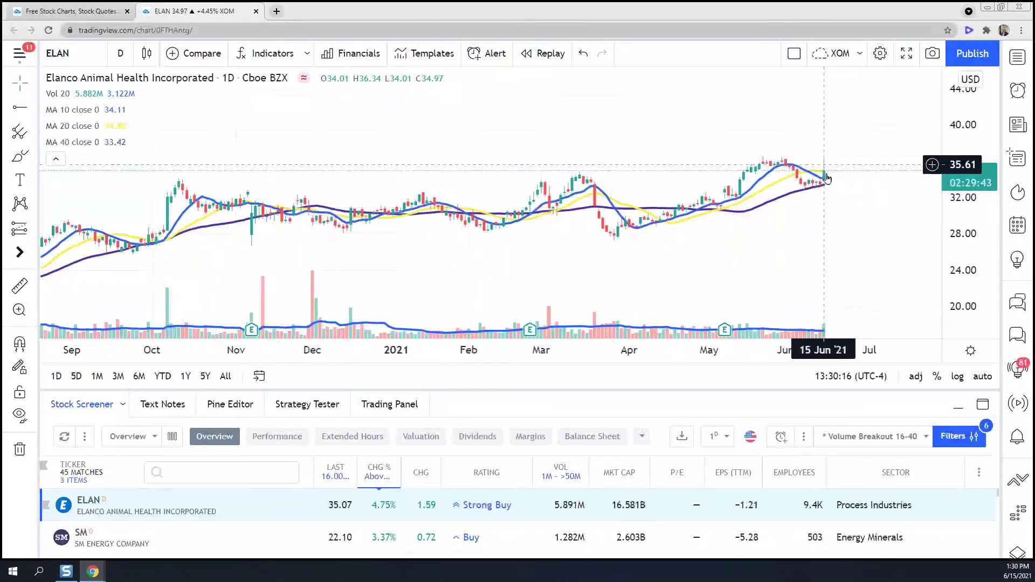
# Measure the price distance on ELAN's daily chart from the latest candle's price up to its high
pyautogui.click(19, 286)
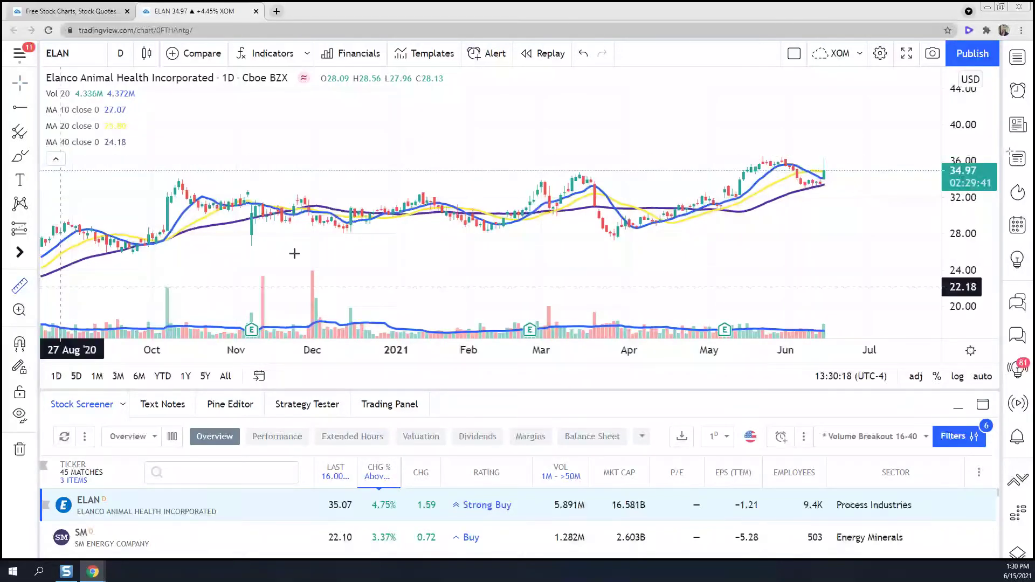
pyautogui.click(827, 169)
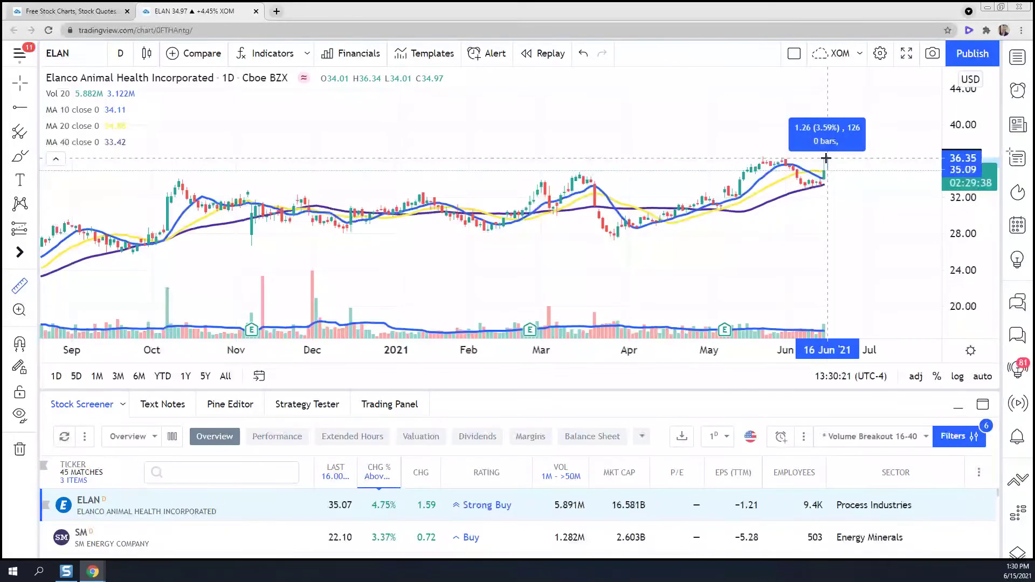
pyautogui.press('Escape')
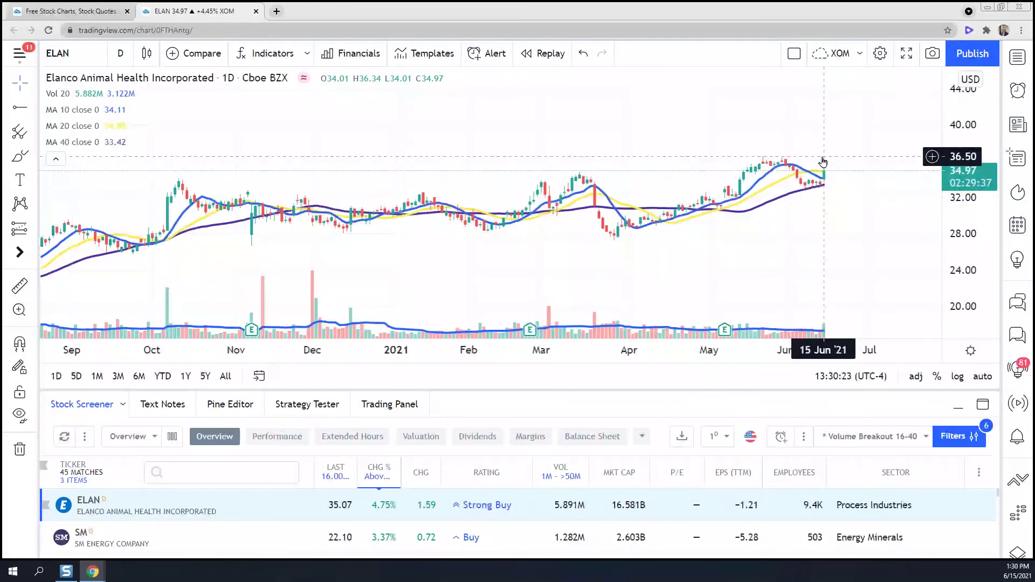
# Review the daily charts of SM, CCJ and GT from the Volume Breakout 16-40 results
pyautogui.press('Down')
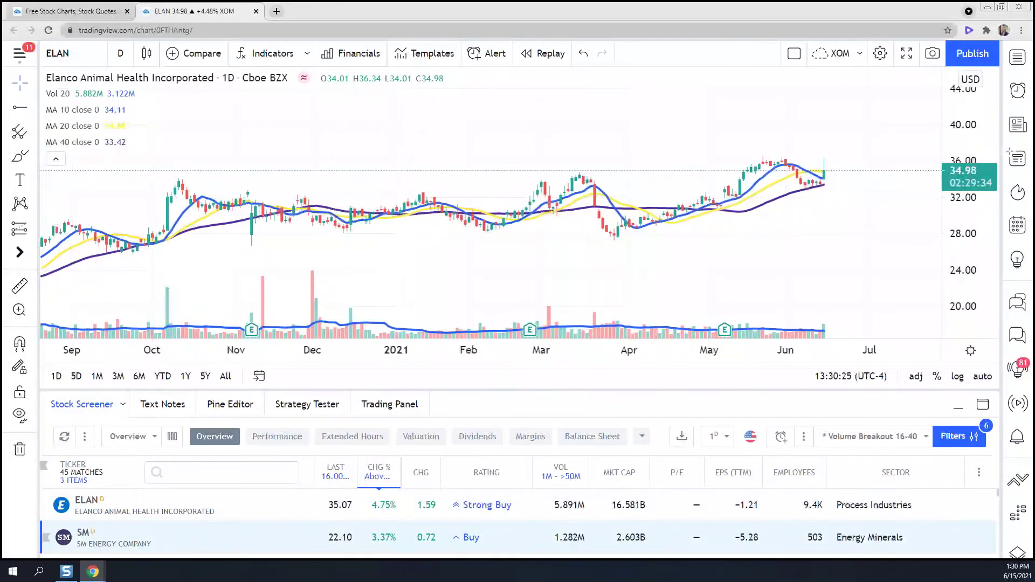
pyautogui.scroll(-1, 221, 536)
pyautogui.scroll(-3, 221, 536)
pyautogui.scroll(2, 223, 529)
pyautogui.click(223, 524)
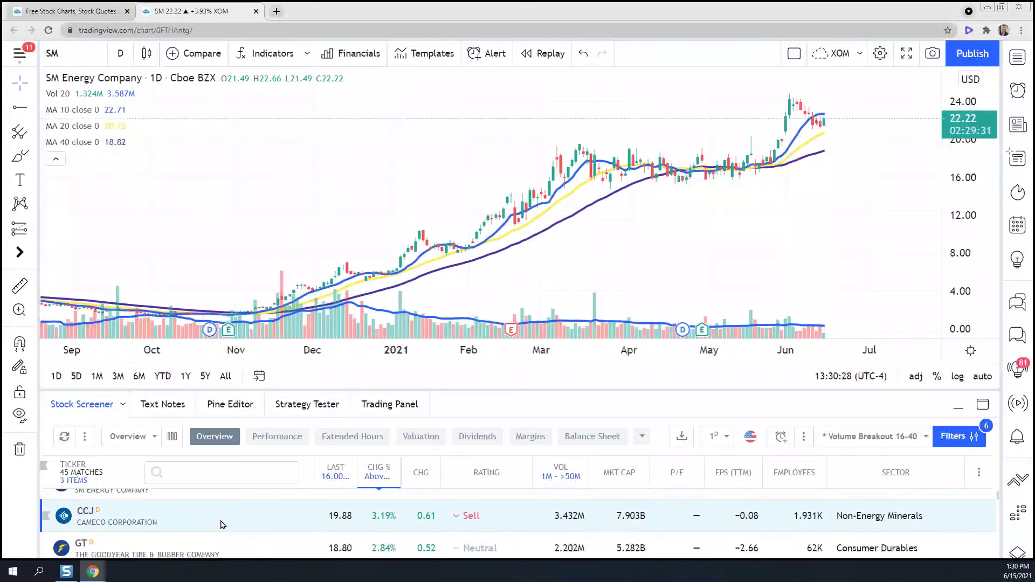
pyautogui.click(245, 551)
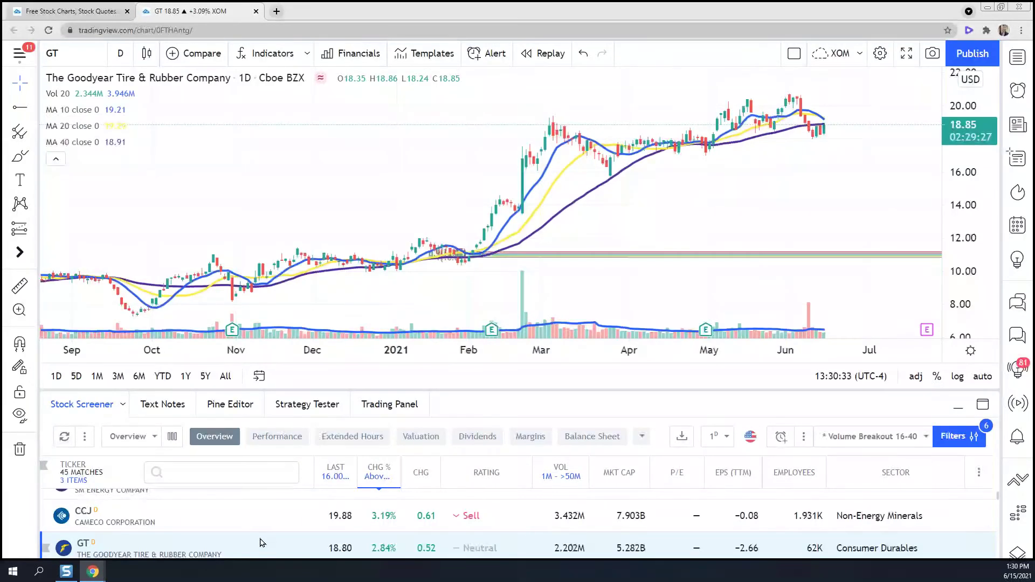
# Continue through the screener results by reviewing the daily charts of OXY, SLM, CLF and NOV
pyautogui.scroll(-1, 260, 543)
pyautogui.click(257, 532)
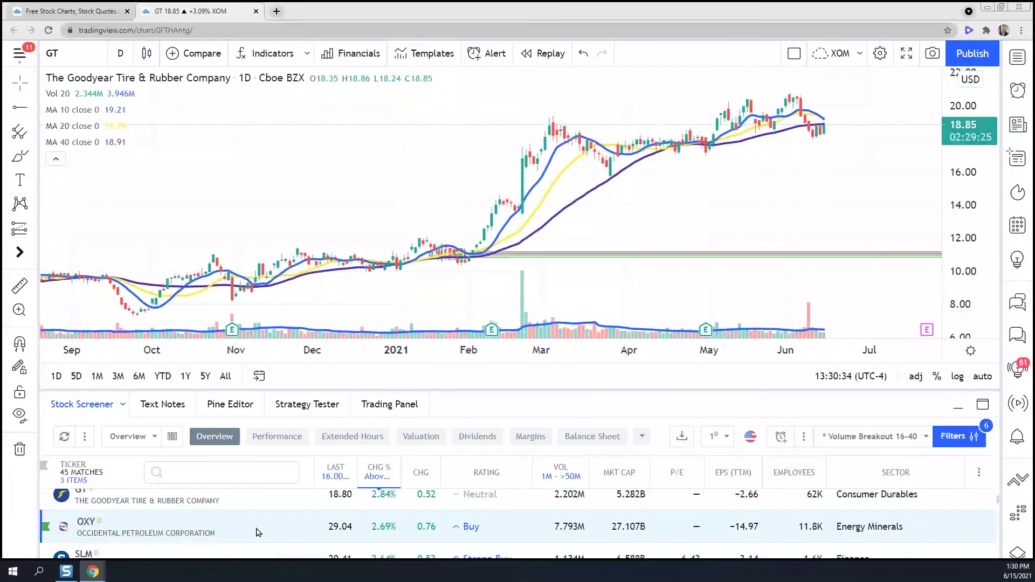
pyautogui.scroll(-1, 257, 533)
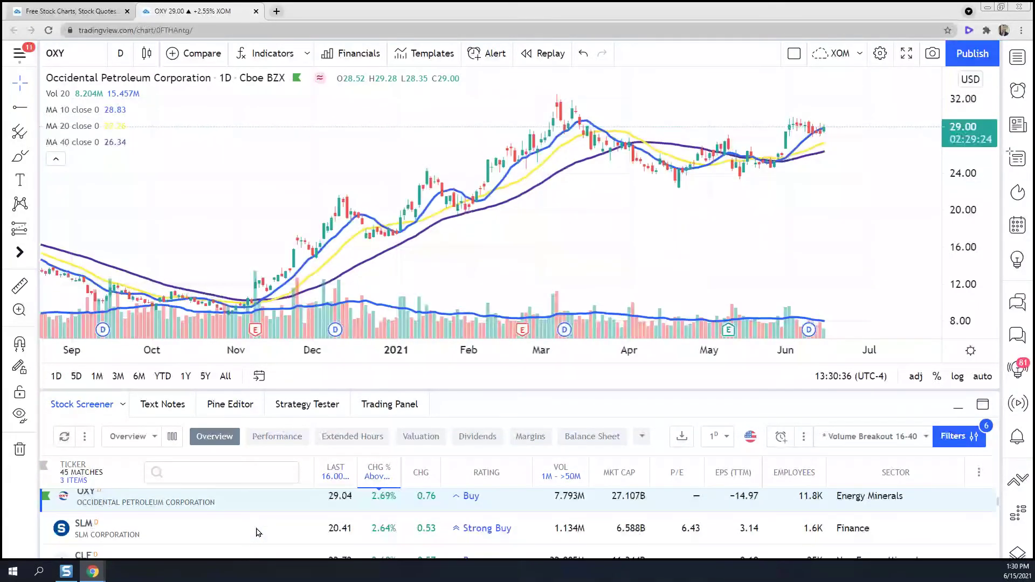
pyautogui.scroll(-1, 256, 533)
pyautogui.click(264, 515)
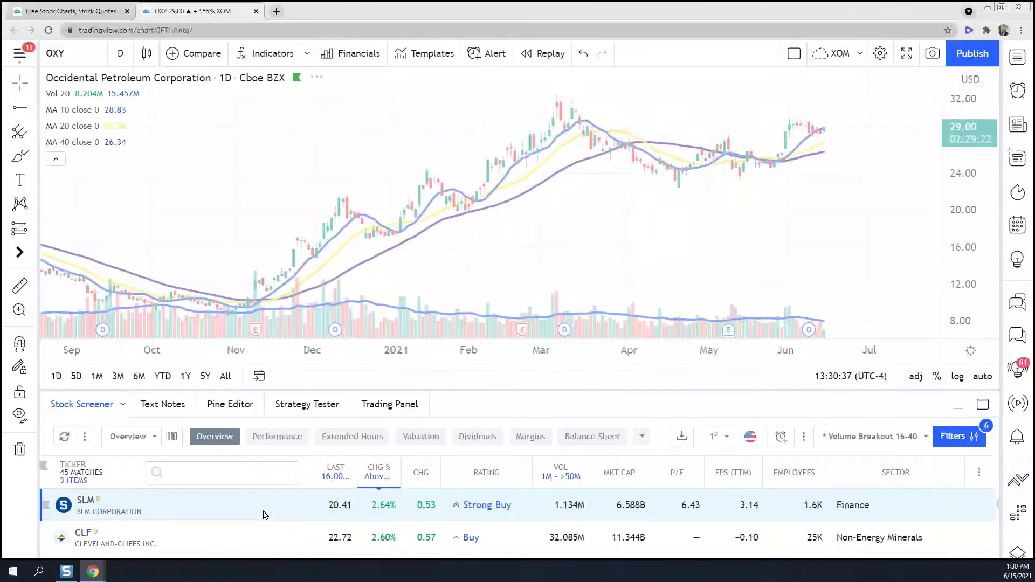
pyautogui.click(256, 538)
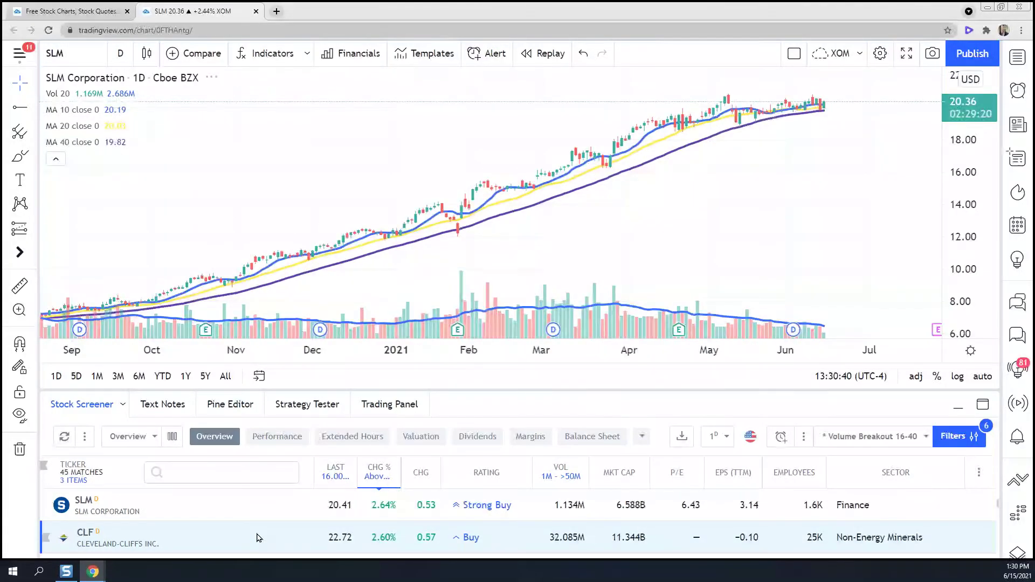
pyautogui.press('Down')
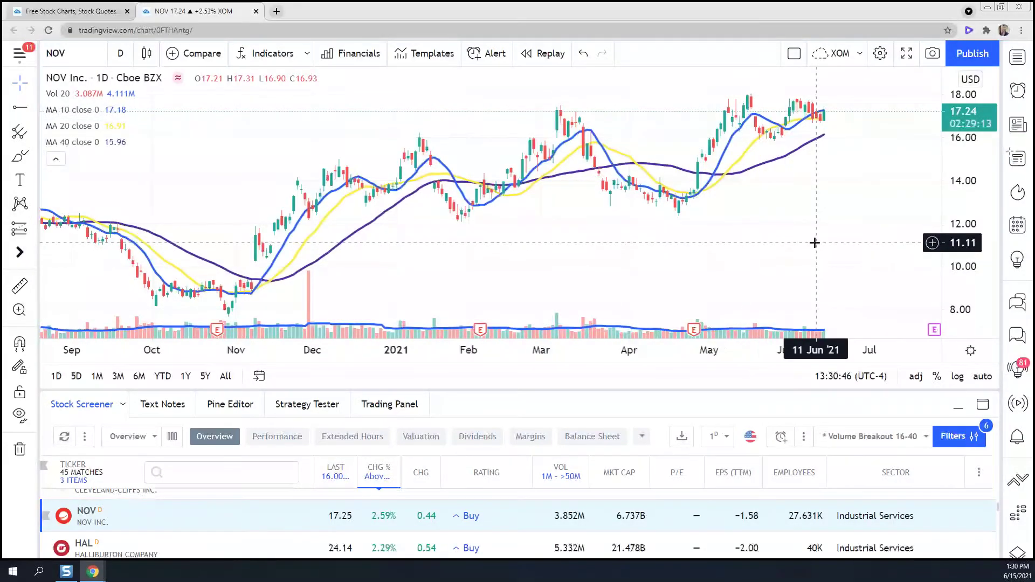
# Hide the screener and draw a horizontal ray at about 17.53 from the 15 June candle on the NOV chart
pyautogui.scroll(5, 209, 123)
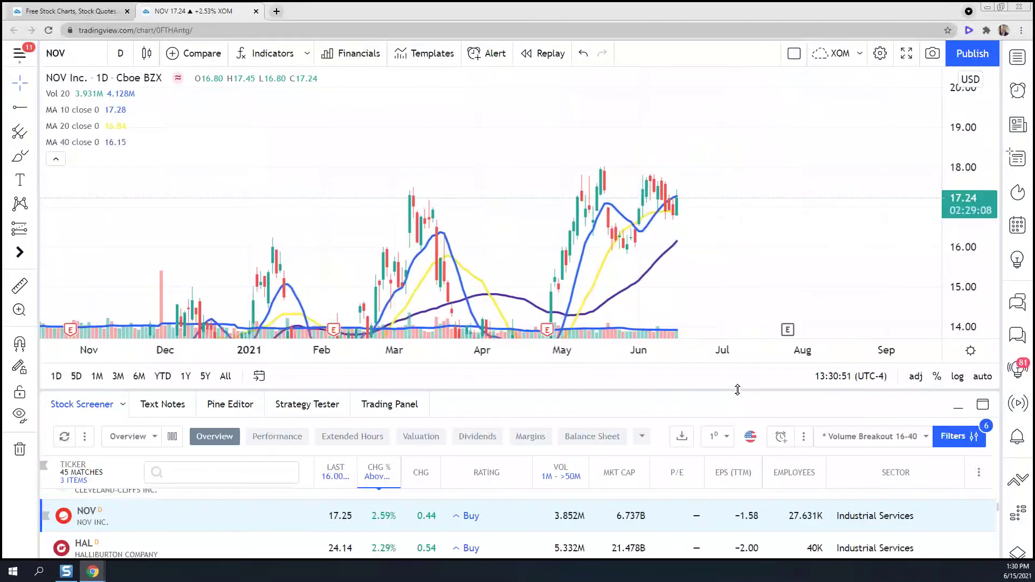
pyautogui.doubleClick(738, 394)
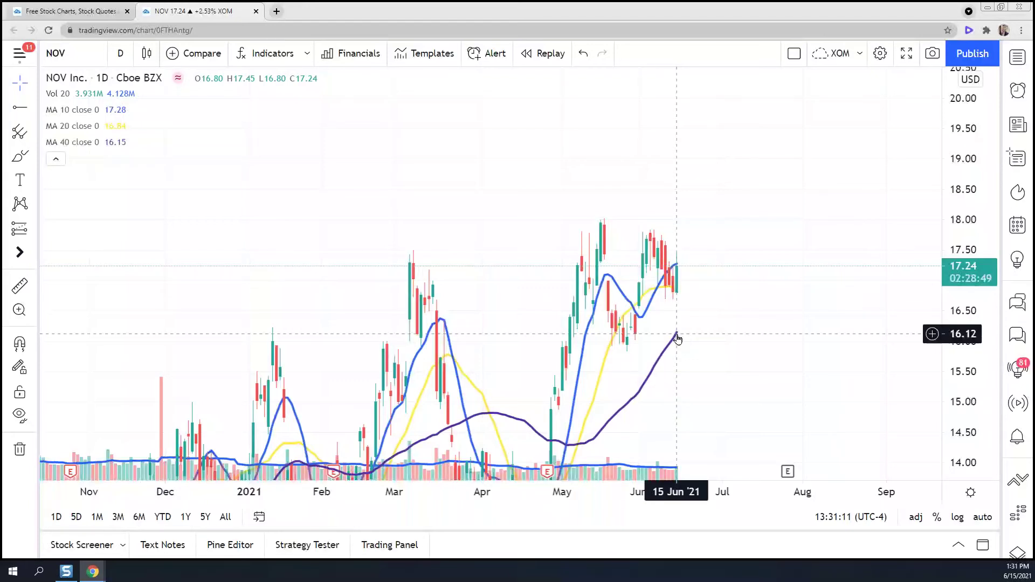
pyautogui.scroll(5, 678, 338)
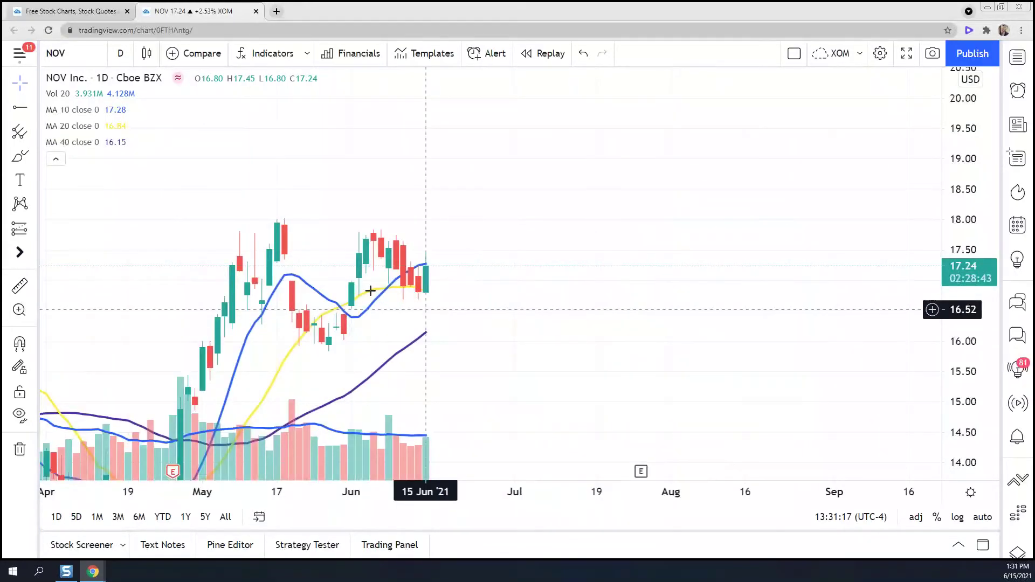
pyautogui.click(33, 109)
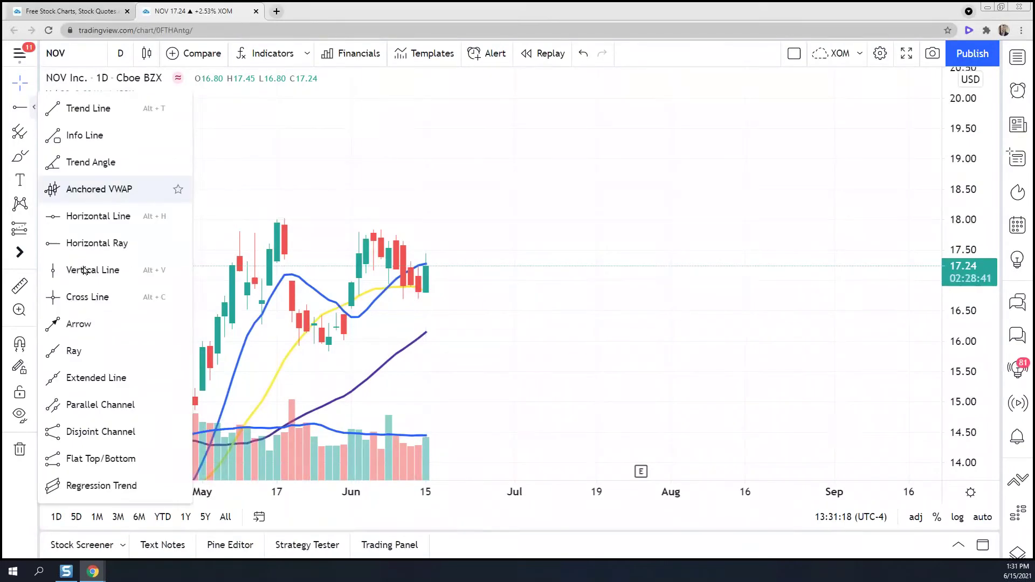
pyautogui.click(81, 240)
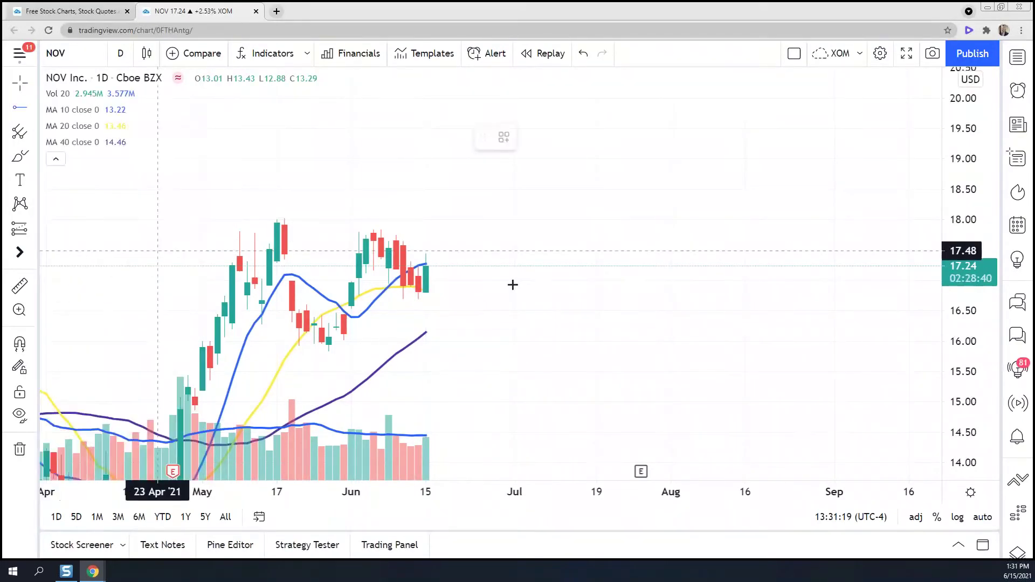
pyautogui.click(426, 248)
pyautogui.click(530, 137)
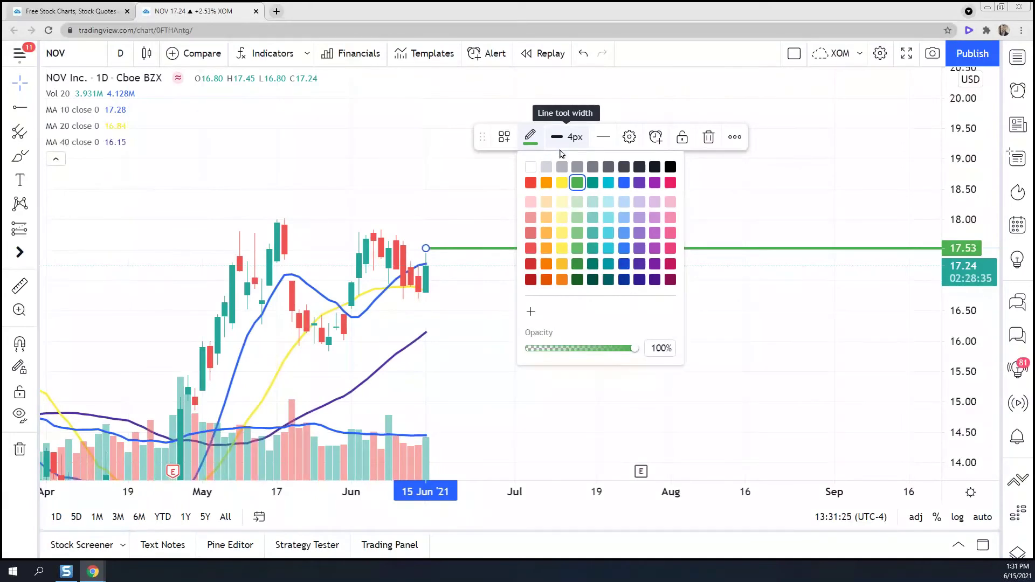
pyautogui.click(720, 323)
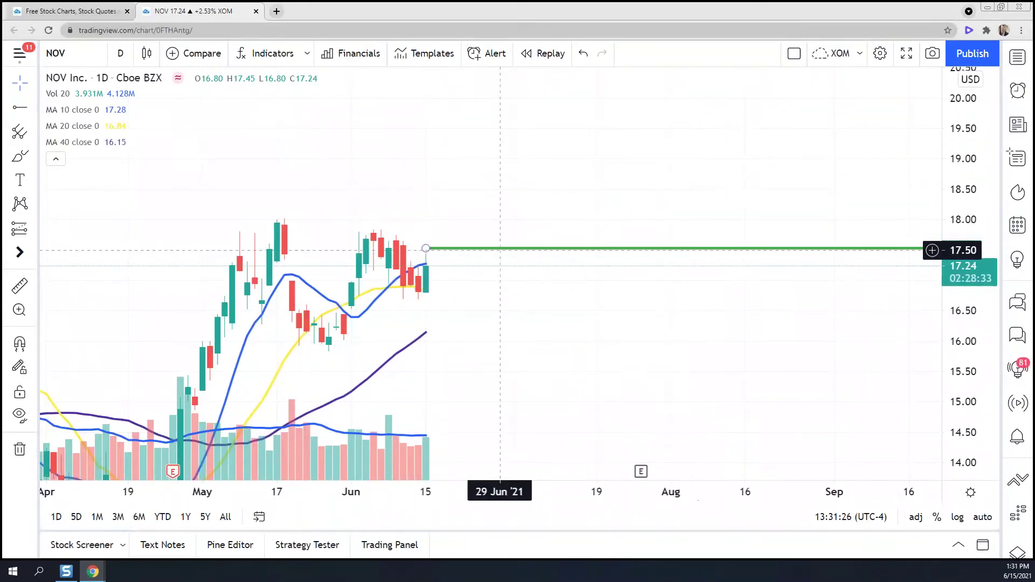
# Set the price coordinate of the green horizontal ray to 17.45
pyautogui.doubleClick(488, 249)
pyautogui.click(512, 286)
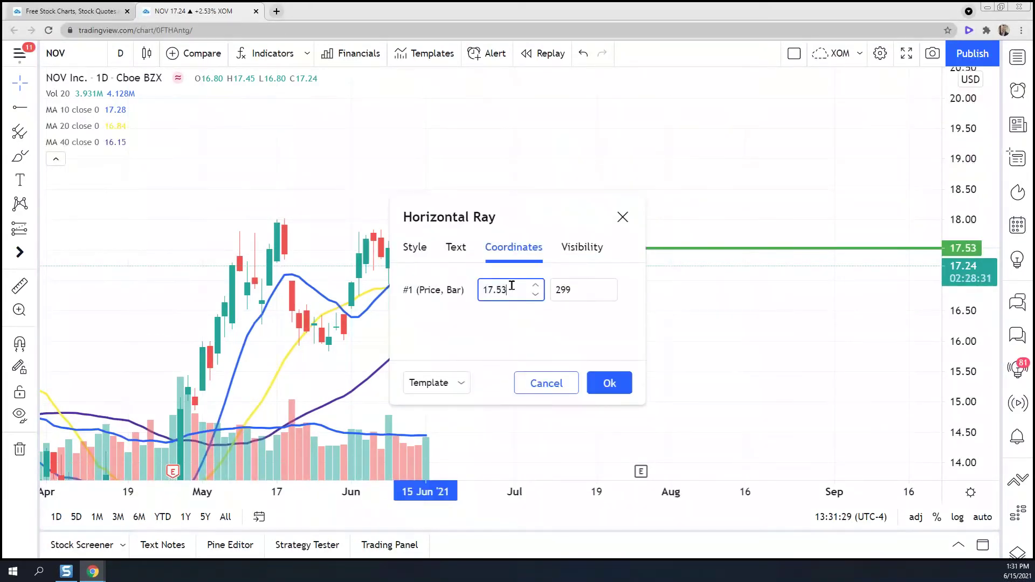
pyautogui.write('45')
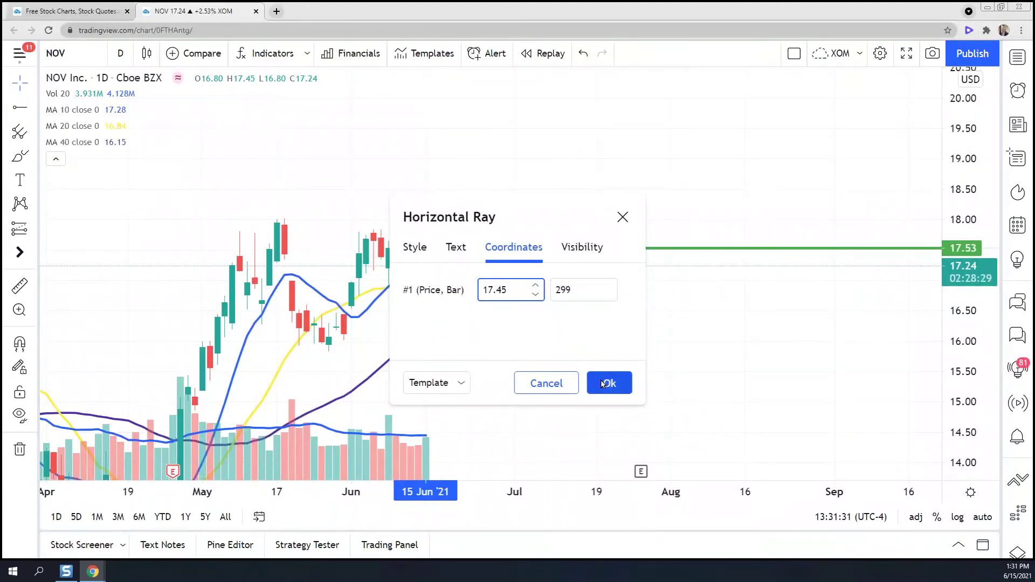
pyautogui.click(610, 383)
pyautogui.click(437, 285)
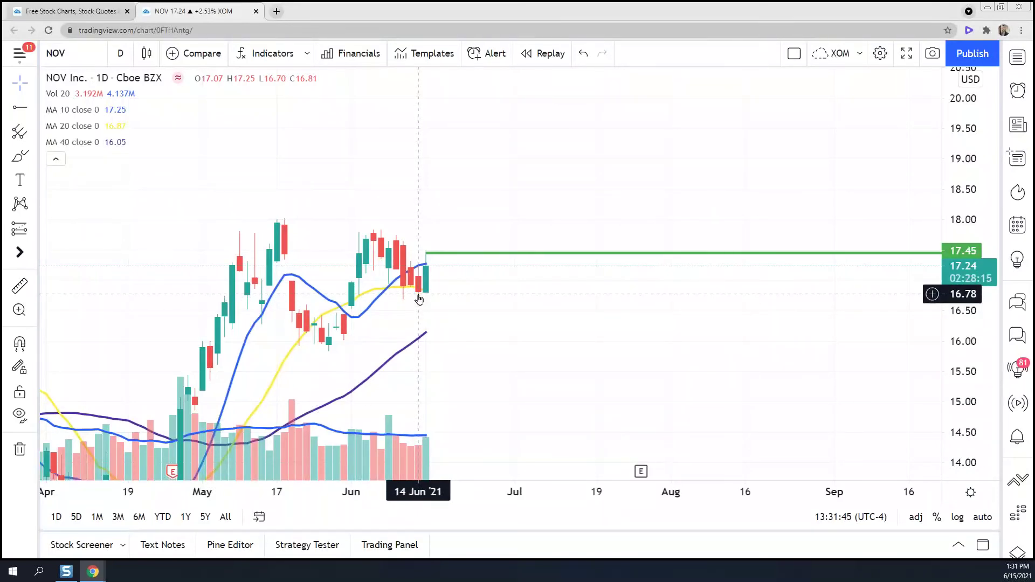
# Calculate 17.45 × 0.95 in Calculator, and close it to return to the NOV chart
pyautogui.press('XF86Calculator')
pyautogui.write('17.')
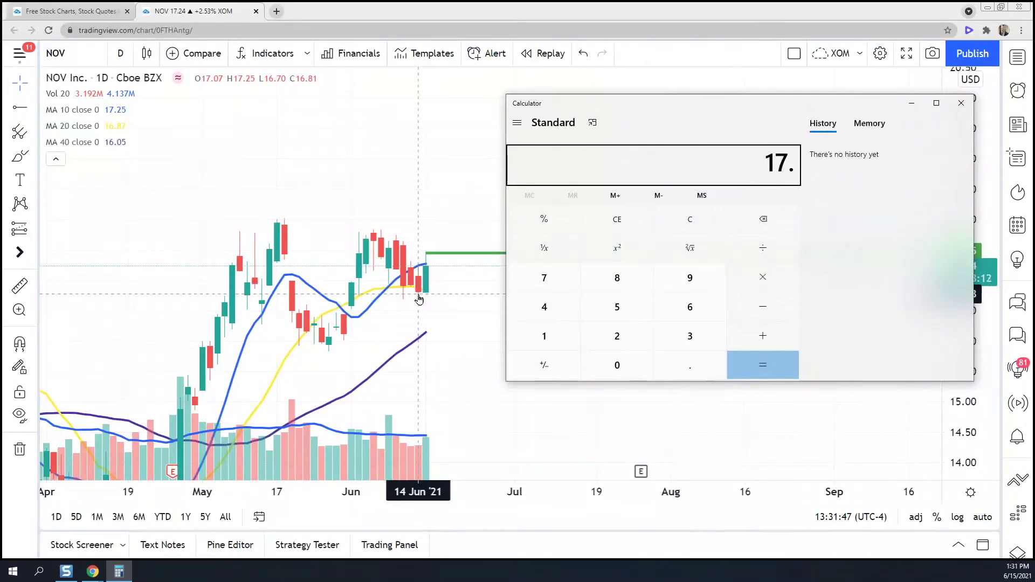
pyautogui.write('45*0.95')
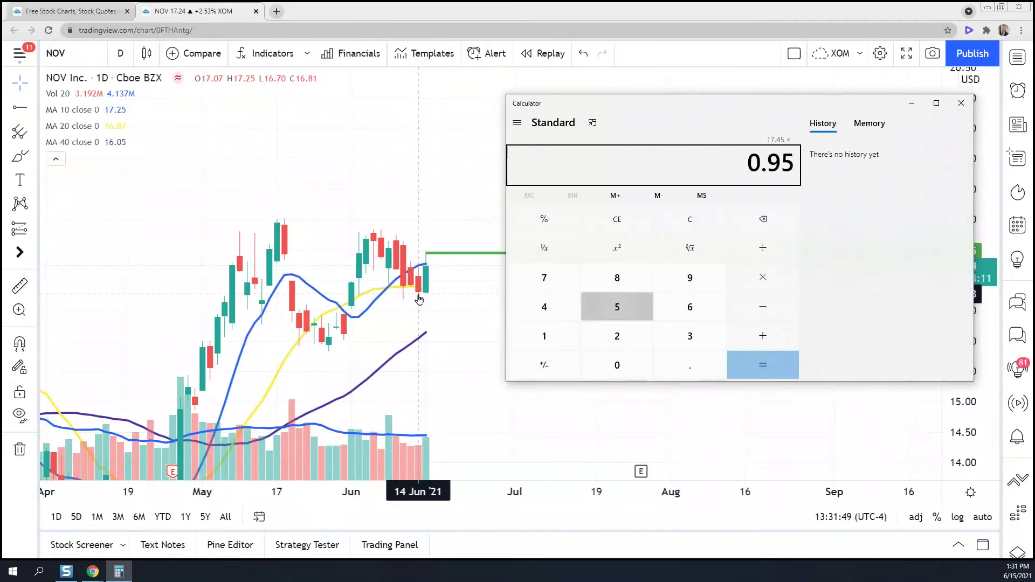
pyautogui.press('Return')
pyautogui.click(961, 103)
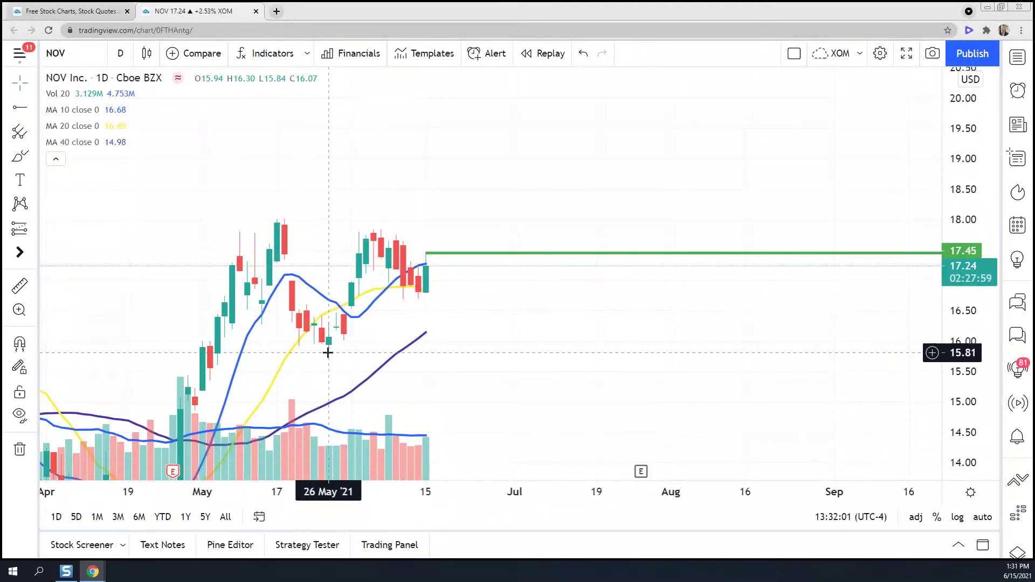
# Draw a second horizontal ray from the 26 May candle's low and set its price to 15.83
pyautogui.click(20, 107)
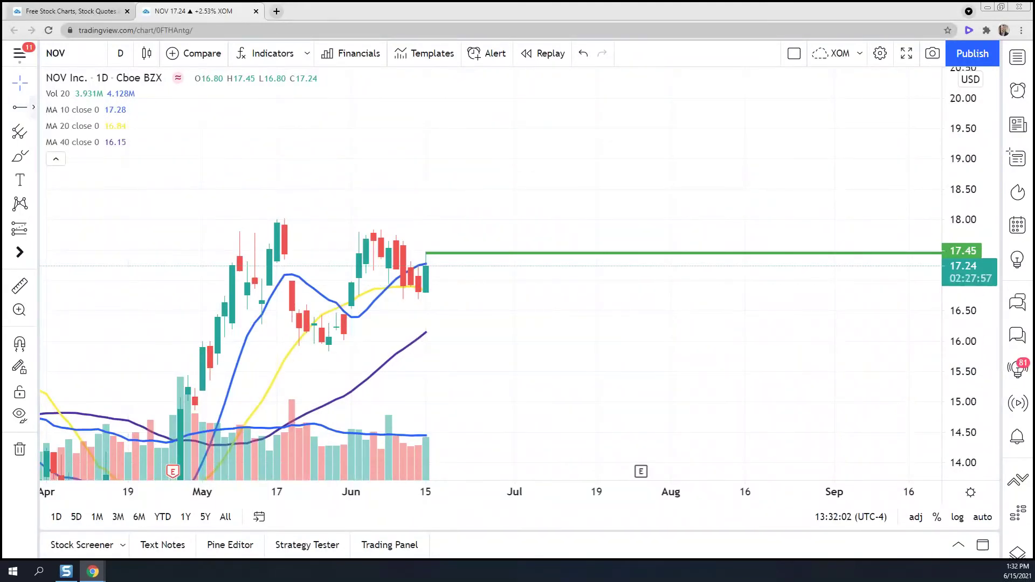
pyautogui.click(330, 352)
pyautogui.doubleClick(330, 352)
pyautogui.click(506, 290)
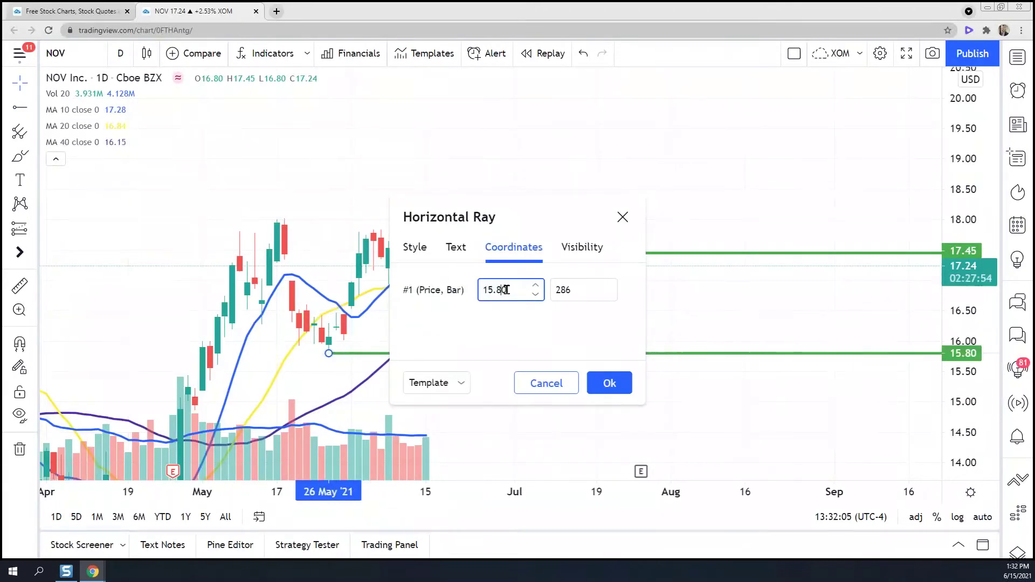
pyautogui.click(610, 382)
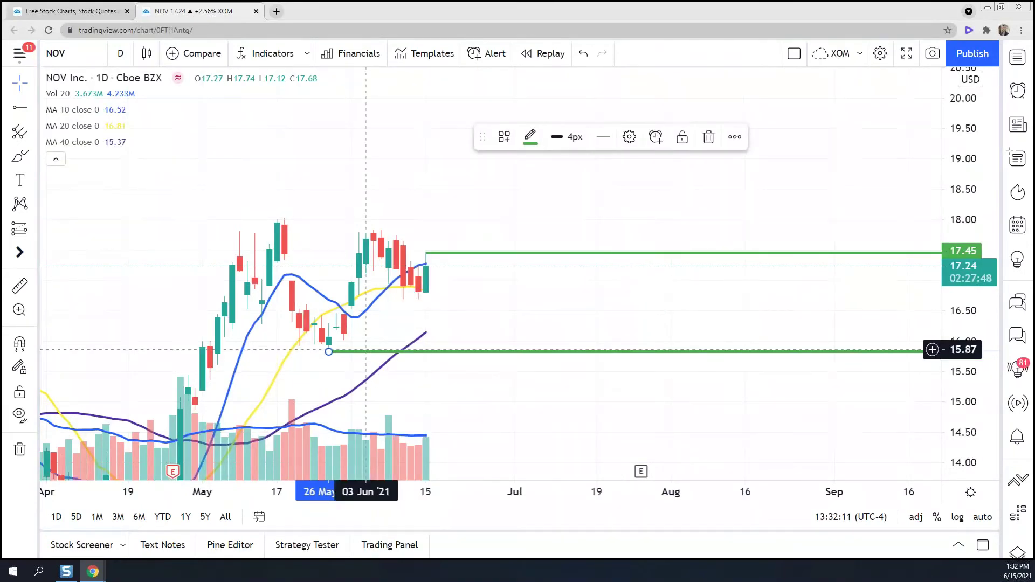
# Change the line colour of the 15.83 horizontal ray to red
pyautogui.doubleClick(366, 350)
pyautogui.click(455, 247)
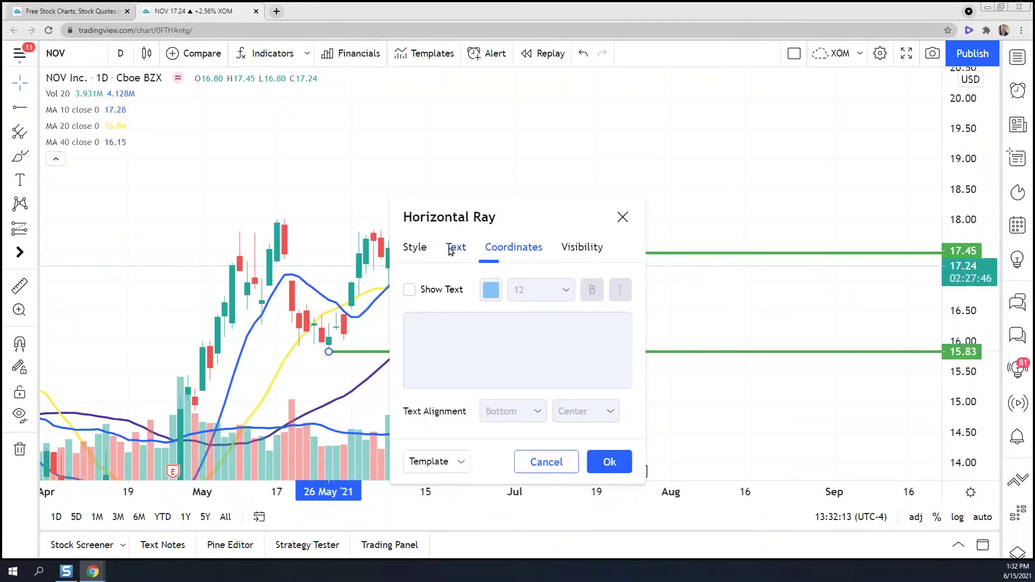
pyautogui.click(415, 248)
pyautogui.click(445, 289)
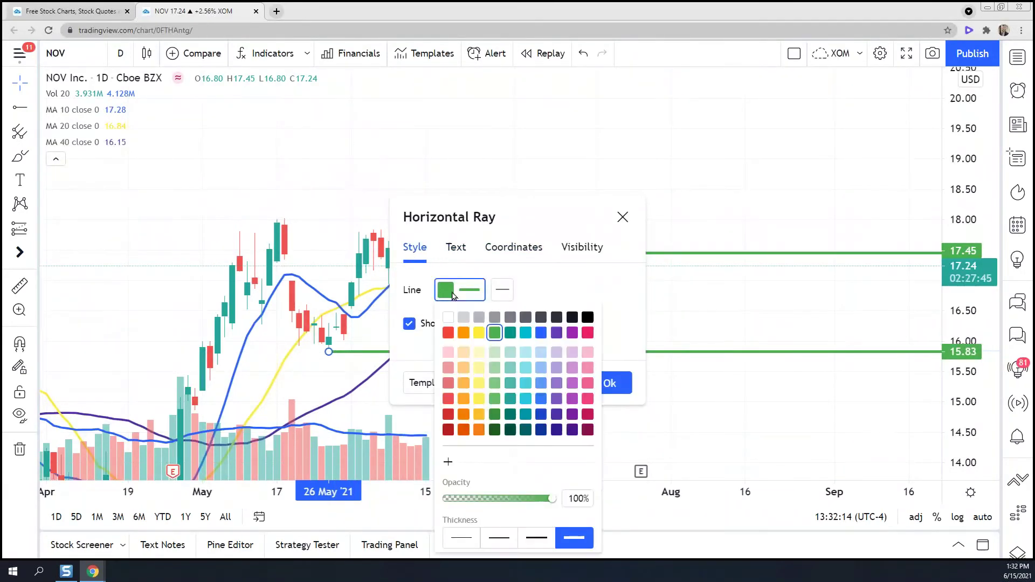
pyautogui.click(448, 333)
pyautogui.click(625, 389)
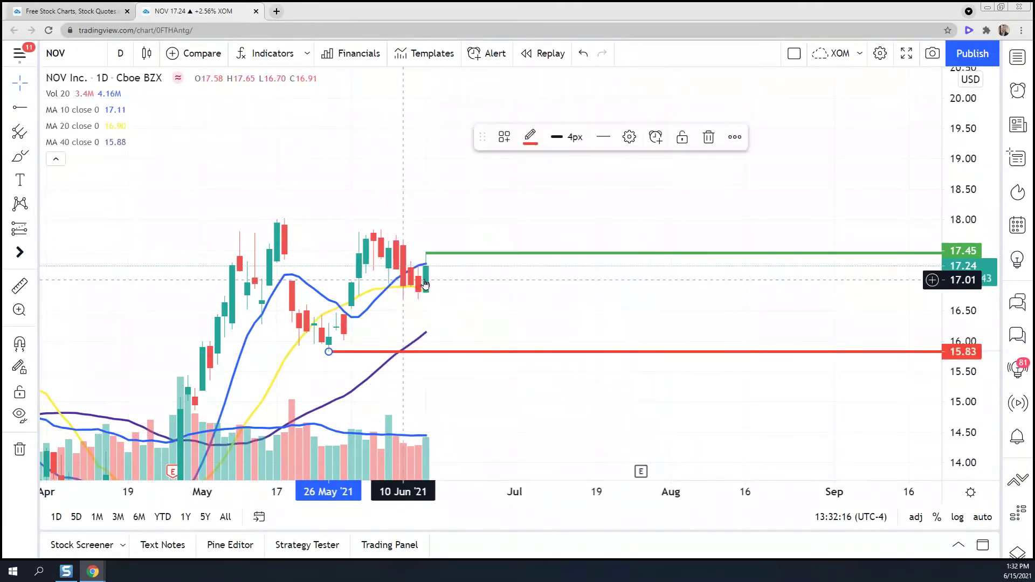
# Examine NOV's daily price history back to early 2020 for a possible upside target, and return to the current candles
pyautogui.scroll(-6, 727, 244)
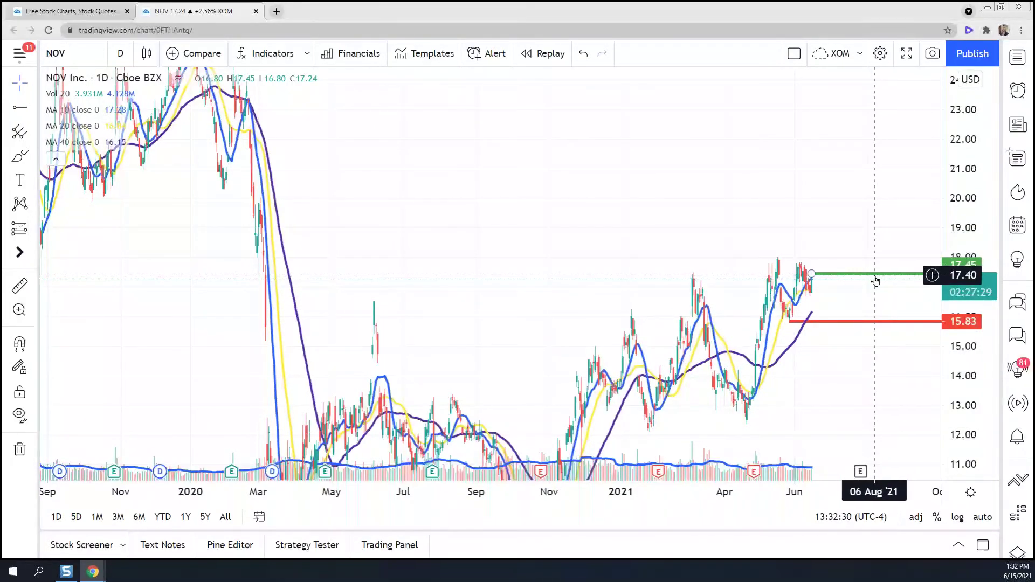
pyautogui.scroll(2, 293, 241)
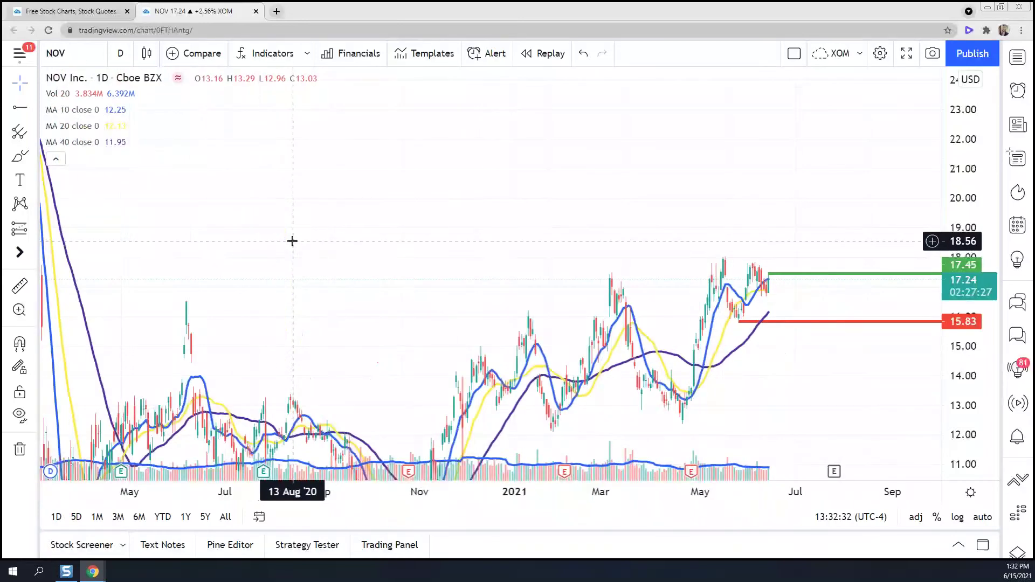
pyautogui.hscroll(-5, 292, 241)
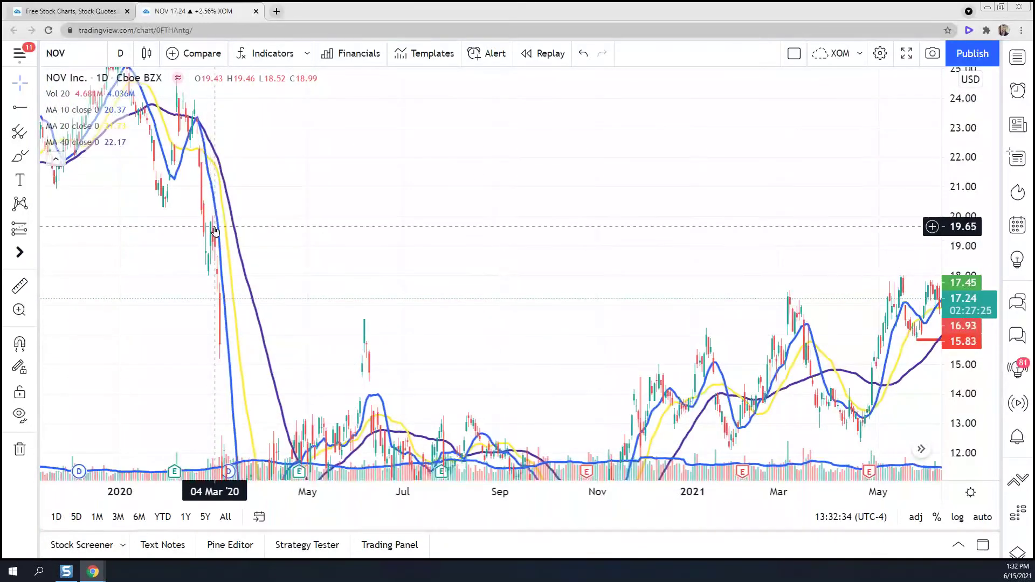
pyautogui.hscroll(5, 328, 257)
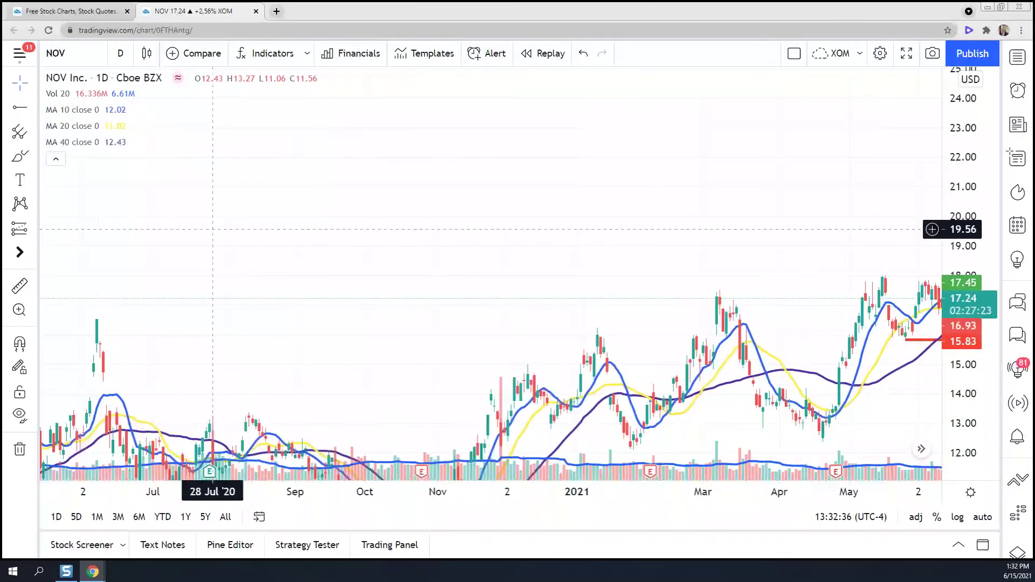
pyautogui.hscroll(-10, 212, 230)
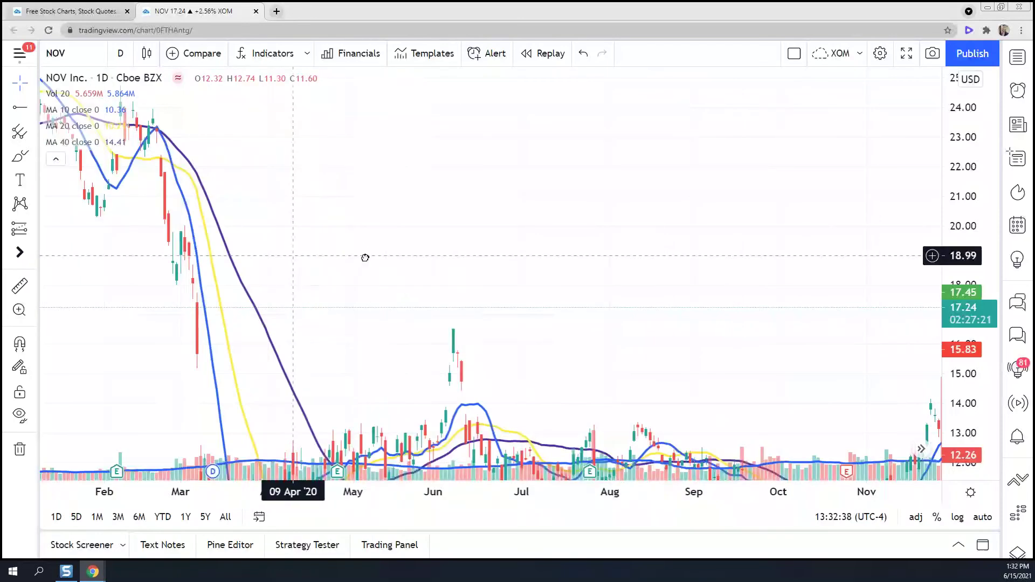
pyautogui.hscroll(-5, 366, 258)
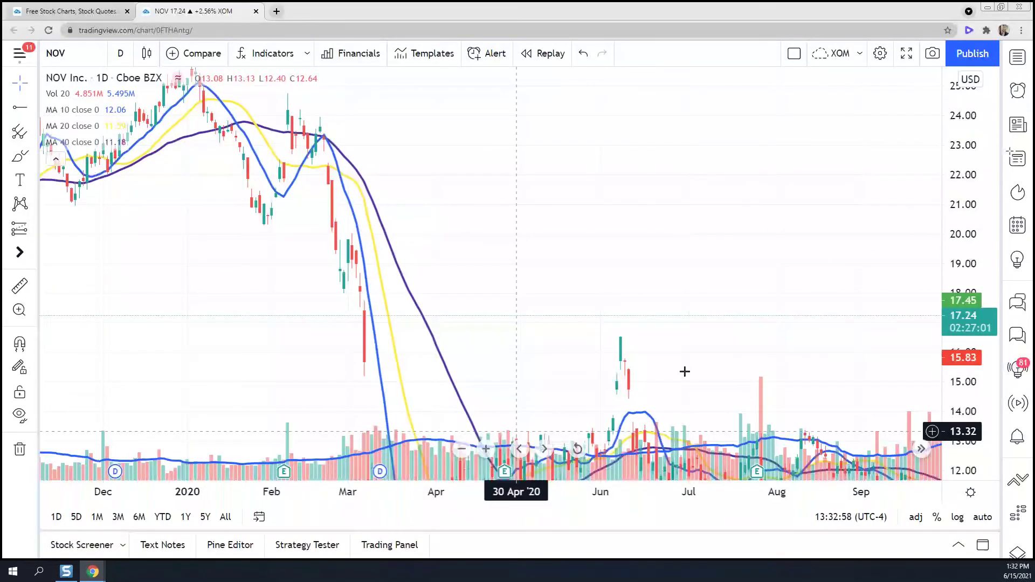
pyautogui.moveTo(736, 363); pyautogui.dragTo(81, 301)
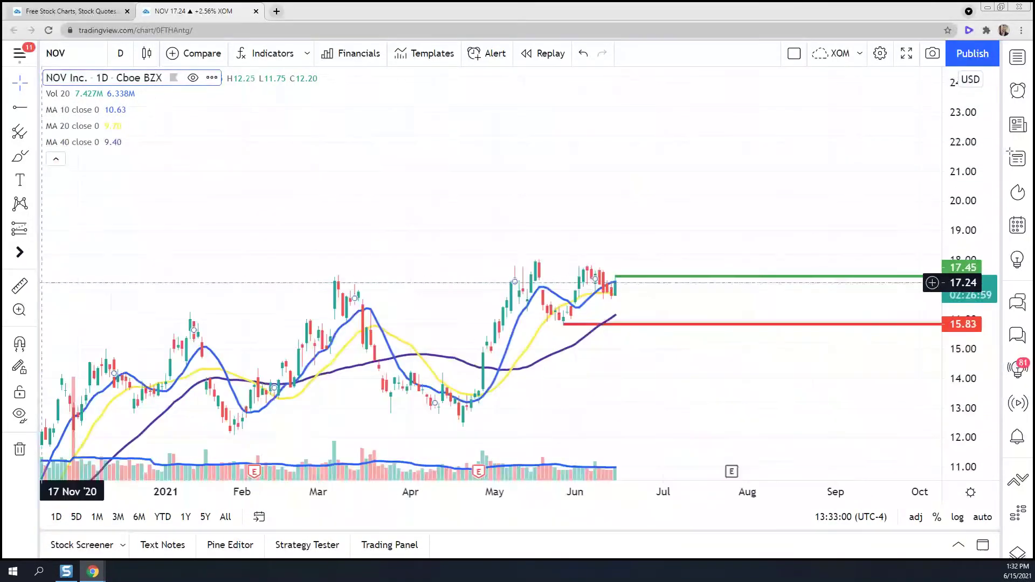
# Copy the green 17.45 horizontal ray and paste a duplicate of it onto the NOV chart
pyautogui.doubleClick(683, 276)
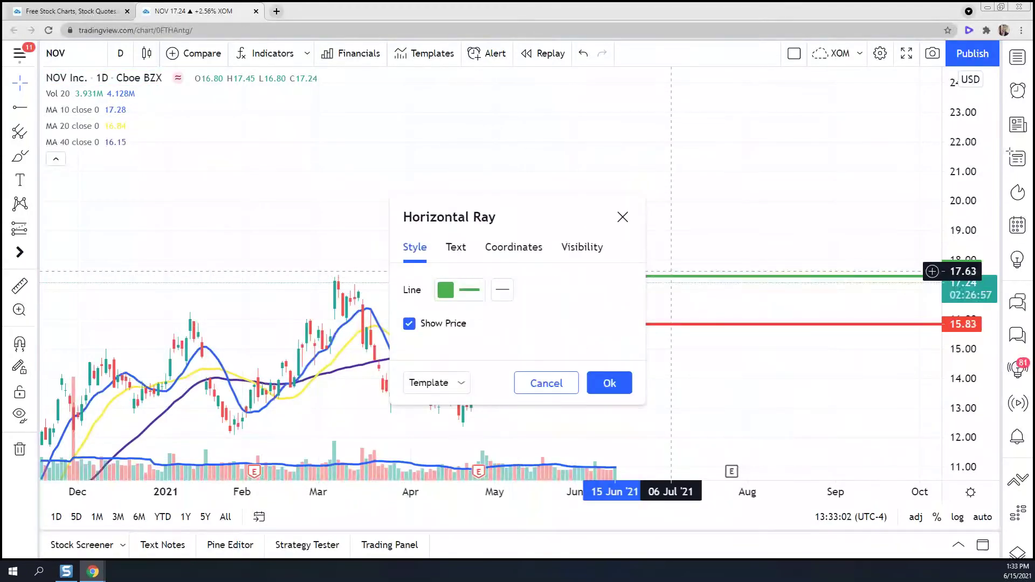
pyautogui.click(571, 380)
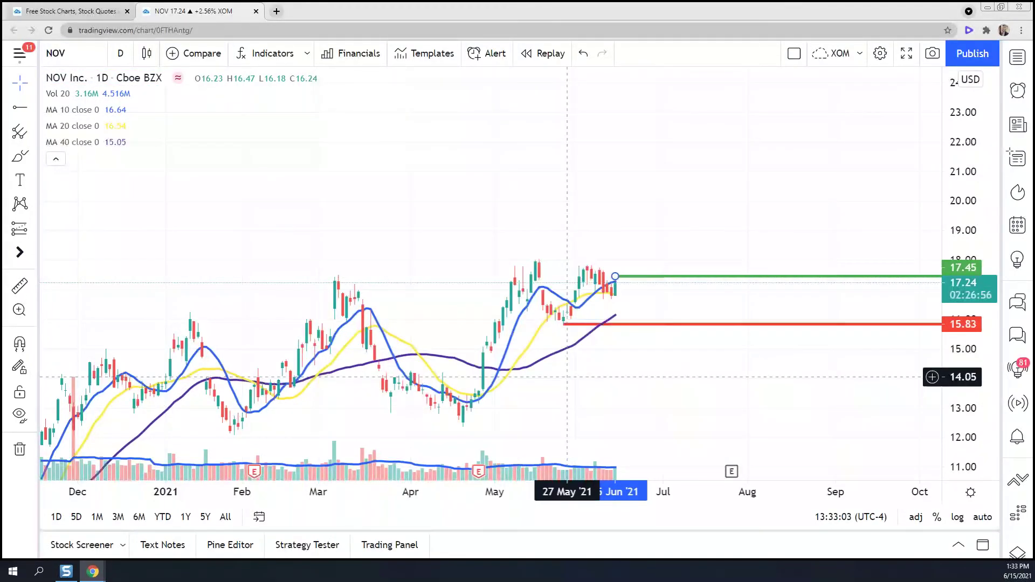
pyautogui.rightClick(655, 277)
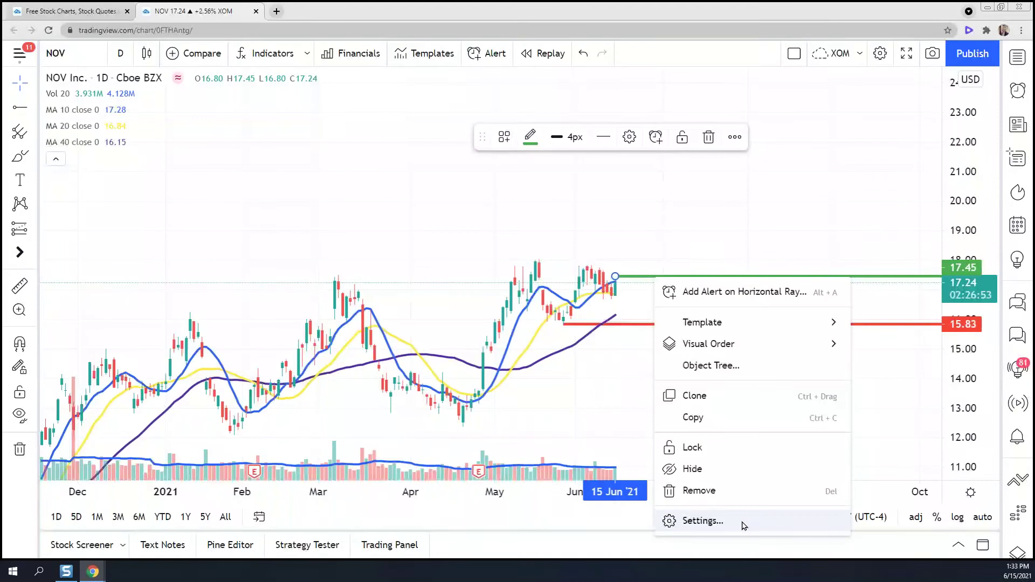
pyautogui.click(654, 261)
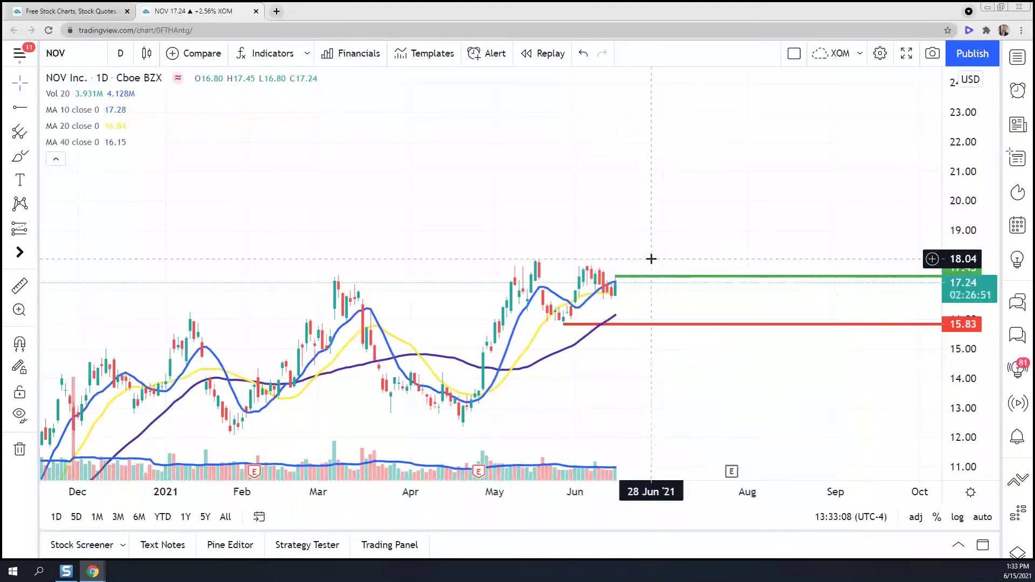
pyautogui.hotkey('ctrl', 'v')
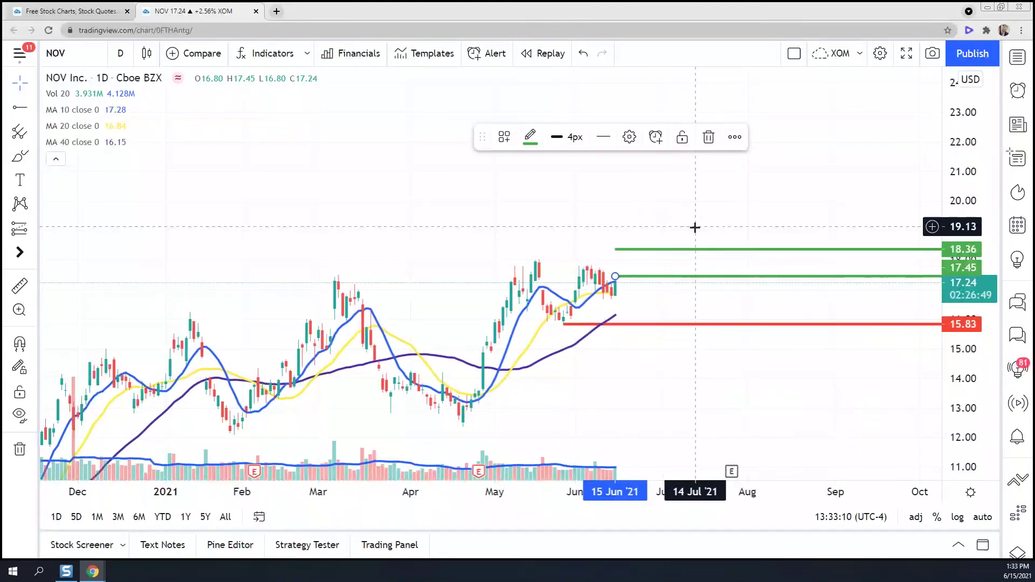
# Set the price coordinate of the duplicated green horizontal ray to 20.01
pyautogui.doubleClick(688, 249)
pyautogui.click(455, 247)
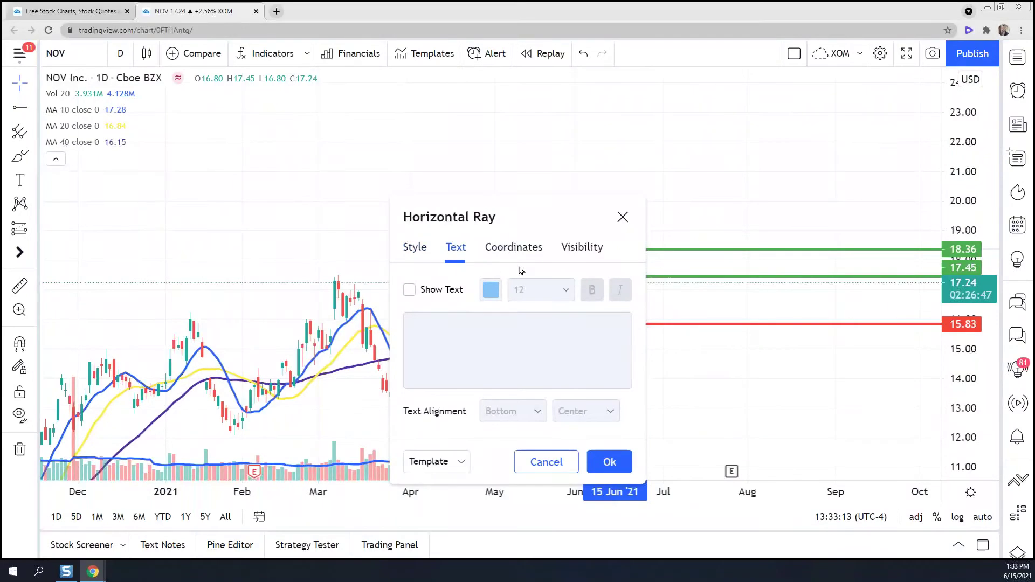
pyautogui.click(570, 251)
pyautogui.click(513, 255)
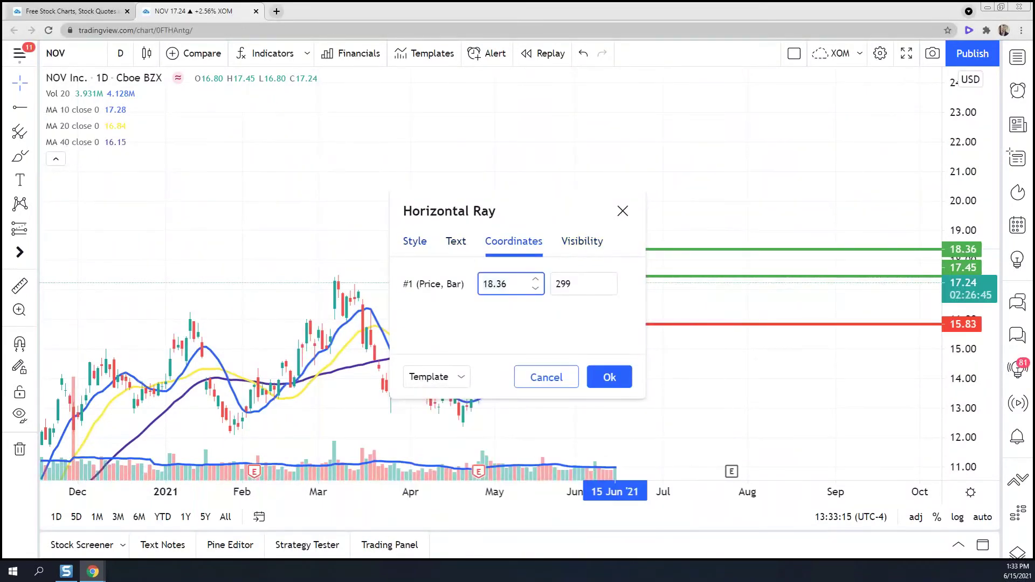
pyautogui.hotkey('ctrl', 'a')
pyautogui.write('20')
pyautogui.click(610, 377)
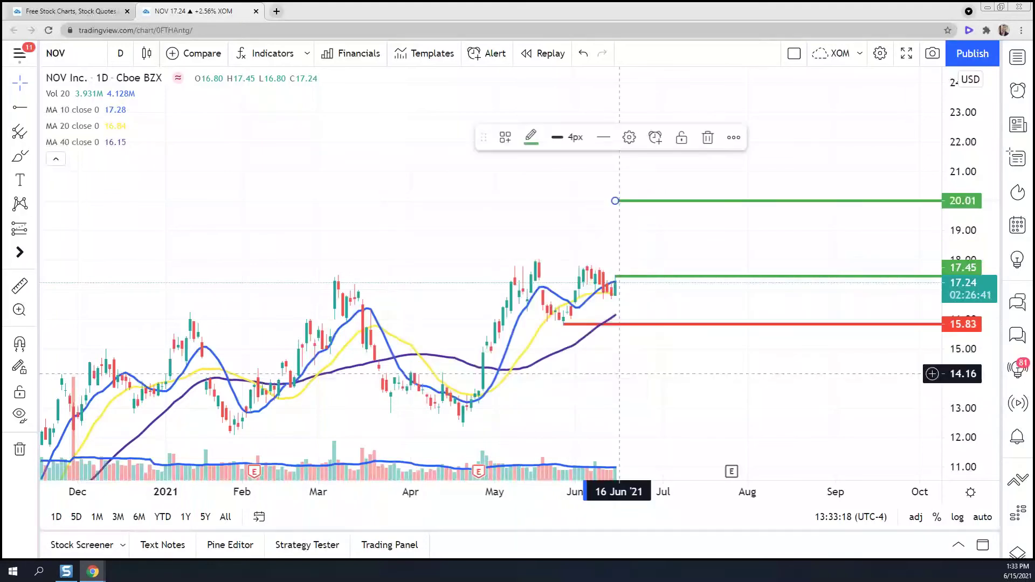
# Change the line colour of the 17.45 horizontal ray to blue
pyautogui.doubleClick(628, 276)
pyautogui.click(414, 246)
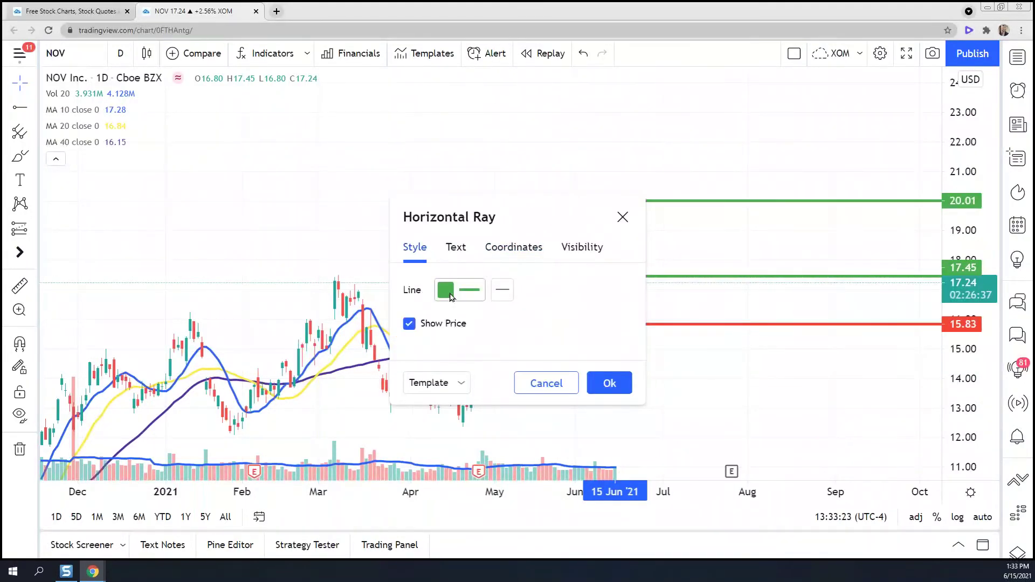
pyautogui.click(447, 290)
pyautogui.click(535, 335)
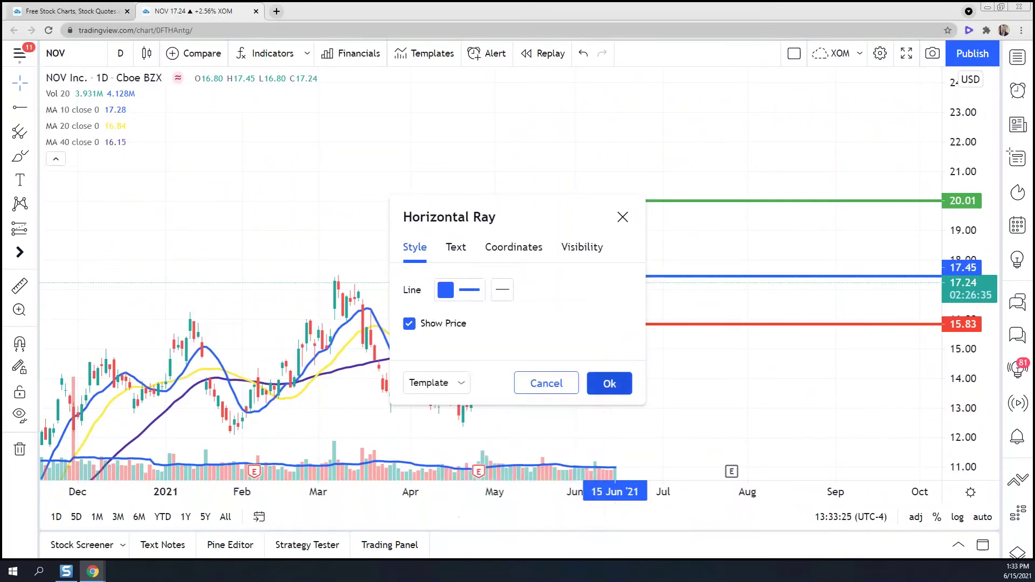
pyautogui.click(609, 384)
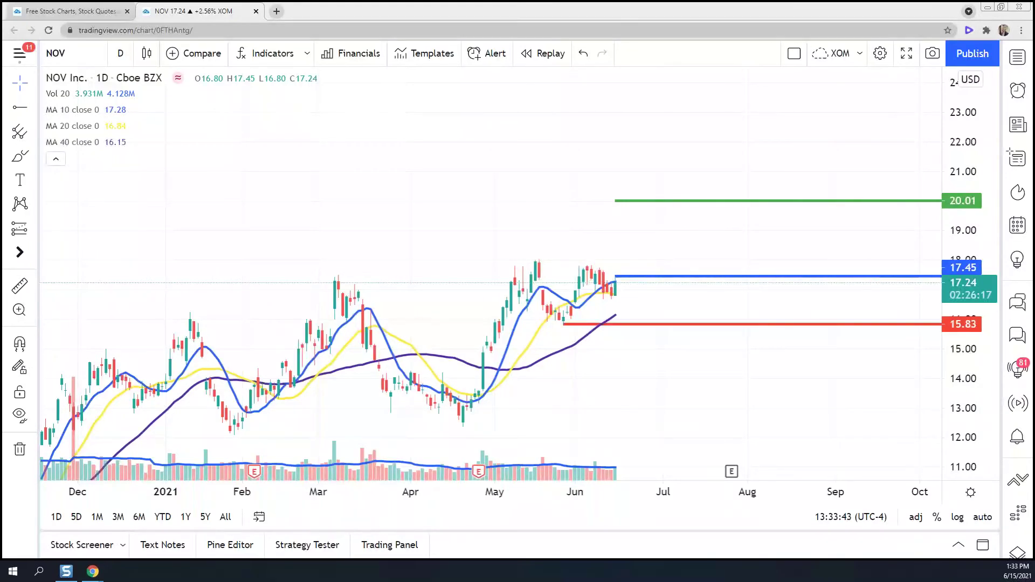
# Switch to thinkorswim and collapse the 16 JUL 21 expiration in the NOV option chain
pyautogui.hotkey('alt', 'Tab')
pyautogui.moveTo(1032, 98); pyautogui.dragTo(488, 1)
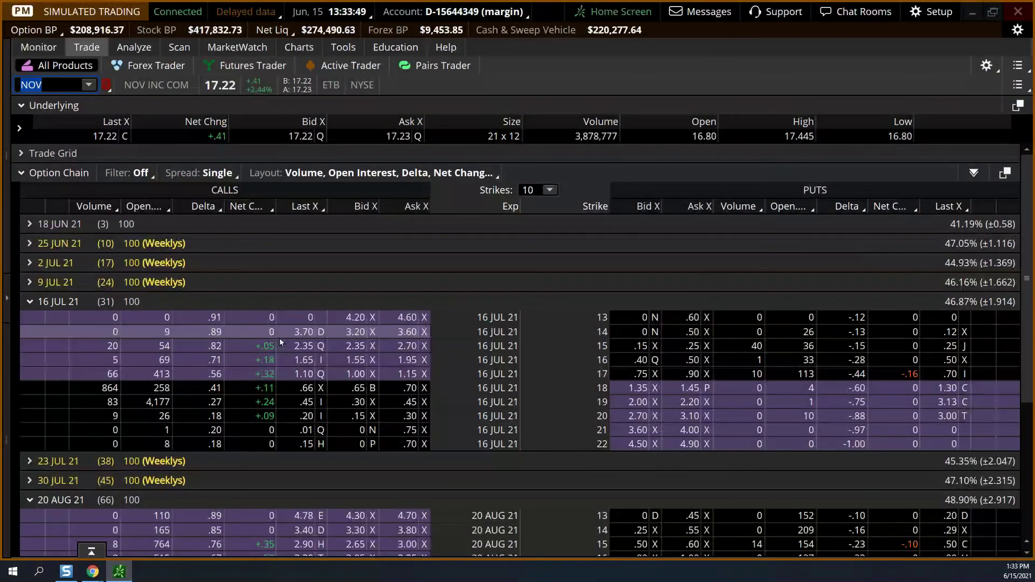
pyautogui.scroll(-3, 279, 337)
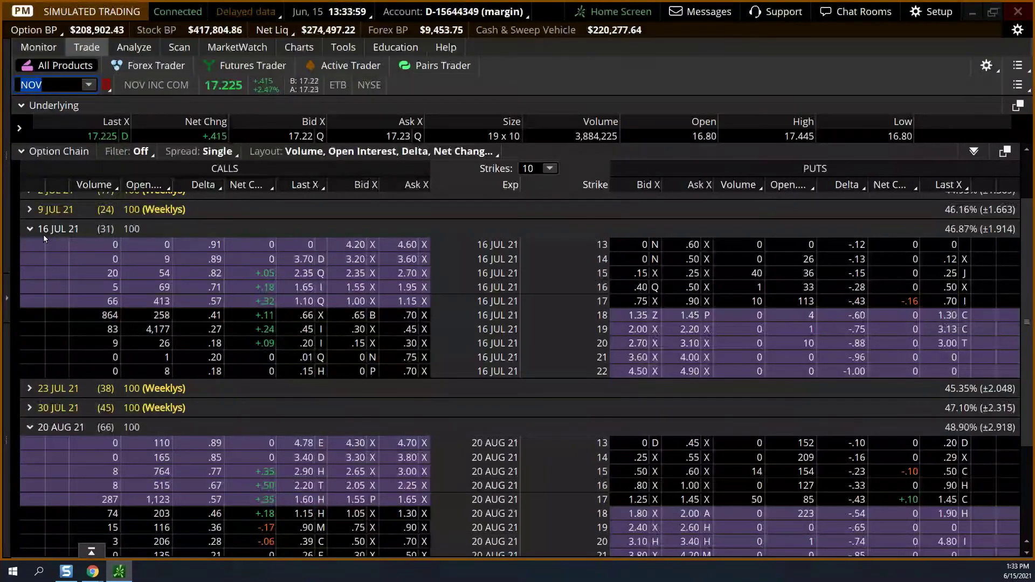
pyautogui.click(52, 232)
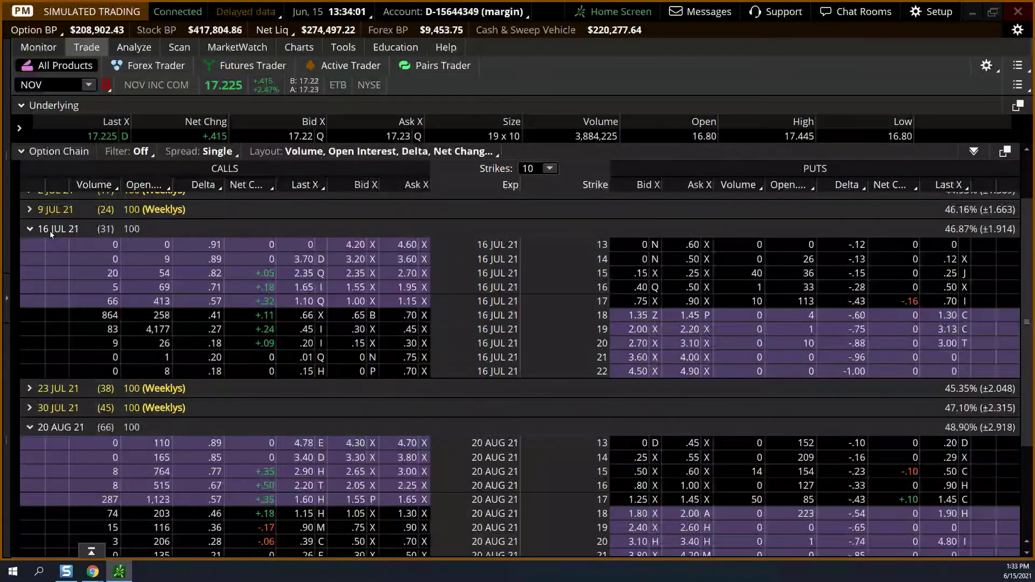
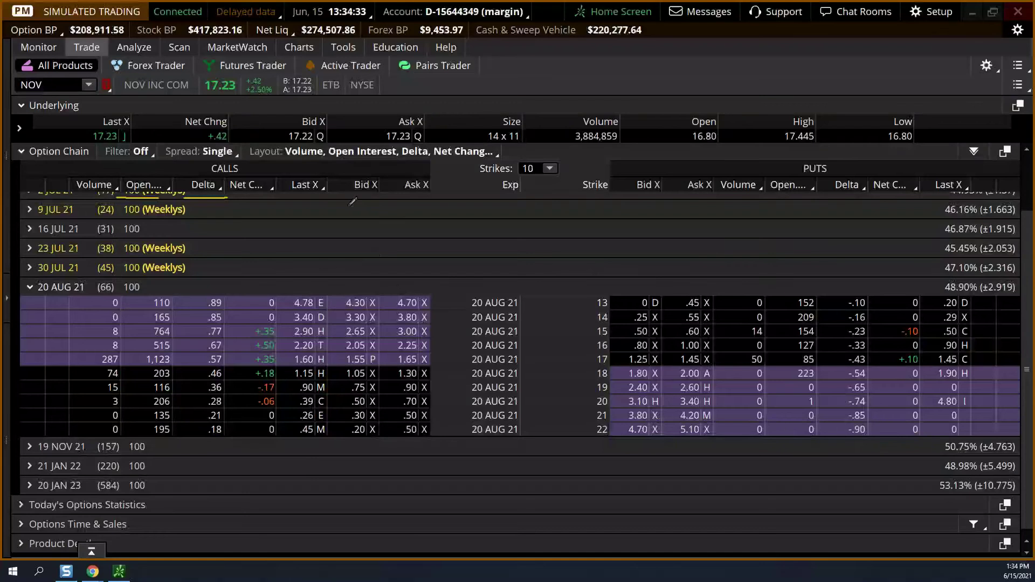
# Annotate the option chain with an arc under the call Bid and Ask headings and a circled note ".65 - .75"
pyautogui.moveTo(342, 198); pyautogui.dragTo(422, 200)
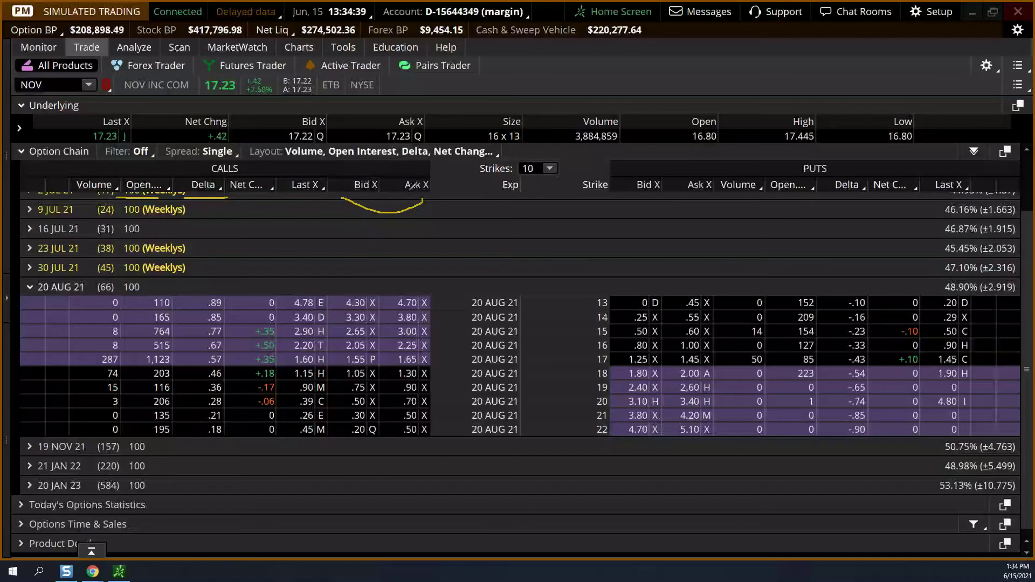
pyautogui.moveTo(468, 226)
pyautogui.mouseDown()
pyautogui.moveTo(469, 247)
pyautogui.moveTo(478, 239)
pyautogui.moveTo(470, 248)
pyautogui.moveTo(491, 240)
pyautogui.moveTo(500, 222)
pyautogui.moveTo(518, 225)
pyautogui.moveTo(557, 203)
pyautogui.moveTo(555, 226)
pyautogui.moveTo(566, 221)
pyautogui.mouseUp()
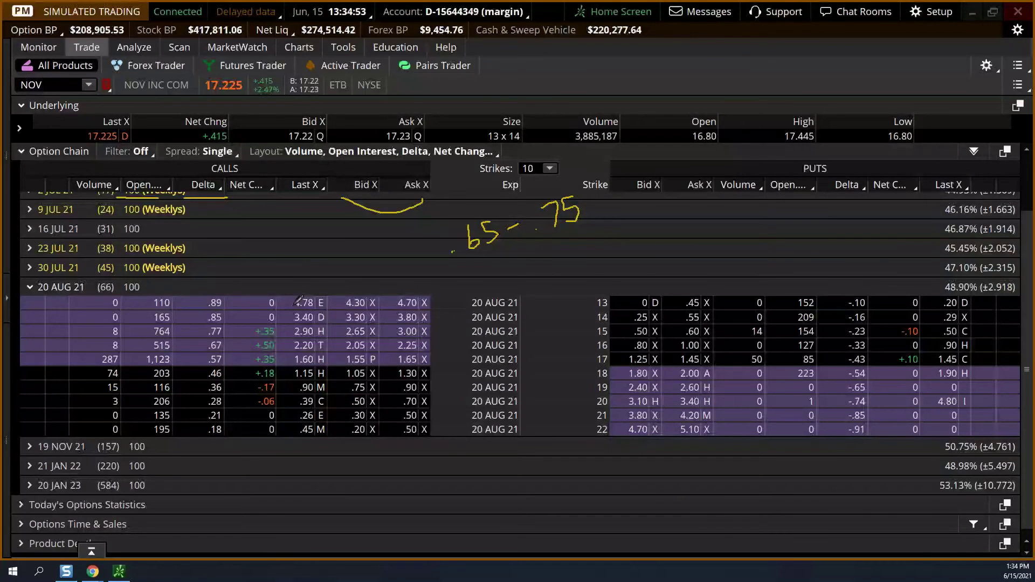
pyautogui.moveTo(445, 273)
pyautogui.mouseDown()
pyautogui.moveTo(628, 208)
pyautogui.moveTo(454, 190)
pyautogui.moveTo(467, 279)
pyautogui.mouseUp()
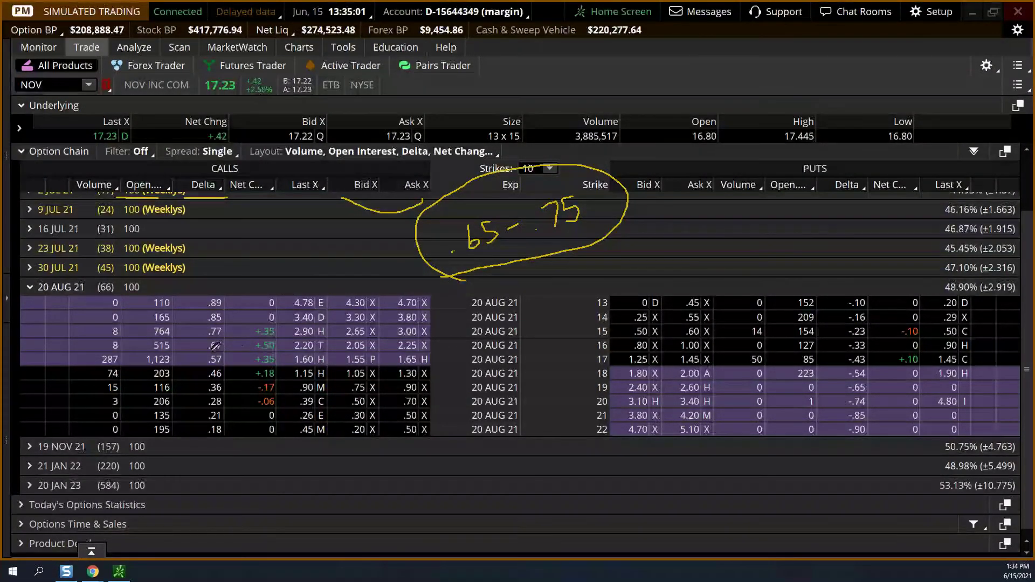
# Underline the call deltas at the 15 and 16 strikes of 20 AUG 21, and write an underlined "100" above the chain
pyautogui.moveTo(200, 353)
pyautogui.mouseDown()
pyautogui.moveTo(223, 353)
pyautogui.moveTo(222, 338)
pyautogui.mouseUp()
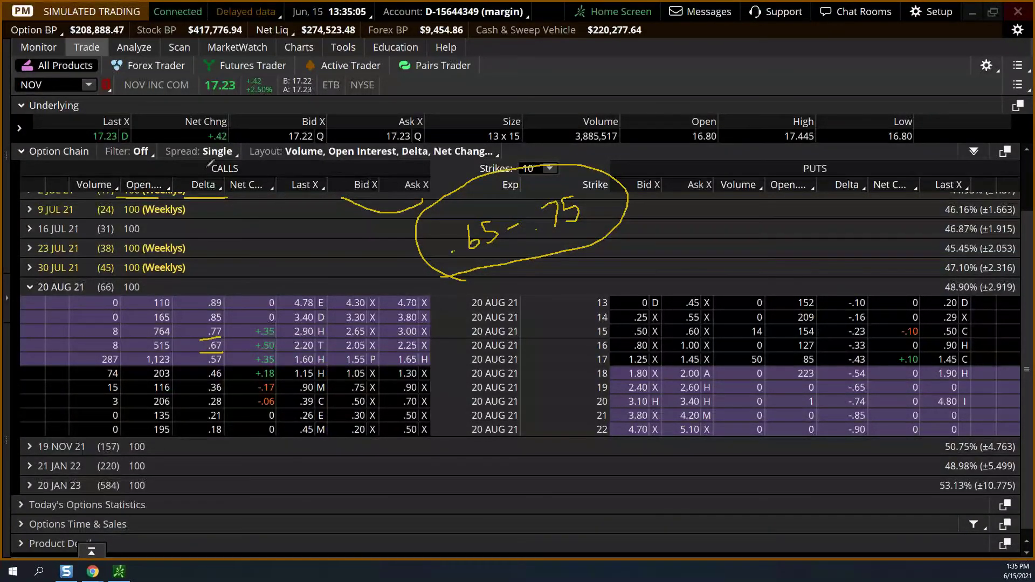
pyautogui.moveTo(245, 236)
pyautogui.mouseDown()
pyautogui.moveTo(247, 260)
pyautogui.moveTo(264, 256)
pyautogui.moveTo(276, 229)
pyautogui.moveTo(310, 245)
pyautogui.moveTo(292, 225)
pyautogui.mouseUp()
pyautogui.moveTo(225, 281); pyautogui.dragTo(336, 257)
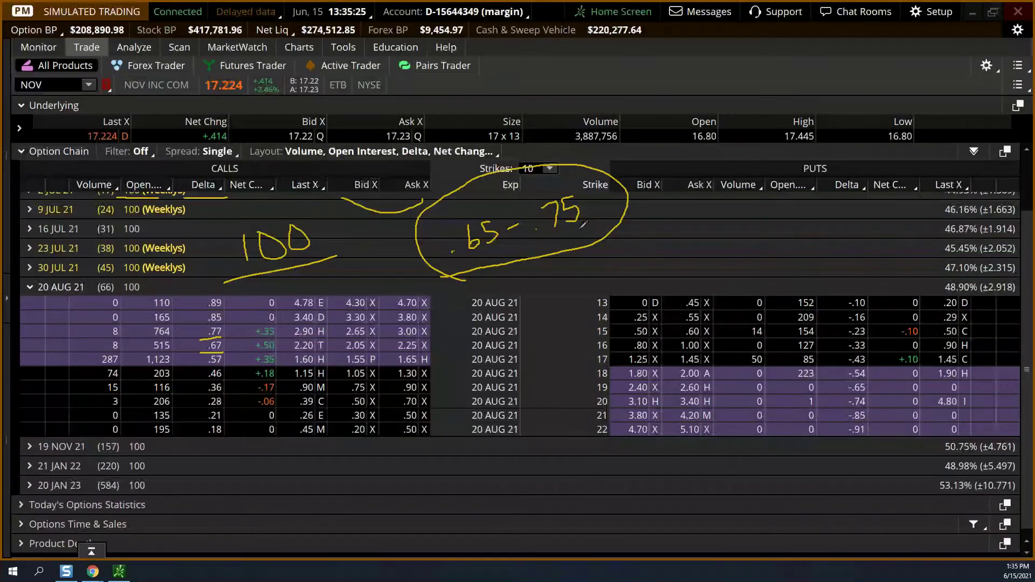
# Draw an arc between the 16-strike call's bid and ask prices and write "> 10%" beside the circled delta range
pyautogui.moveTo(360, 348)
pyautogui.mouseDown()
pyautogui.moveTo(372, 337)
pyautogui.moveTo(392, 343)
pyautogui.mouseUp()
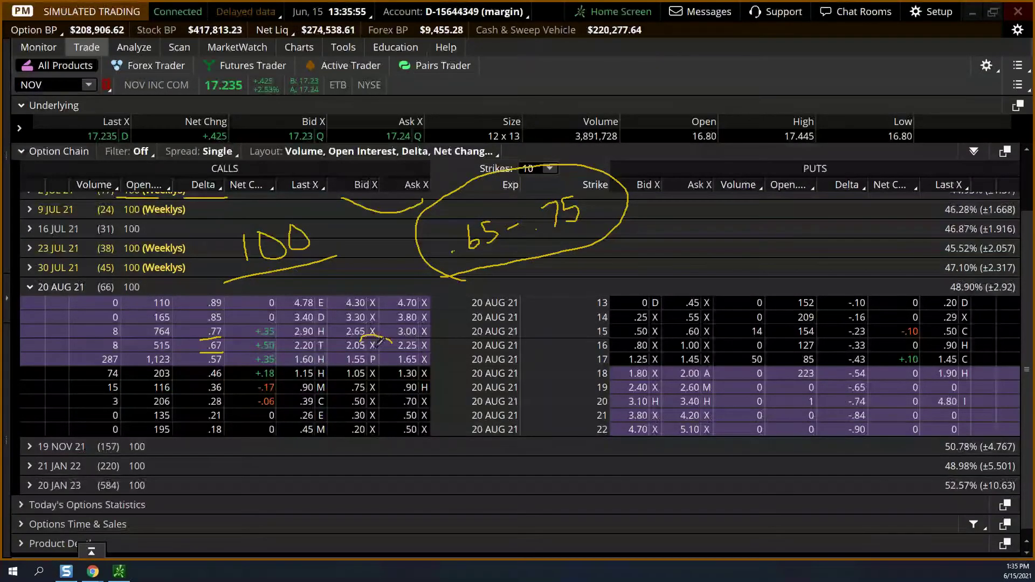
pyautogui.moveTo(713, 231)
pyautogui.mouseDown()
pyautogui.moveTo(718, 264)
pyautogui.moveTo(736, 257)
pyautogui.moveTo(743, 220)
pyautogui.moveTo(762, 268)
pyautogui.moveTo(777, 250)
pyautogui.mouseUp()
pyautogui.moveTo(668, 249)
pyautogui.mouseDown()
pyautogui.moveTo(693, 248)
pyautogui.moveTo(672, 274)
pyautogui.mouseUp()
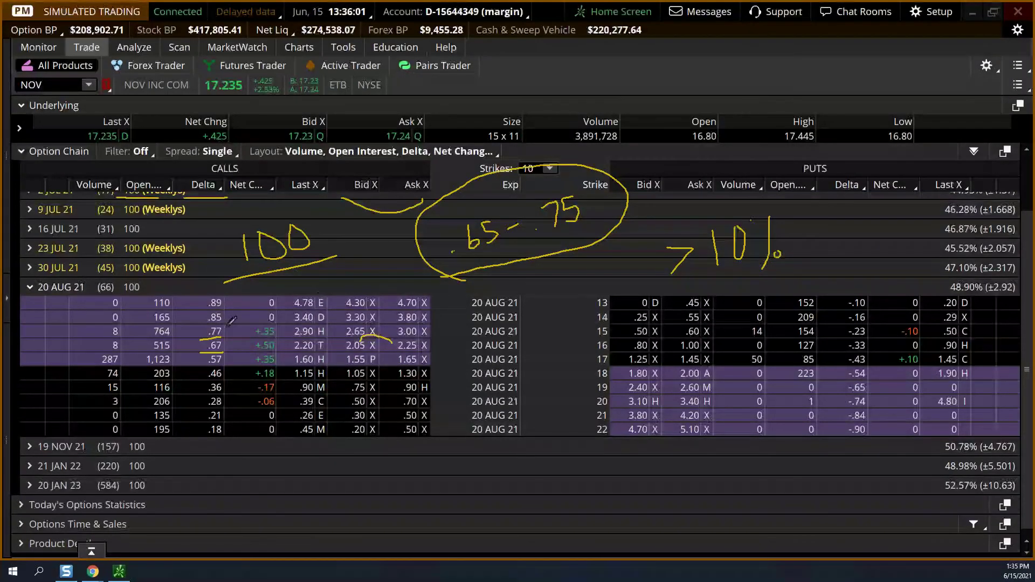
# Mark the 16 strike of the 20 AUG 21 expiration and tick its call open interest, delta and bid-ask spread
pyautogui.moveTo(585, 354)
pyautogui.mouseDown()
pyautogui.moveTo(620, 348)
pyautogui.moveTo(593, 342)
pyautogui.mouseUp()
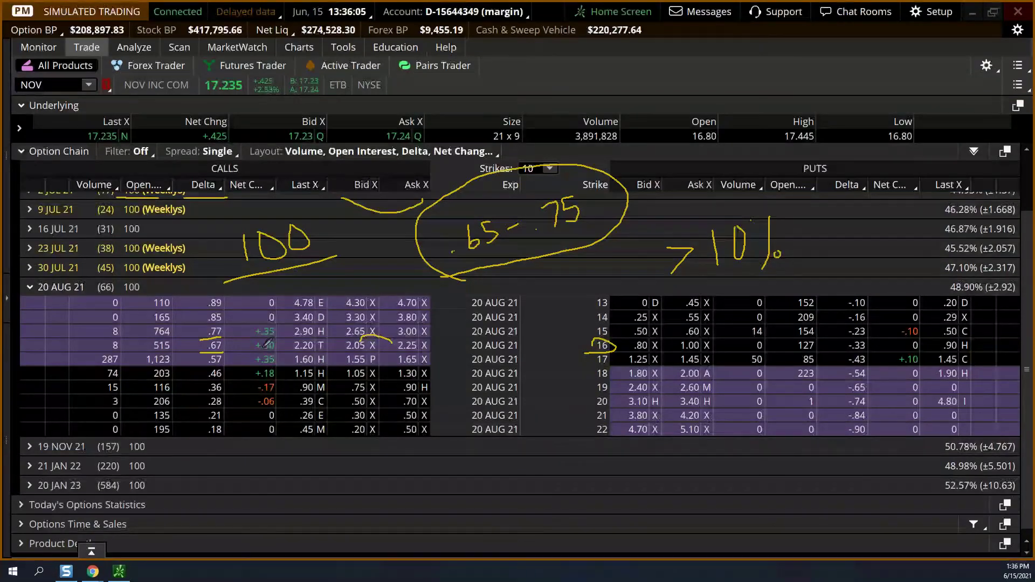
pyautogui.moveTo(170, 341)
pyautogui.mouseDown()
pyautogui.moveTo(191, 347)
pyautogui.moveTo(200, 333)
pyautogui.mouseUp()
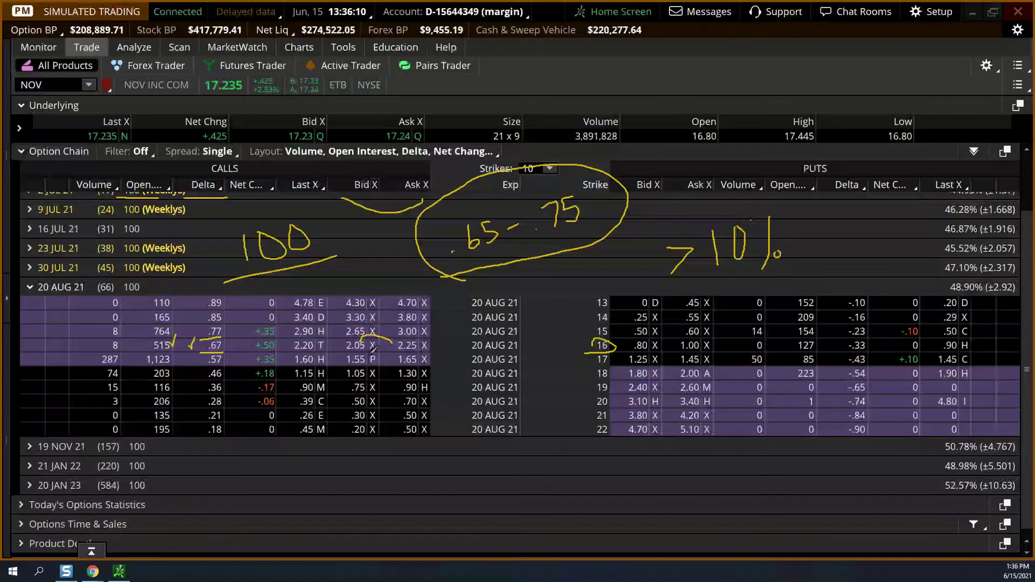
pyautogui.moveTo(384, 350); pyautogui.dragTo(397, 341)
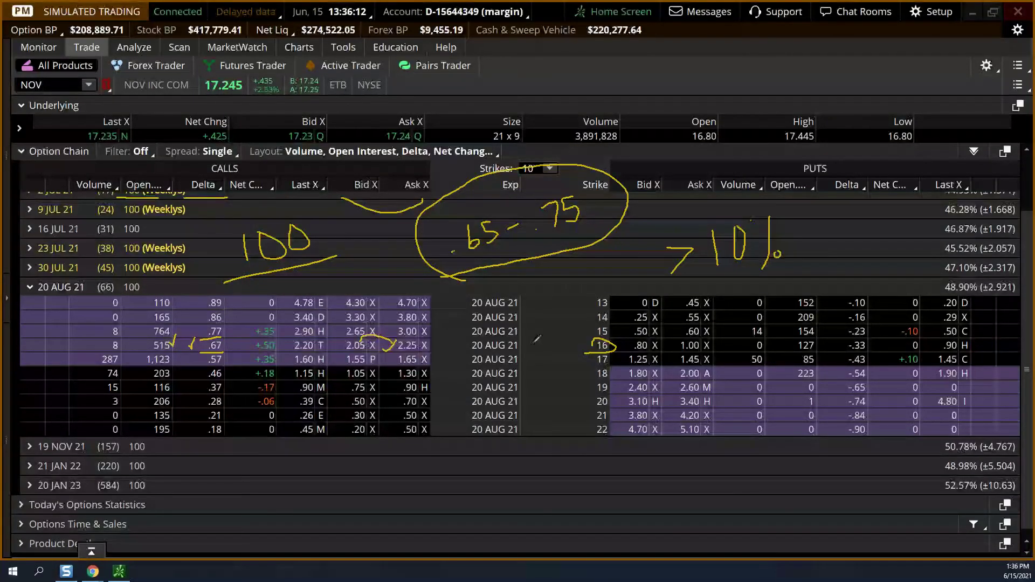
pyautogui.moveTo(615, 341); pyautogui.dragTo(578, 356)
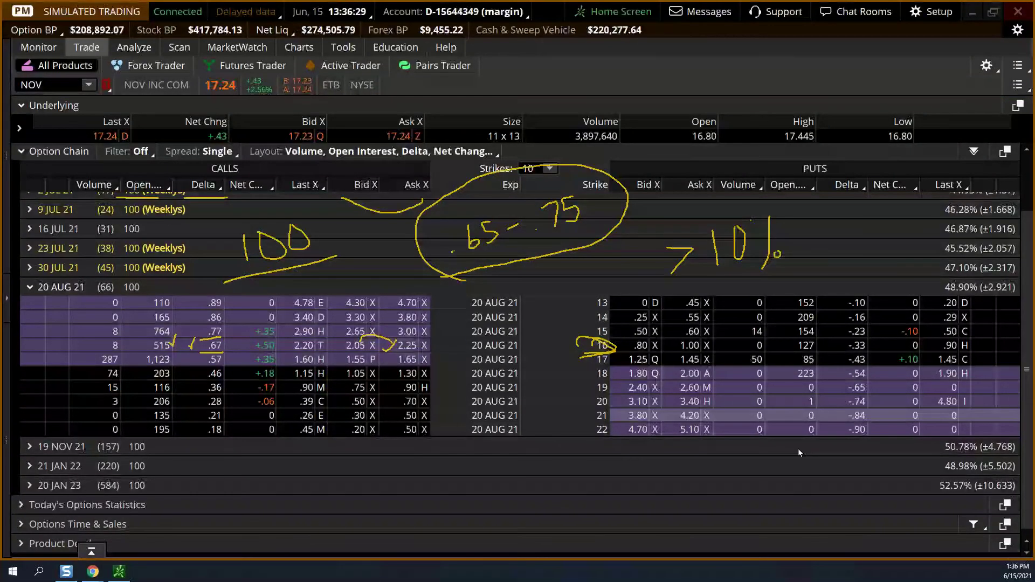
# Clear all drawn annotations from the option chain and switch back to the NOV chart in TradingView
pyautogui.press('e')
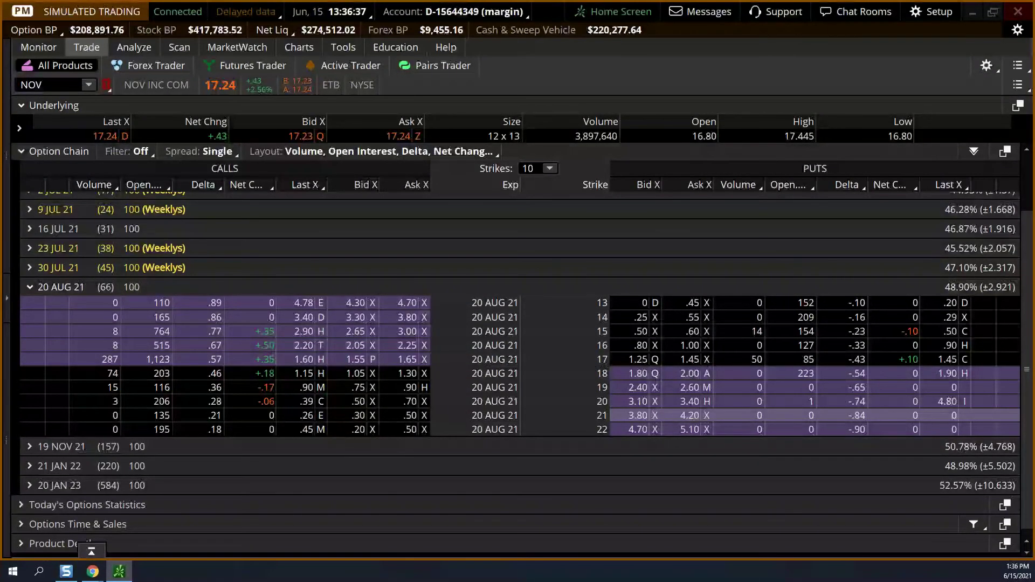
pyautogui.hotkey('alt', 'Tab')
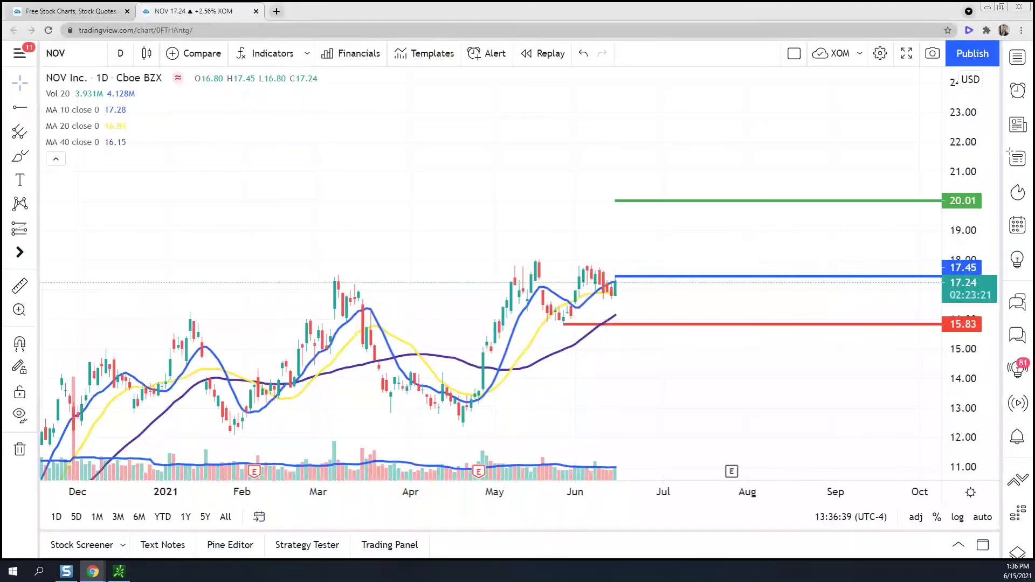
# Switch to thinkorswim and create a custom buy order with OCO Bracket for the NOV 20 AUG 21 16-strike call
pyautogui.hotkey('alt', 'Tab')
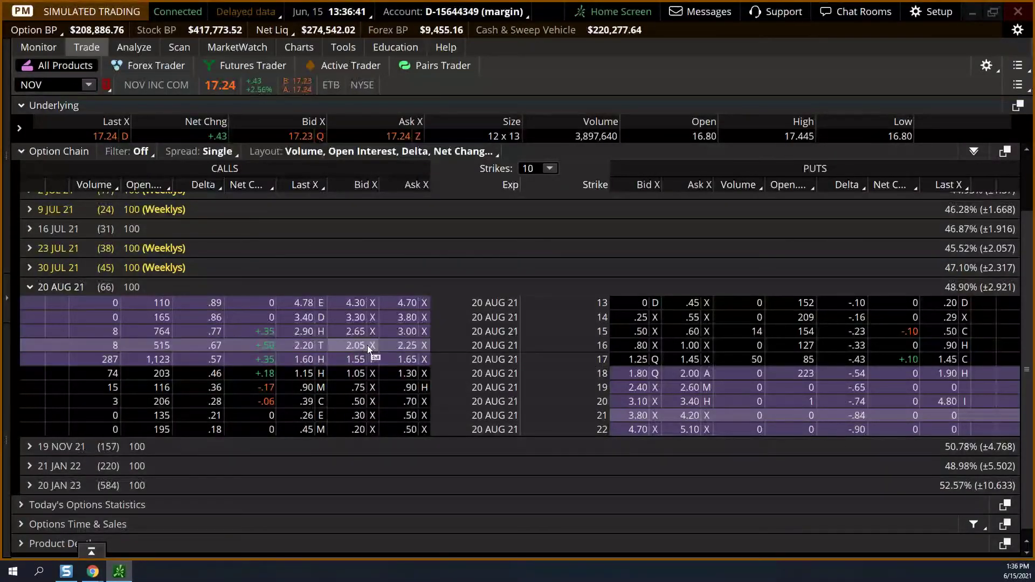
pyautogui.rightClick(403, 346)
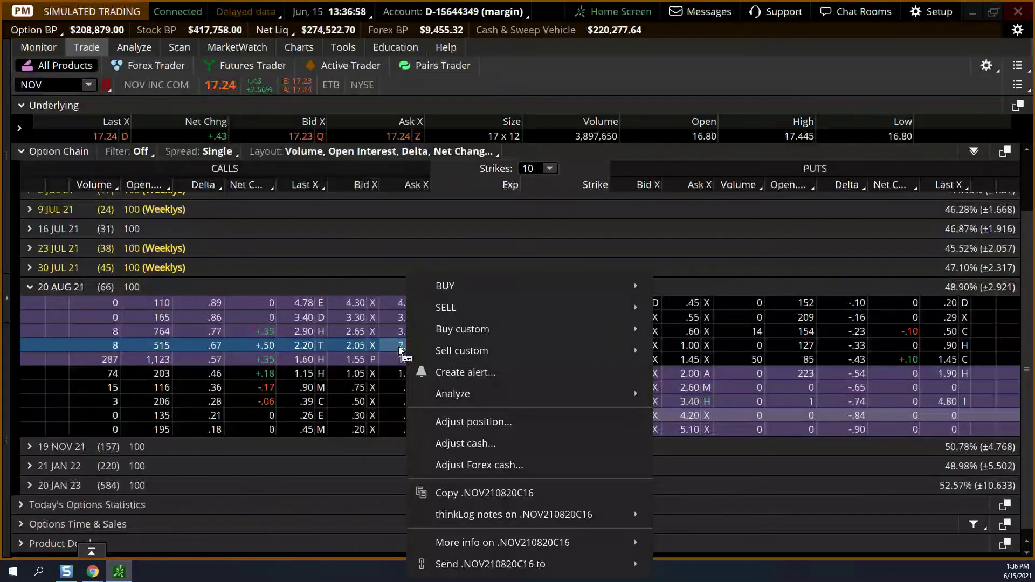
pyautogui.moveTo(641, 330)
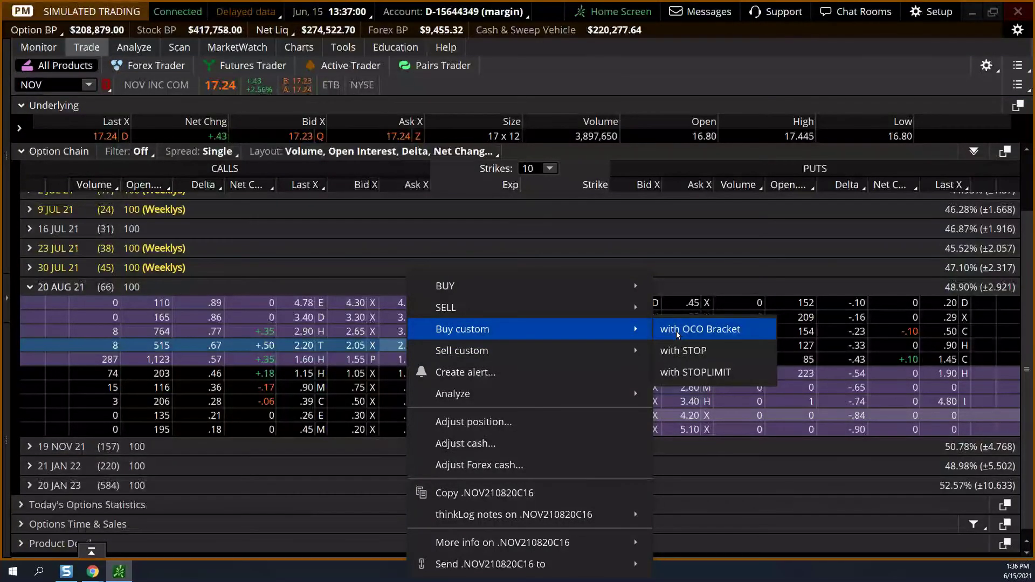
pyautogui.click(700, 329)
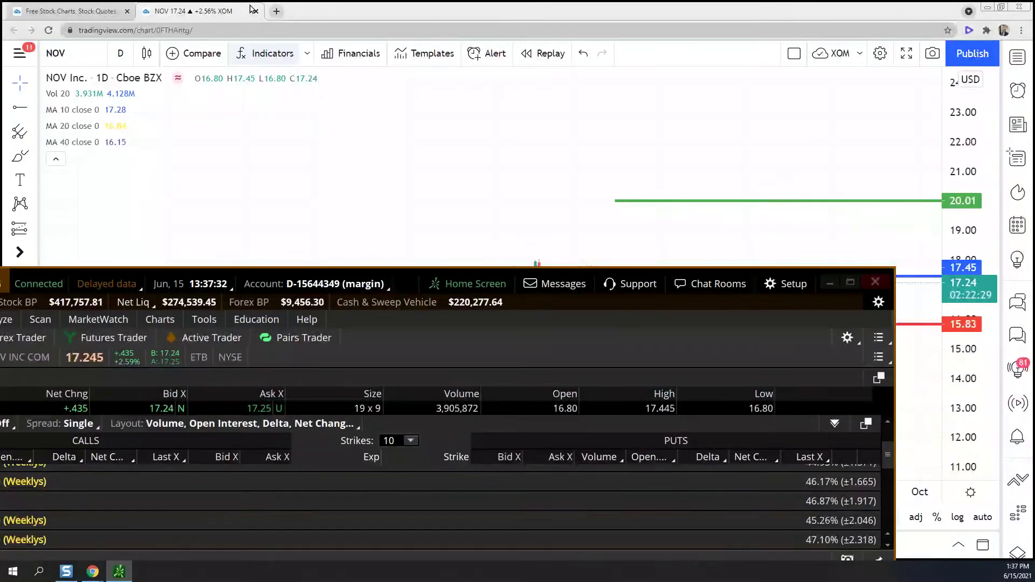
# Close the NOV chart tab and set the time in force of both closing sell legs to GTC in thinkorswim
pyautogui.click(256, 11)
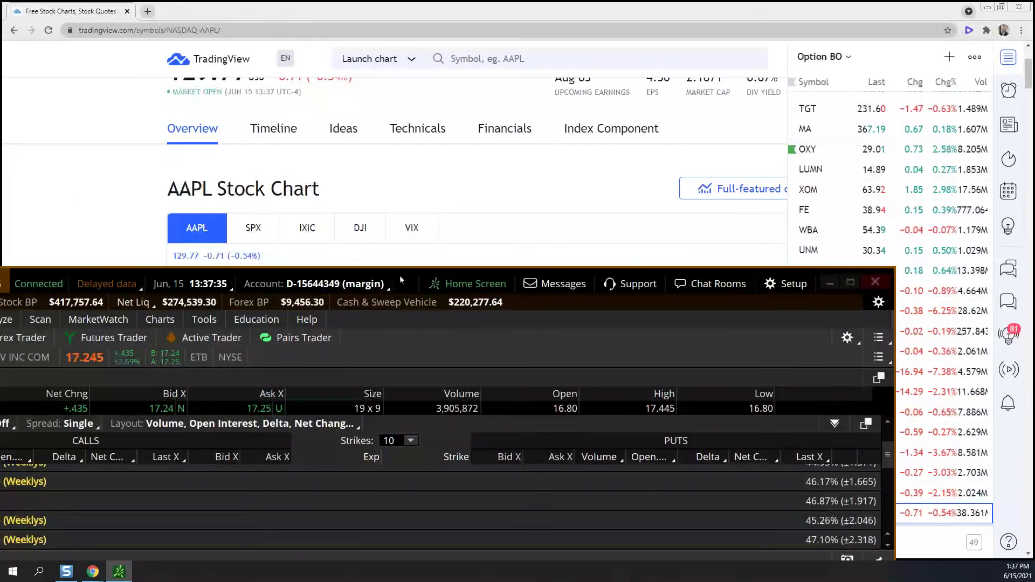
pyautogui.click(850, 282)
pyautogui.click(887, 379)
pyautogui.click(890, 418)
pyautogui.click(895, 395)
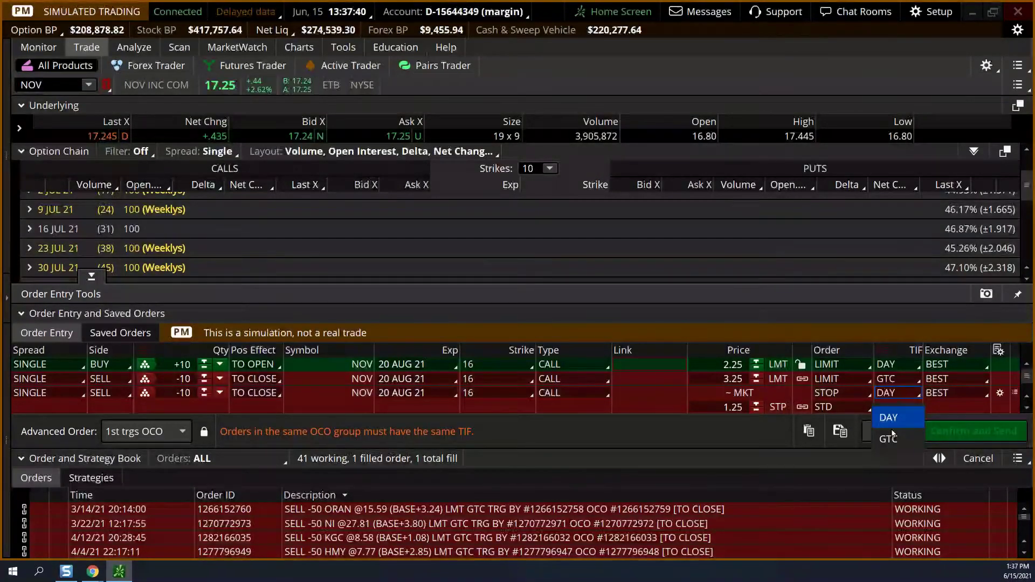
pyautogui.click(891, 433)
# Open the order rules of the opening buy leg and set its price rule to MARKET
pyautogui.click(995, 365)
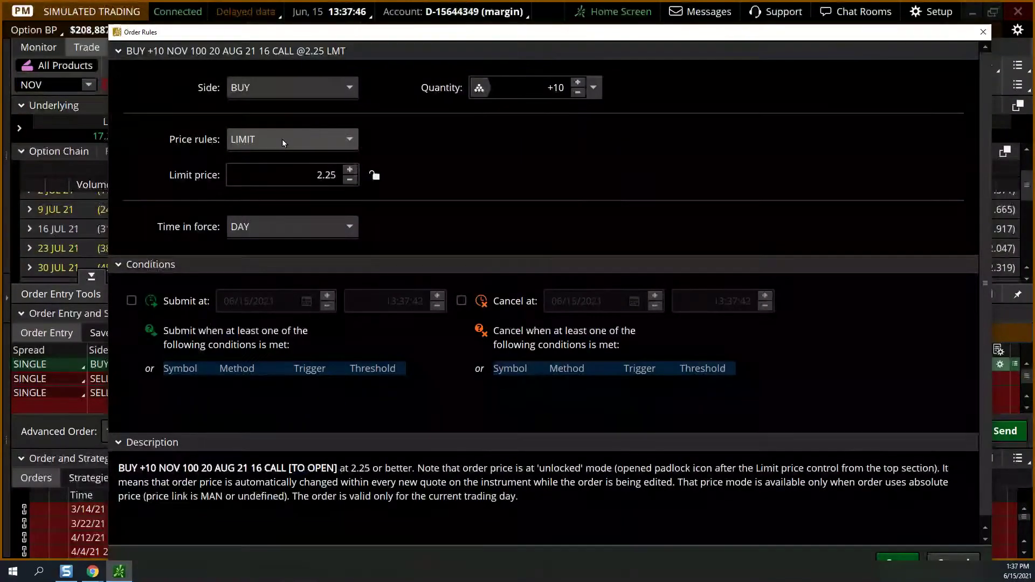
pyautogui.click(323, 139)
pyautogui.click(269, 163)
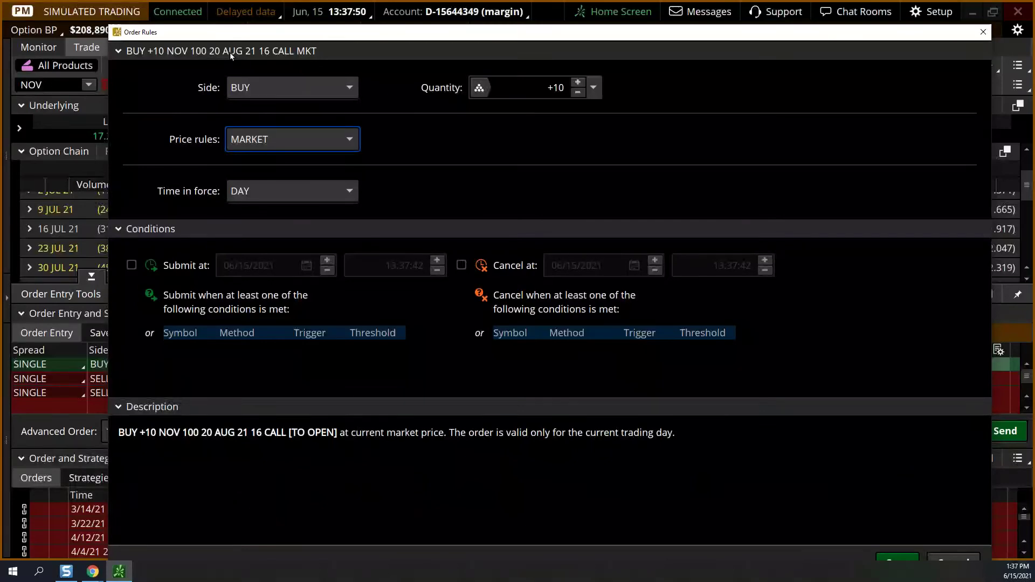
# Add a submit condition of NOV MARK >= 17.45 to the buy leg and save its order rules
pyautogui.click(189, 355)
pyautogui.click(245, 346)
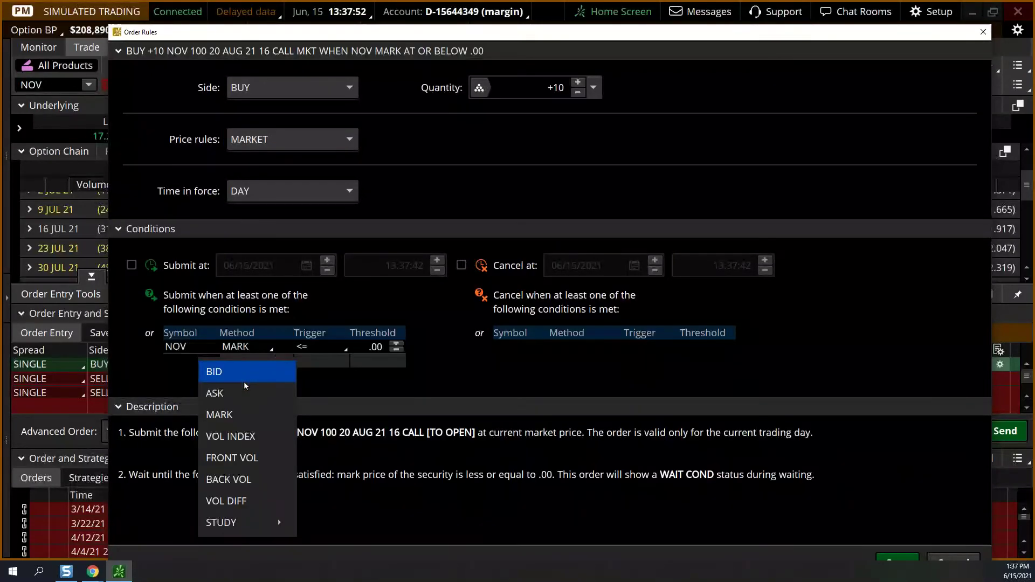
pyautogui.click(322, 347)
pyautogui.click(319, 393)
pyautogui.click(376, 347)
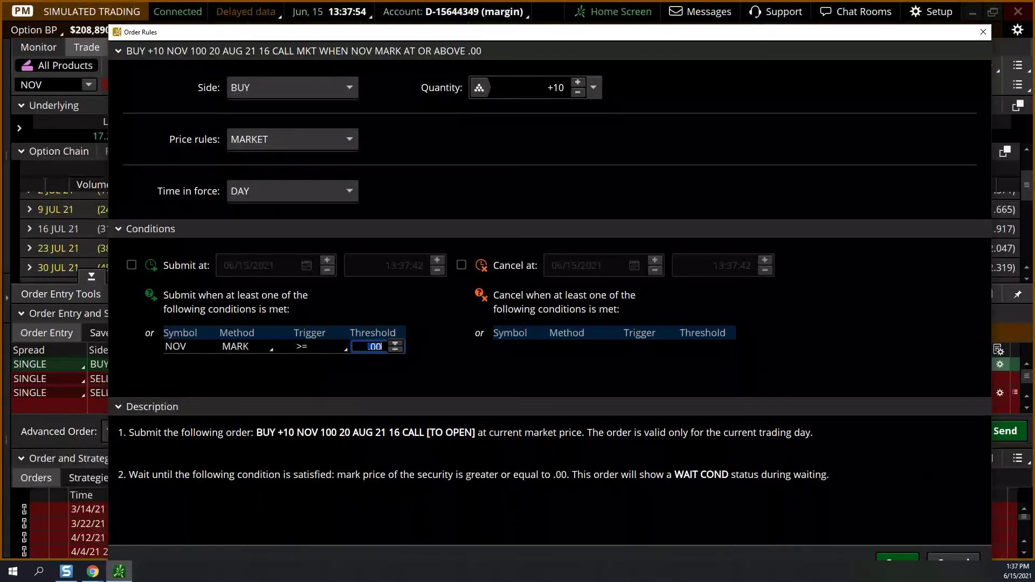
pyautogui.write('17.45')
pyautogui.press('Return')
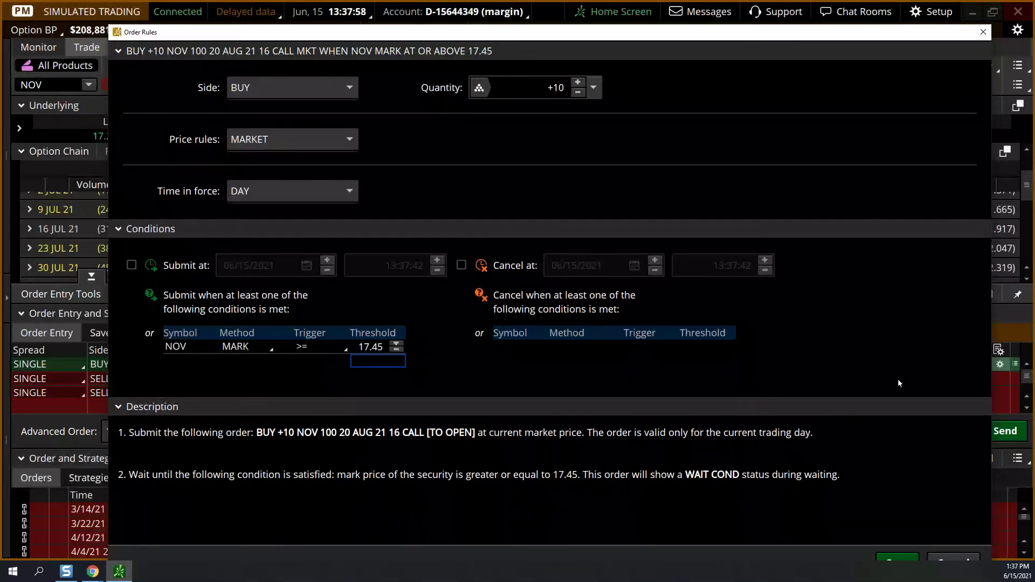
pyautogui.click(907, 561)
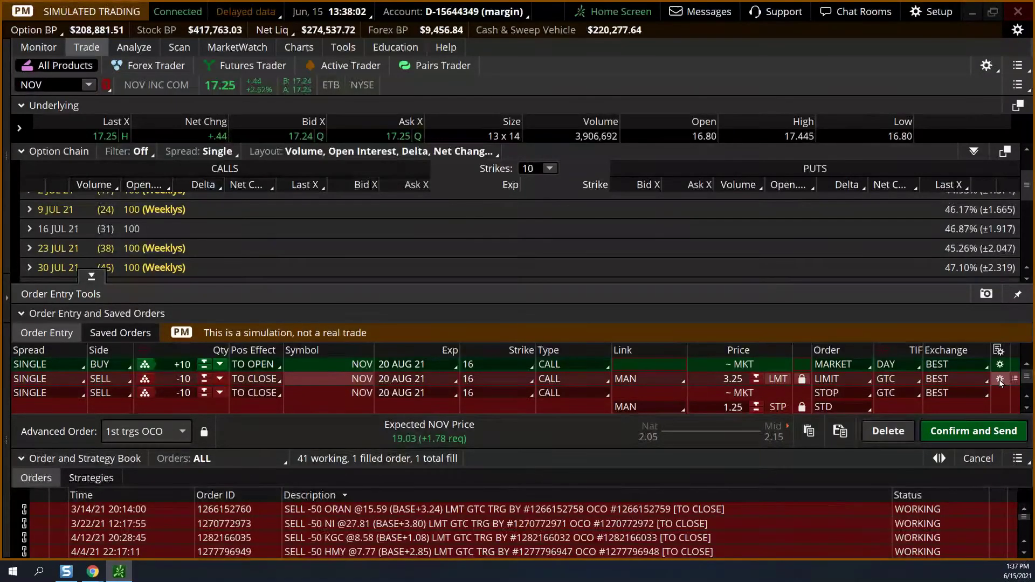
# Set the first closing sell leg to MARKET, submitted when NOV MARK is <= 15.83
pyautogui.click(1000, 378)
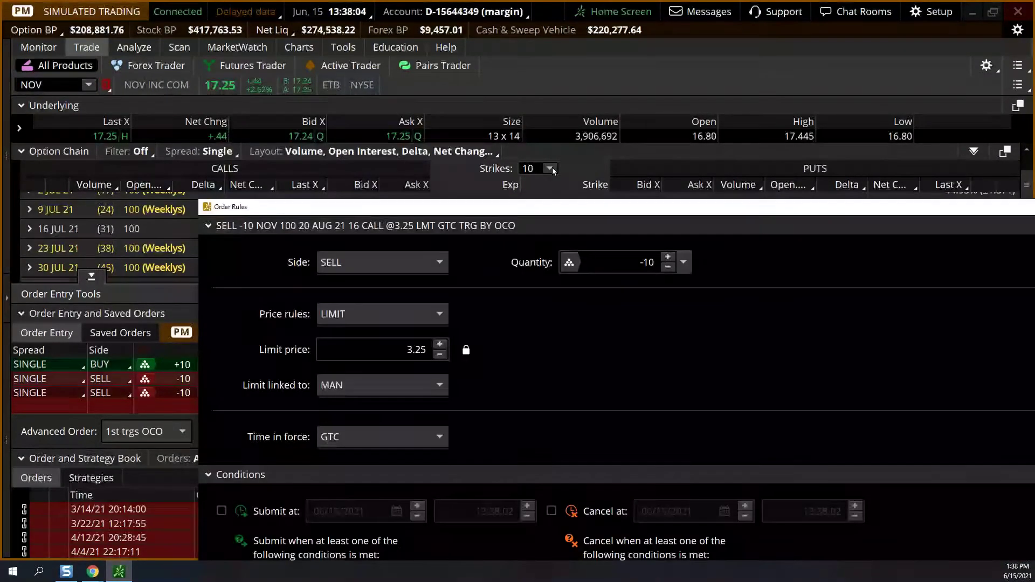
pyautogui.click(297, 192)
pyautogui.click(264, 220)
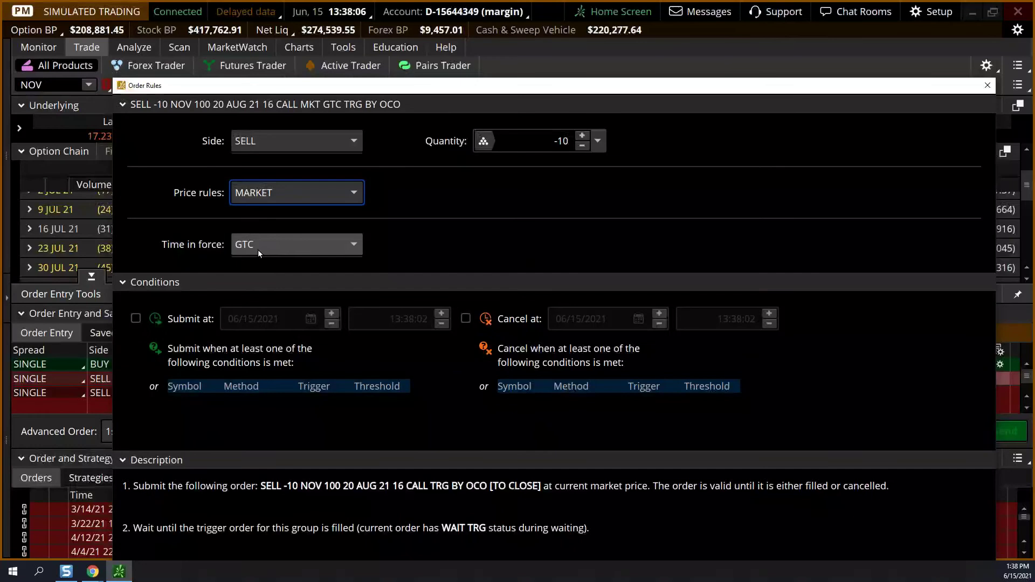
pyautogui.click(243, 400)
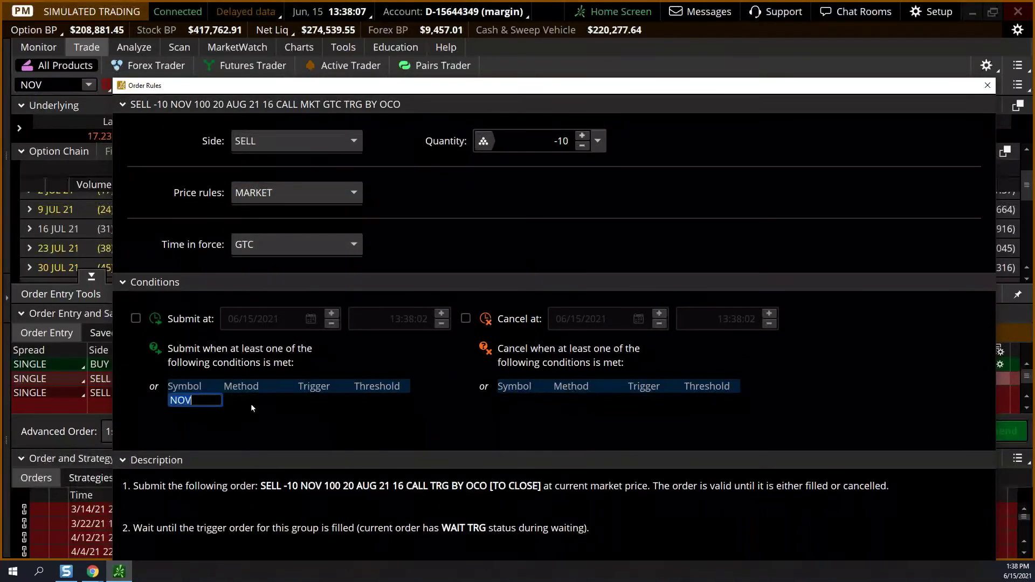
pyautogui.click(307, 403)
pyautogui.click(361, 402)
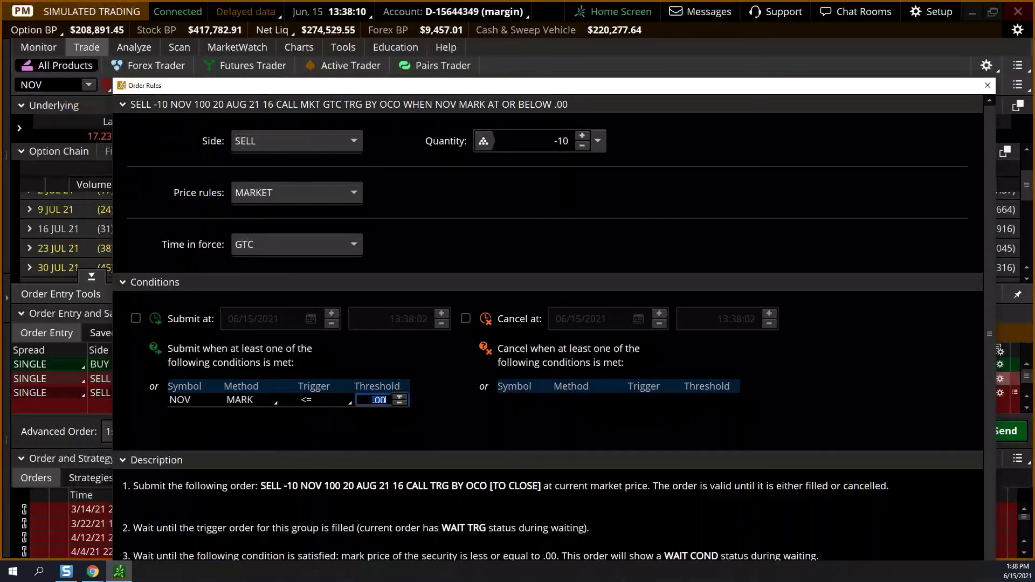
pyautogui.write('15.83')
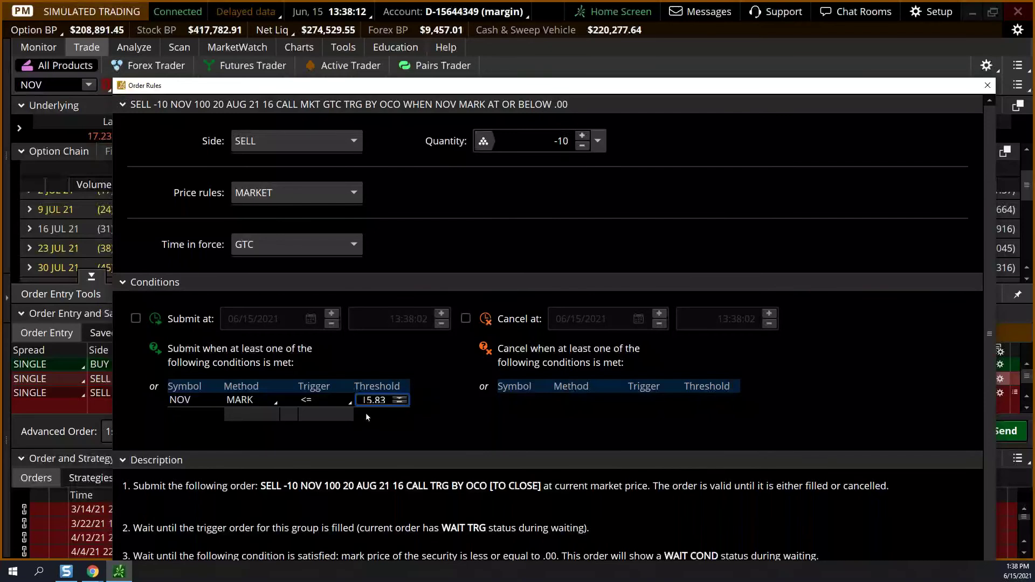
pyautogui.press('Return')
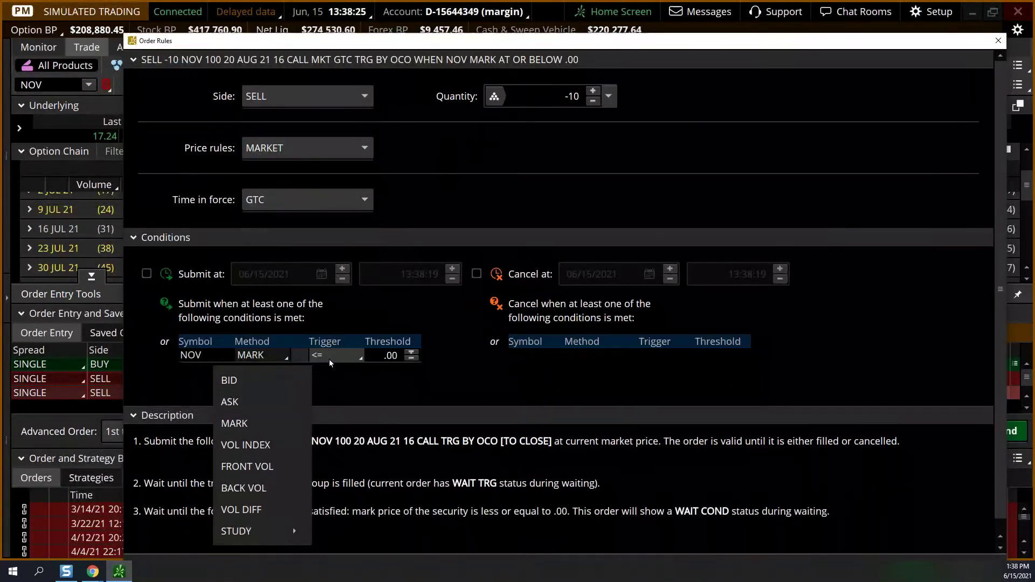
# Set the second sell leg's submit condition to NOV MARK >= 20.01 and save its order rules
pyautogui.press('Return')
pyautogui.write('20.01')
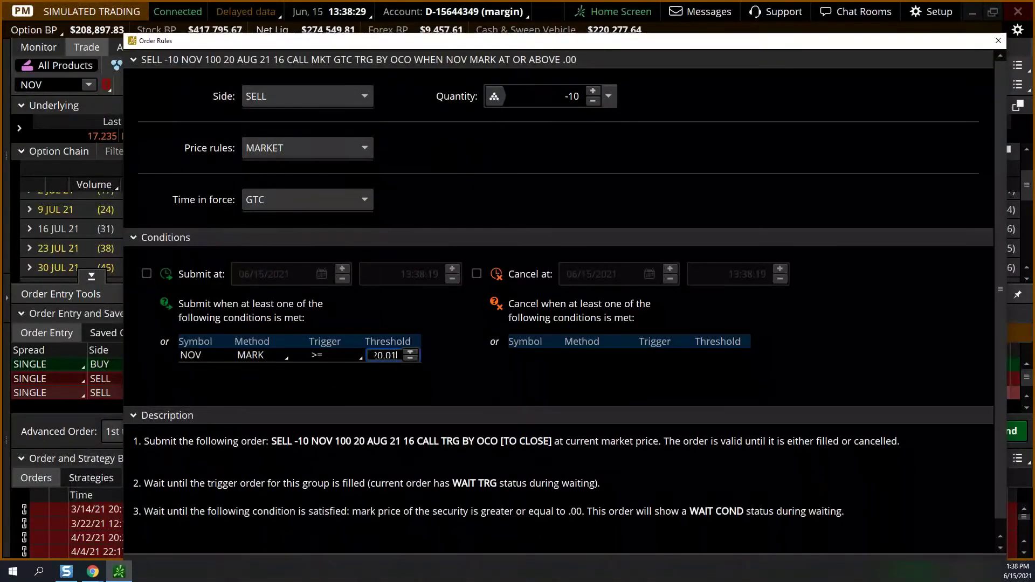
pyautogui.click(382, 372)
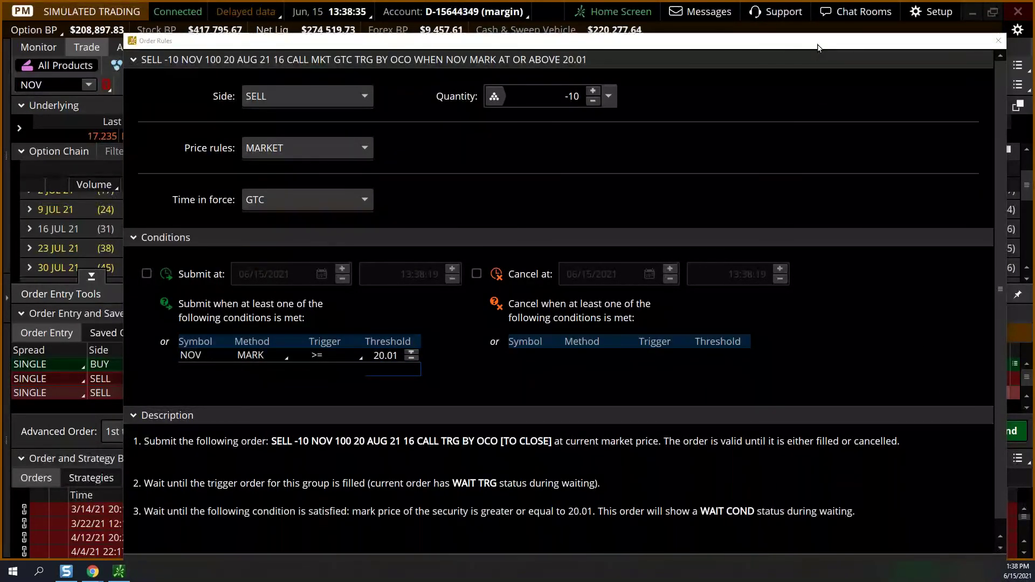
pyautogui.moveTo(818, 48); pyautogui.dragTo(753, 15)
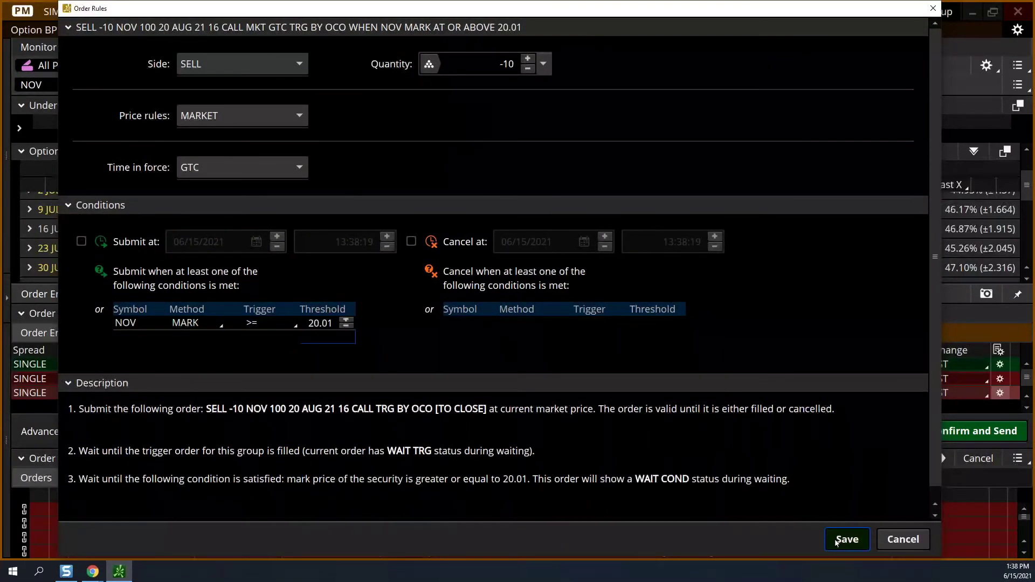
pyautogui.click(847, 540)
# Confirm and send the three-leg NOV call bracket order
pyautogui.click(982, 432)
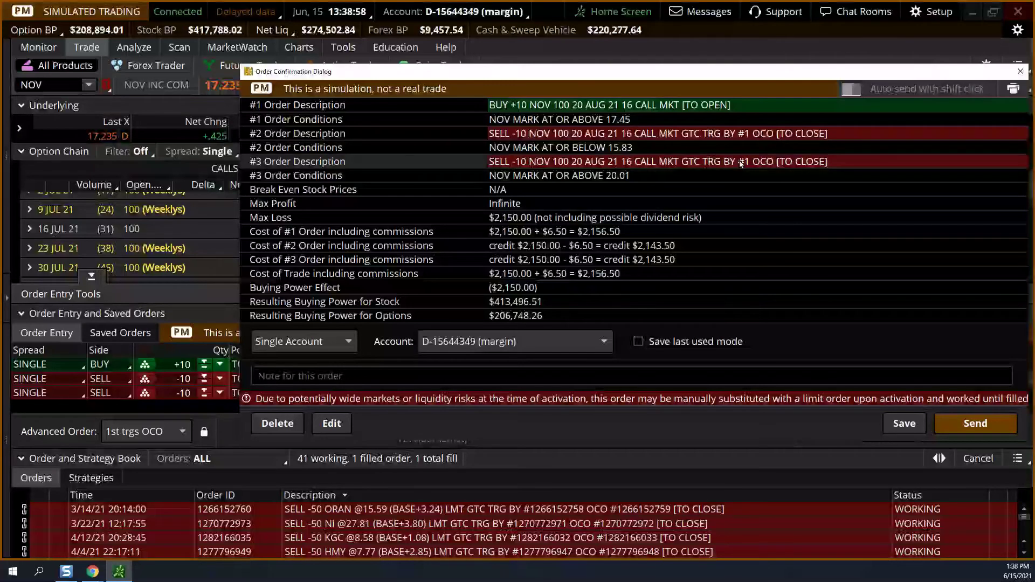
pyautogui.click(976, 423)
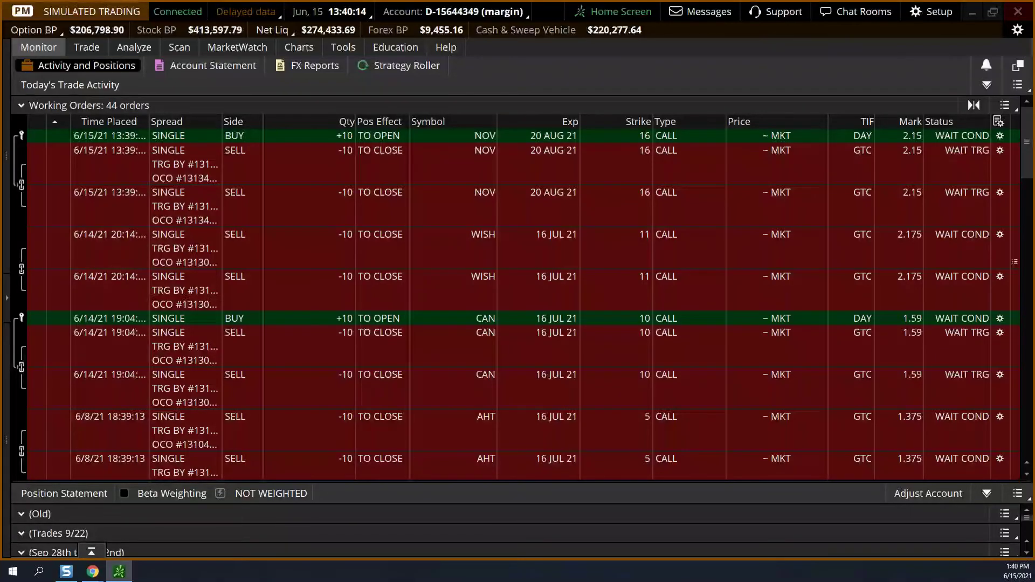
# Switch to the CAN chart in TradingView and draw a horizontal ray at about 12.13 starting from the 14 Jun '21 candle
pyautogui.moveTo(1032, 283); pyautogui.dragTo(485, 132)
pyautogui.doubleClick(486, 132)
pyautogui.moveTo(642, 188); pyautogui.dragTo(638, 363)
pyautogui.scroll(3, 400, 336)
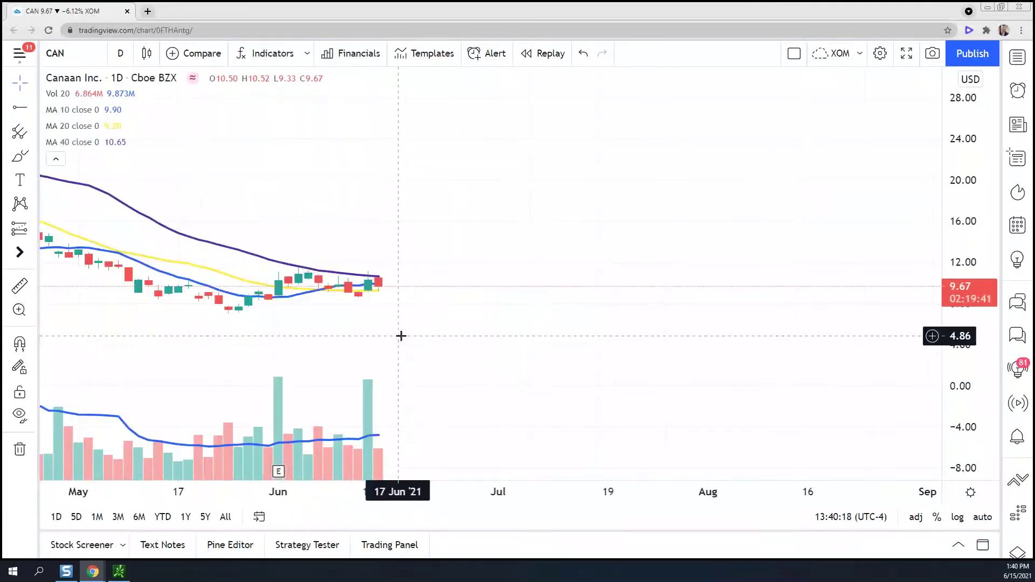
pyautogui.moveTo(400, 336); pyautogui.dragTo(500, 332)
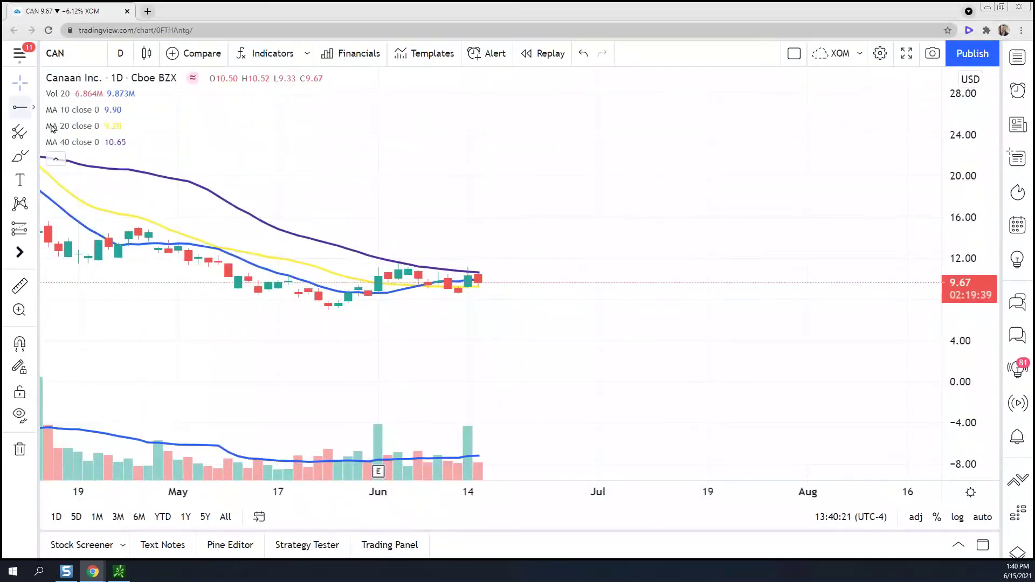
pyautogui.click(468, 258)
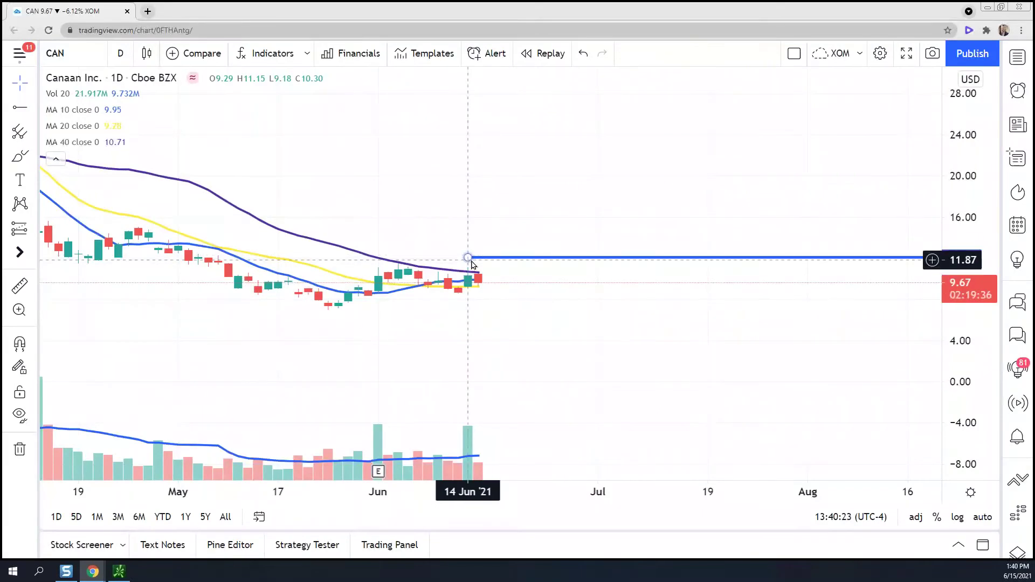
pyautogui.doubleClick(472, 260)
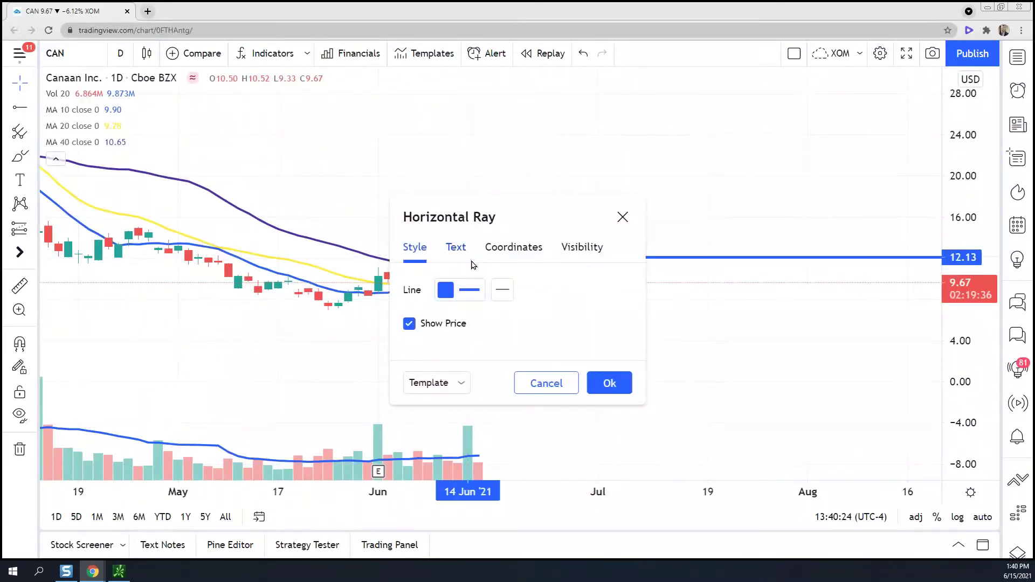
pyautogui.click(623, 217)
# Lower CAN's horizontal ray toward the high of the 14 Jun '21 candle and rescale the chart's price axis
pyautogui.click(539, 266)
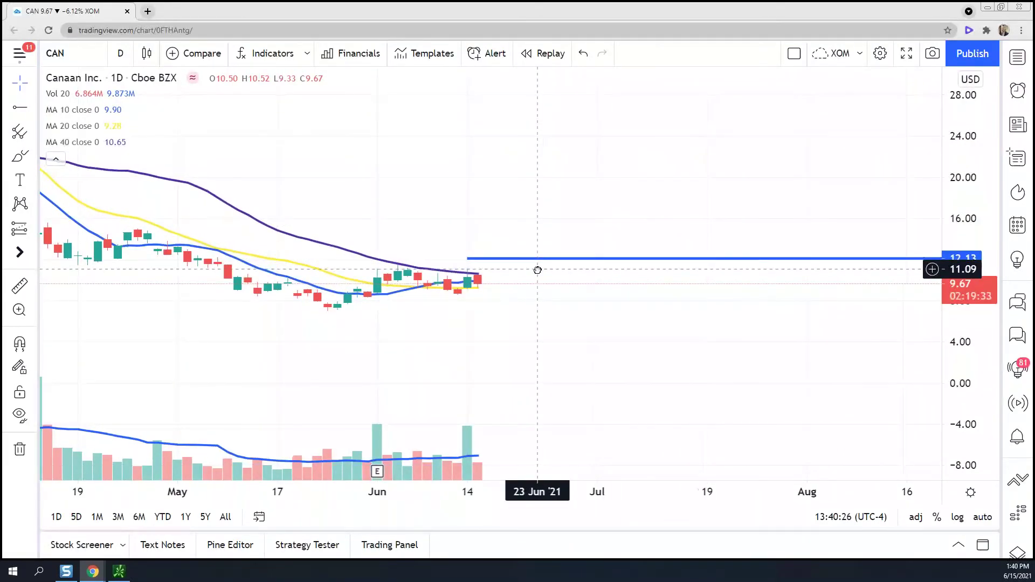
pyautogui.click(529, 257)
pyautogui.moveTo(529, 258); pyautogui.dragTo(527, 268)
pyautogui.click(899, 344)
pyautogui.moveTo(960, 339); pyautogui.dragTo(956, 171)
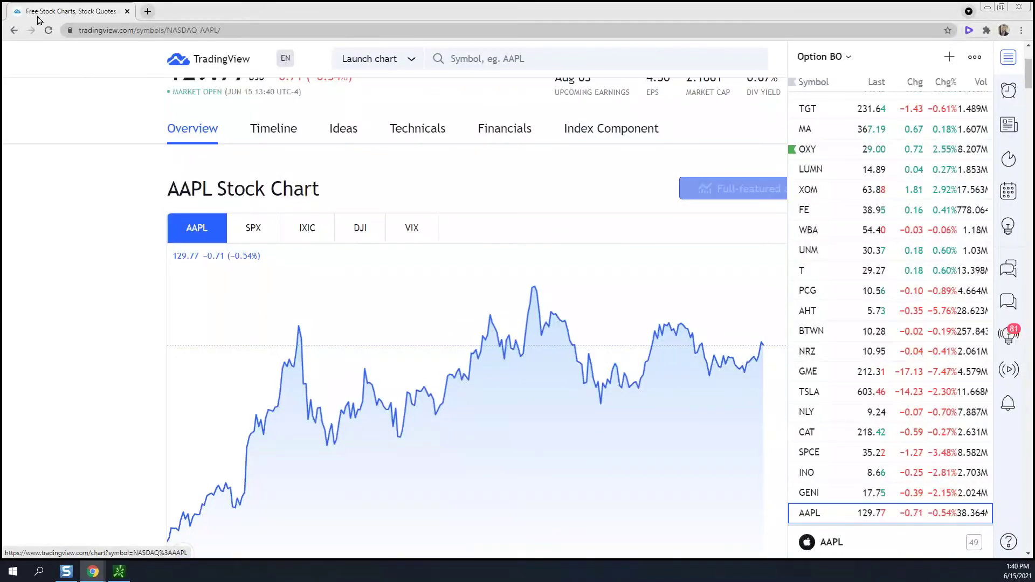
# Bring up the WISH chart window and compress its price scale to examine the entry, stop and target levels
pyautogui.moveTo(378, 11); pyautogui.dragTo(1033, 135)
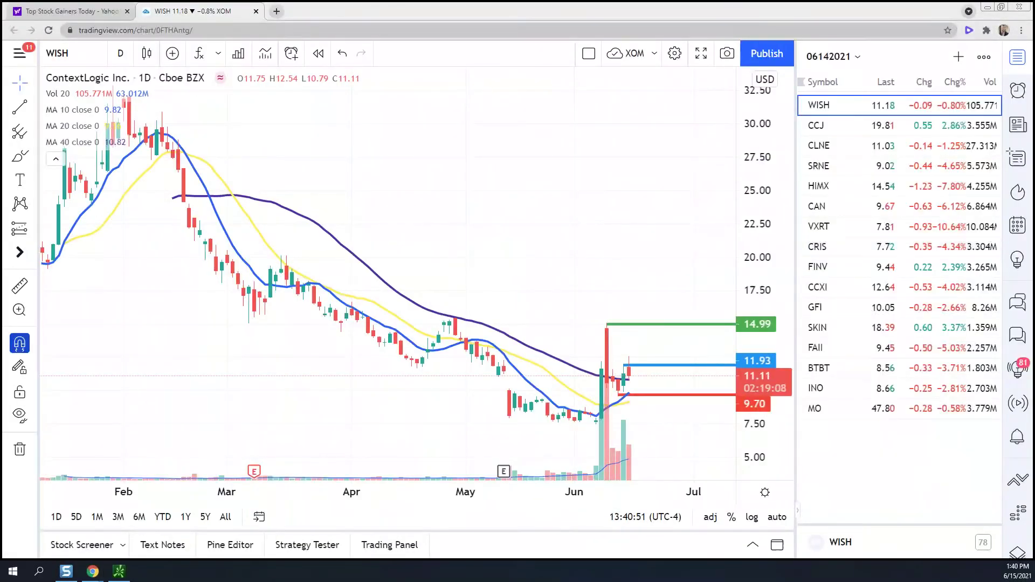
pyautogui.moveTo(767, 257); pyautogui.dragTo(767, 277)
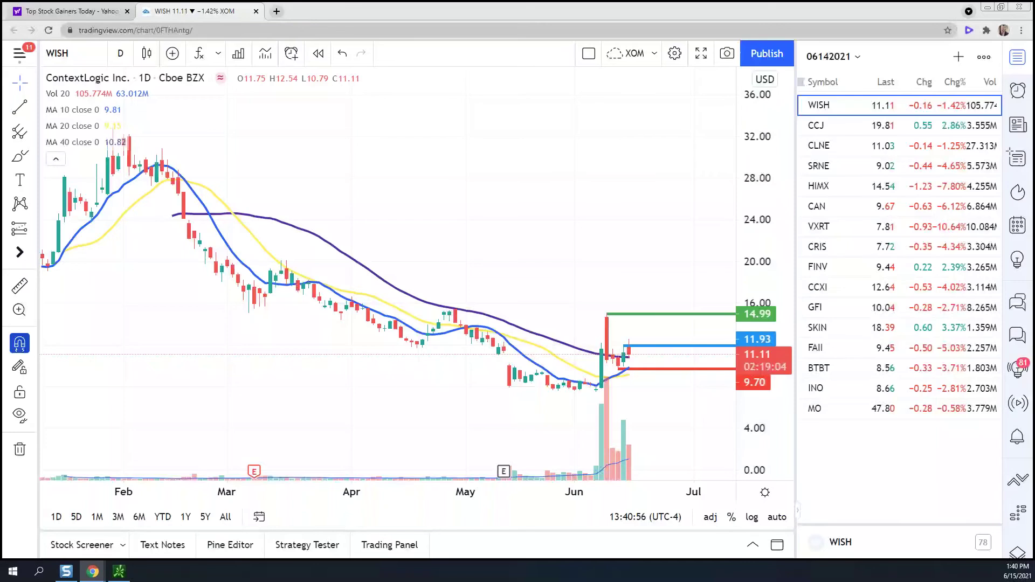
pyautogui.moveTo(759, 365); pyautogui.dragTo(758, 383)
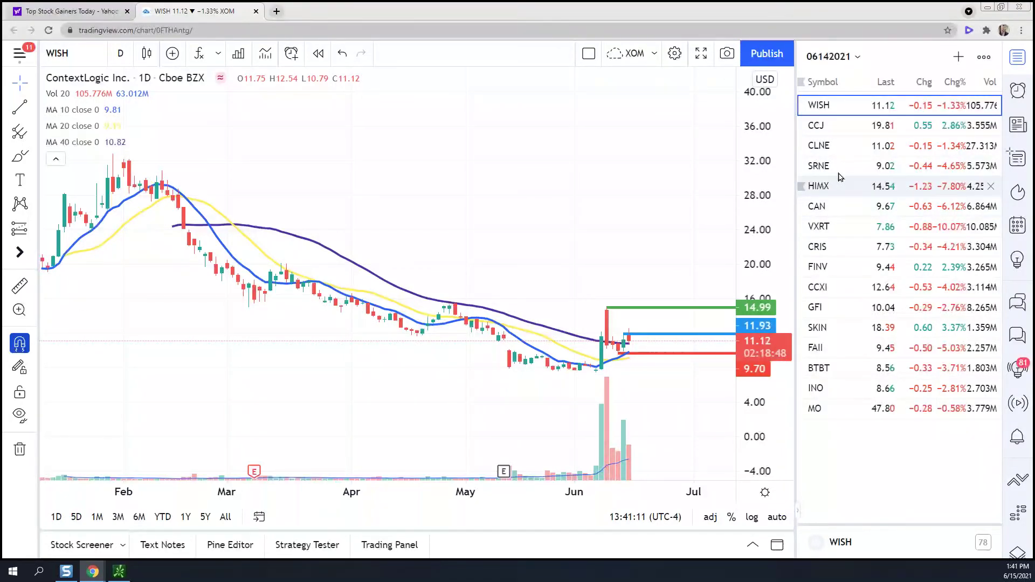
# Switch the watchlist to 06152021 and open the SPY chart
pyautogui.click(846, 62)
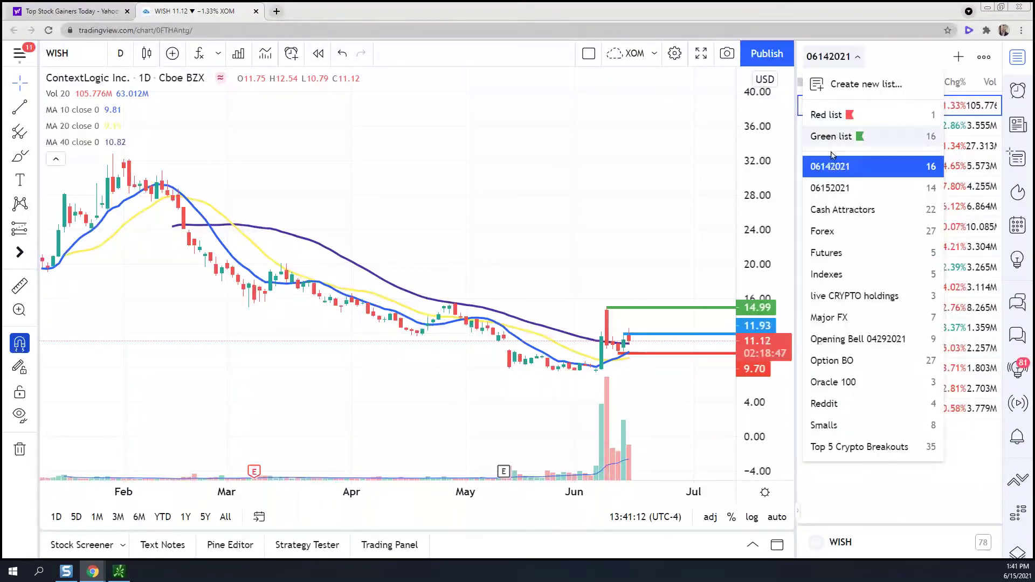
pyautogui.click(833, 189)
pyautogui.click(845, 110)
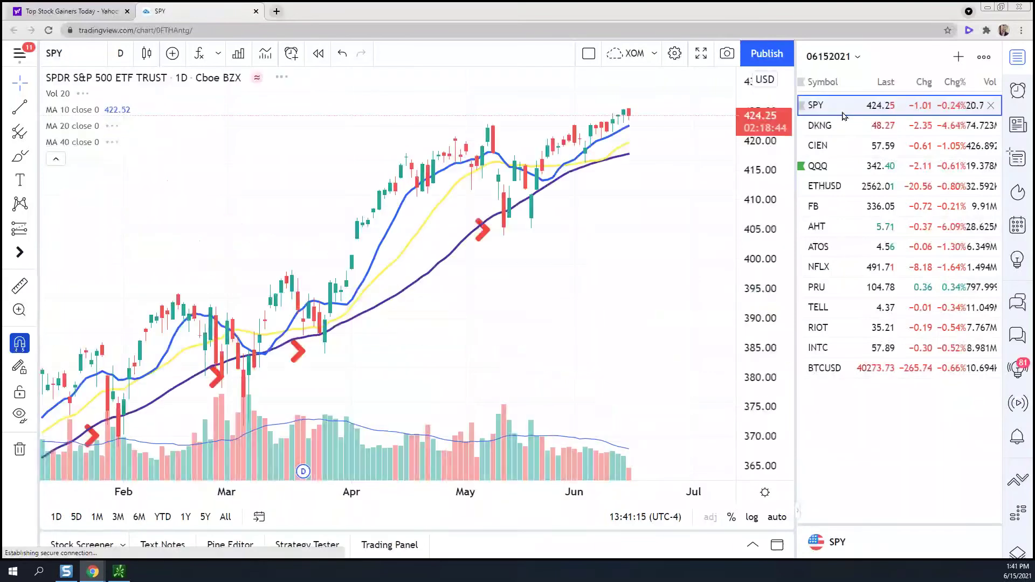